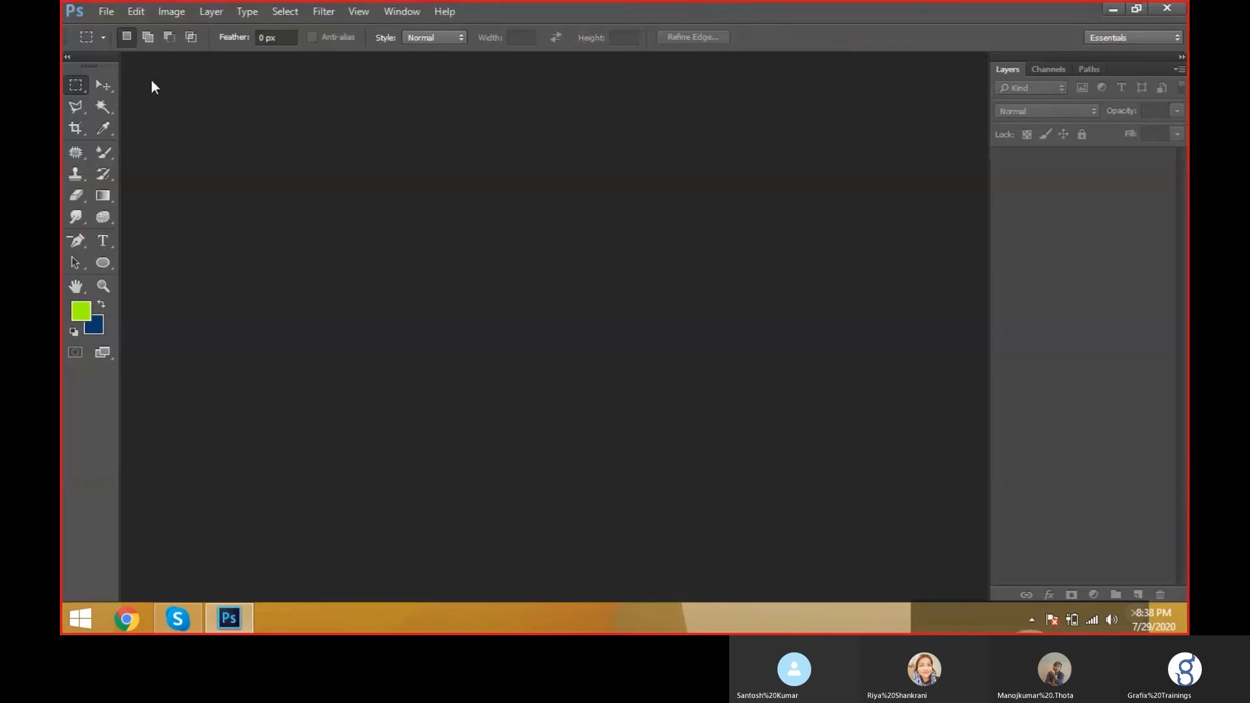
# Step: Bring up the monkey-5160145.jpg document and zoom to 25% around the adult monkey
pyautogui.moveTo(1050, 209); pyautogui.dragTo(870, 60)
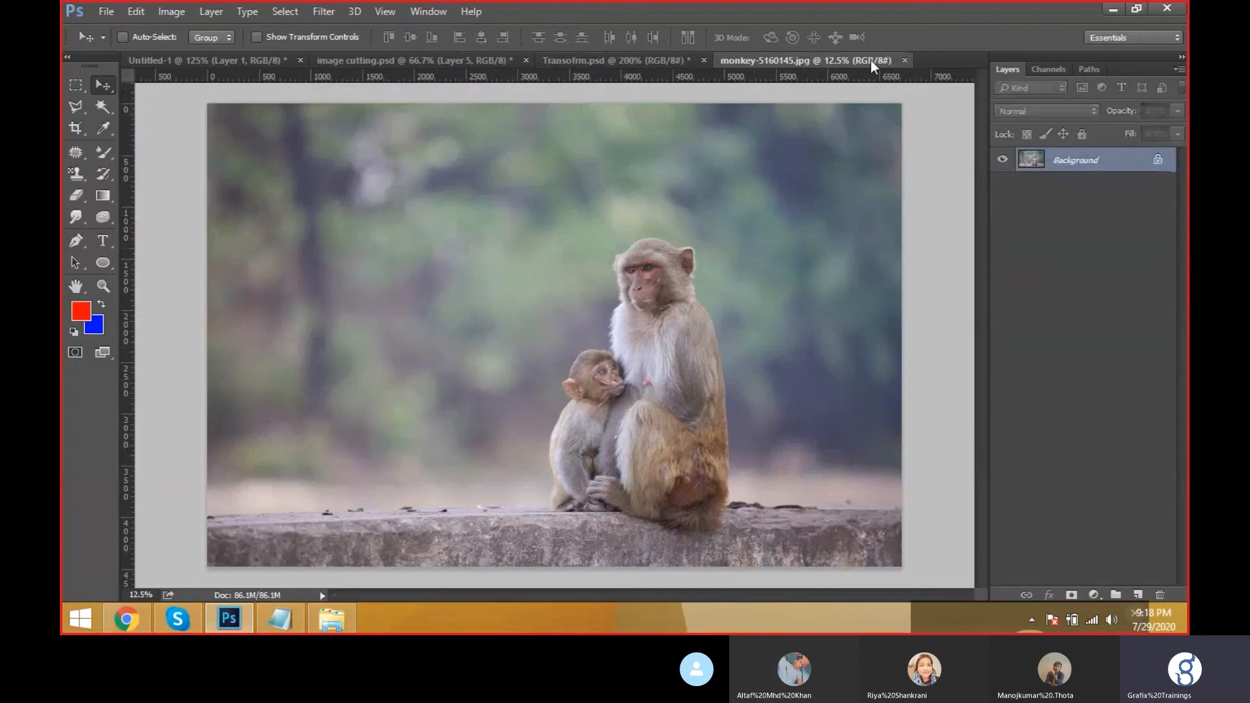
pyautogui.keyDown('ctrl'); pyautogui.click(685, 267); pyautogui.keyUp('ctrl')
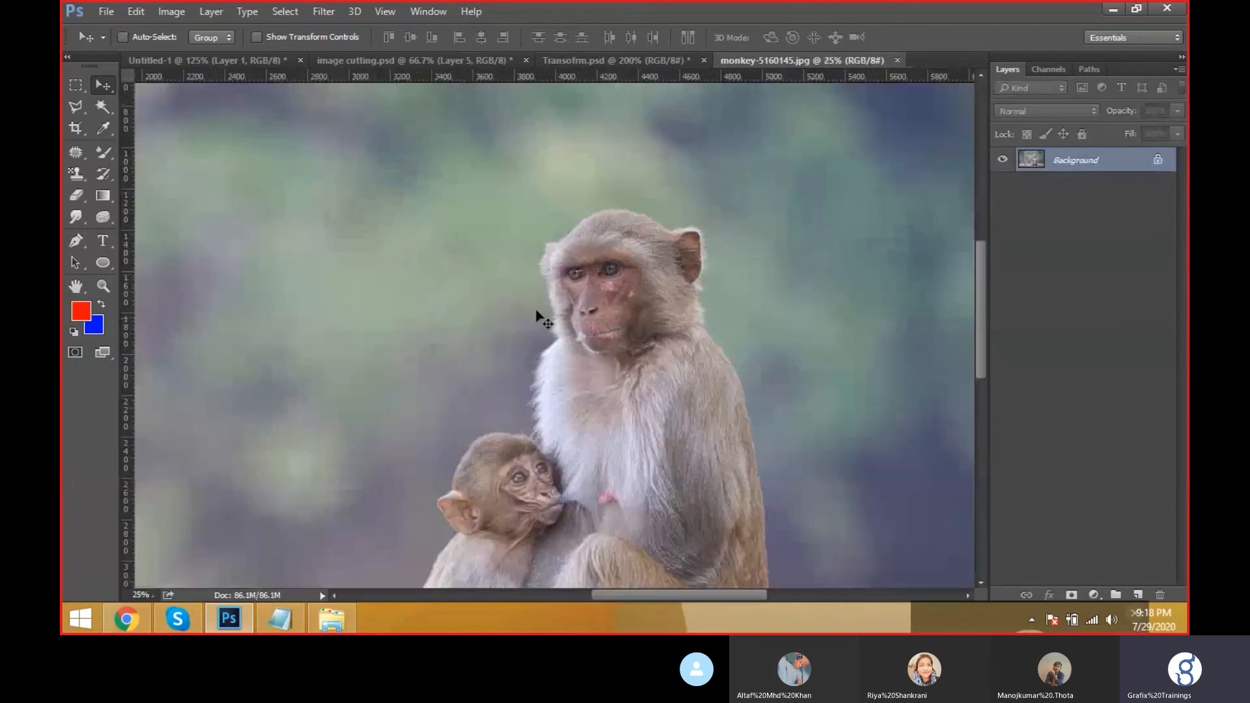
pyautogui.click(127, 13)
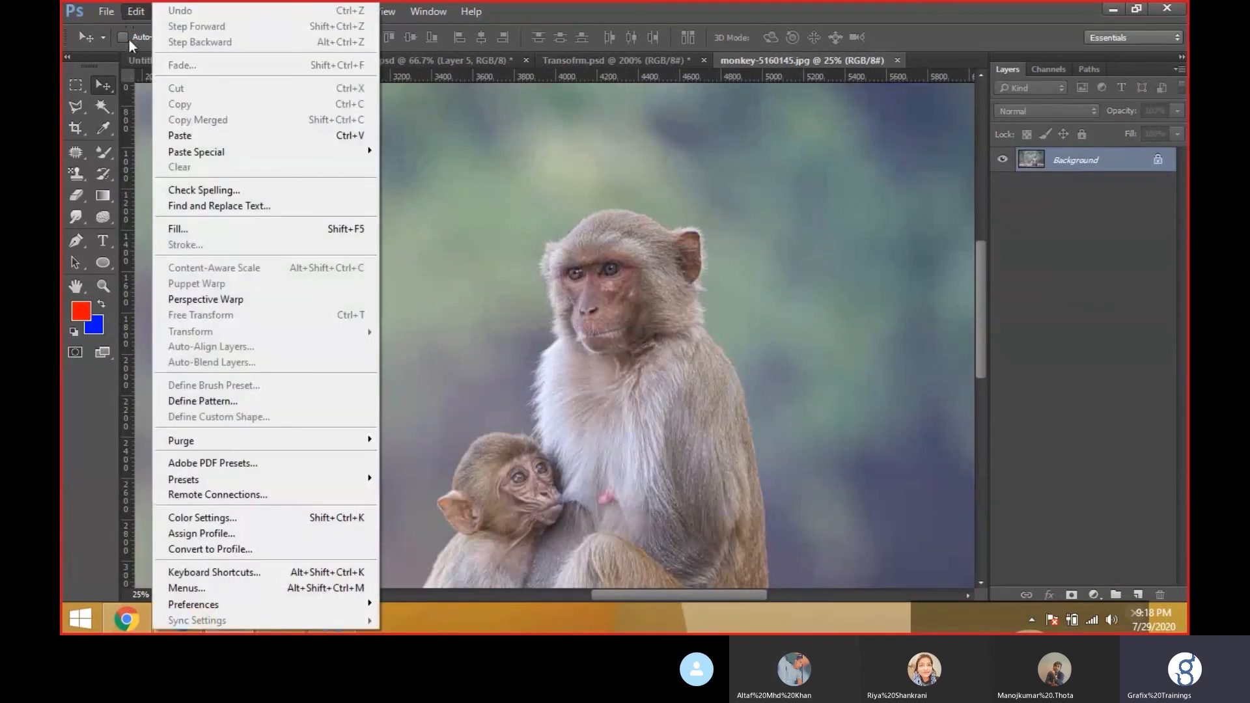
pyautogui.click(822, 368)
# Step: Try a rectangular marquee selection around the adult monkey's face
pyautogui.click(77, 85)
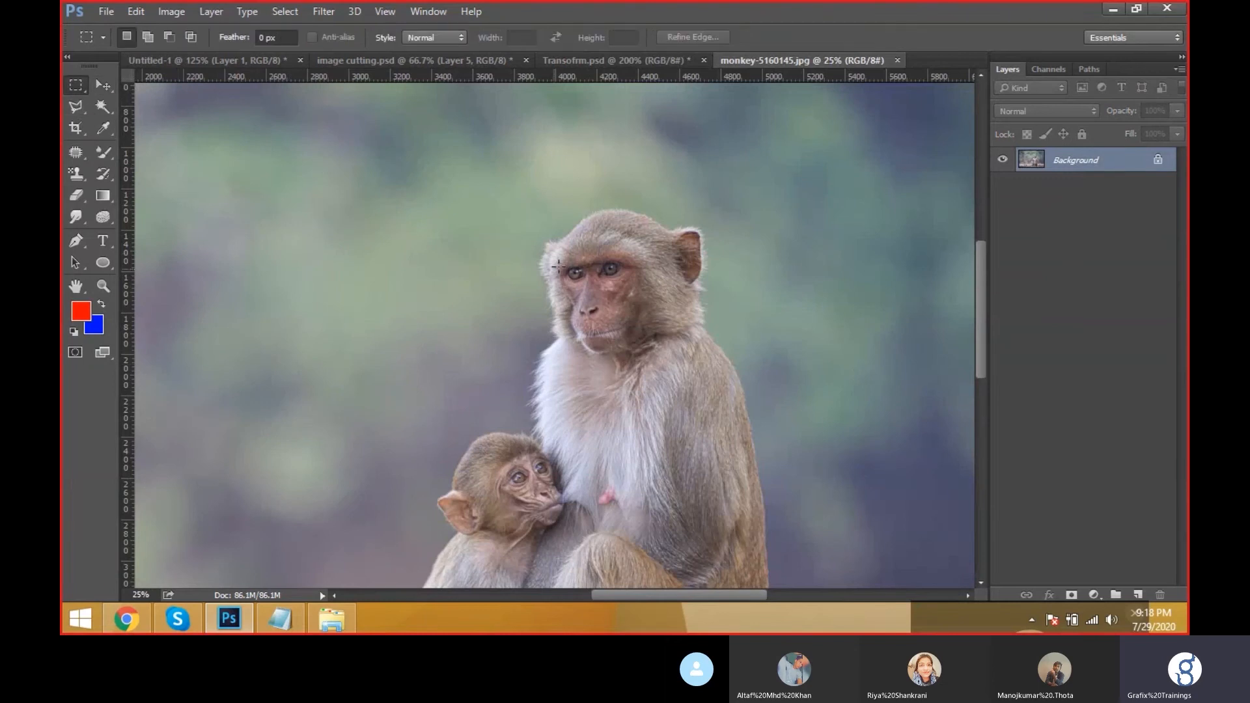
pyautogui.moveTo(562, 248); pyautogui.dragTo(649, 346)
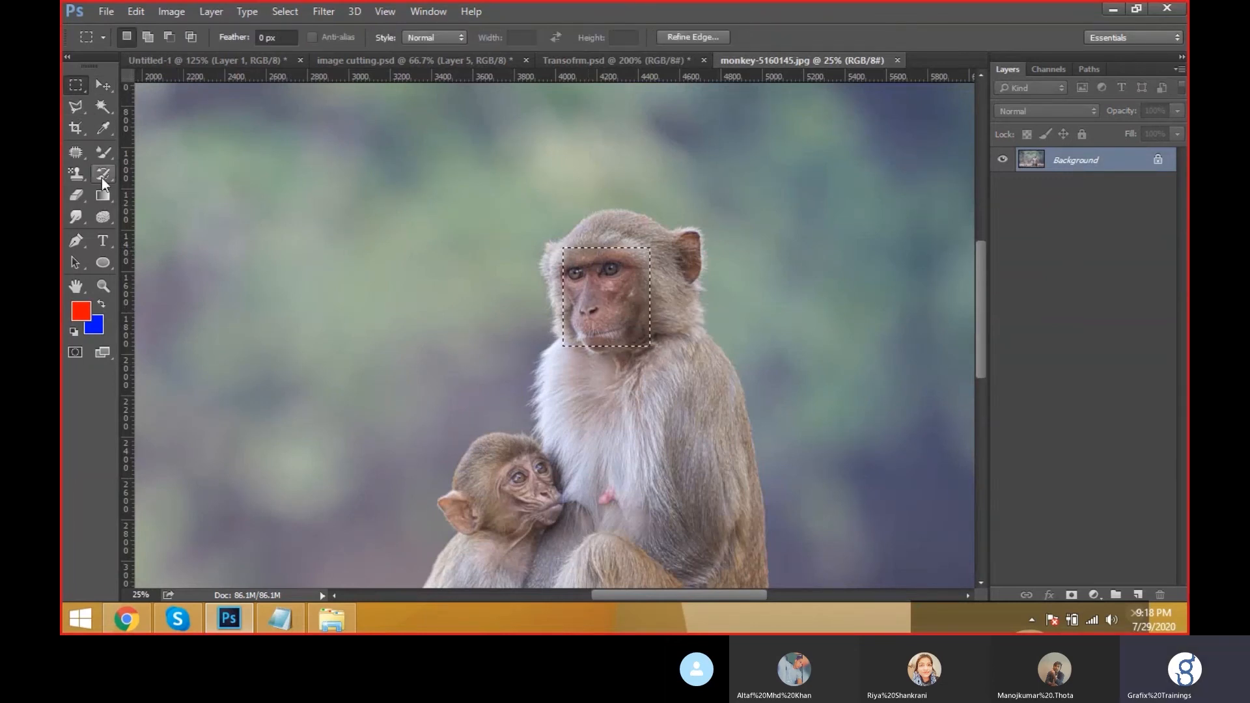
# Step: Look through the available brush presets for the Brush tool, without saving a new preset
pyautogui.click(107, 156)
pyautogui.click(135, 153)
pyautogui.click(139, 37)
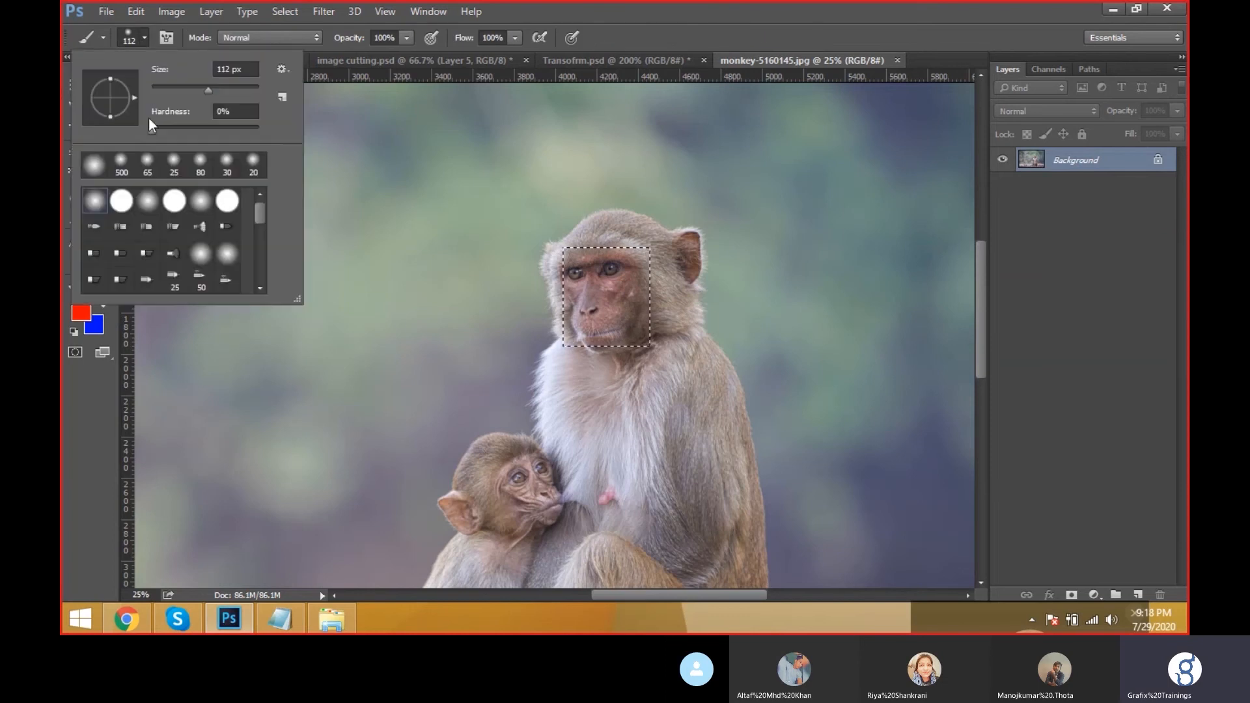
pyautogui.scroll(-3, 176, 189)
pyautogui.scroll(-6, 184, 209)
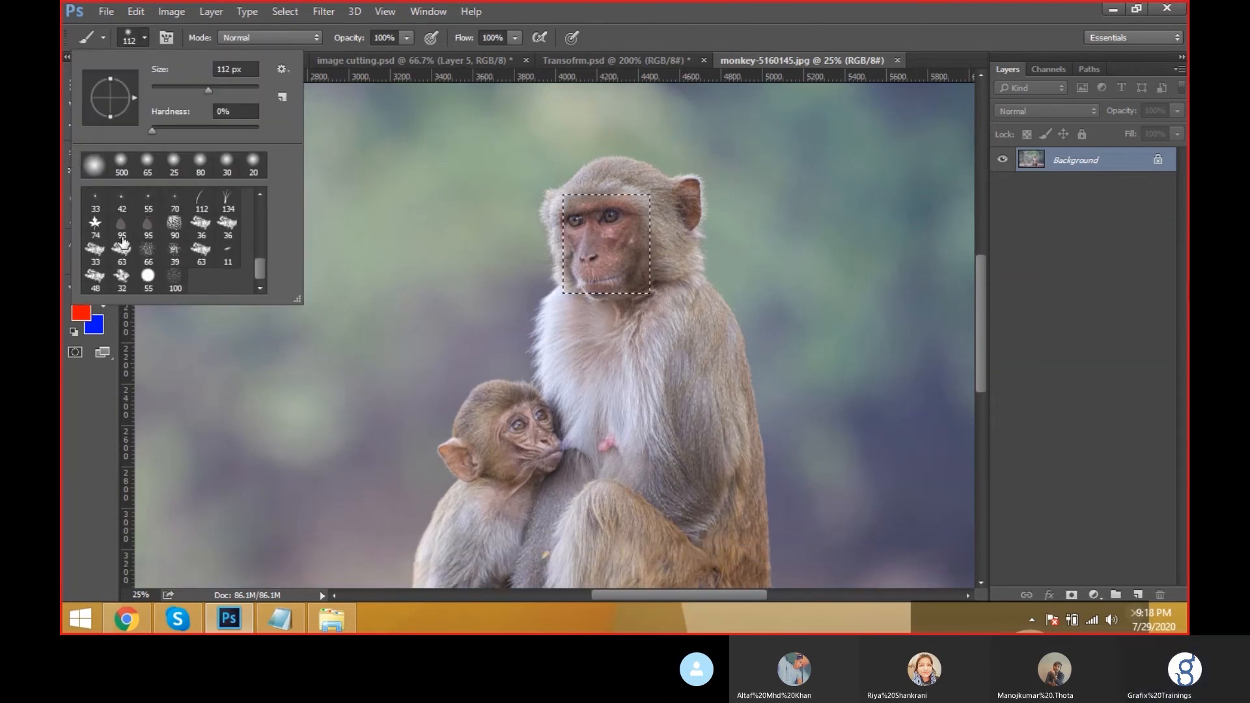
pyautogui.click(284, 95)
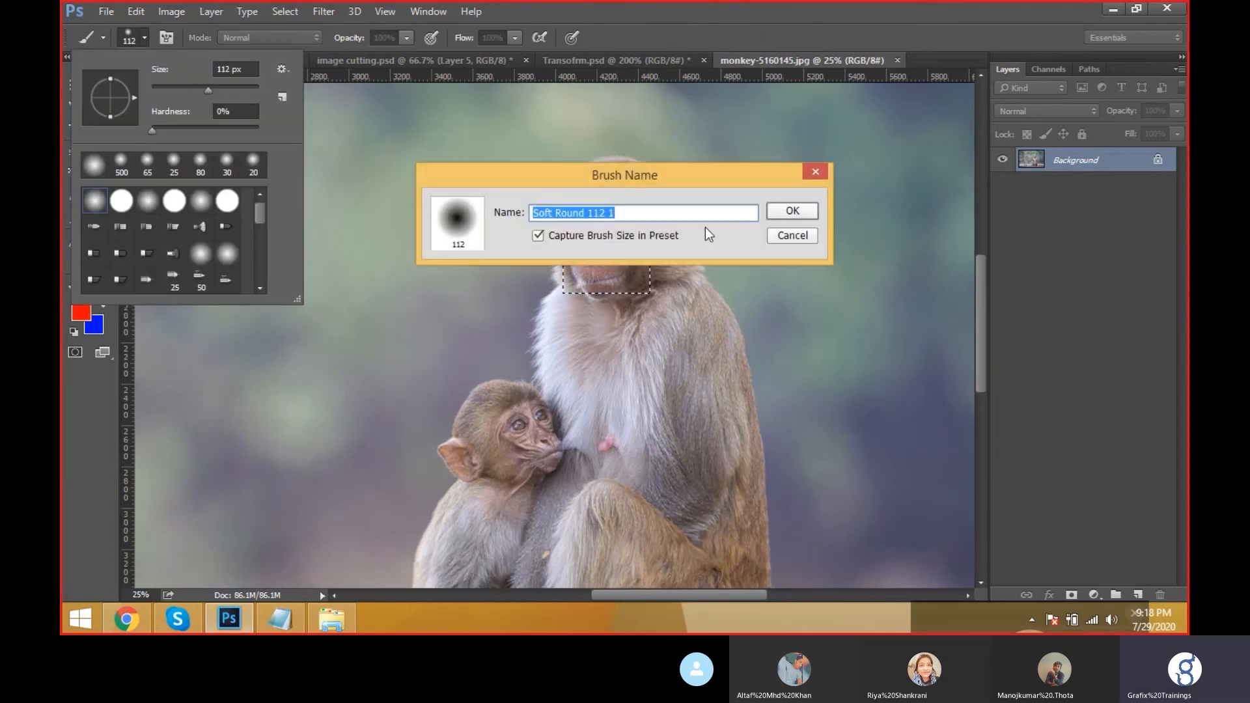
pyautogui.click(778, 237)
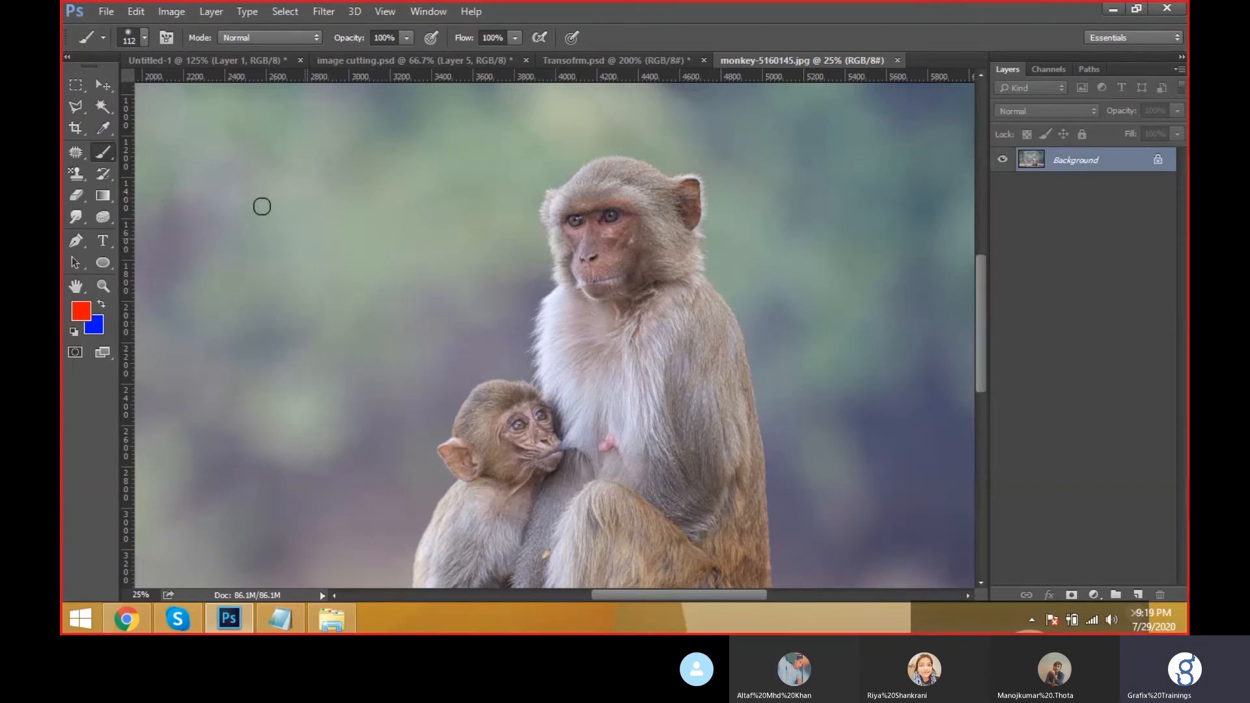
# Step: Draw an elliptical marquee selection around the adult monkey's face
pyautogui.rightClick(75, 92)
pyautogui.click(123, 99)
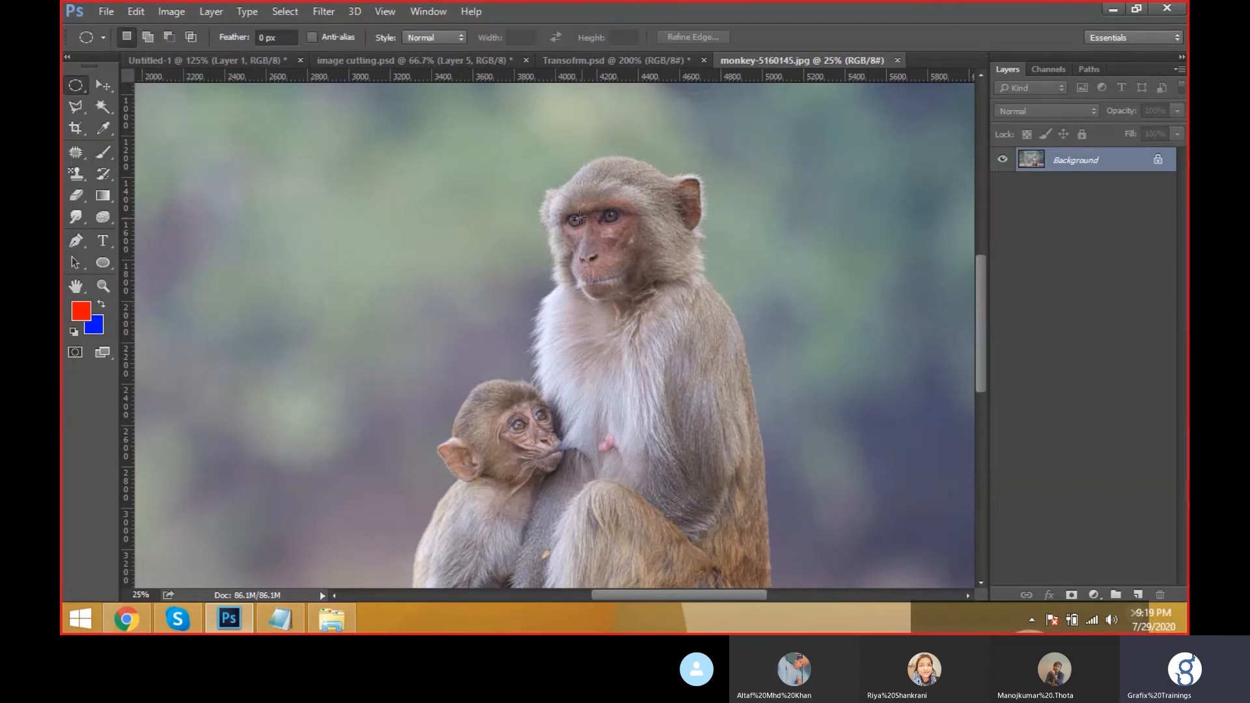
pyautogui.moveTo(566, 200); pyautogui.dragTo(646, 293)
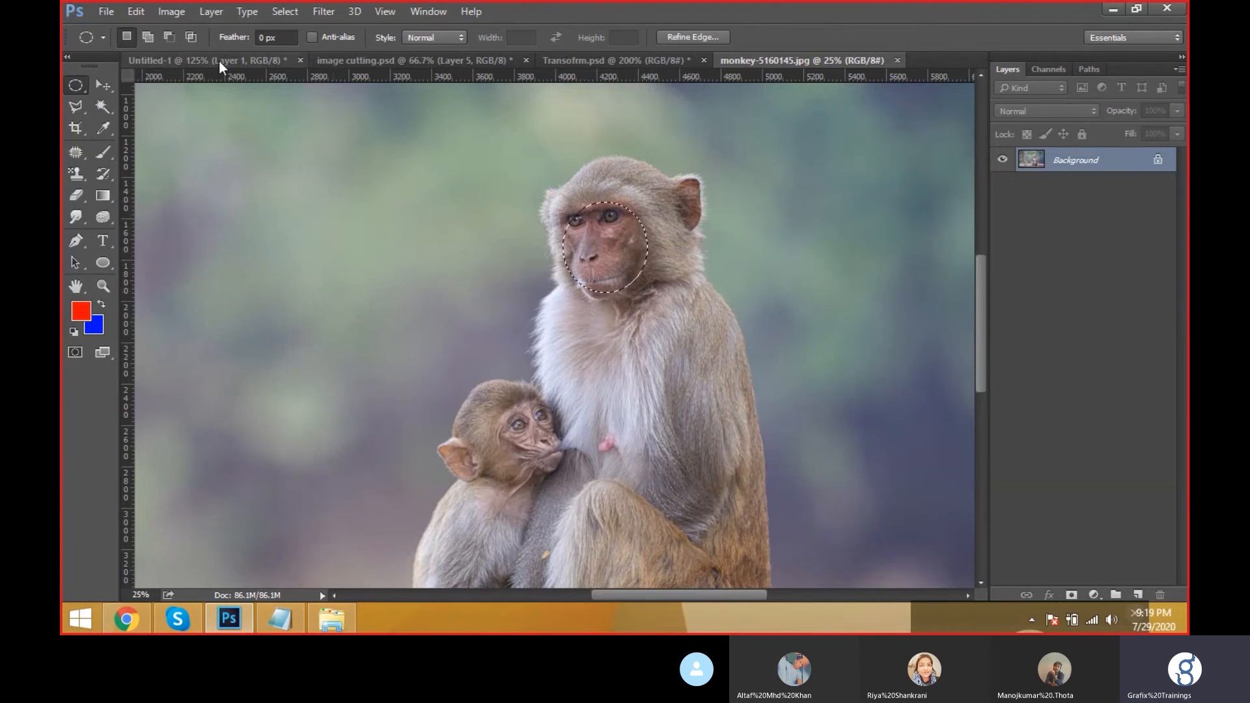
# Step: Define the selected face area as a brush preset named Monkey
pyautogui.click(136, 11)
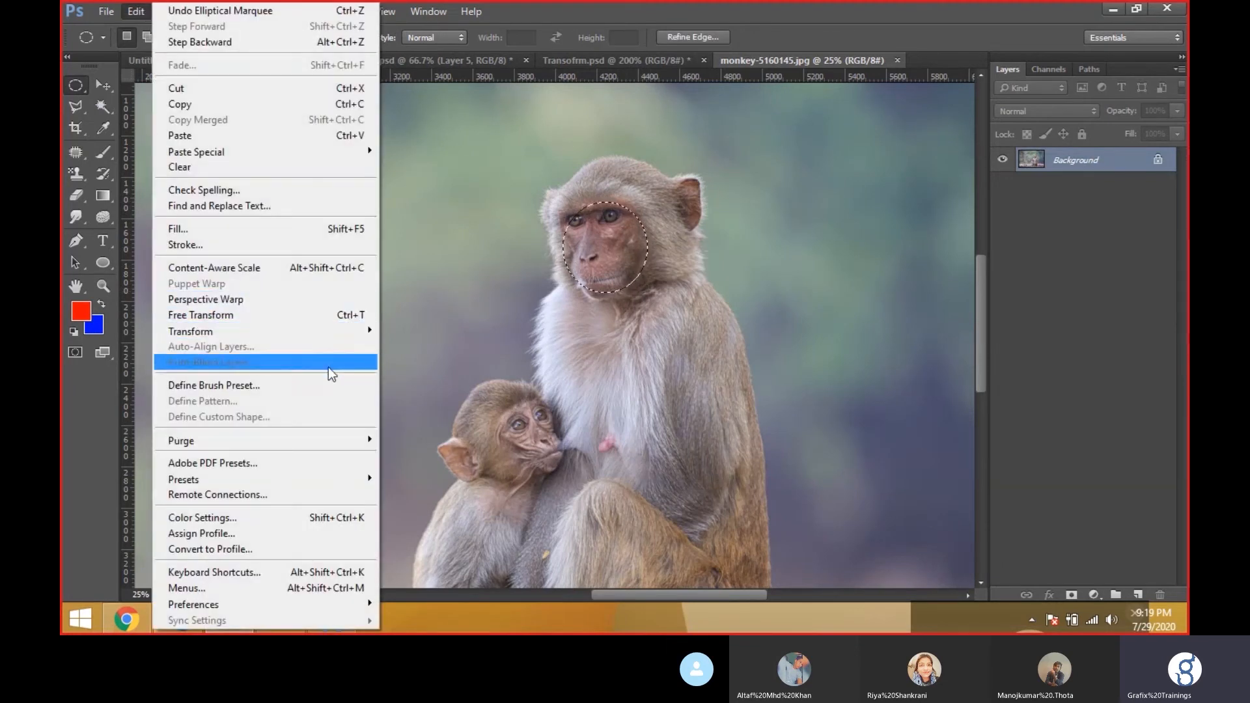
pyautogui.click(336, 384)
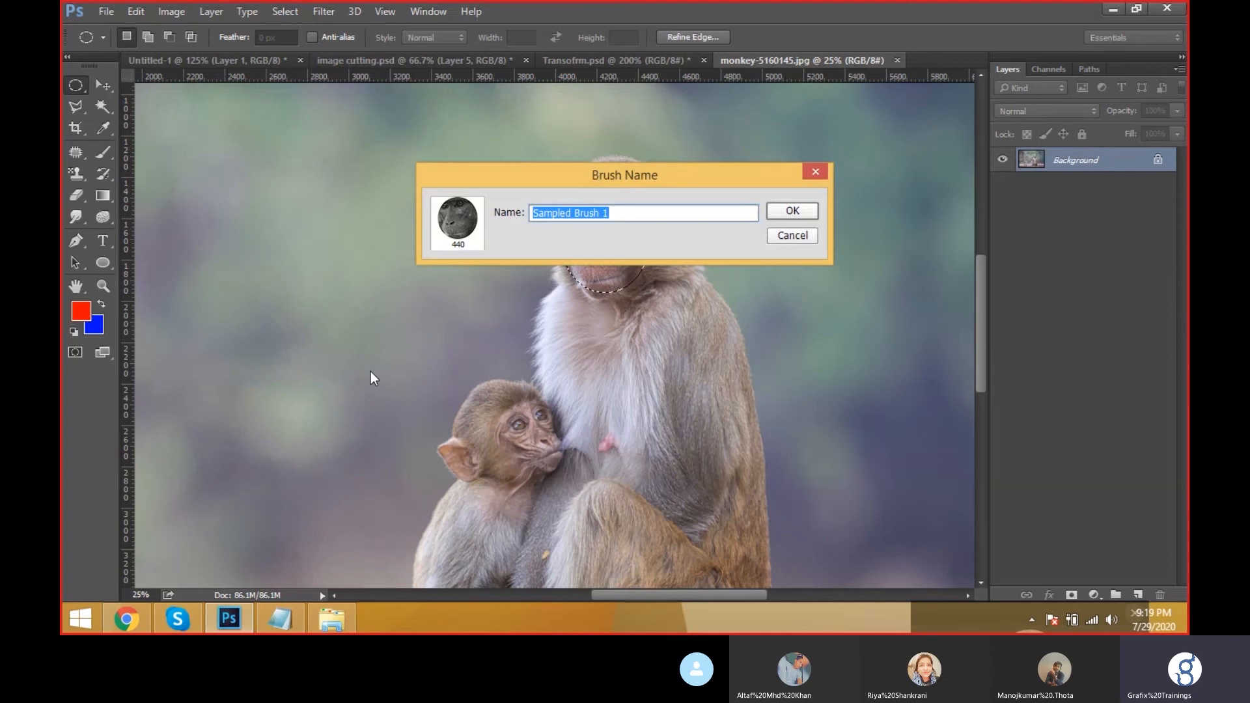
pyautogui.write('Monkey')
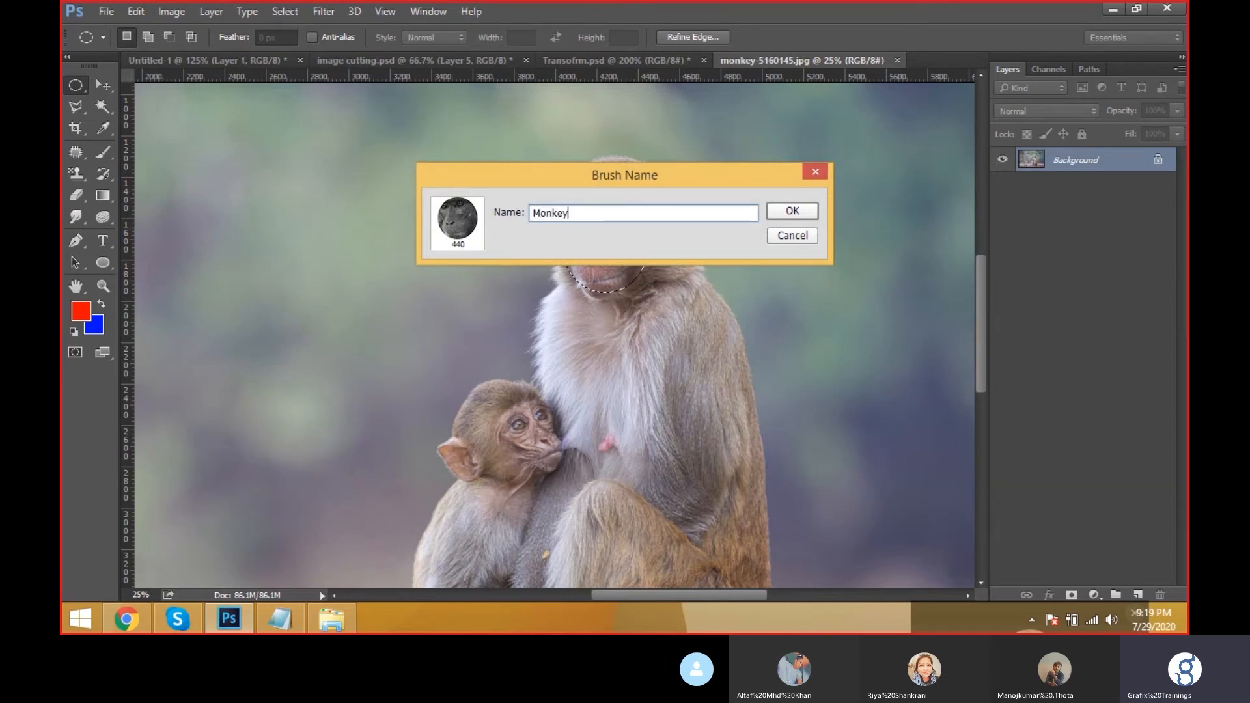
pyautogui.press('Return')
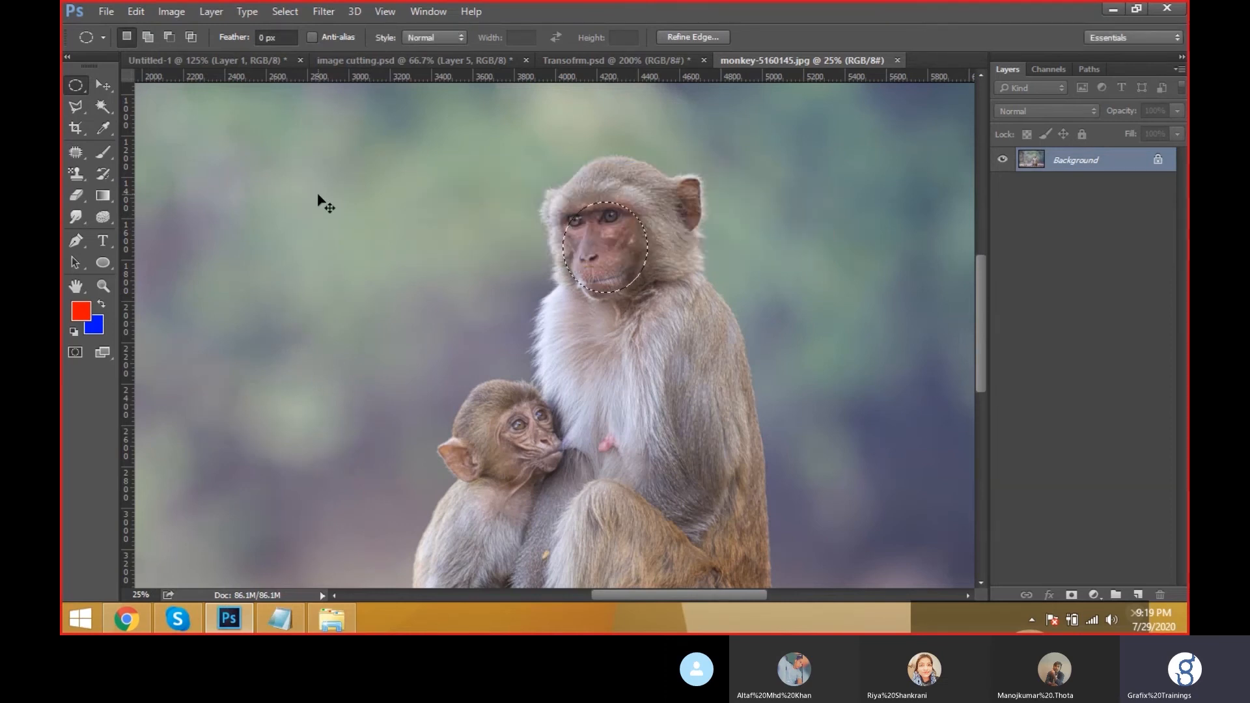
# Step: Create a new document with a blank white background
pyautogui.hotkey('ctrl', 'n')
pyautogui.click(651, 166)
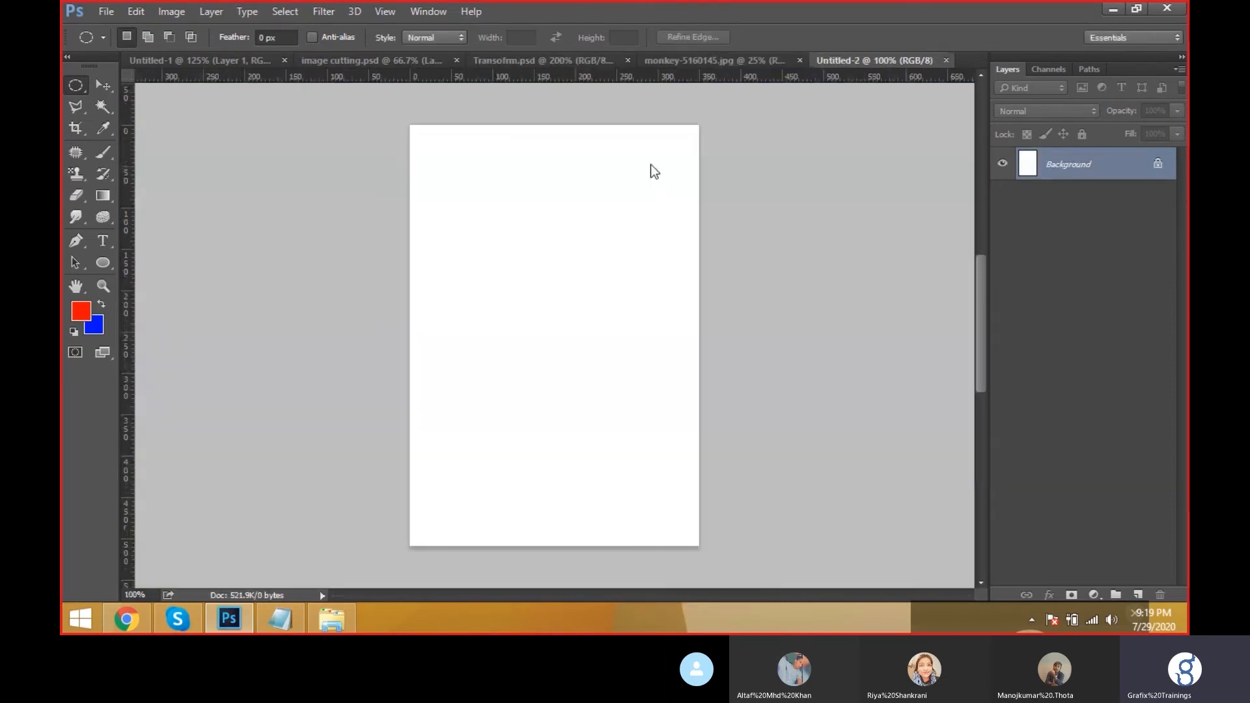
# Step: Activate the Brush tool and pick the 440 px Monkey brush from the end of the preset list
pyautogui.click(79, 202)
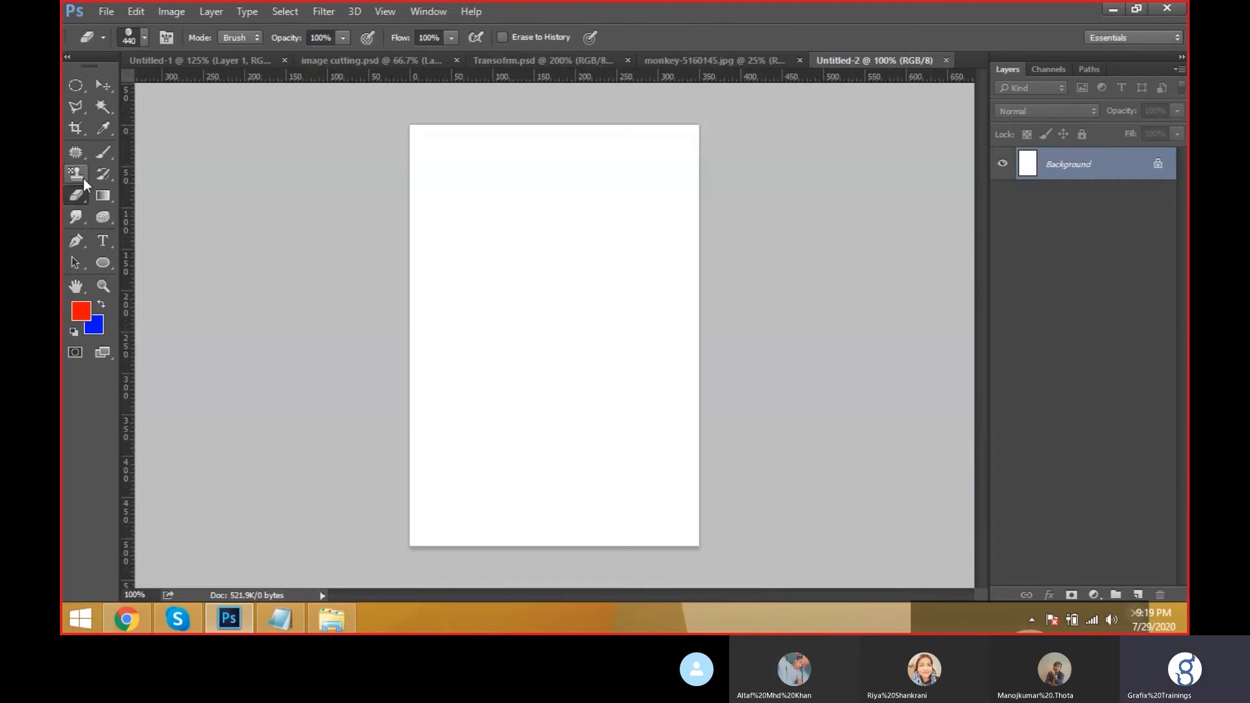
pyautogui.click(83, 179)
pyautogui.click(95, 159)
pyautogui.rightClick(93, 159)
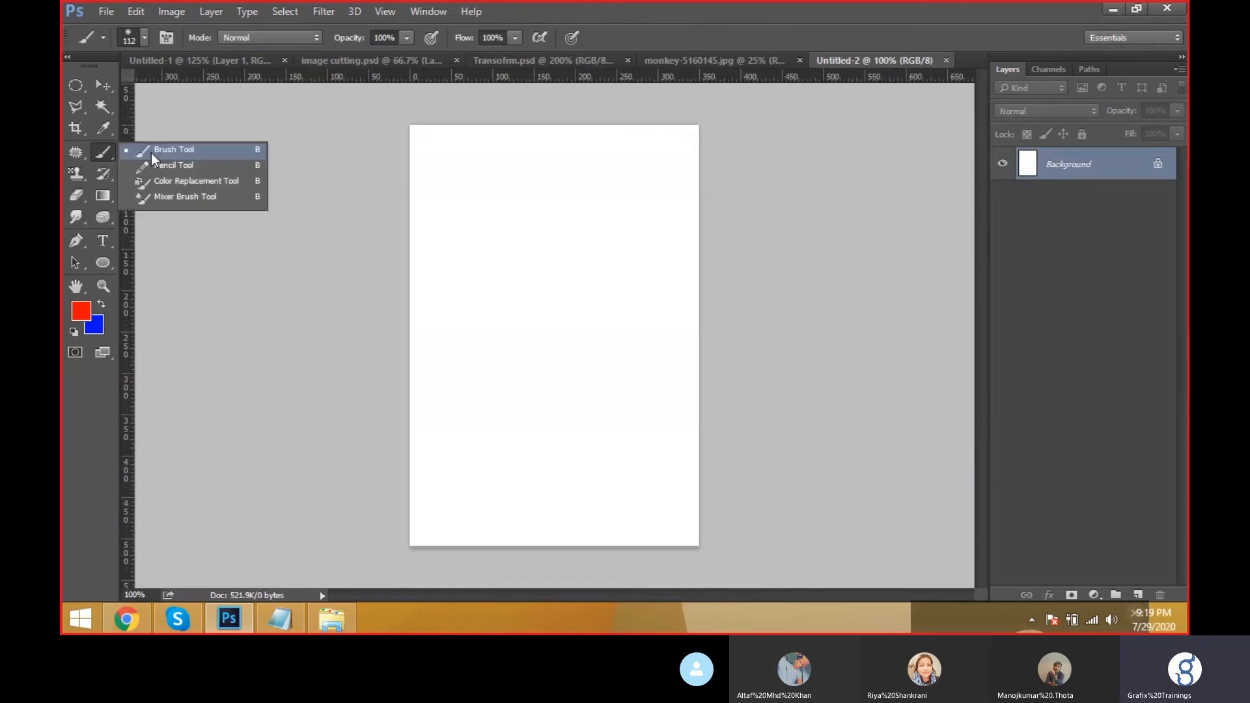
pyautogui.click(151, 153)
pyautogui.click(144, 37)
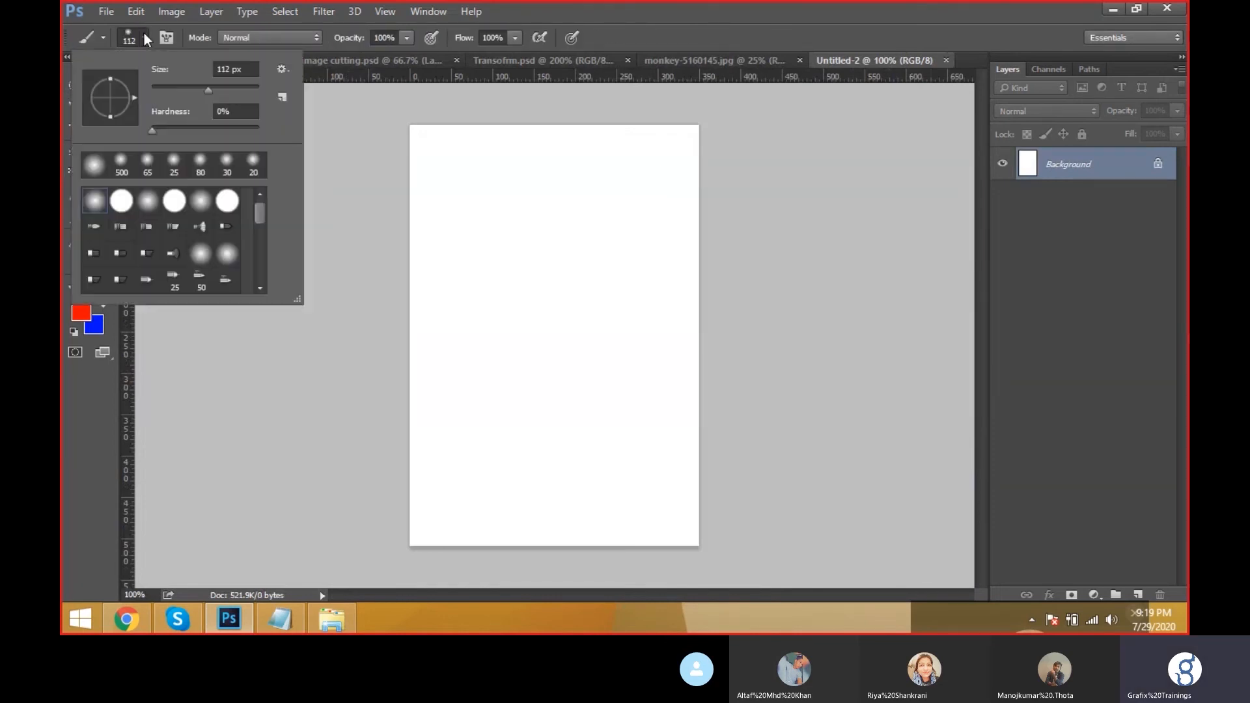
pyautogui.scroll(-4, 198, 262)
pyautogui.scroll(-5, 259, 270)
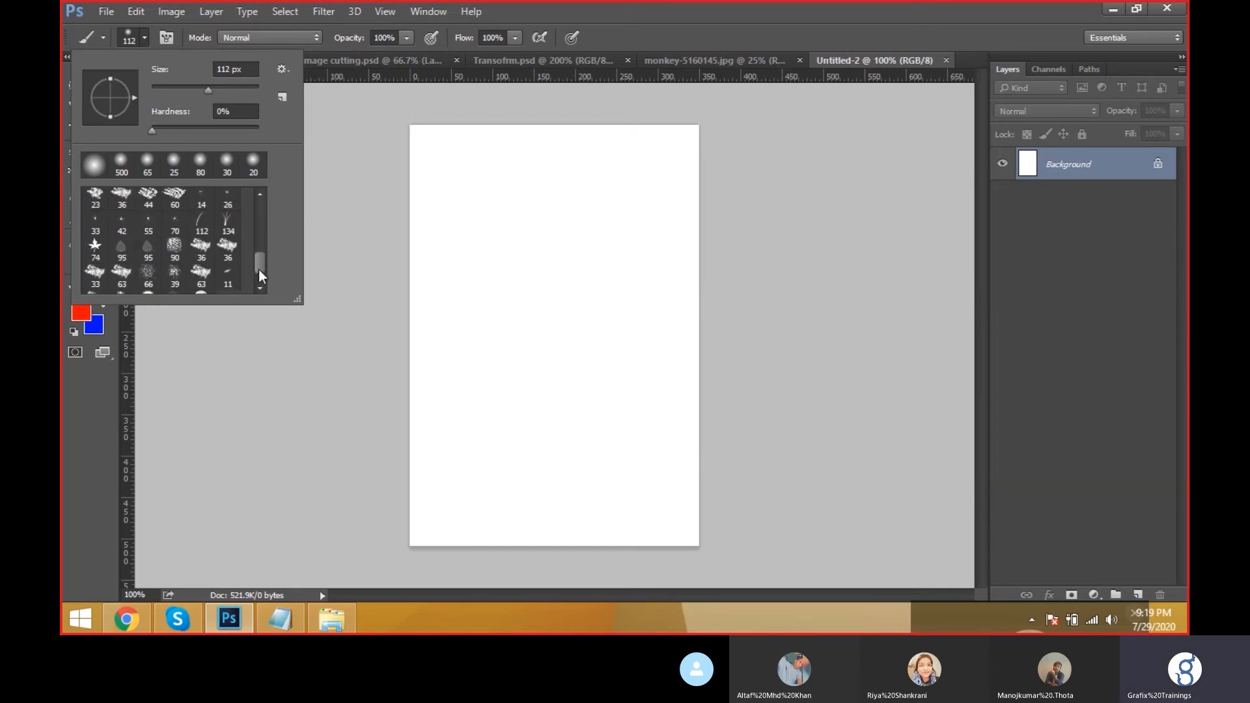
pyautogui.doubleClick(209, 292)
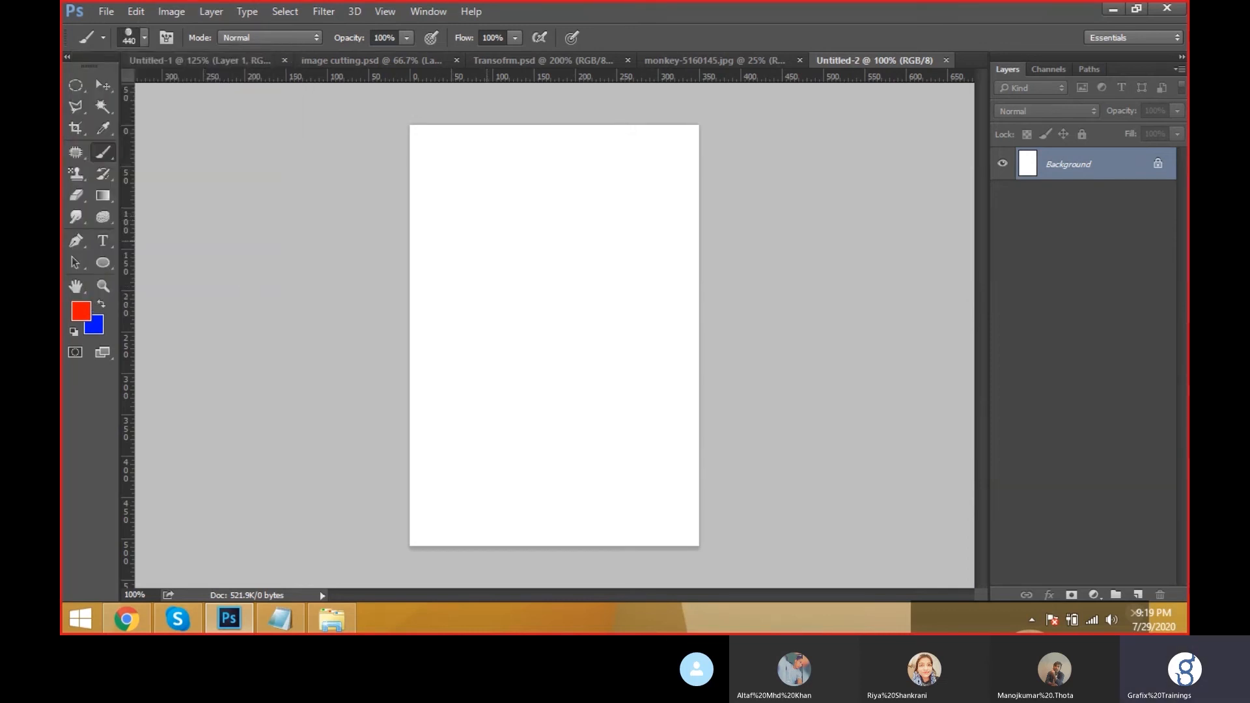
# Step: Reduce the Monkey brush size to 80 px
pyautogui.press('[')
pyautogui.press('[')
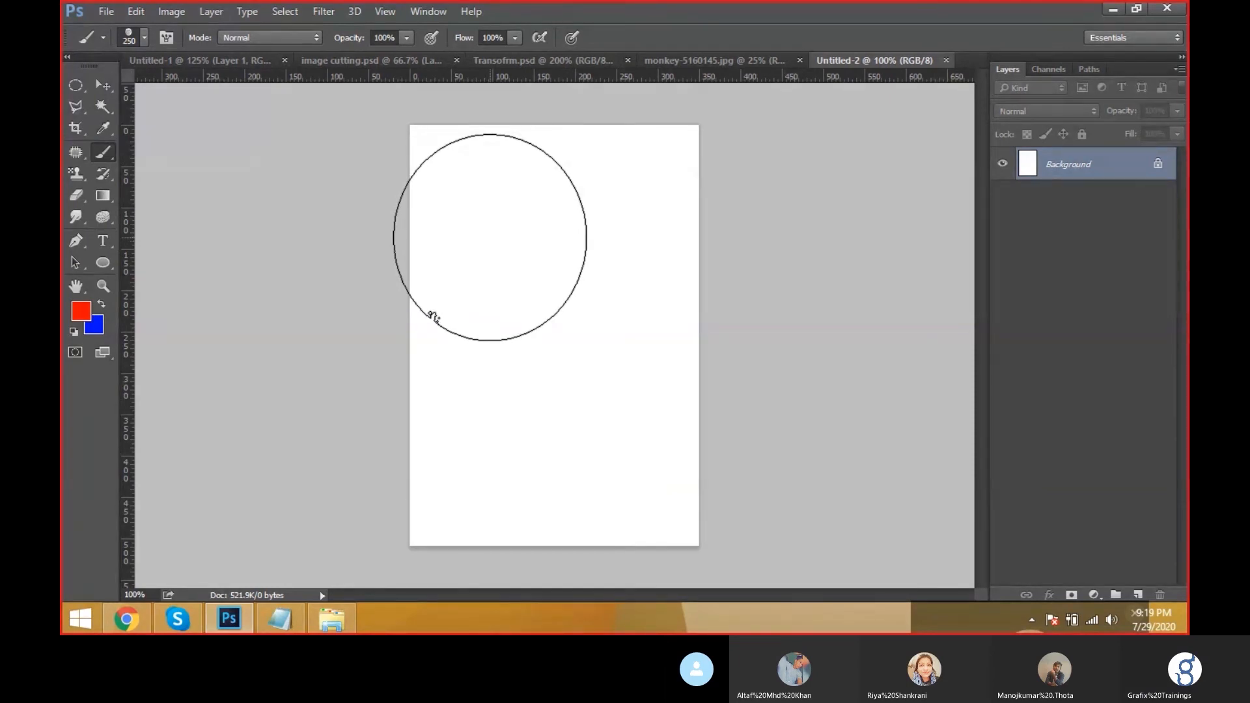
pyautogui.press('[')
pyautogui.press('[')
pyautogui.press('[')
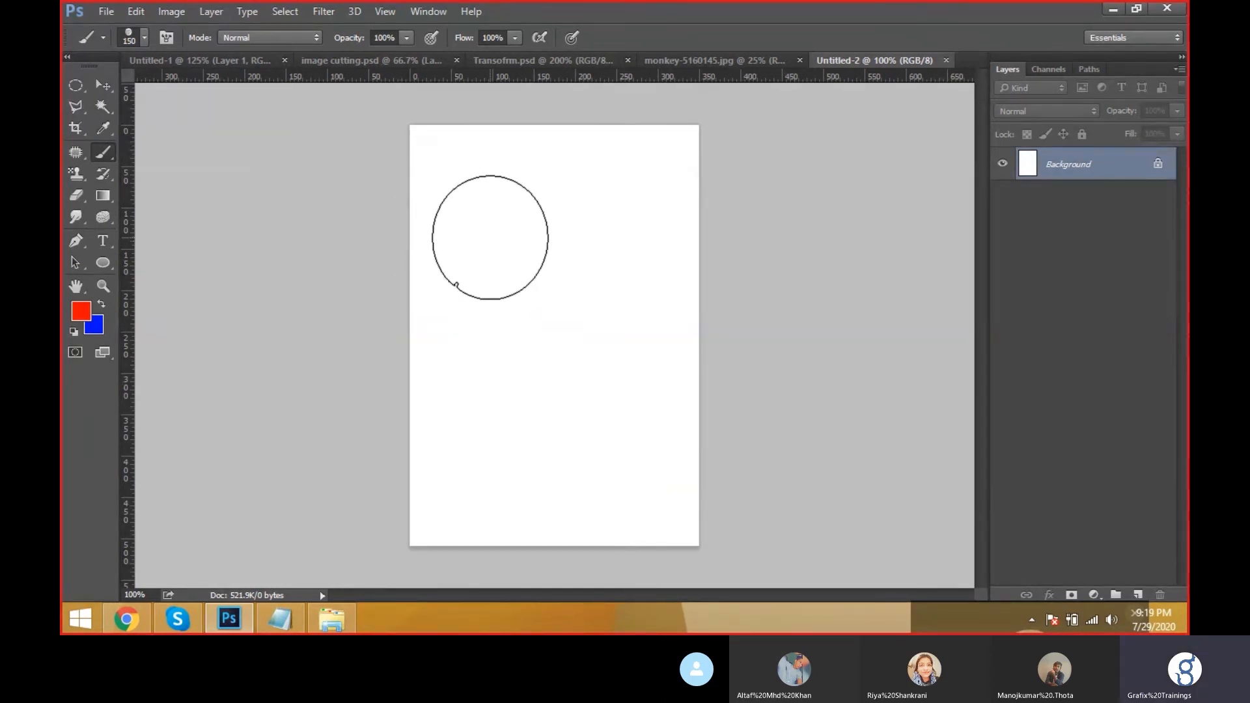
pyautogui.press('[')
pyautogui.press('[')
pyautogui.press('[')
pyautogui.press('[')
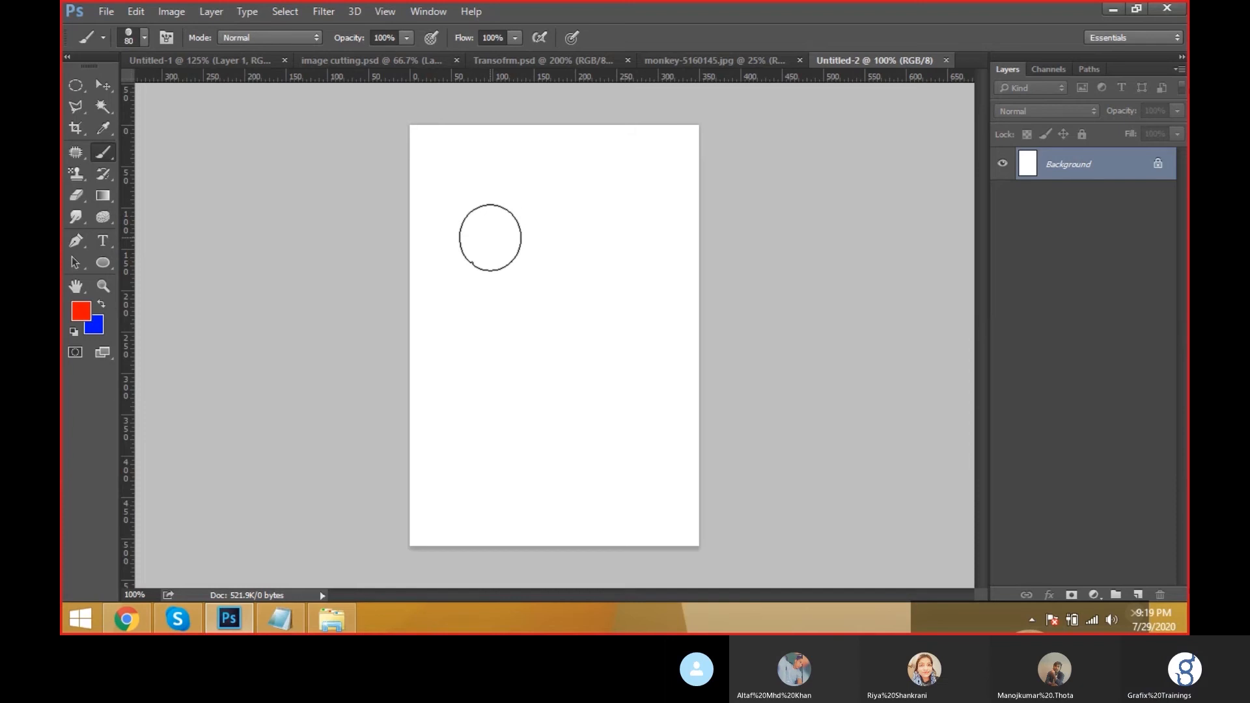
# Step: Paint a trial curved red stroke across the upper part of the page and undo it
pyautogui.moveTo(460, 187); pyautogui.dragTo(584, 229)
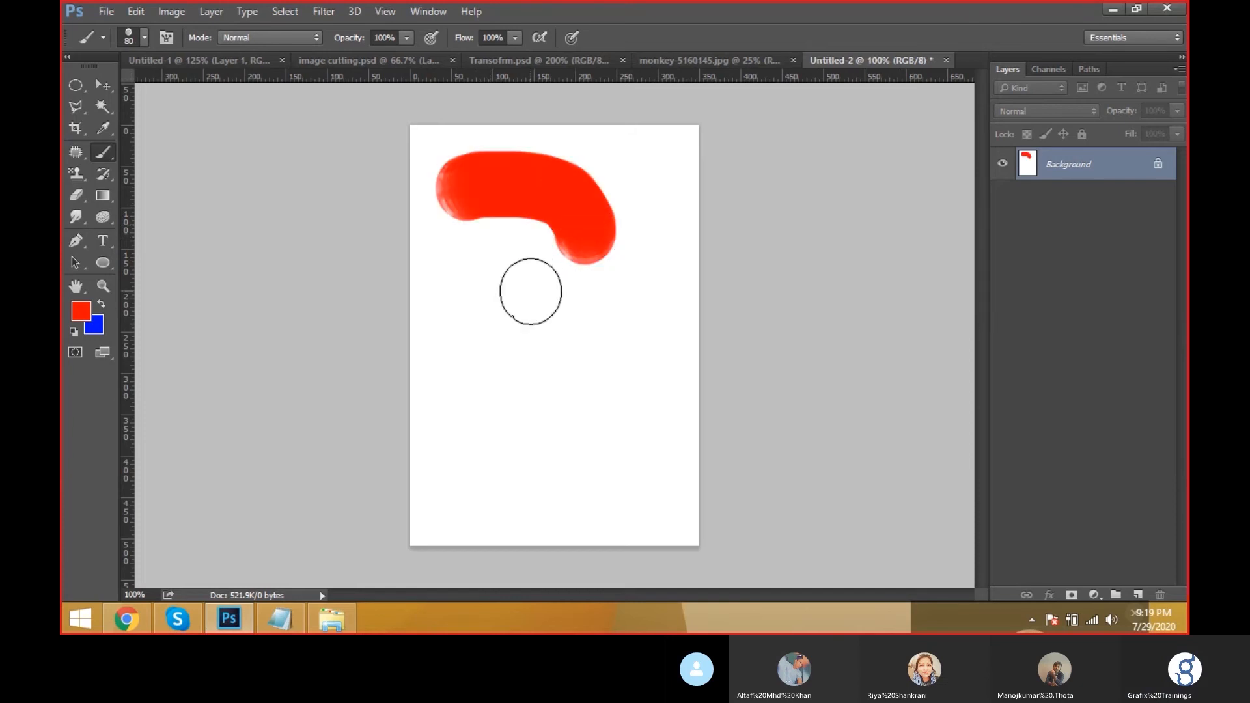
pyautogui.hotkey('ctrl', 'z')
# Step: Stamp four separate red monkey faces across the blank page with the 80 px brush
pyautogui.click(491, 240)
pyautogui.click(591, 215)
pyautogui.click(590, 317)
pyautogui.click(541, 408)
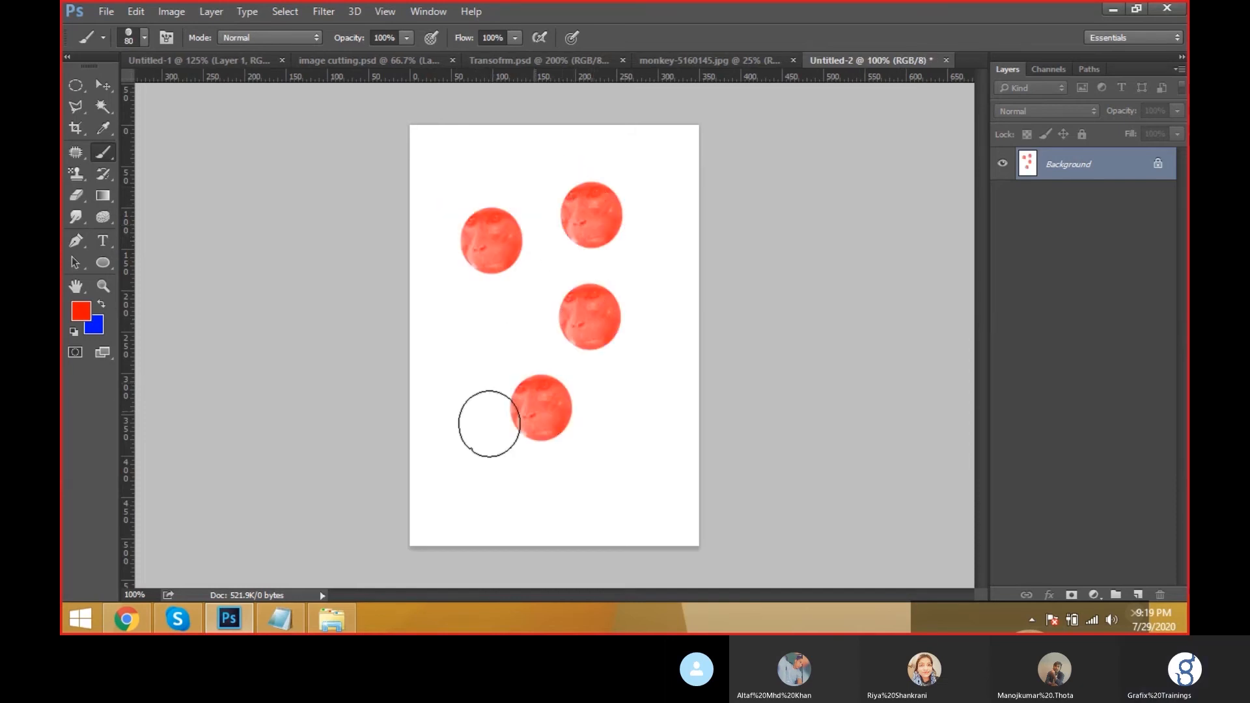
# Step: Set the foreground color to the blue 2586ff
pyautogui.click(80, 312)
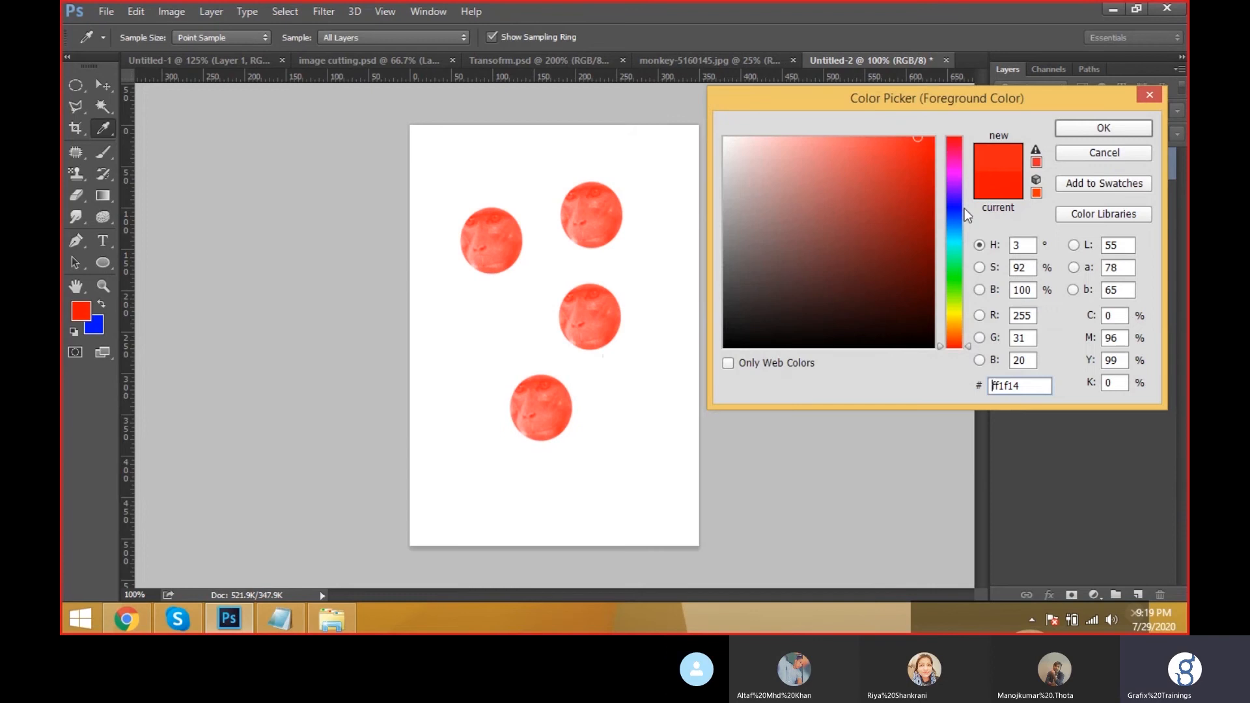
pyautogui.click(902, 140)
pyautogui.click(953, 223)
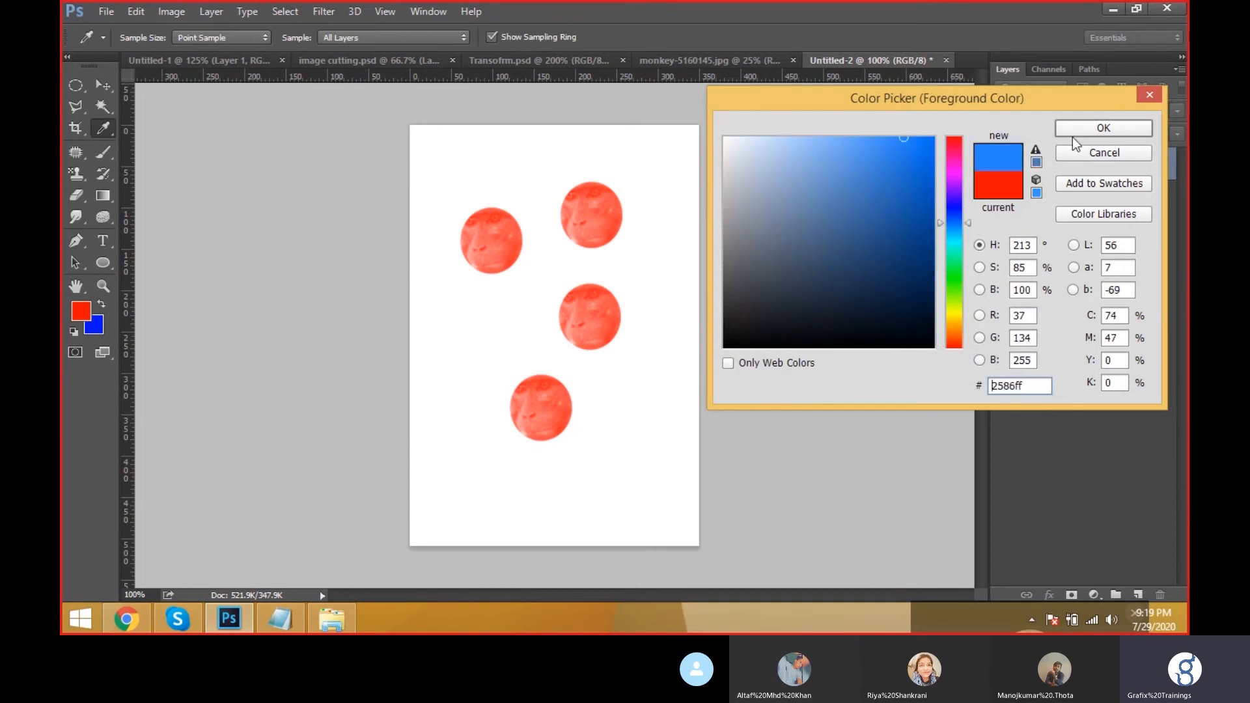
pyautogui.click(1104, 127)
# Step: Stamp seven blue monkey faces around the red ones on the page
pyautogui.click(616, 284)
pyautogui.click(653, 210)
pyautogui.click(512, 156)
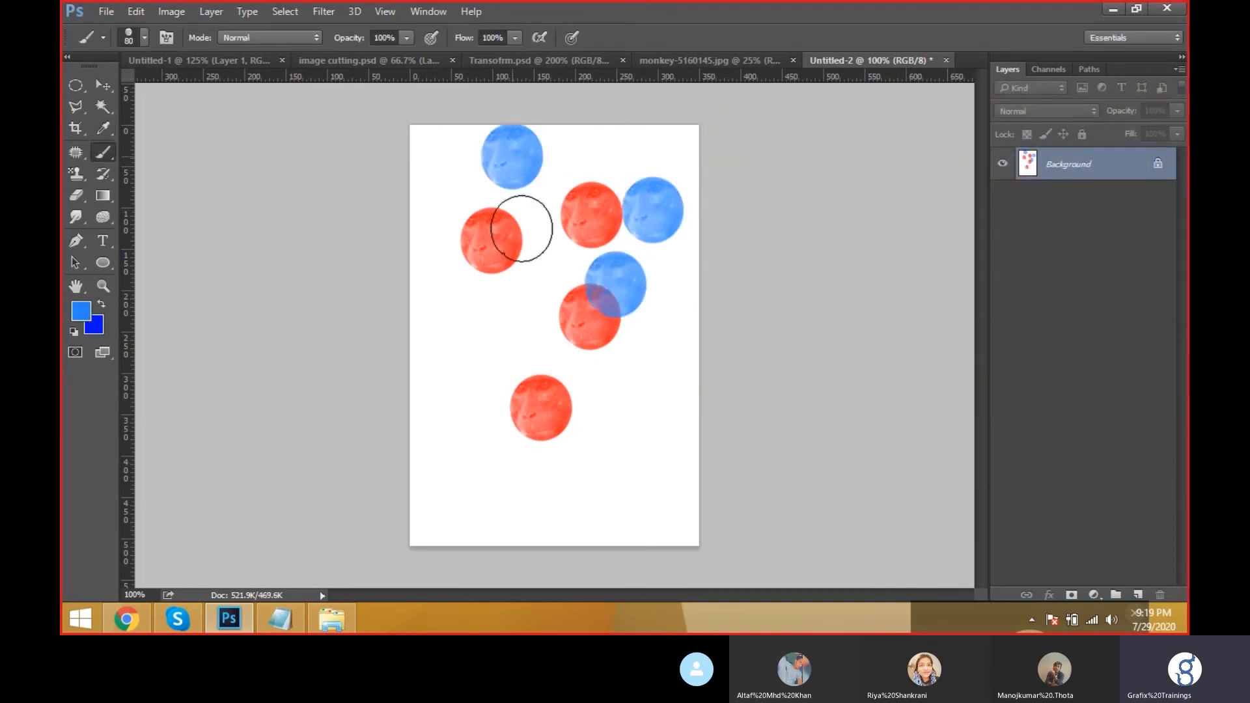
pyautogui.click(531, 323)
pyautogui.click(585, 463)
pyautogui.click(641, 411)
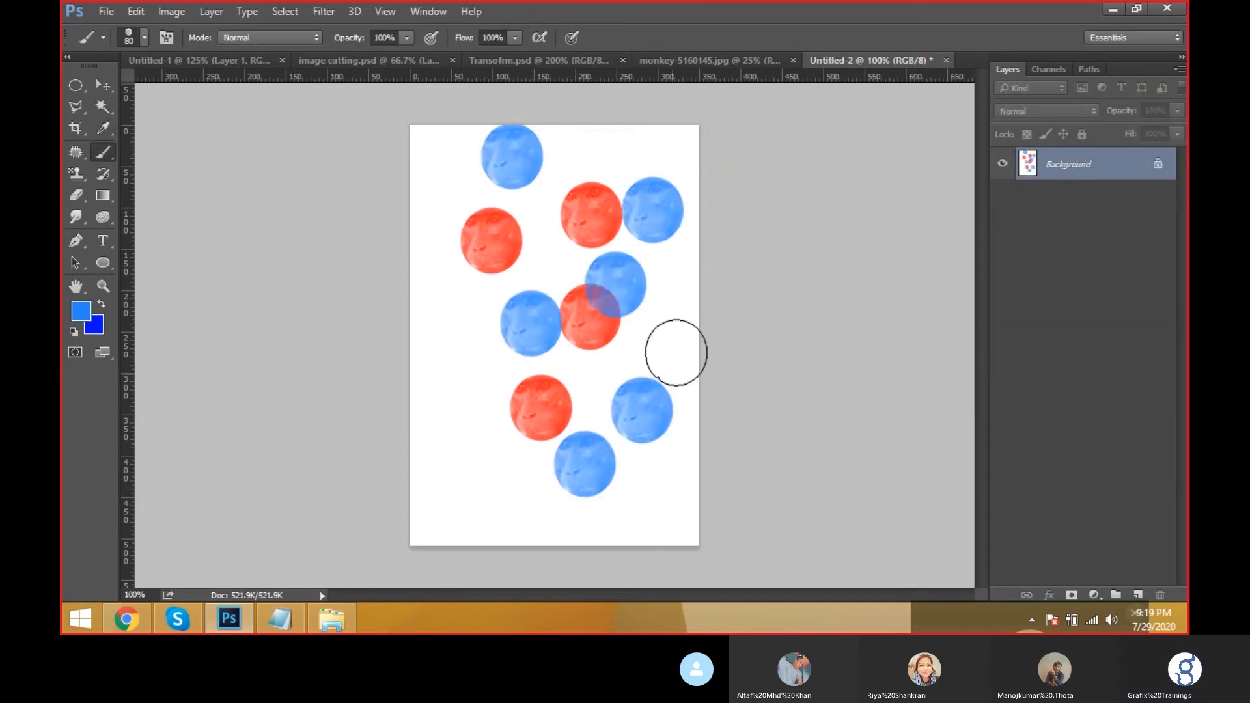
pyautogui.click(672, 351)
pyautogui.rightClick(102, 155)
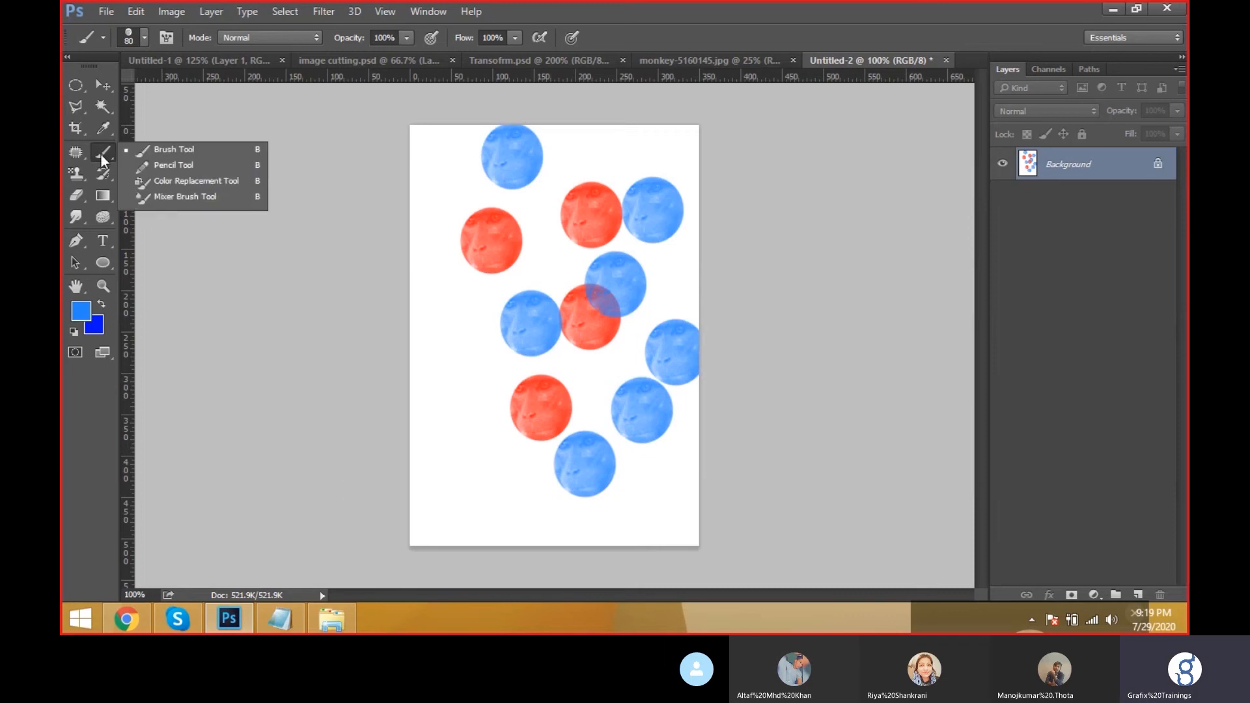
pyautogui.click(138, 147)
pyautogui.click(136, 12)
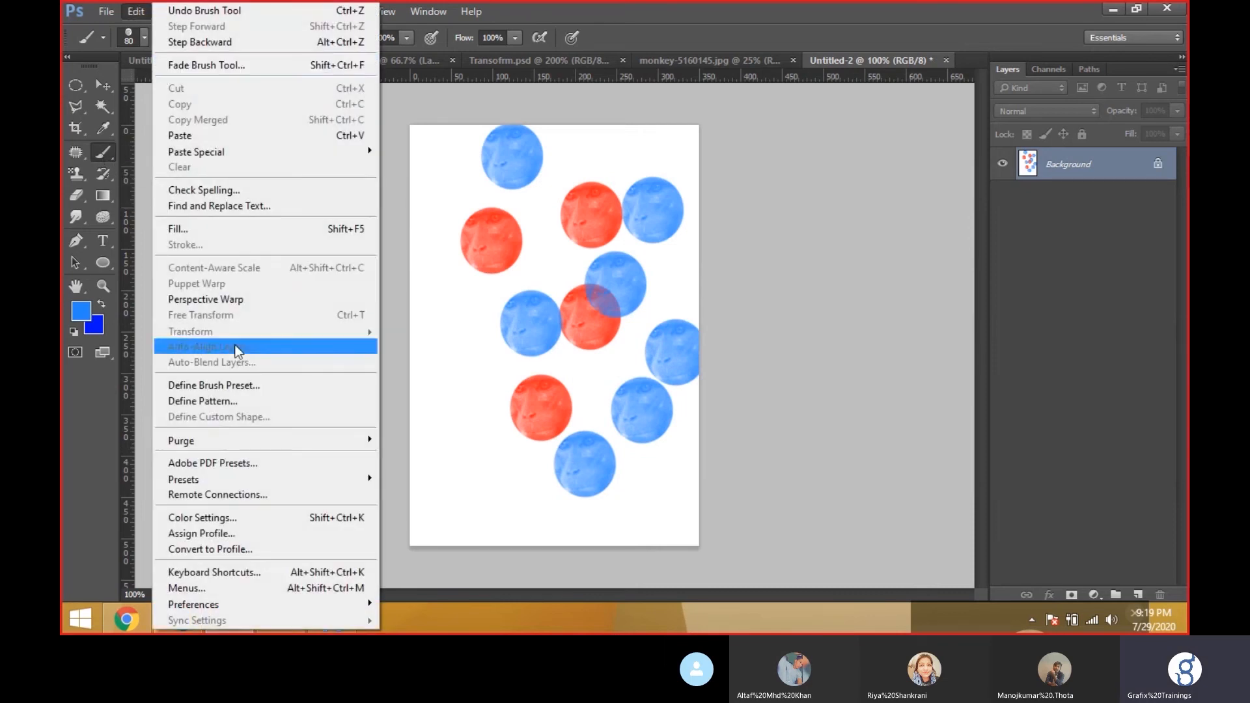
pyautogui.press('Escape')
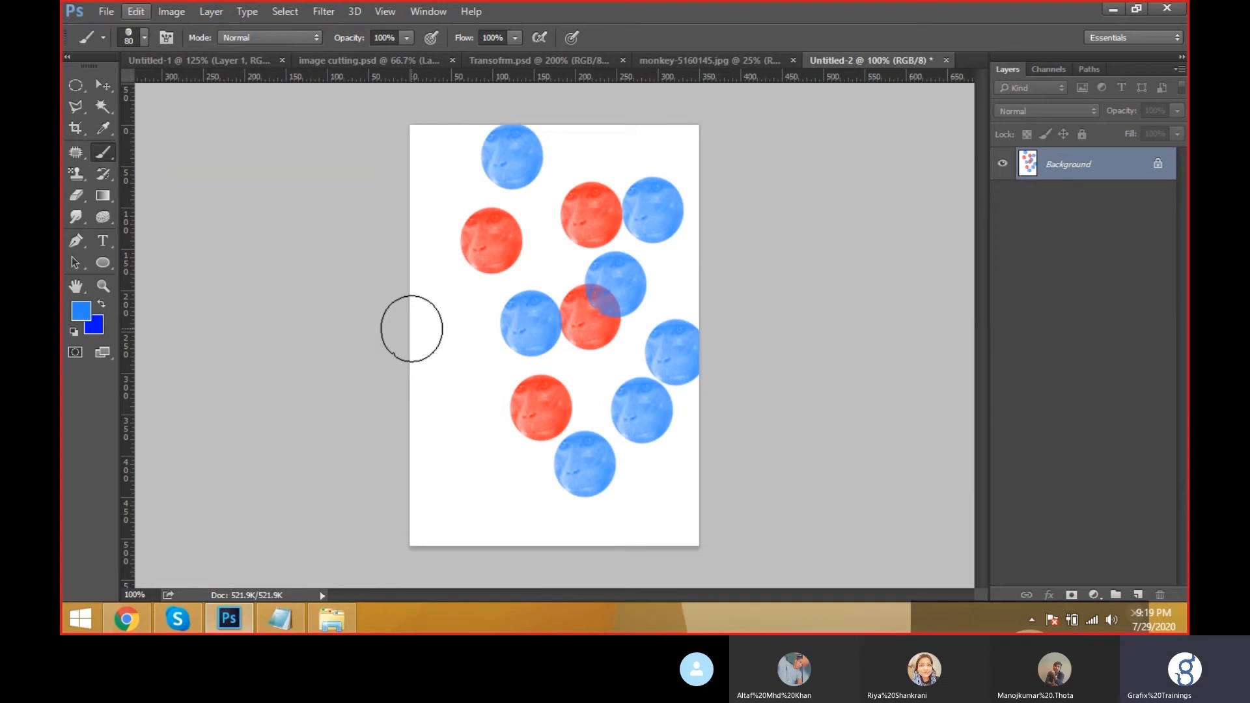
# Step: Show the Brush settings panel and detach it from its group as a separate floating panel
pyautogui.press('F5')
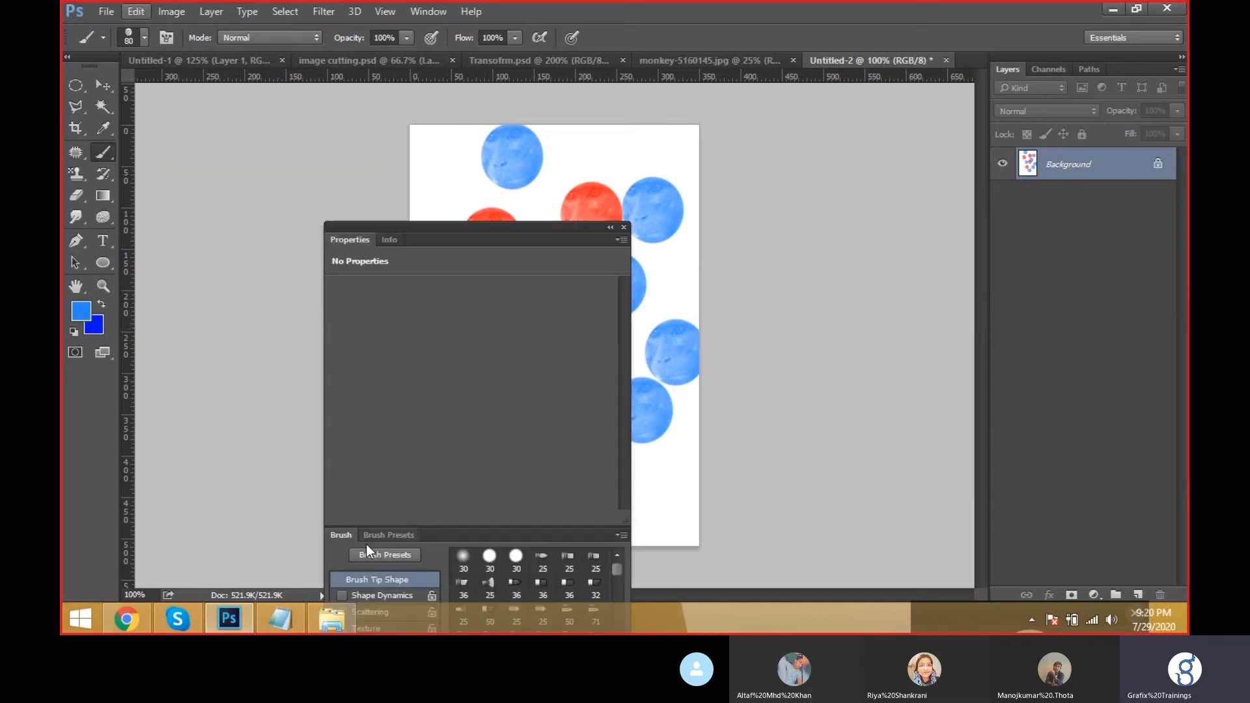
pyautogui.moveTo(352, 534); pyautogui.dragTo(646, 168)
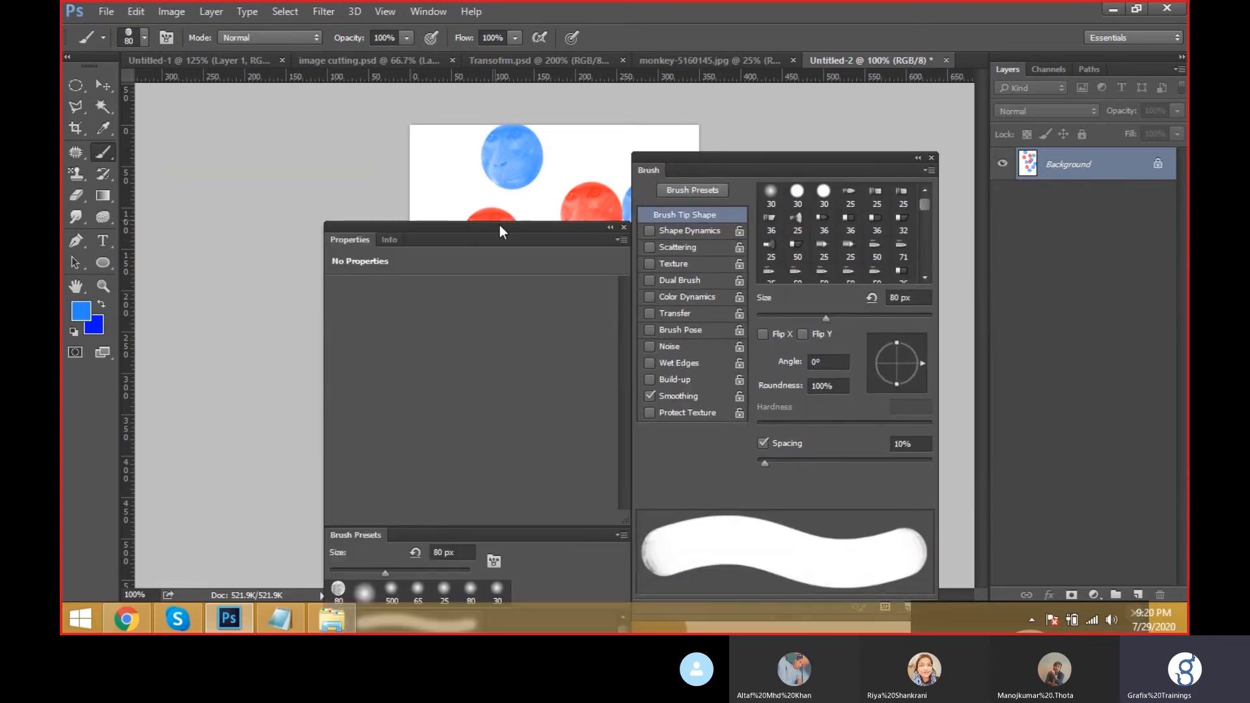
# Step: Close the floating Properties and Brush Presets panel group and move the Brush panel up so all its settings fit on screen
pyautogui.moveTo(499, 225); pyautogui.dragTo(334, 181)
pyautogui.click(463, 184)
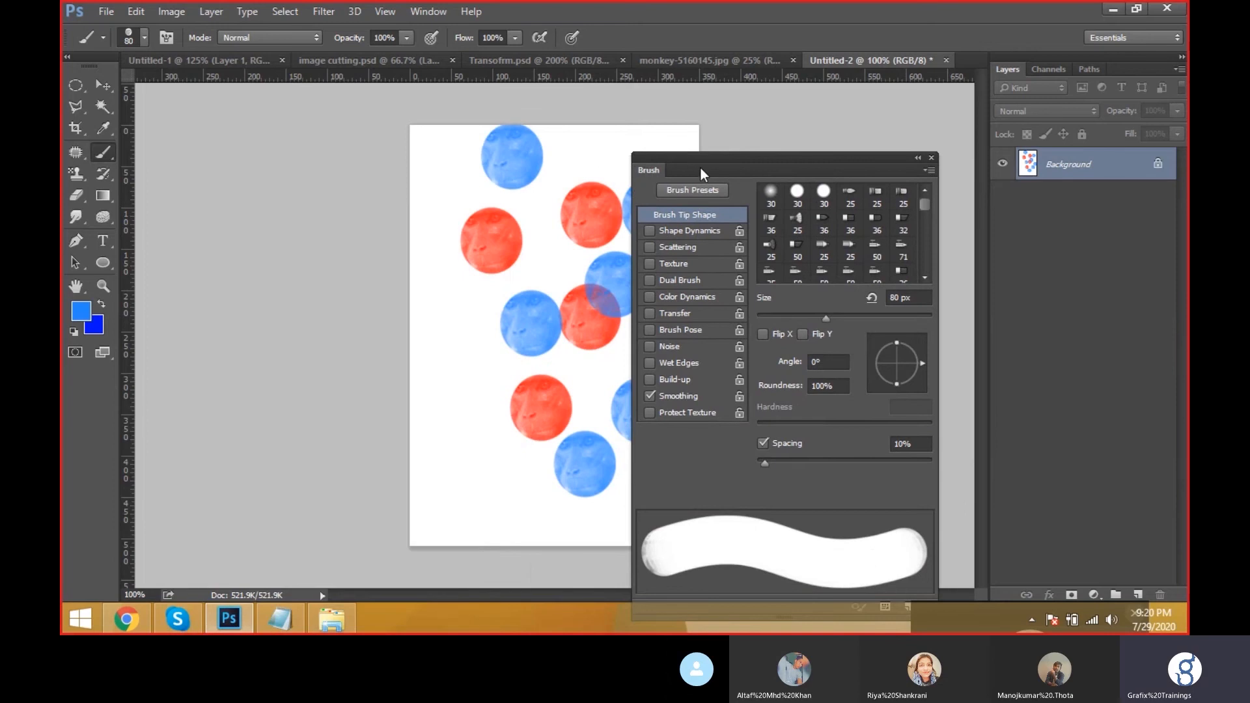
pyautogui.moveTo(700, 167)
pyautogui.mouseDown()
pyautogui.moveTo(688, 113)
pyautogui.moveTo(703, 102)
pyautogui.mouseUp()
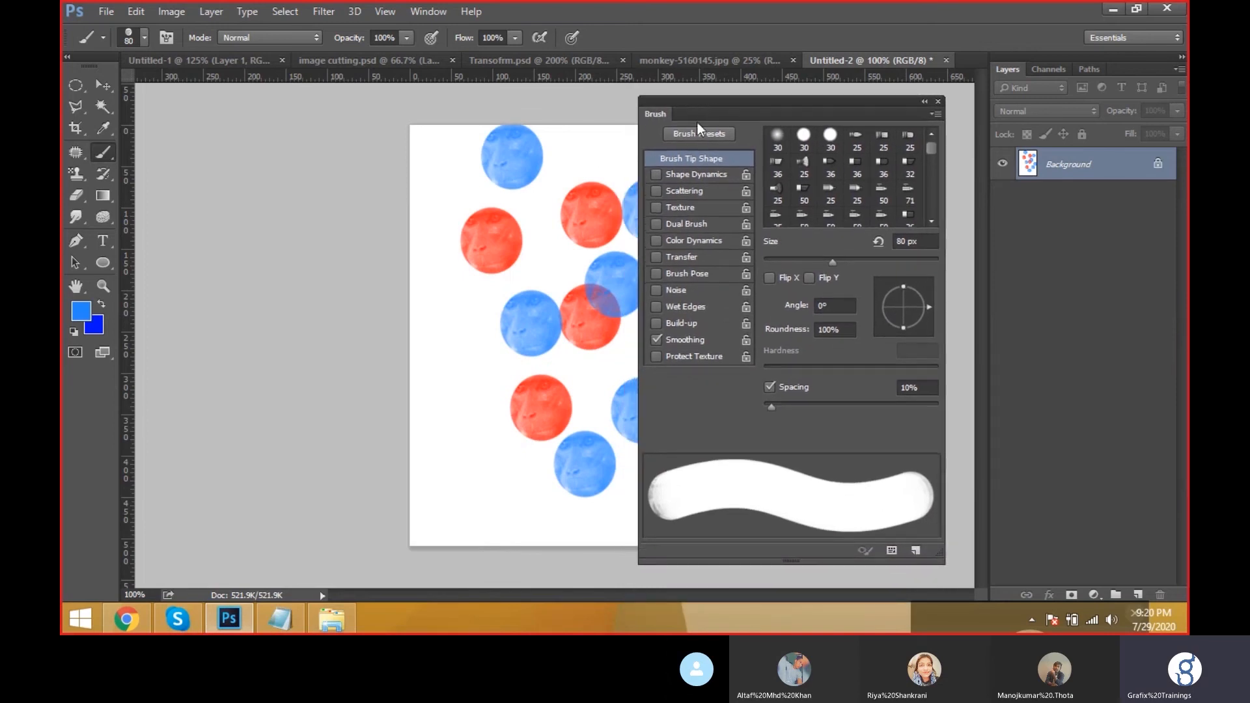
# Step: Enable Shape Dynamics for the brush with 36% Size Jitter, 7% Angle Jitter and 35% Roundness Jitter
pyautogui.click(703, 177)
pyautogui.moveTo(765, 290)
pyautogui.mouseDown()
pyautogui.moveTo(806, 282)
pyautogui.moveTo(776, 287)
pyautogui.mouseUp()
pyautogui.moveTo(766, 154); pyautogui.dragTo(826, 154)
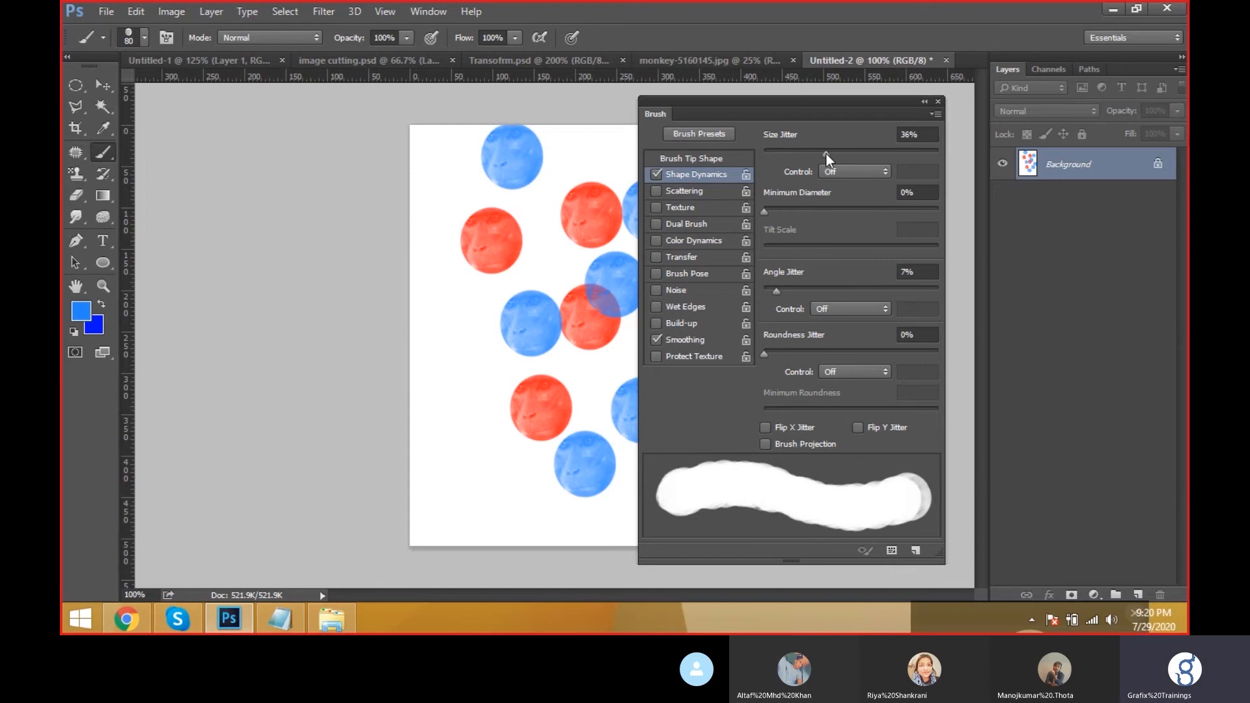
pyautogui.moveTo(765, 353); pyautogui.dragTo(826, 353)
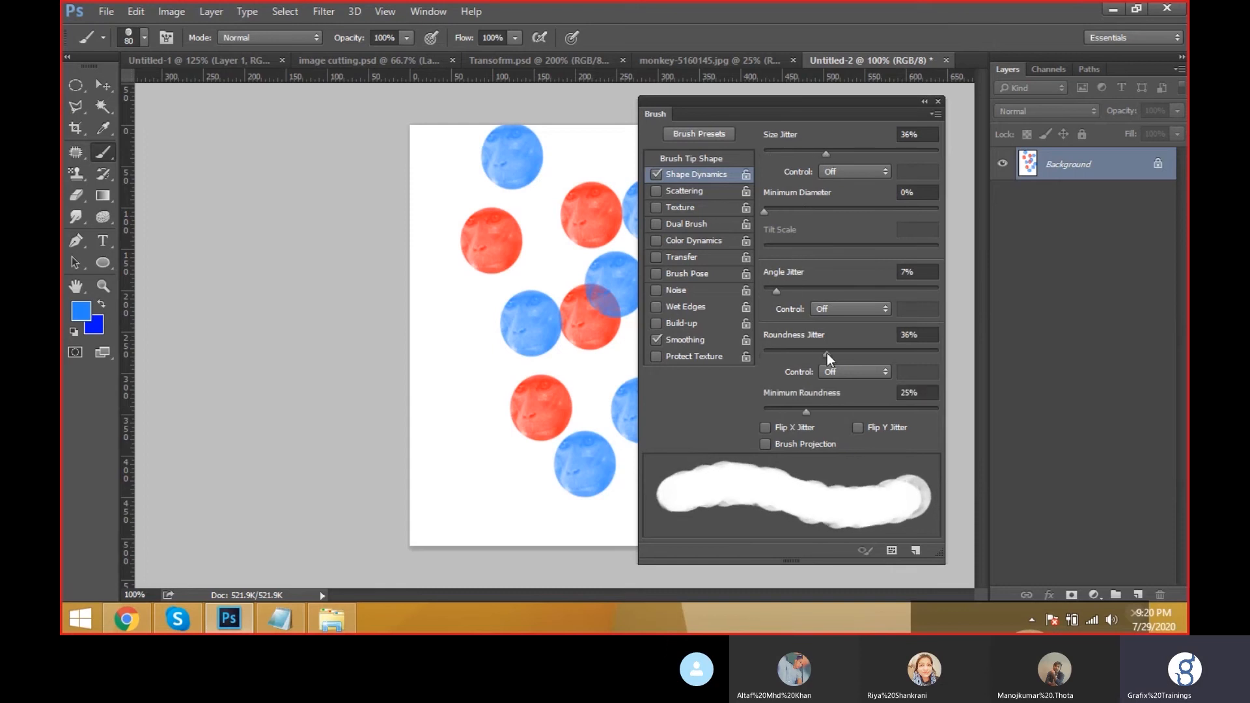
# Step: Enable Scattering for the brush and set Scatter to 739%
pyautogui.click(674, 191)
pyautogui.moveTo(784, 153); pyautogui.dragTo(889, 153)
pyautogui.moveTo(784, 212)
pyautogui.mouseDown()
pyautogui.moveTo(854, 212)
pyautogui.moveTo(741, 234)
pyautogui.moveTo(816, 254)
pyautogui.mouseUp()
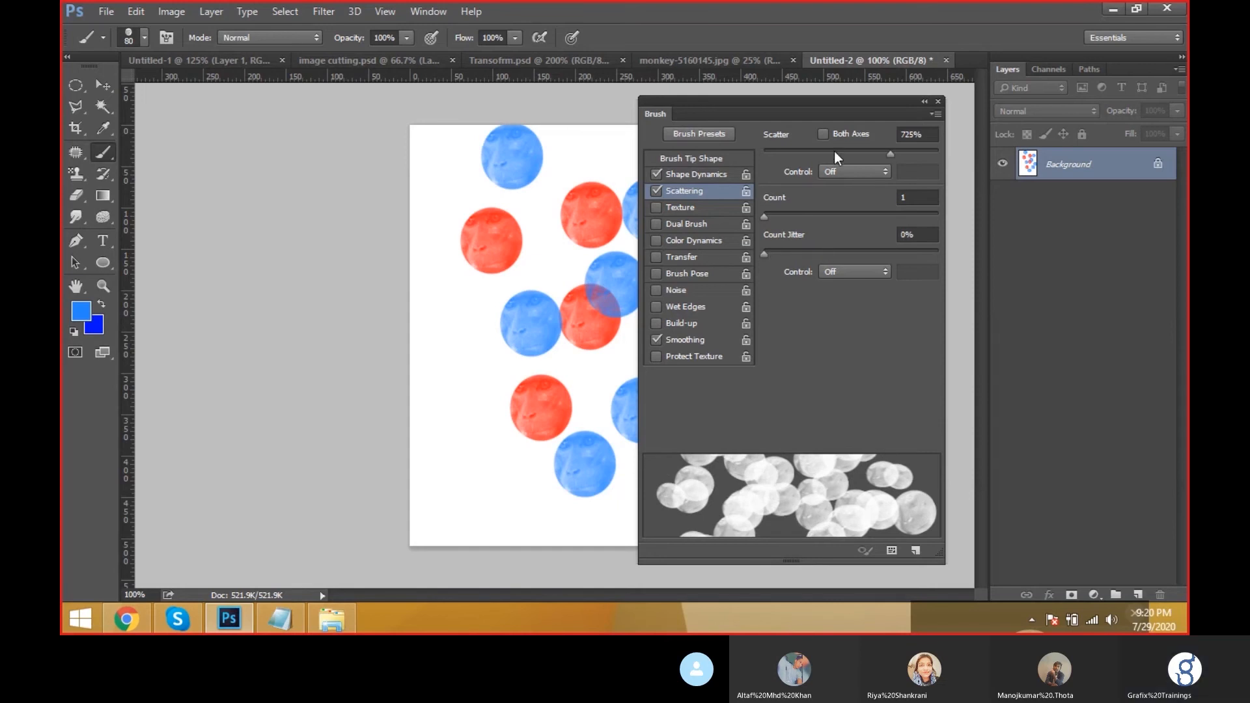
pyautogui.moveTo(835, 154)
pyautogui.mouseDown()
pyautogui.moveTo(810, 154)
pyautogui.moveTo(894, 155)
pyautogui.mouseUp()
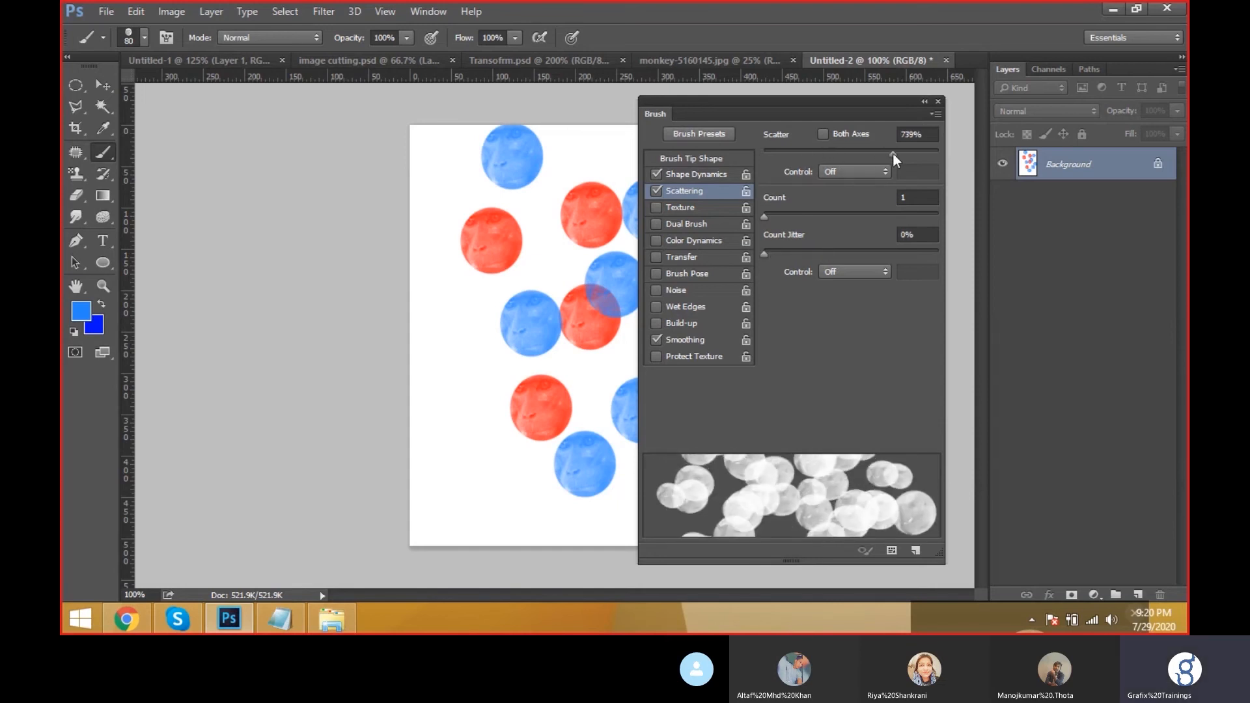
# Step: Raise the brush's Angle Jitter to 30% and its Size Jitter to 100% in Shape Dynamics
pyautogui.click(716, 175)
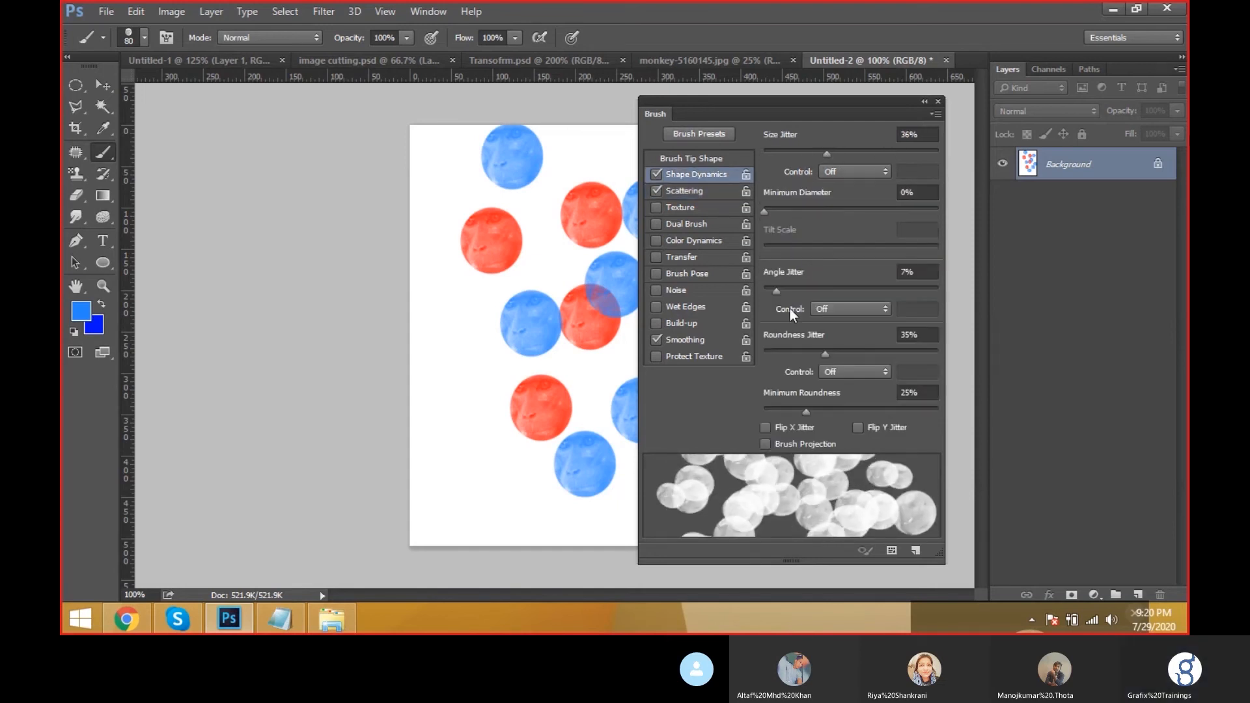
pyautogui.moveTo(776, 291)
pyautogui.mouseDown()
pyautogui.moveTo(866, 290)
pyautogui.moveTo(788, 292)
pyautogui.moveTo(817, 291)
pyautogui.mouseUp()
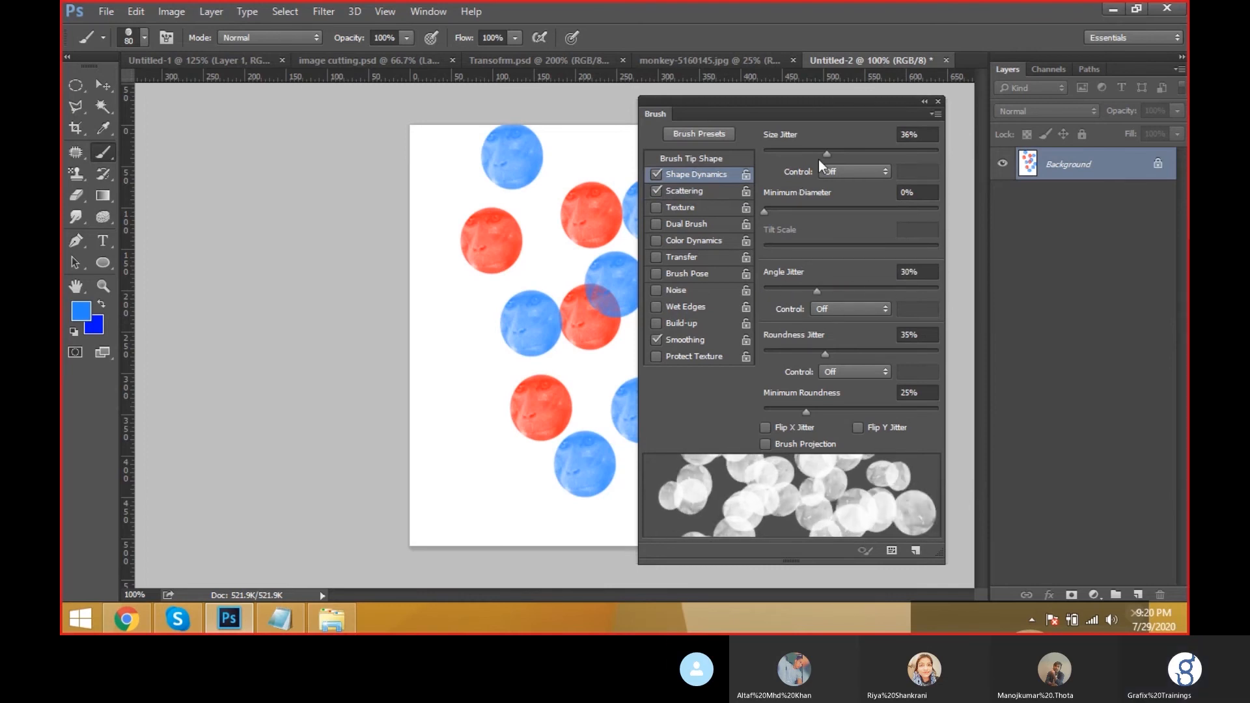
pyautogui.moveTo(819, 159)
pyautogui.mouseDown()
pyautogui.moveTo(730, 173)
pyautogui.moveTo(941, 180)
pyautogui.mouseUp()
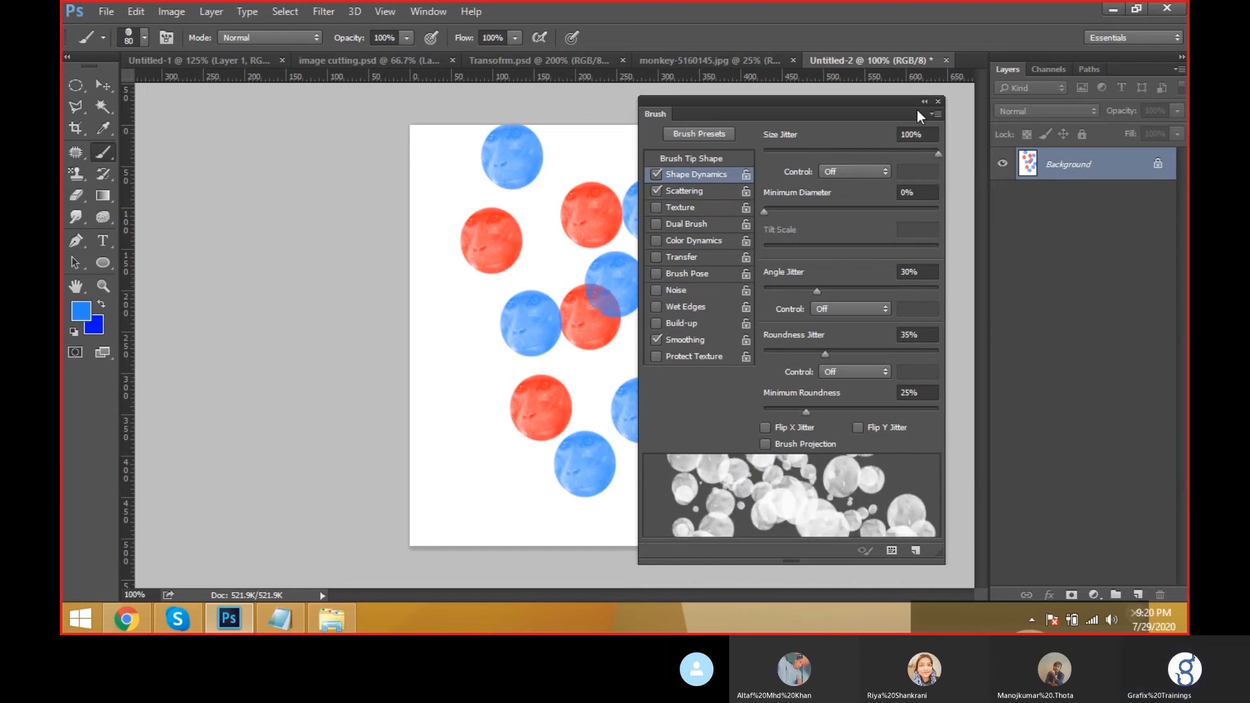
# Step: Create a new white document of 1200 × 1200 pixels and move the Brush panel clear of its canvas
pyautogui.moveTo(712, 100)
pyautogui.mouseDown()
pyautogui.moveTo(373, 189)
pyautogui.moveTo(310, 162)
pyautogui.mouseUp()
pyautogui.hotkey('ctrl', 'n')
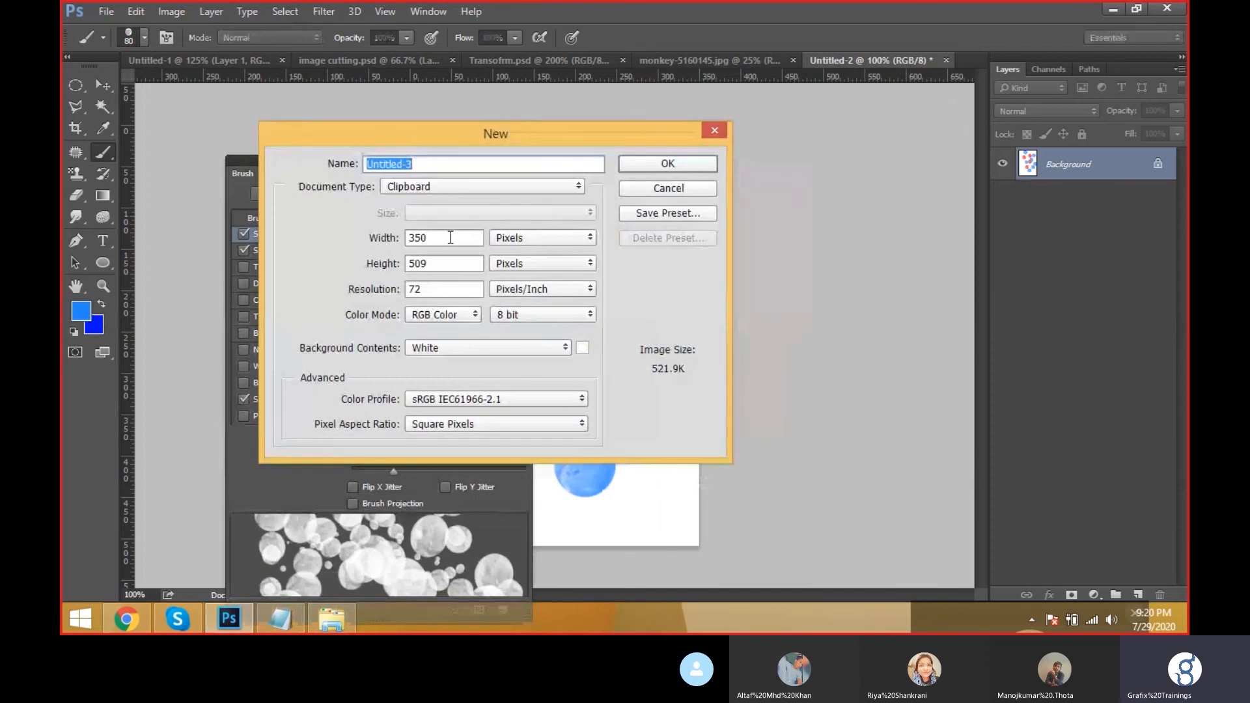
pyautogui.press('Tab')
pyautogui.write('1200')
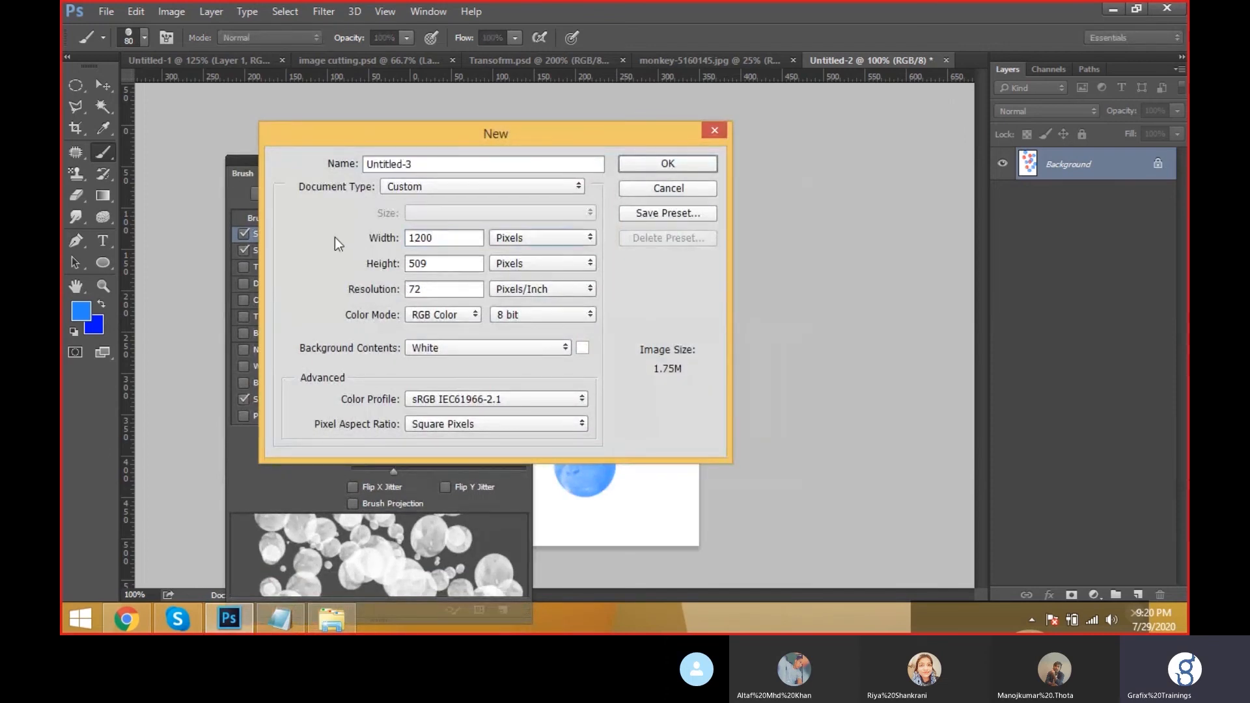
pyautogui.press('Tab')
pyautogui.write('1200')
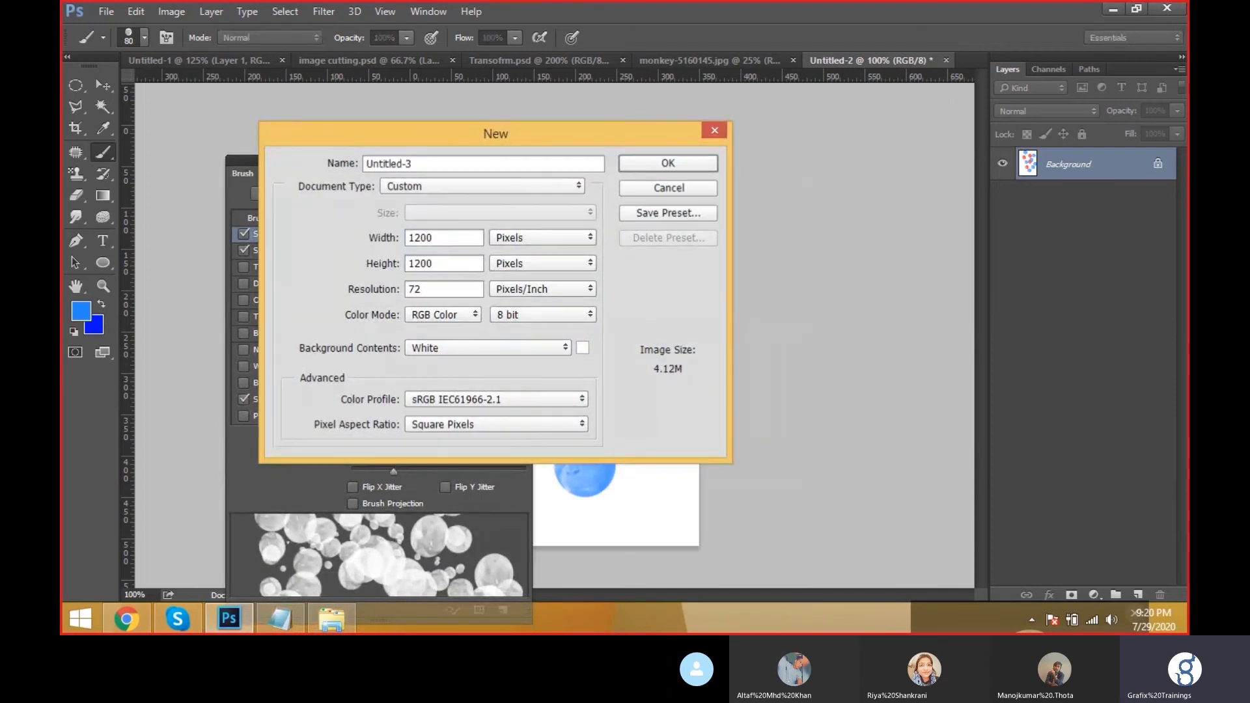
pyautogui.press('Return')
pyautogui.moveTo(467, 170); pyautogui.dragTo(1073, 115)
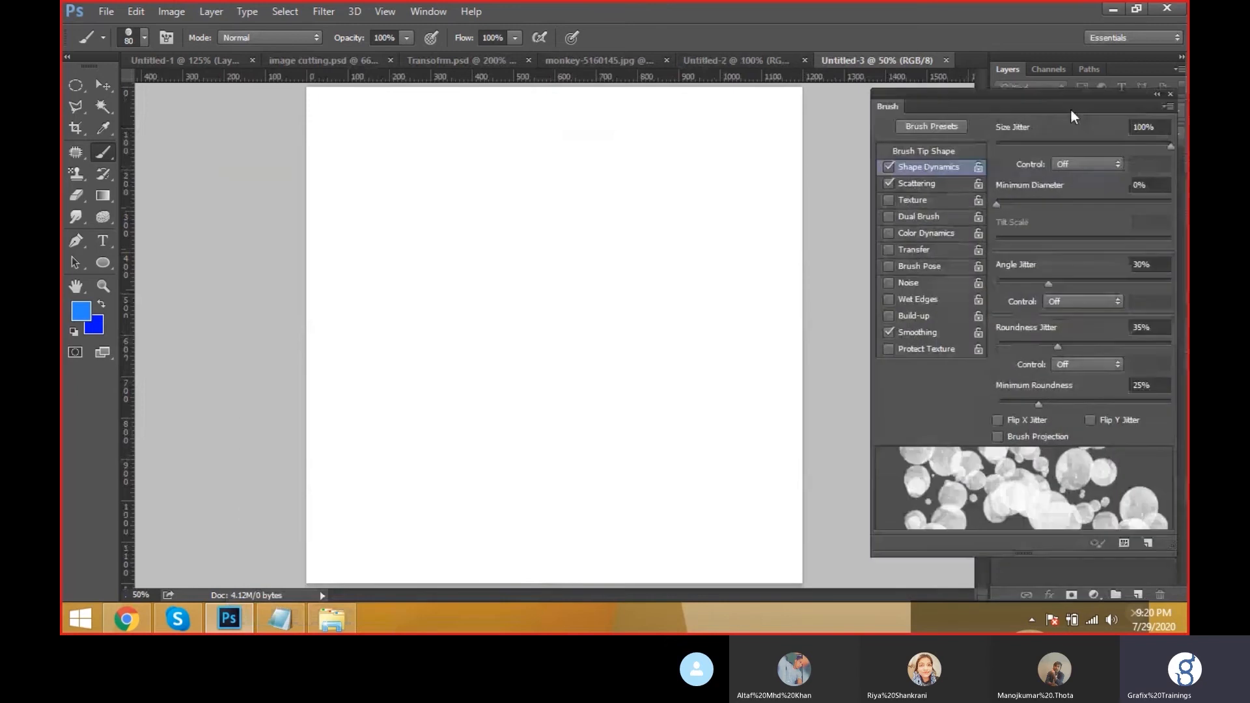
# Step: Paint scattered blue faces across the new canvas, inspect them up close, and undo the stroke
pyautogui.moveTo(487, 333)
pyautogui.mouseDown()
pyautogui.moveTo(583, 253)
pyautogui.moveTo(682, 273)
pyautogui.moveTo(710, 366)
pyautogui.moveTo(649, 447)
pyautogui.moveTo(563, 480)
pyautogui.moveTo(474, 431)
pyautogui.moveTo(372, 234)
pyautogui.moveTo(392, 189)
pyautogui.moveTo(484, 123)
pyautogui.moveTo(482, 167)
pyautogui.mouseUp()
pyautogui.keyDown('ctrl'); pyautogui.click(411, 211); pyautogui.keyUp('ctrl')
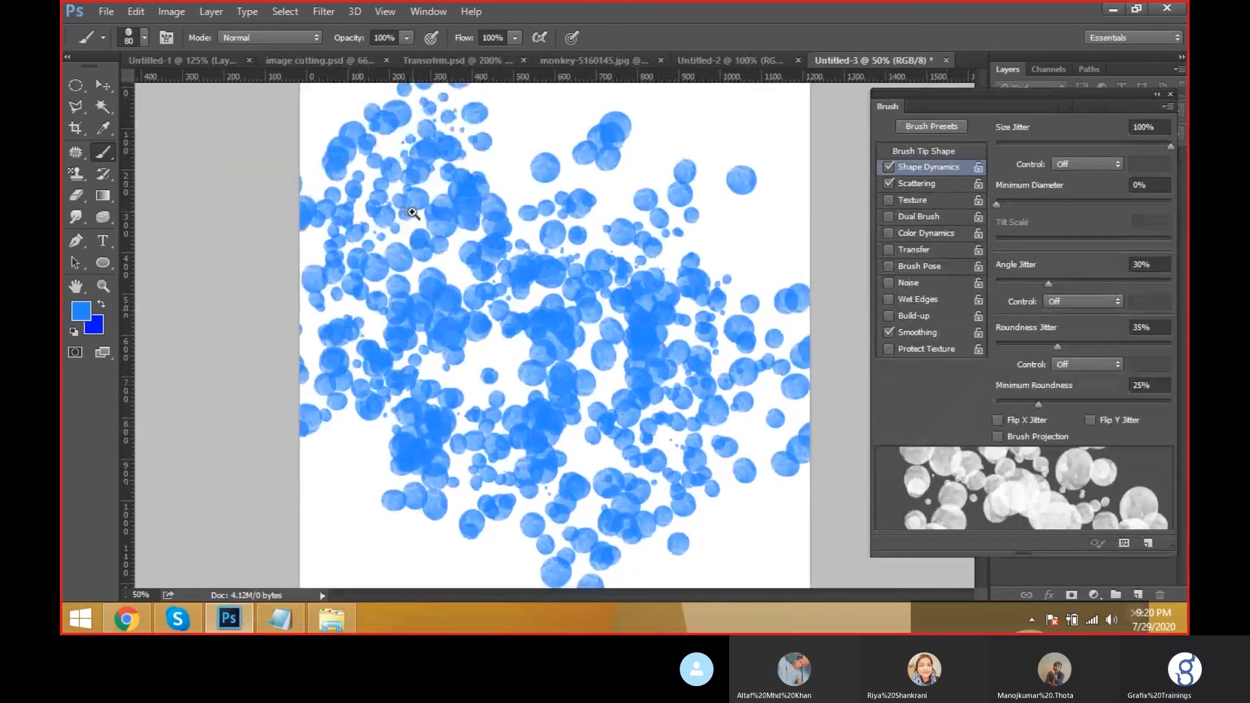
pyautogui.keyDown('ctrl'); pyautogui.click(408, 237); pyautogui.keyUp('ctrl')
pyautogui.hotkey('ctrl', '-')
pyautogui.hotkey('ctrl', '-')
pyautogui.hotkey('ctrl', '-')
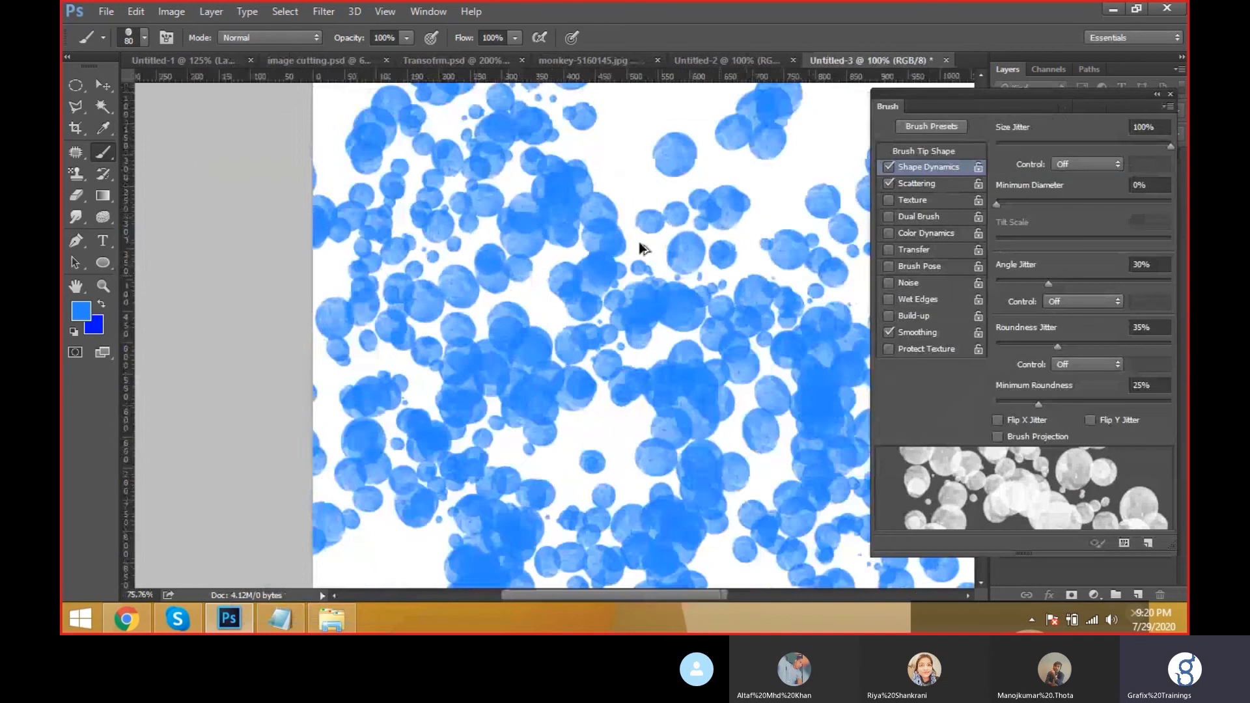
pyautogui.hotkey('ctrl', '+')
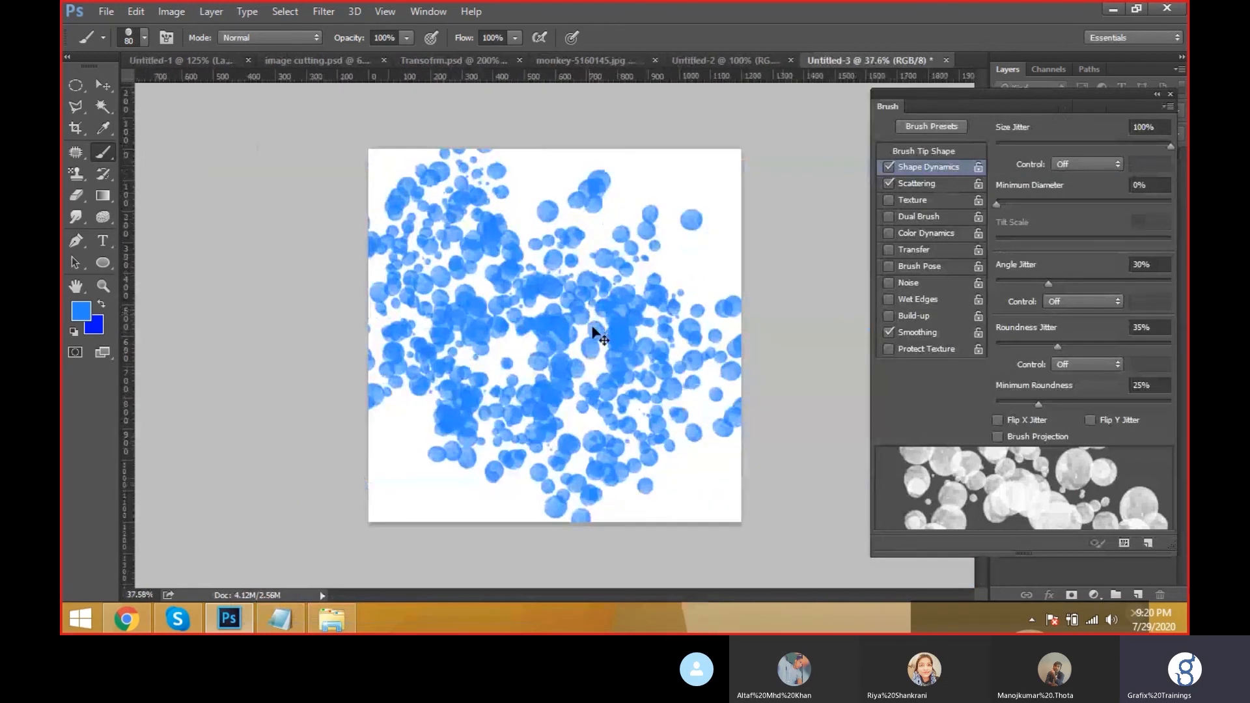
pyautogui.hotkey('ctrl', 'z')
# Step: Paint scattered blue faces on the canvas's right half, and pink ones down its left half after changing the foreground color to pink
pyautogui.moveTo(639, 293)
pyautogui.mouseDown()
pyautogui.moveTo(669, 327)
pyautogui.moveTo(617, 432)
pyautogui.mouseUp()
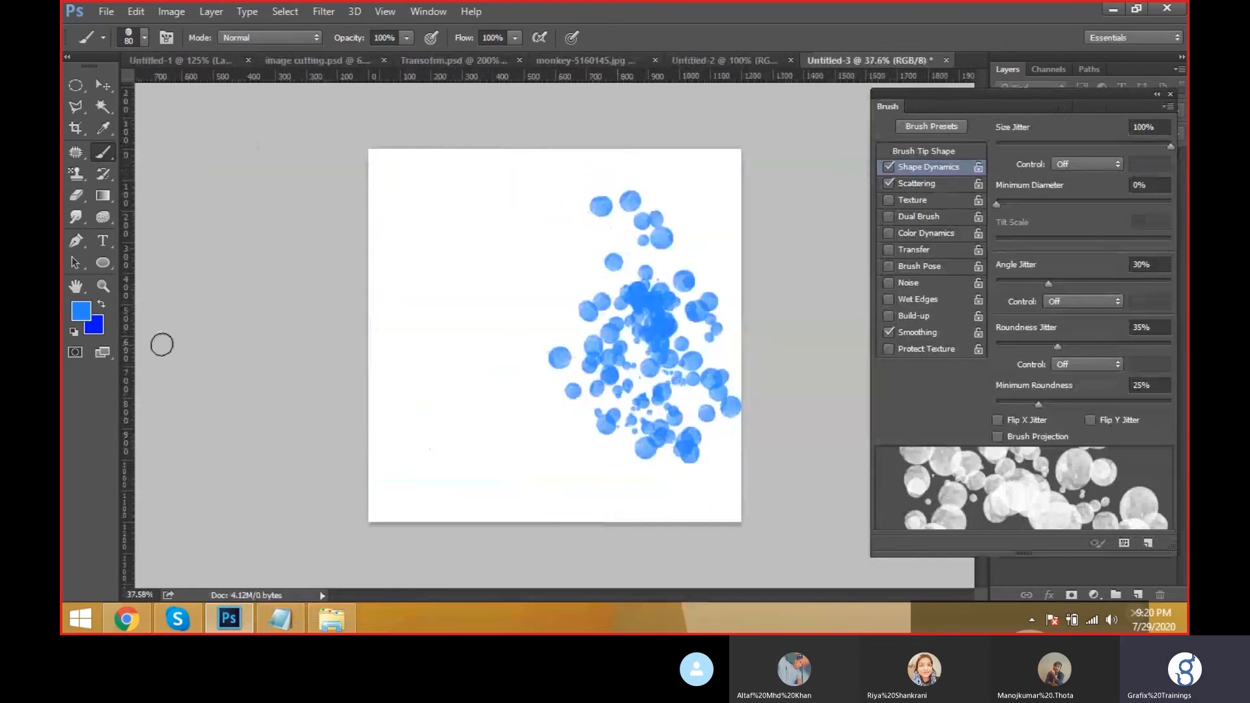
pyautogui.click(91, 314)
pyautogui.click(932, 138)
pyautogui.click(952, 161)
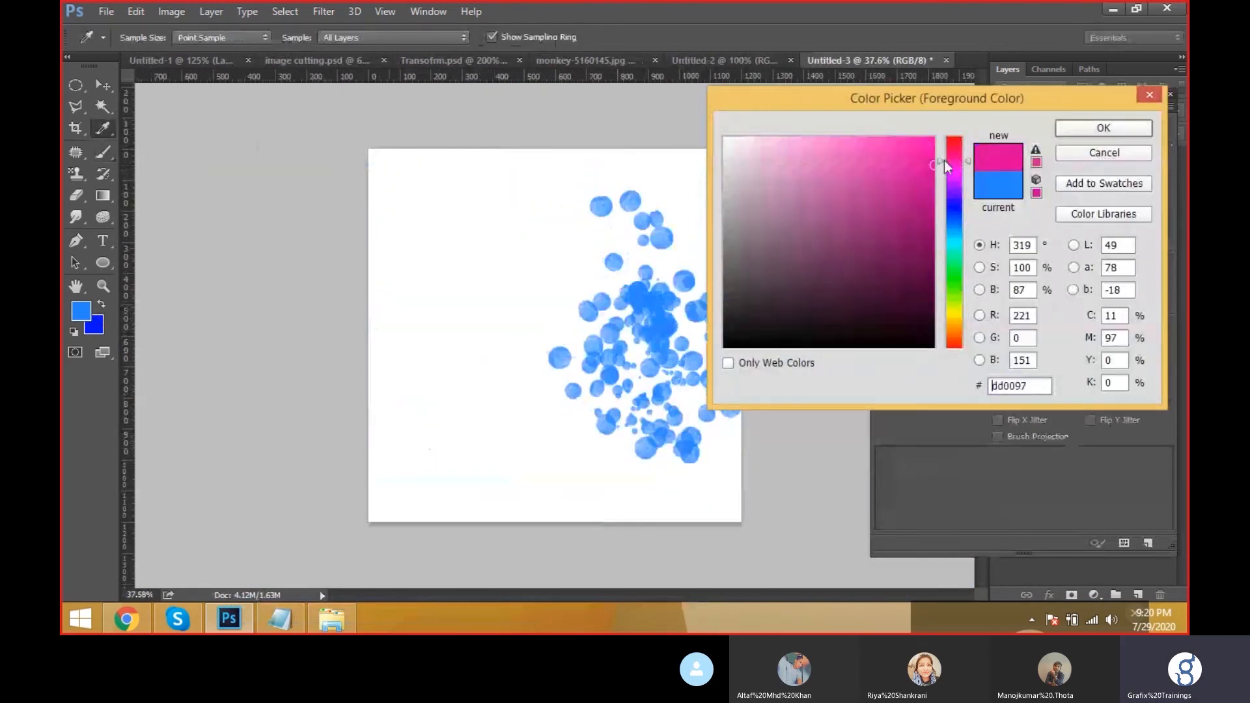
pyautogui.click(1103, 128)
pyautogui.moveTo(514, 188)
pyautogui.mouseDown()
pyautogui.moveTo(424, 340)
pyautogui.moveTo(471, 443)
pyautogui.moveTo(546, 447)
pyautogui.mouseUp()
# Step: Move the Brush panel closer to the canvas and enable the Texture option for the brush
pyautogui.moveTo(1107, 97); pyautogui.dragTo(1040, 101)
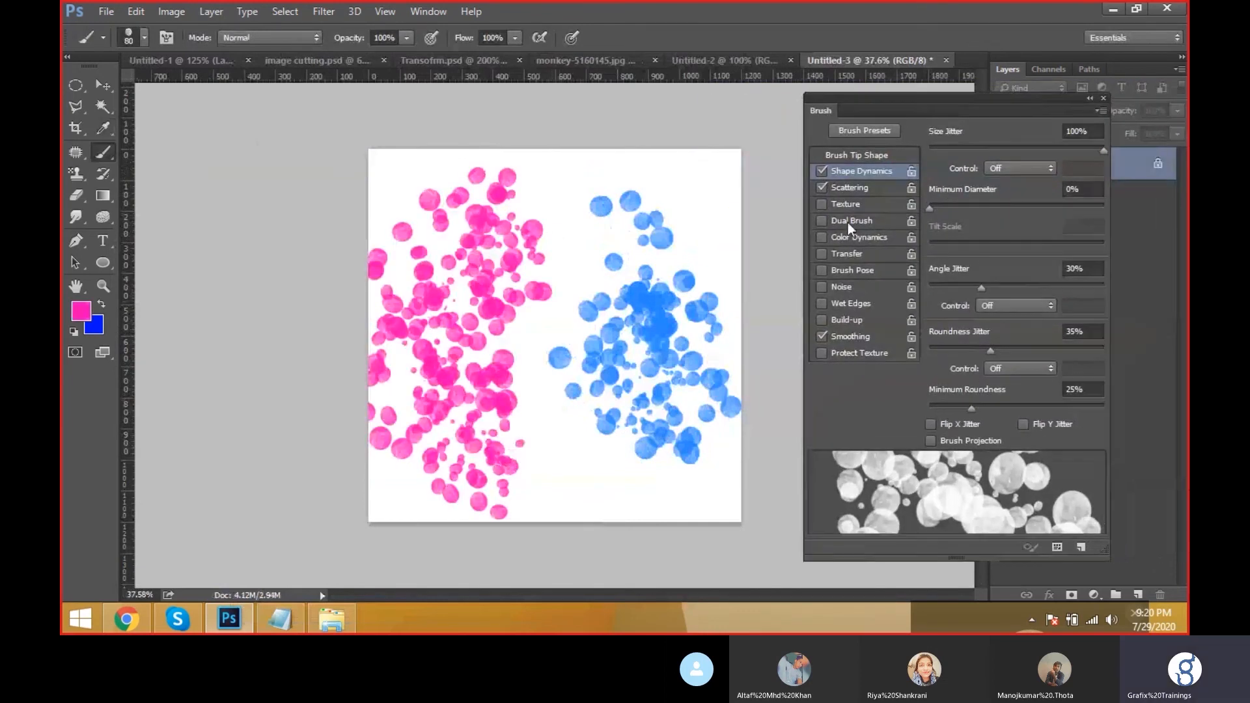
pyautogui.click(846, 204)
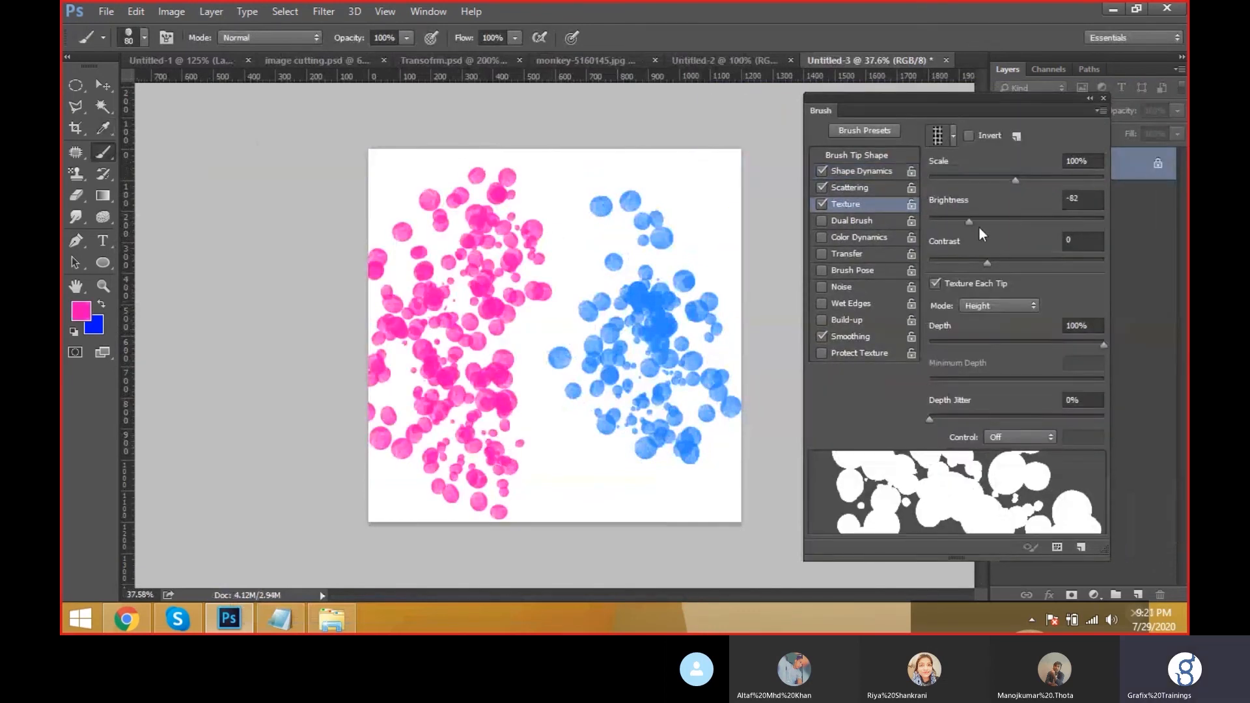
# Step: Try a textured pink stroke with Size Jitter at 0%, undo it, and set Size Jitter to 94%
pyautogui.click(867, 170)
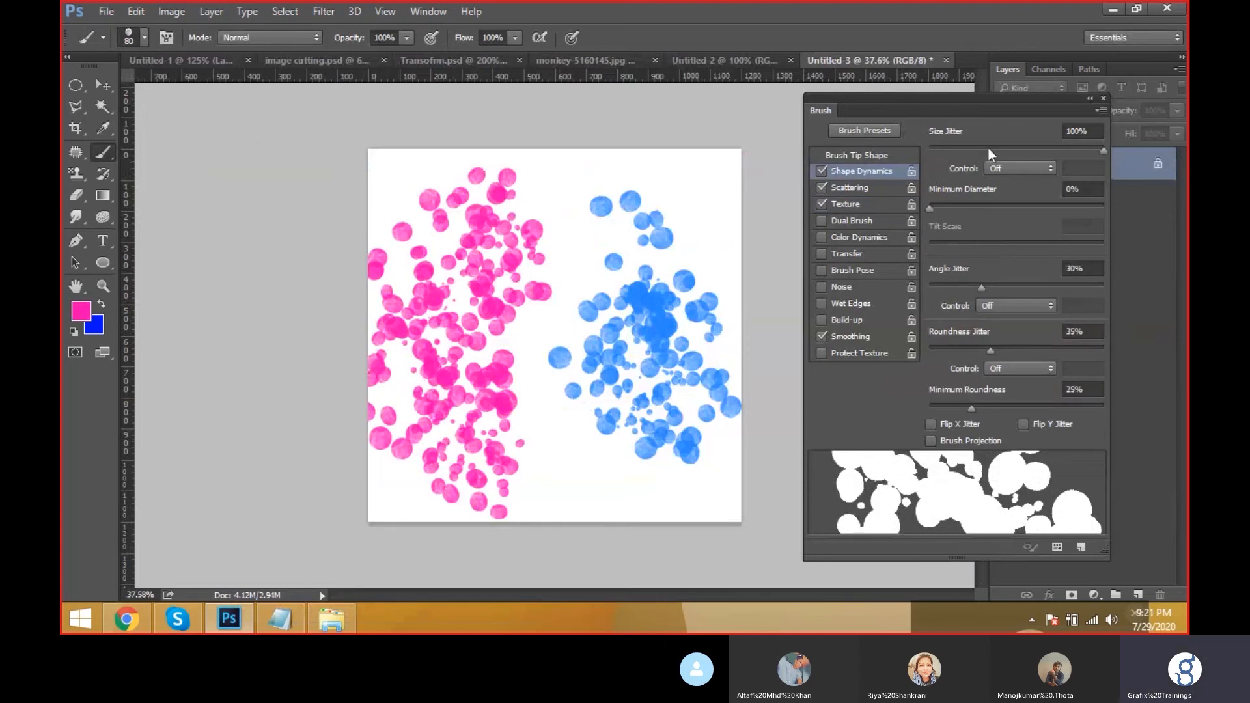
pyautogui.moveTo(641, 228)
pyautogui.mouseDown()
pyautogui.moveTo(540, 295)
pyautogui.moveTo(547, 378)
pyautogui.mouseUp()
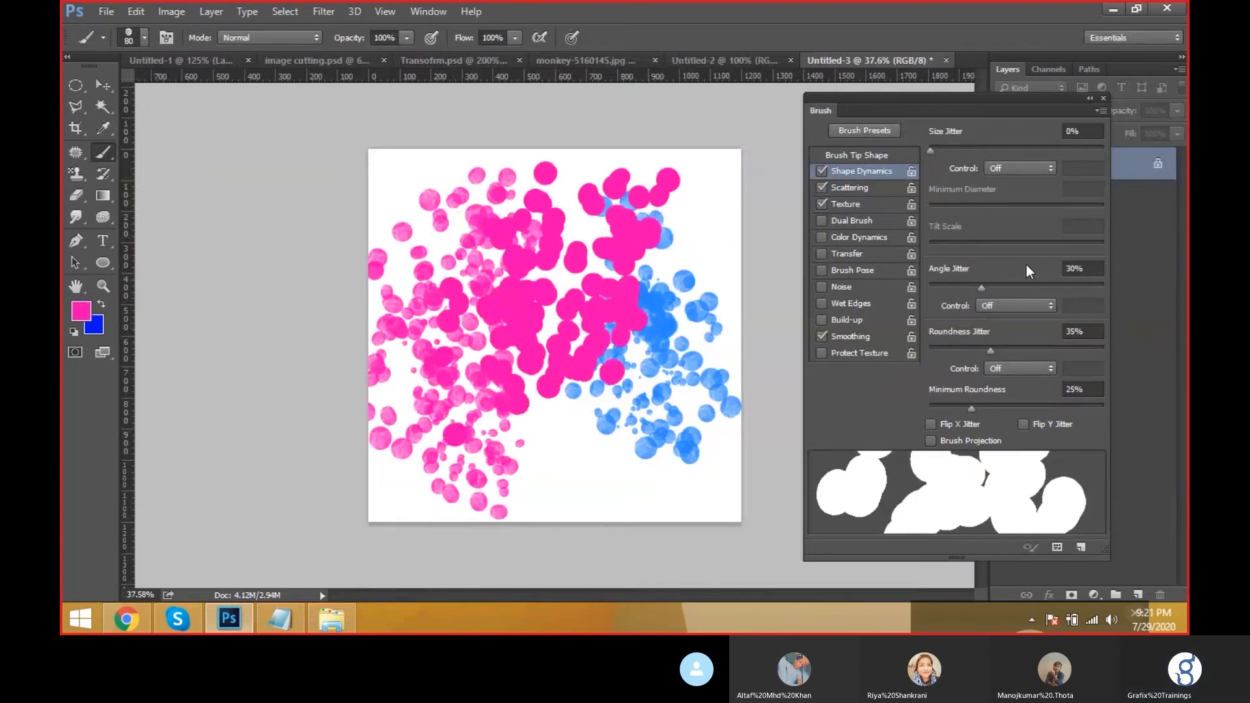
pyautogui.hotkey('ctrl', 'z')
pyautogui.moveTo(973, 148)
pyautogui.mouseDown()
pyautogui.moveTo(1142, 156)
pyautogui.moveTo(1093, 160)
pyautogui.mouseUp()
# Step: Set the brush texture's scale to 45% and change its pattern to a gray mottled one
pyautogui.click(868, 203)
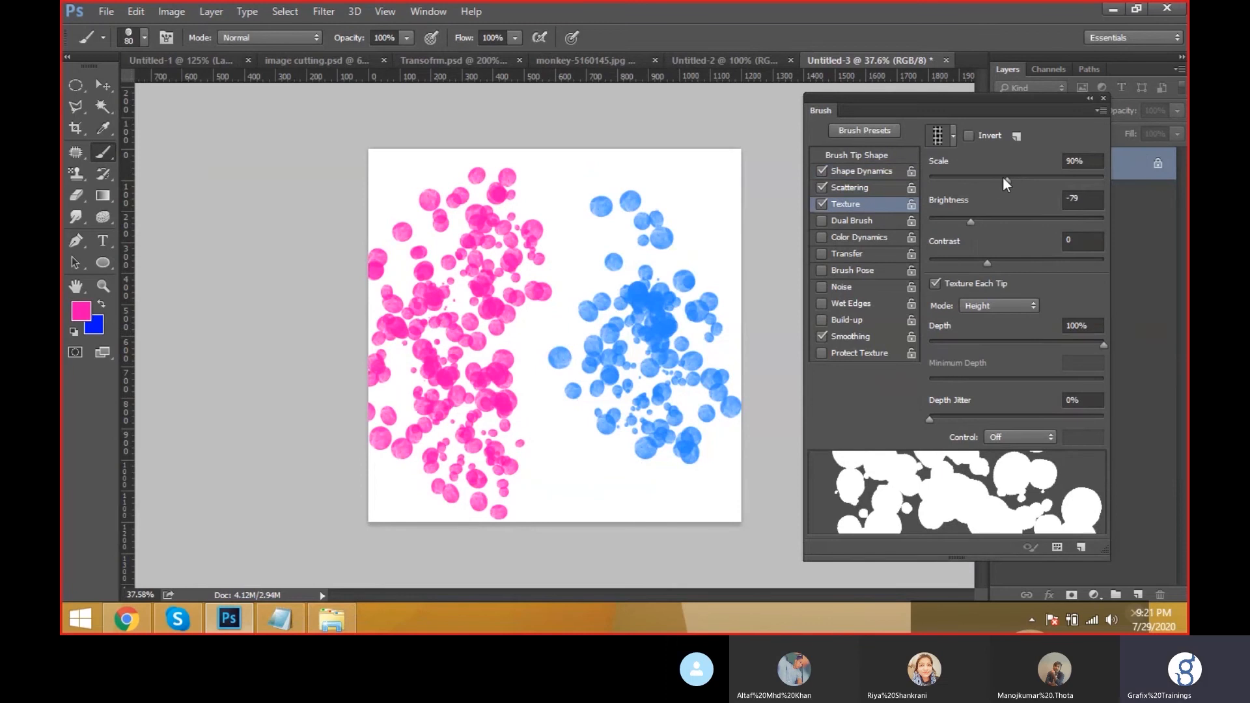
pyautogui.click(953, 136)
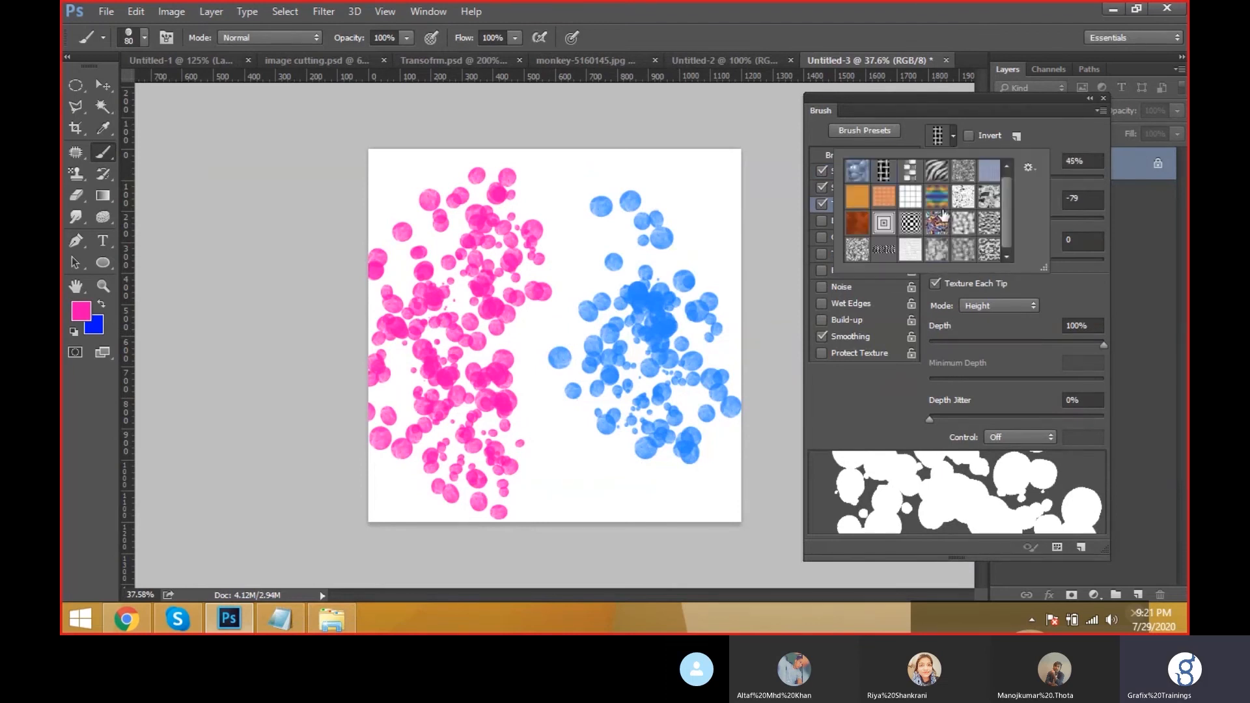
pyautogui.click(939, 250)
pyautogui.press('Return')
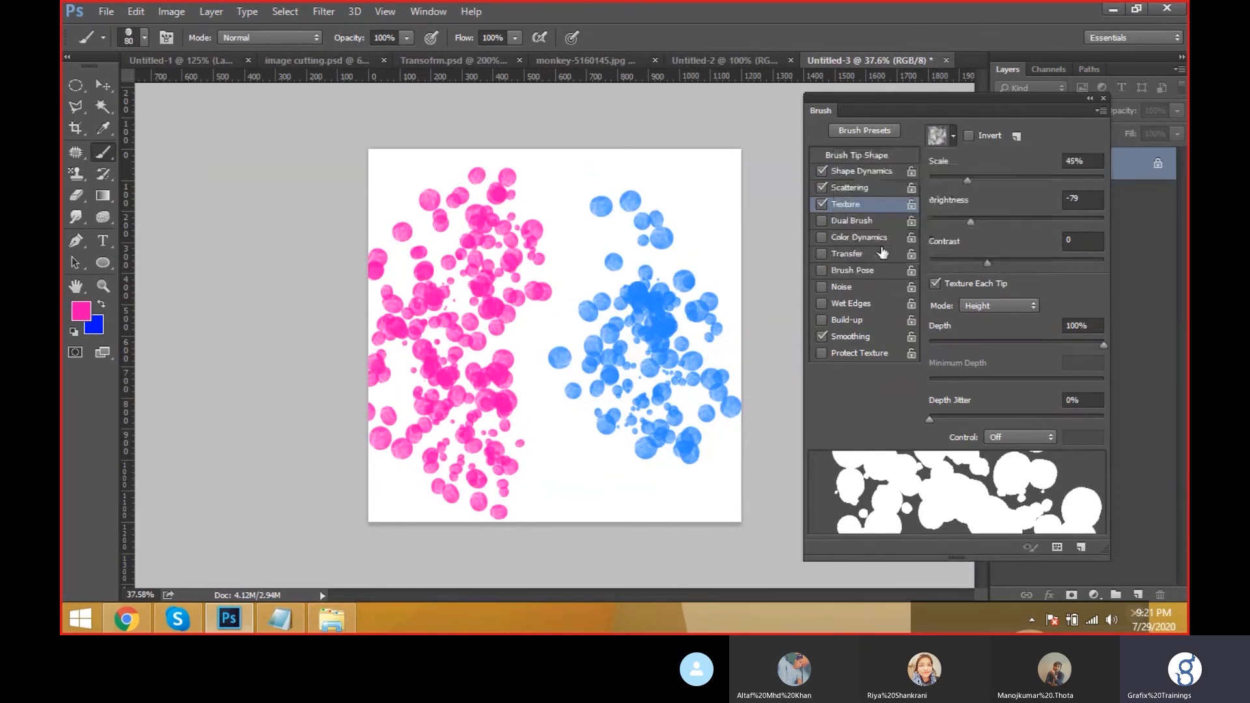
# Step: Disable Texture, enable Dual Brush with a second tip, and paint pink strokes over most of the canvas
pyautogui.click(857, 226)
pyautogui.click(823, 203)
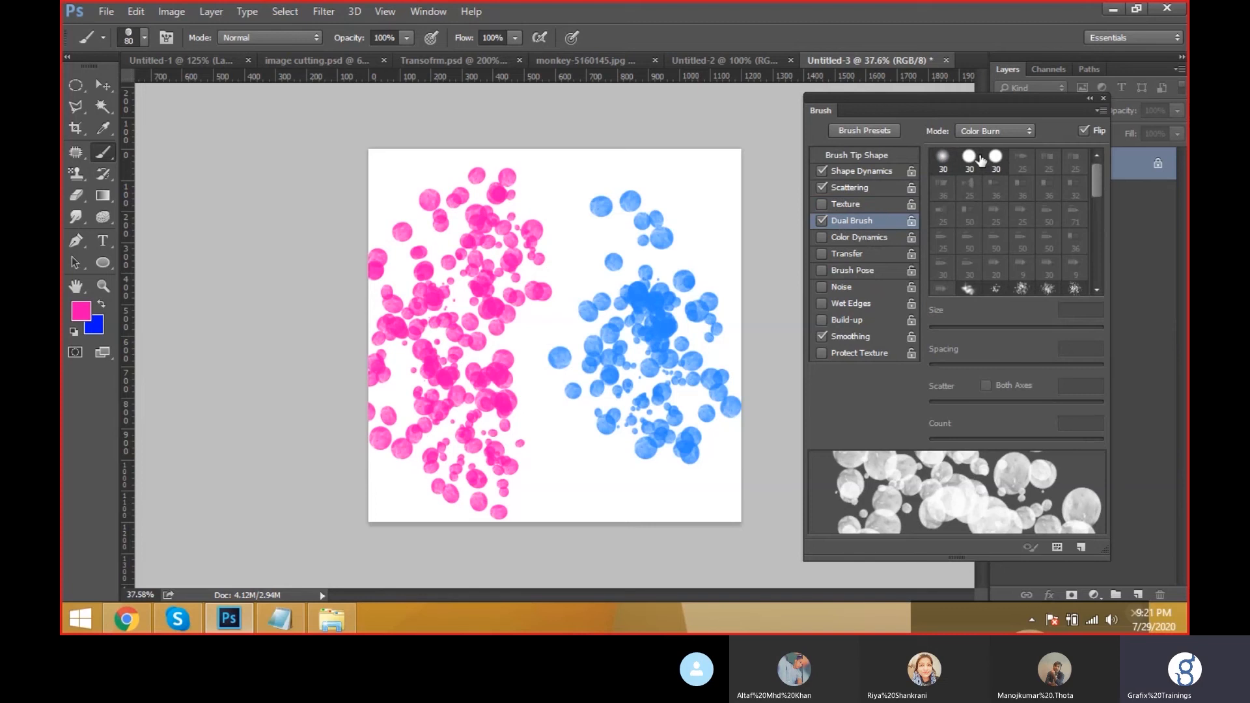
pyautogui.click(975, 157)
pyautogui.moveTo(716, 198)
pyautogui.mouseDown()
pyautogui.moveTo(603, 246)
pyautogui.moveTo(517, 394)
pyautogui.moveTo(606, 187)
pyautogui.moveTo(593, 423)
pyautogui.moveTo(714, 217)
pyautogui.moveTo(617, 497)
pyautogui.moveTo(759, 424)
pyautogui.moveTo(612, 502)
pyautogui.mouseUp()
pyautogui.moveTo(482, 500)
pyautogui.mouseDown()
pyautogui.moveTo(482, 365)
pyautogui.moveTo(404, 196)
pyautogui.moveTo(553, 261)
pyautogui.moveTo(763, 179)
pyautogui.moveTo(645, 175)
pyautogui.moveTo(765, 539)
pyautogui.moveTo(691, 175)
pyautogui.mouseUp()
# Step: Enable Color Dynamics, Transfer and Brush Pose for the brush, setting the pose rotation to 65°
pyautogui.click(876, 237)
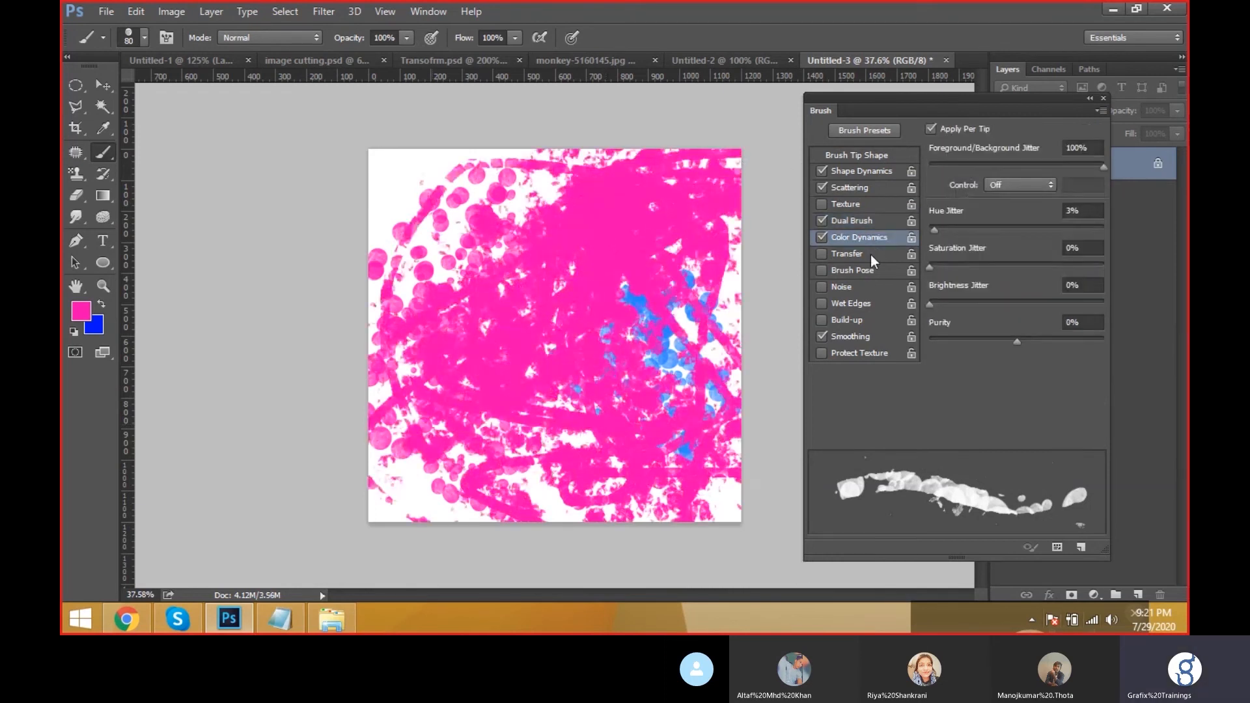
pyautogui.click(868, 254)
pyautogui.click(866, 271)
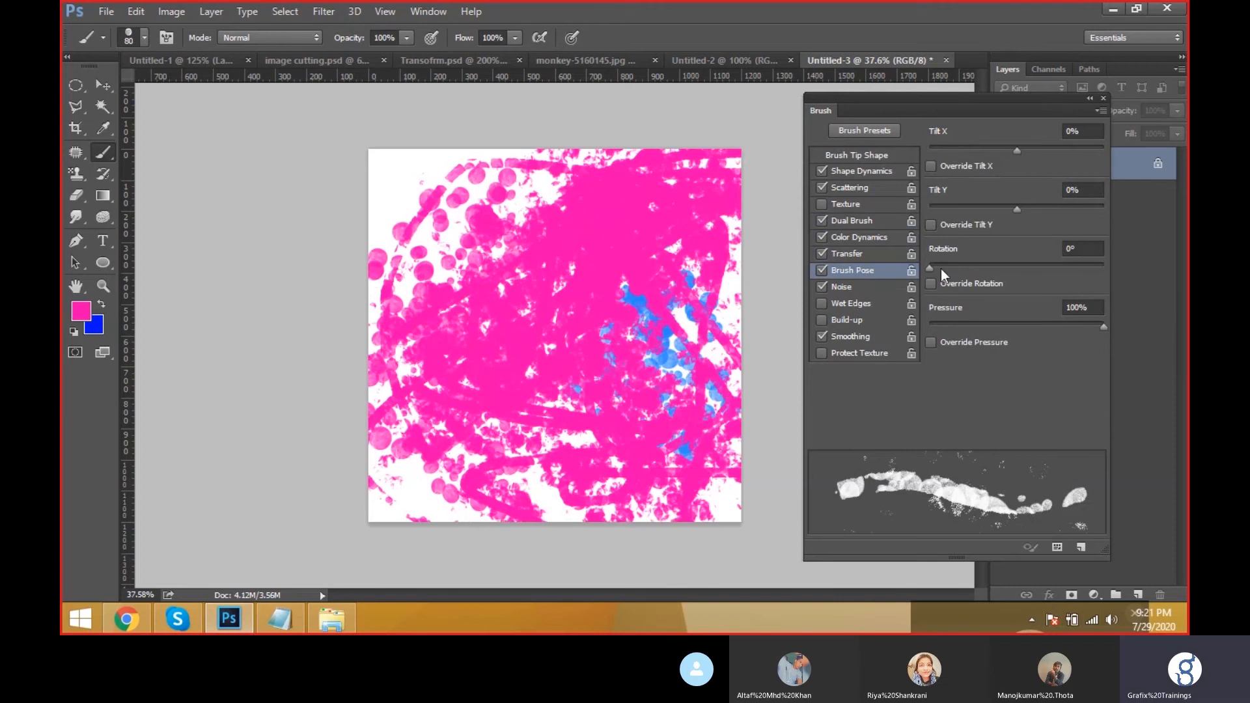
pyautogui.moveTo(940, 267); pyautogui.dragTo(955, 267)
# Step: Turn off Noise, enable Wet Edges and Build-up, review Shape Dynamics, and close the Brush panel
pyautogui.click(861, 286)
pyautogui.click(856, 303)
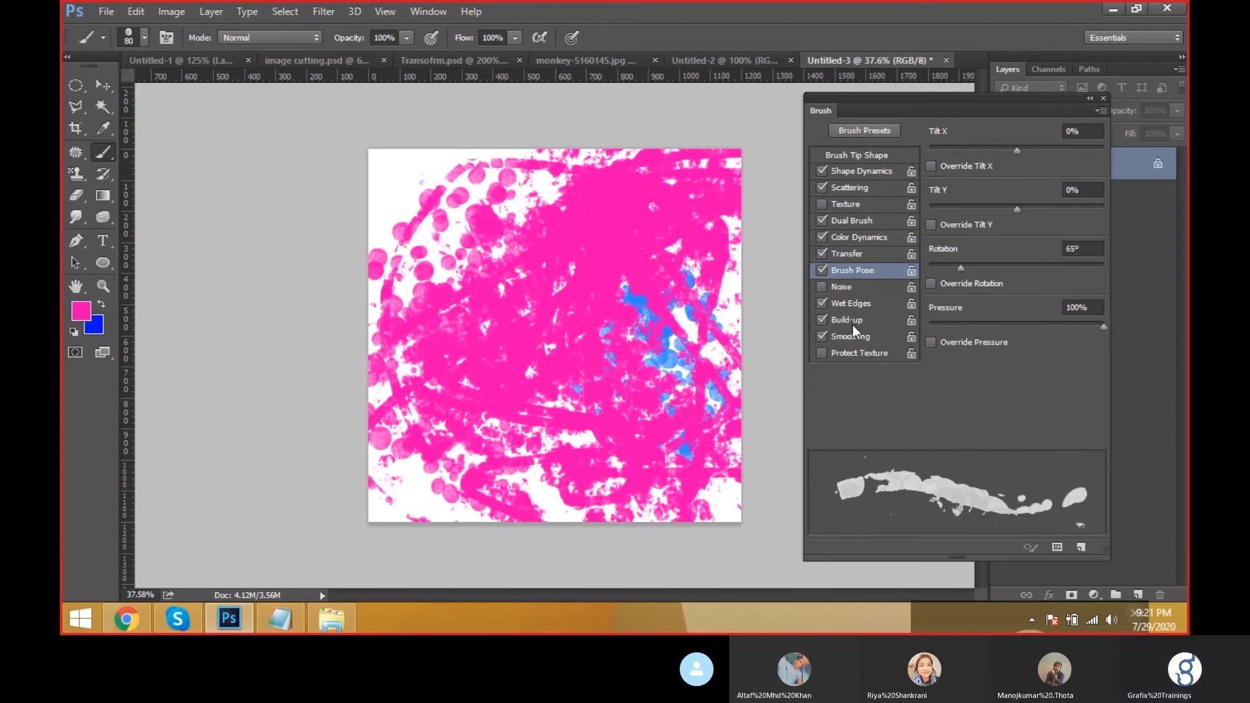
pyautogui.click(852, 322)
pyautogui.click(849, 175)
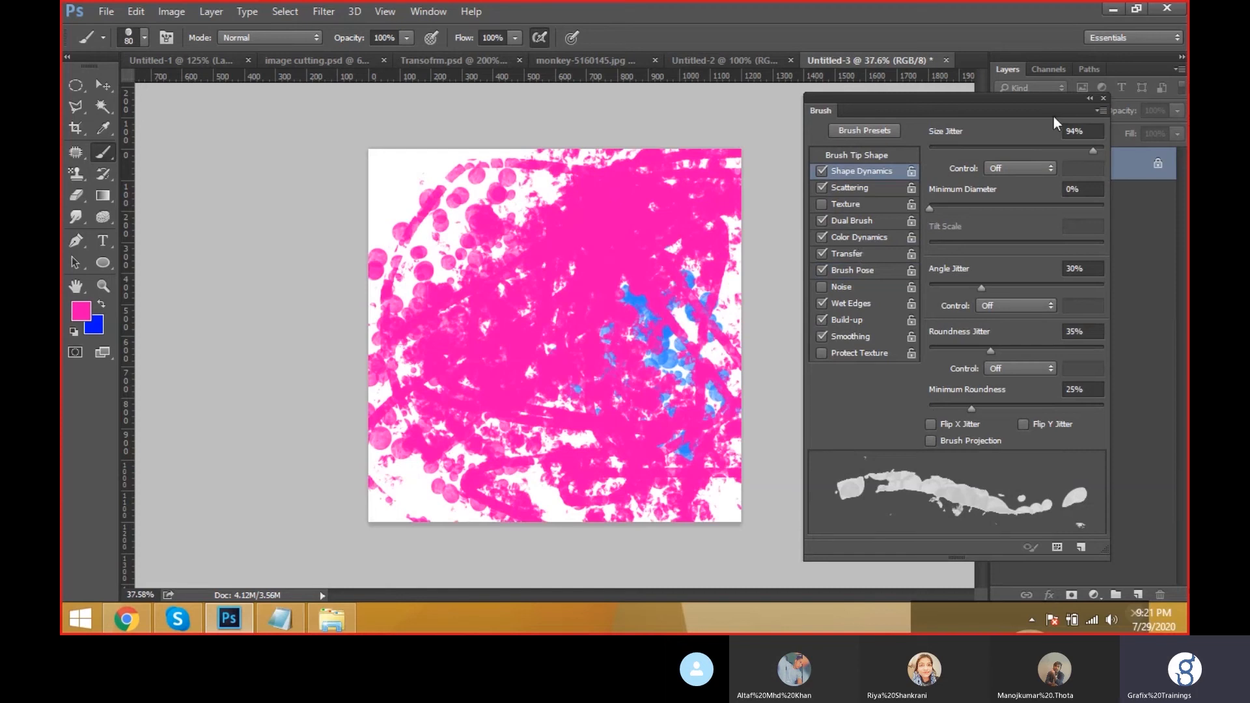
pyautogui.click(1103, 99)
# Step: Reset the foreground and background colors to black and white and fill the whole Background layer with white
pyautogui.press('v')
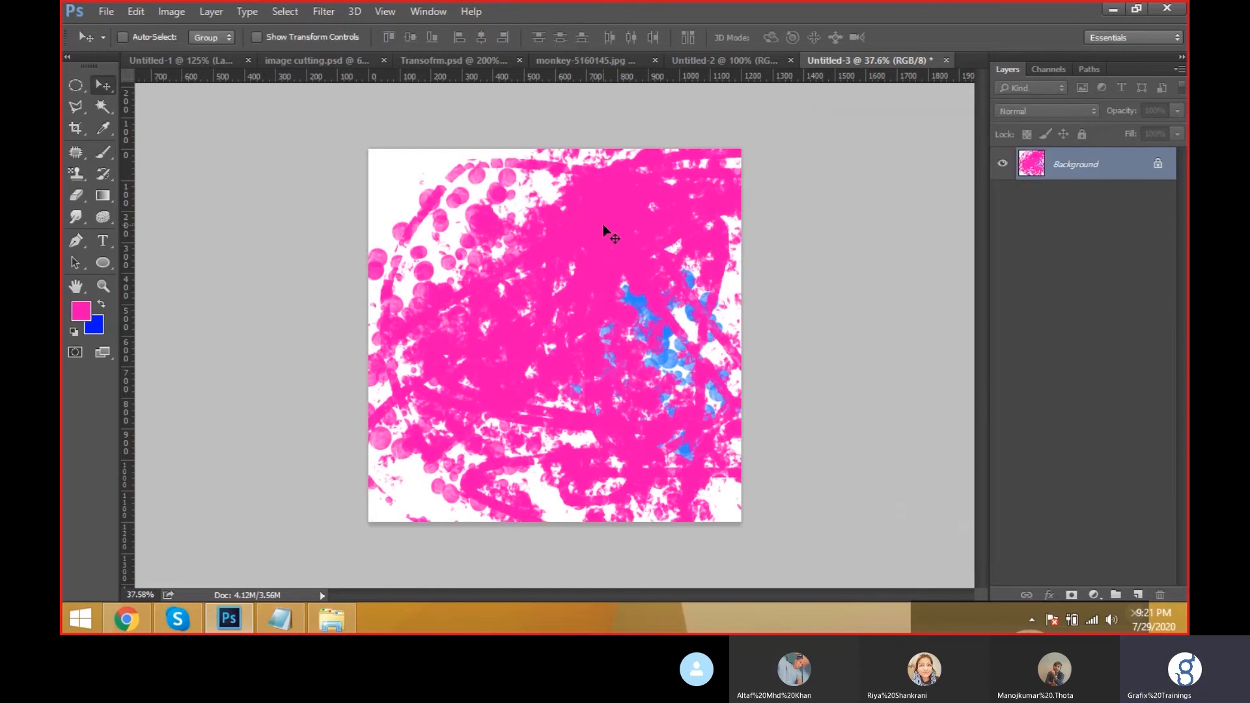
pyautogui.hotkey('ctrl', 'BackSpace')
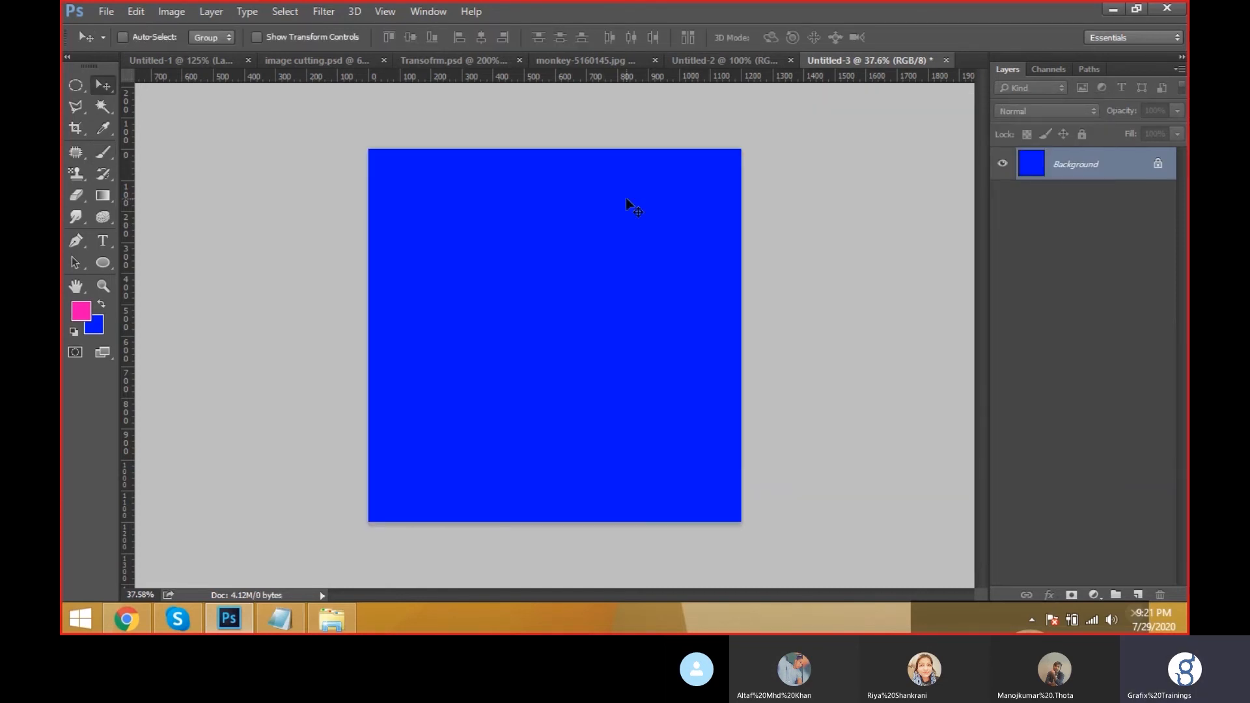
pyautogui.hotkey('ctrl', 'a')
pyautogui.press('d')
pyautogui.hotkey('ctrl', 'BackSpace')
pyautogui.hotkey('ctrl', 'd')
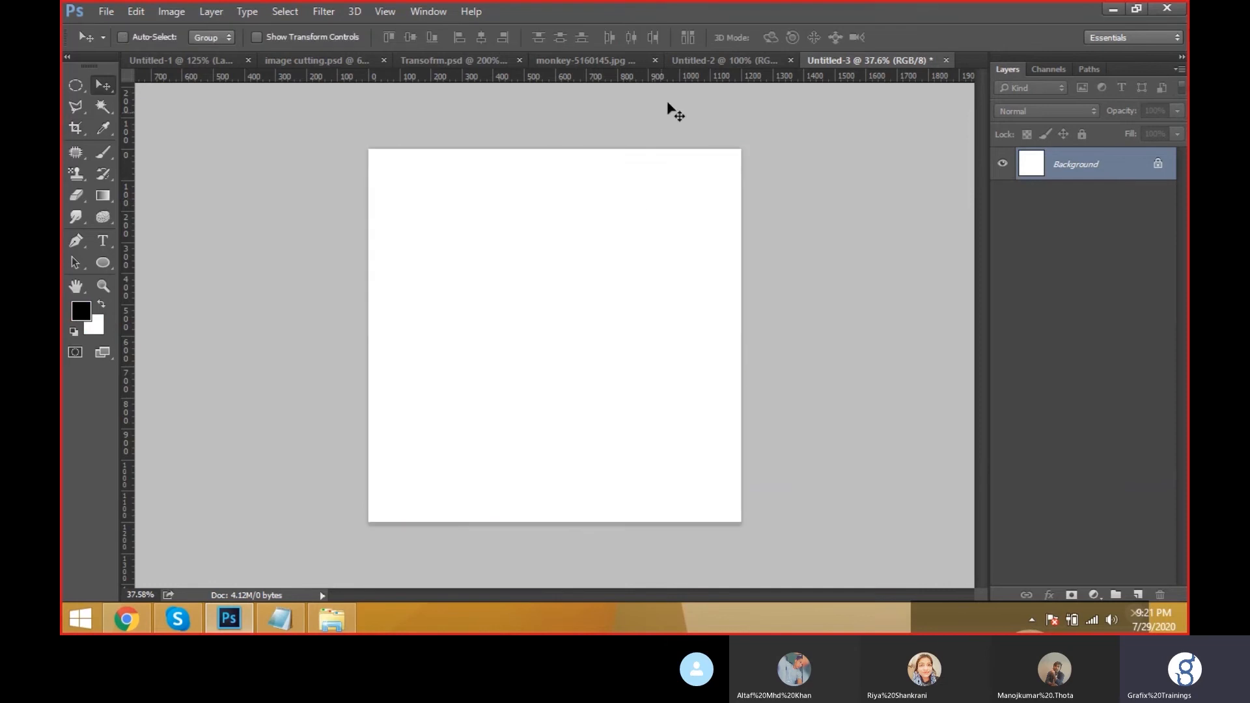
# Step: Close the Untitled-2 document without saving and switch to the monkey-5160145.jpg document
pyautogui.click(689, 61)
pyautogui.hotkey('ctrl', 'w')
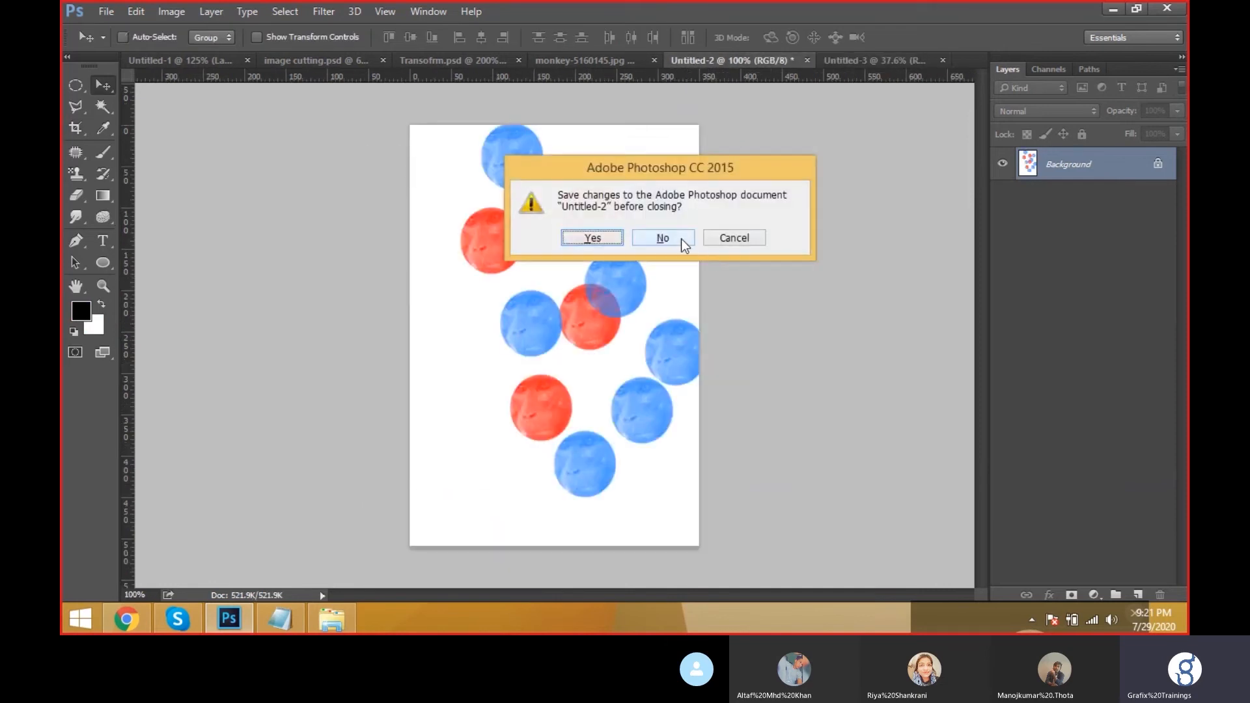
pyautogui.click(663, 238)
pyautogui.click(681, 63)
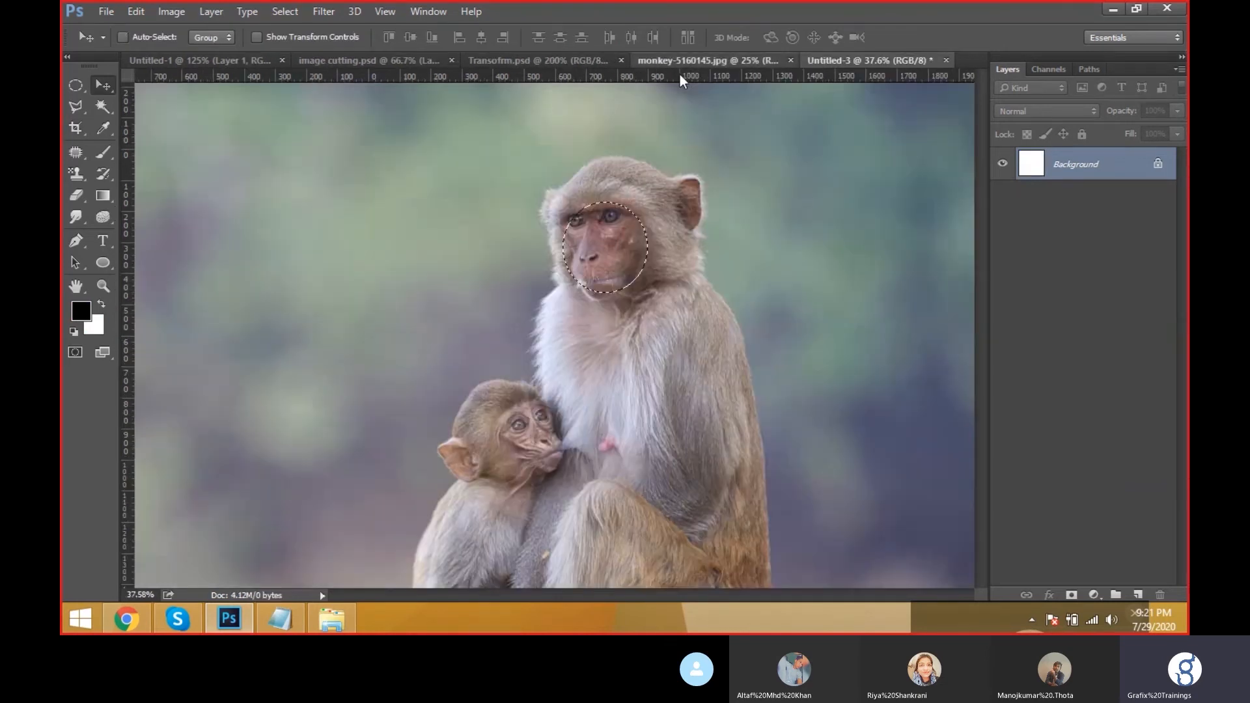
# Step: Select a rectangular area around the adult monkey's face with the Rectangular Marquee Tool
pyautogui.click(76, 86)
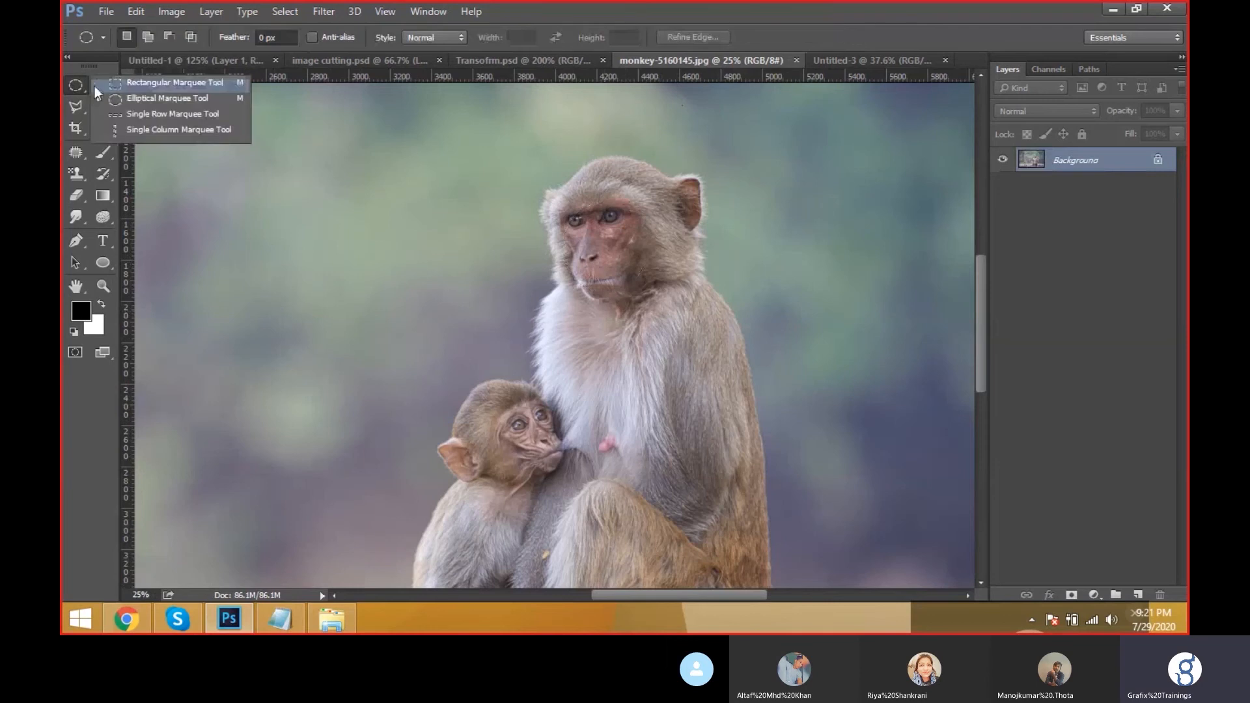
pyautogui.click(169, 82)
pyautogui.moveTo(560, 194); pyautogui.dragTo(662, 302)
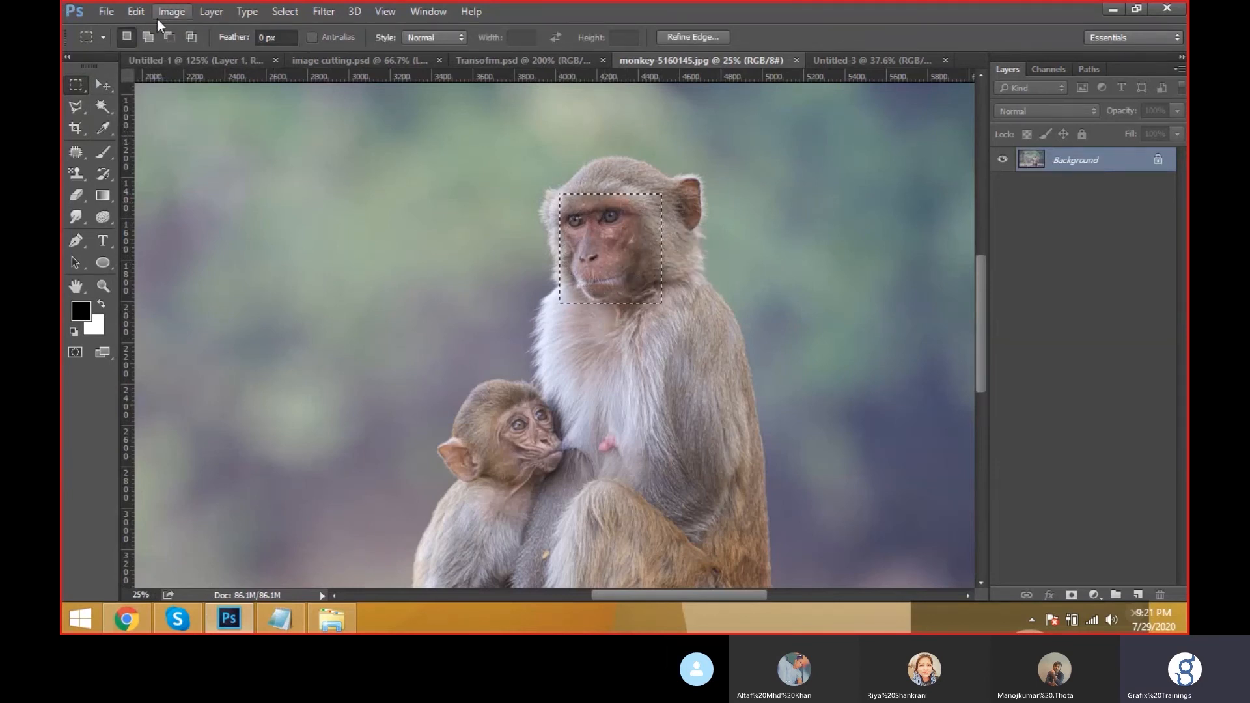
# Step: Define the selected monkey face as a pattern named "Monkey"
pyautogui.click(105, 11)
pyautogui.moveTo(135, 11)
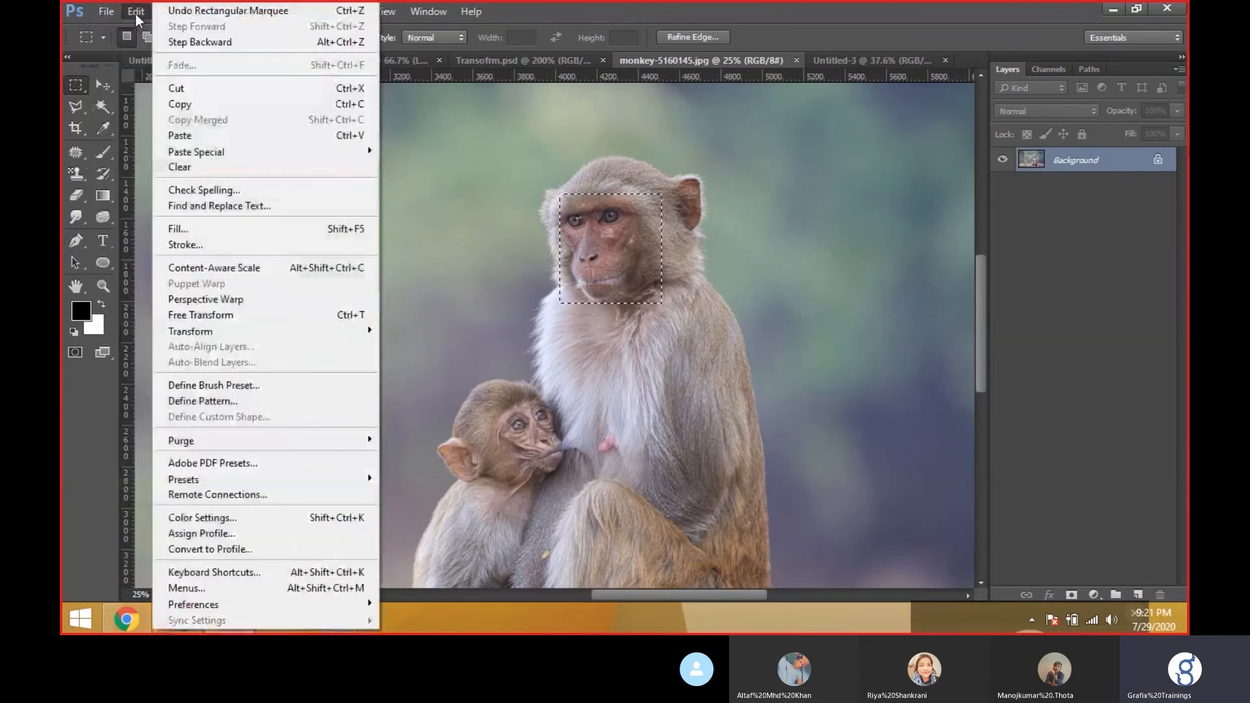
pyautogui.click(228, 401)
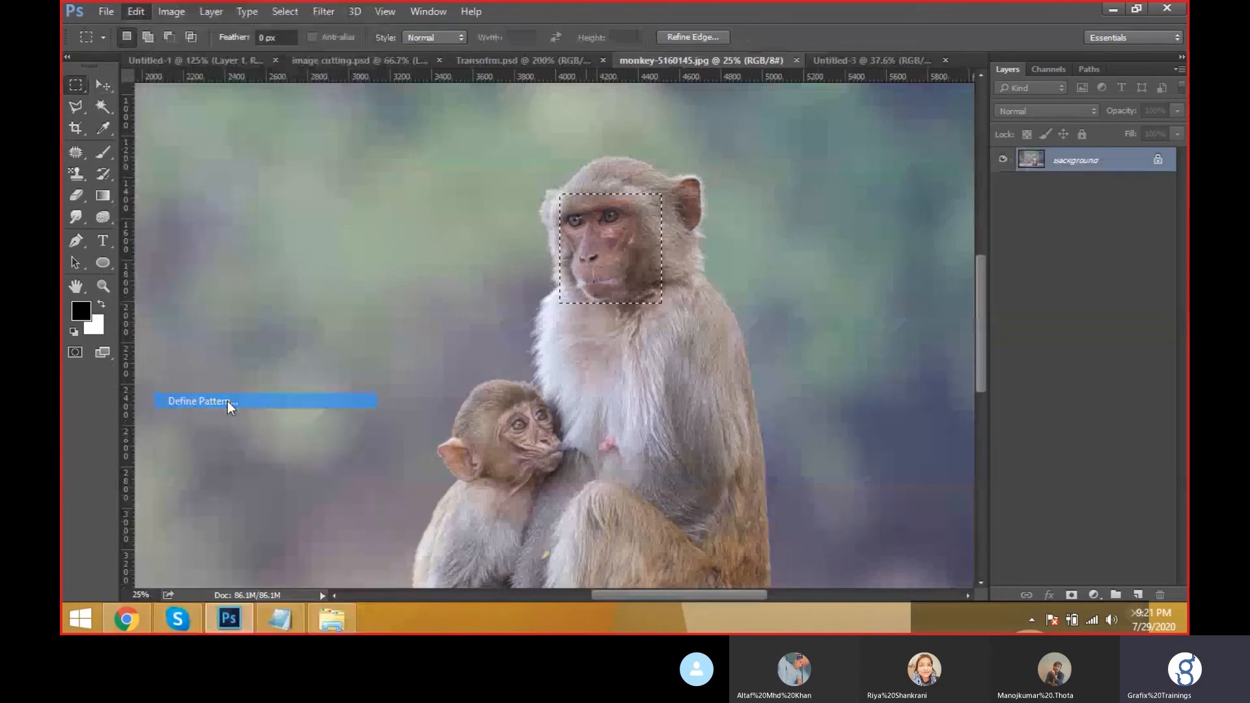
pyautogui.write('Monke')
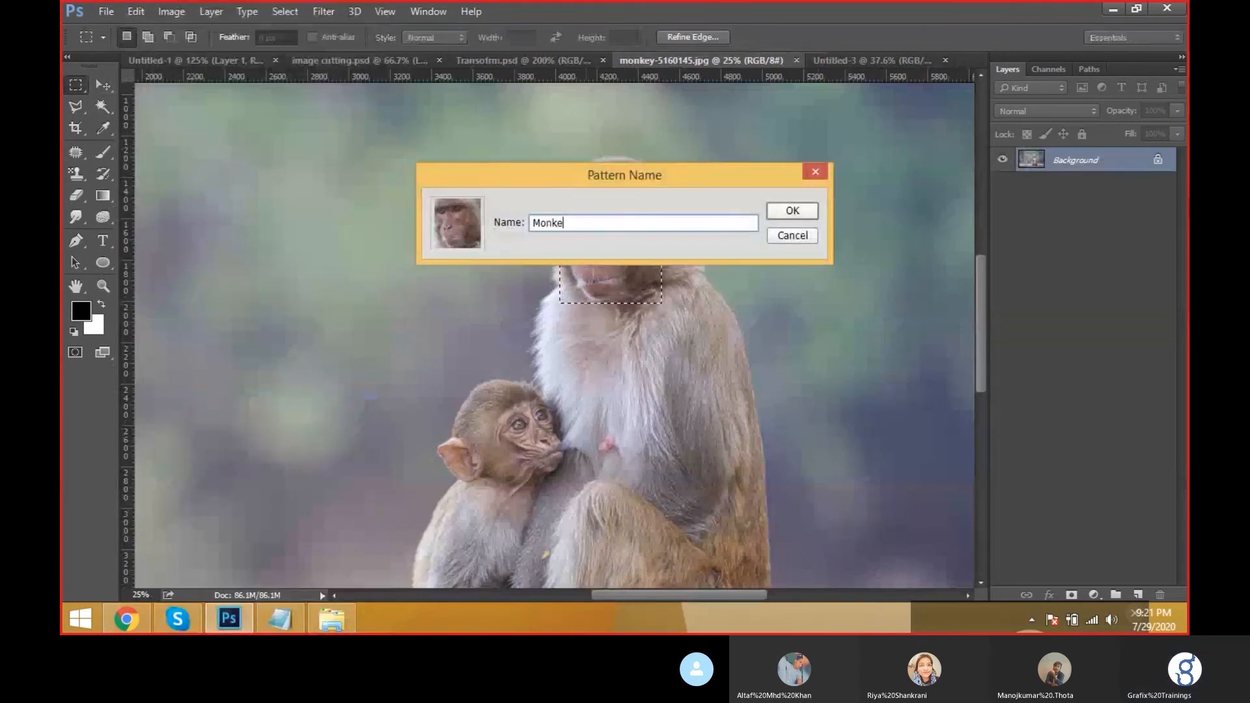
pyautogui.write('y')
pyautogui.press('Return')
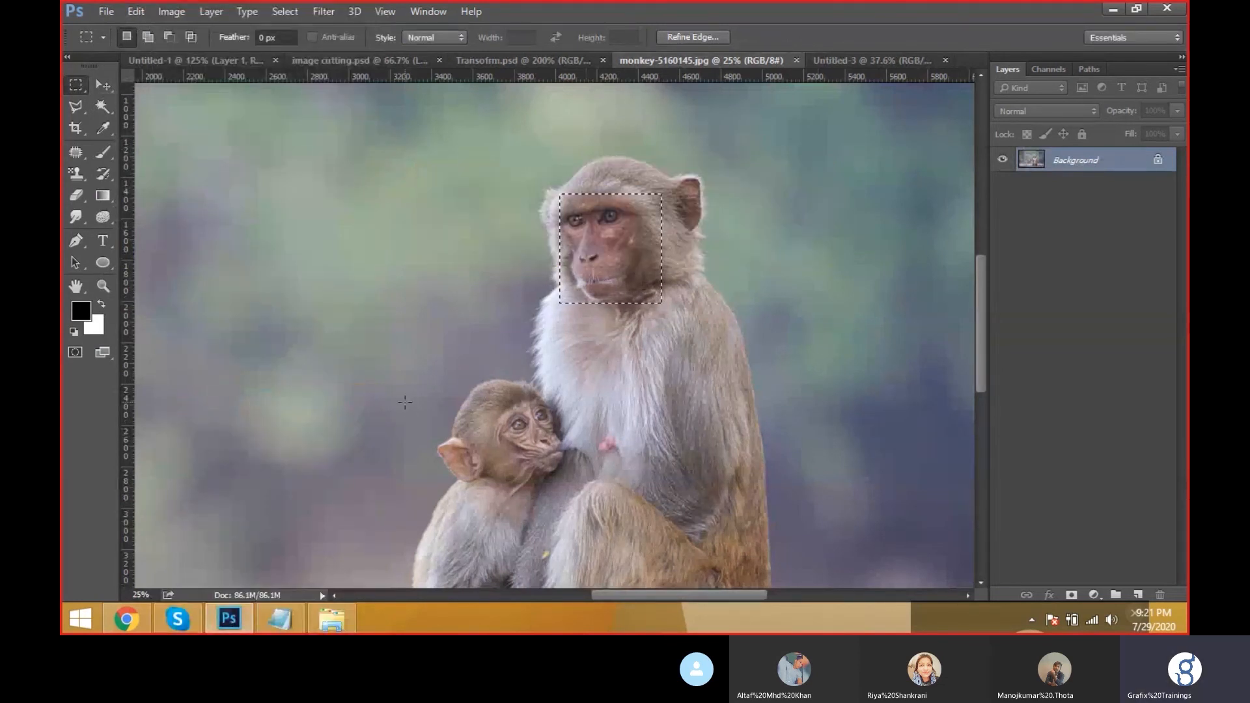
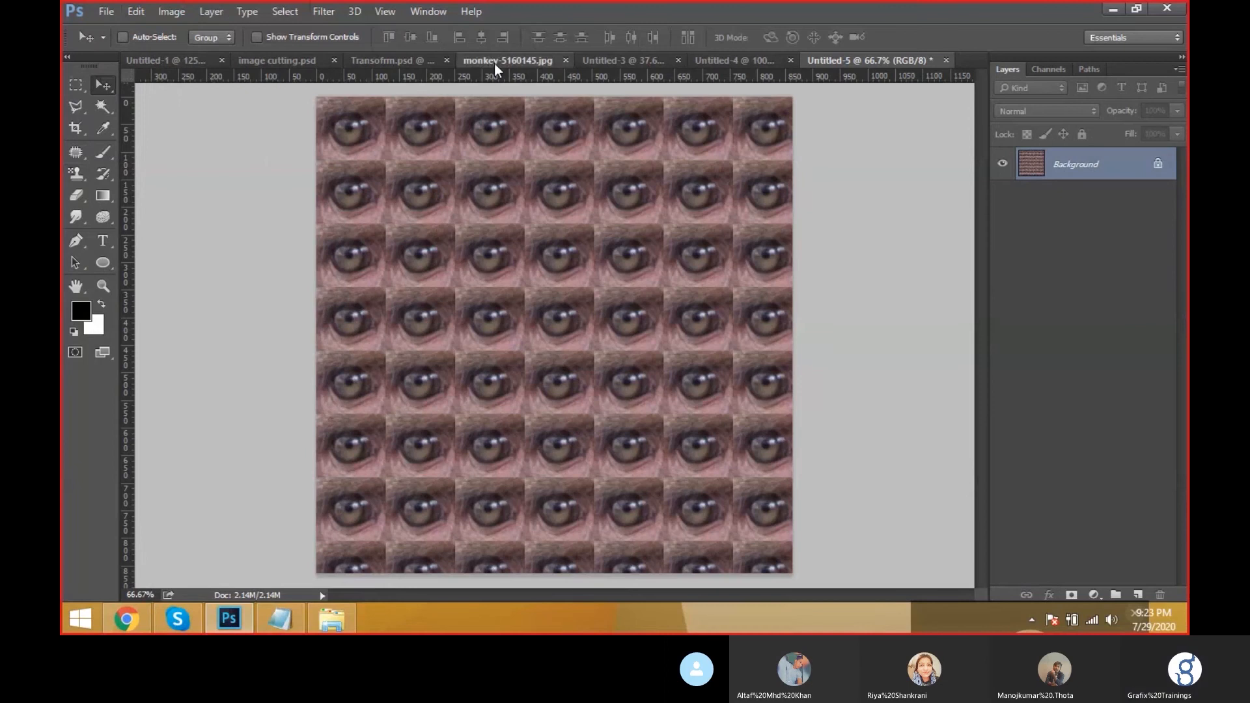
# Step: Close the monkey-5160145.jpg, Transofrm.psd and image cutting.psd documents without saving their changes
pyautogui.click(495, 63)
pyautogui.click(630, 60)
pyautogui.click(494, 63)
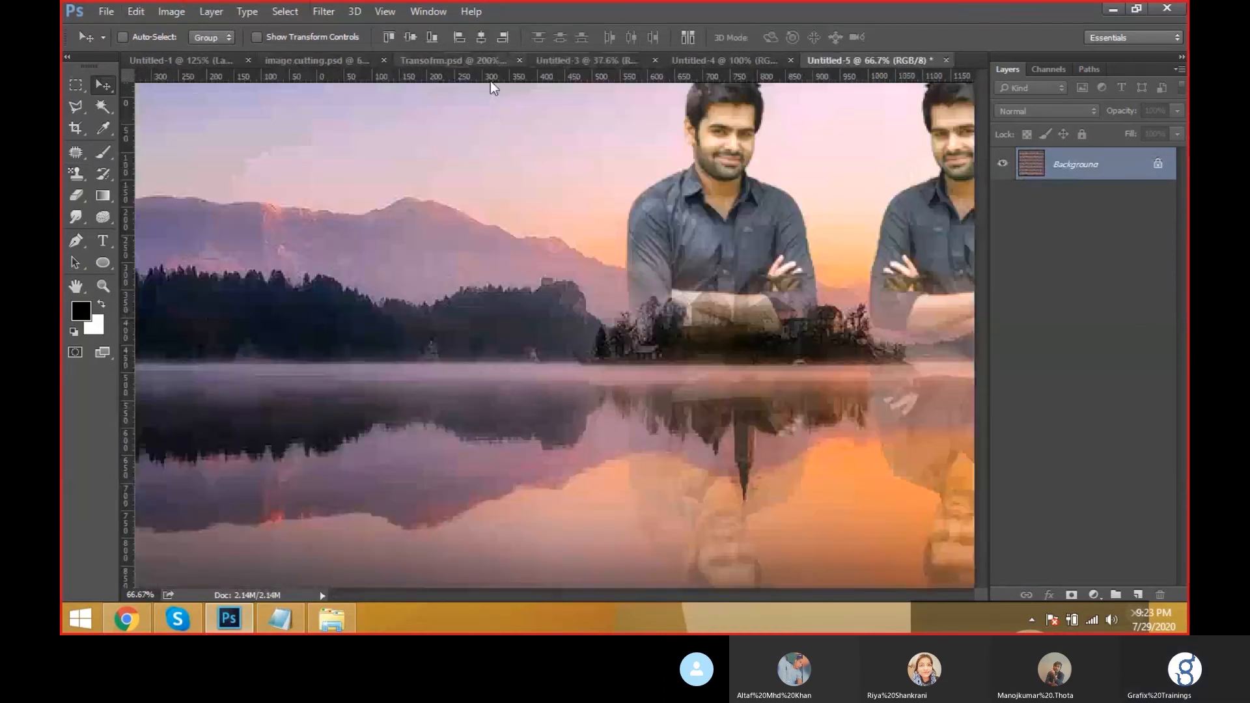
pyautogui.hotkey('ctrl', 'w')
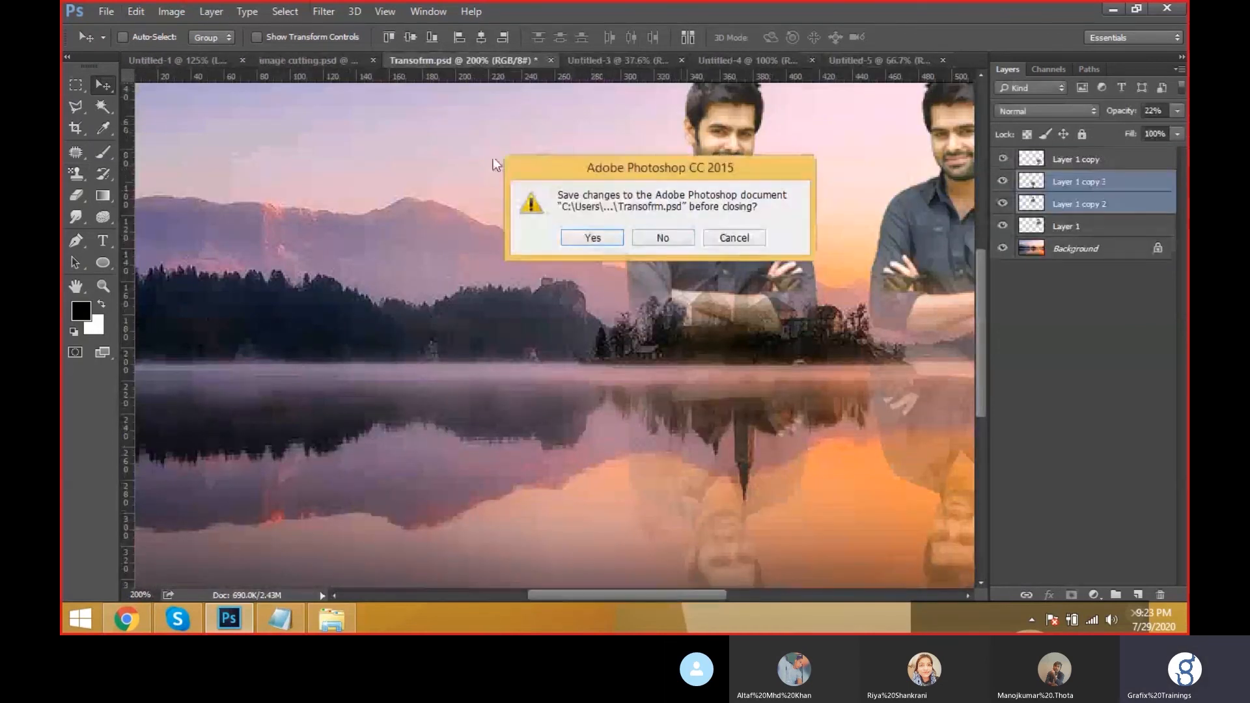
pyautogui.click(671, 240)
pyautogui.click(400, 61)
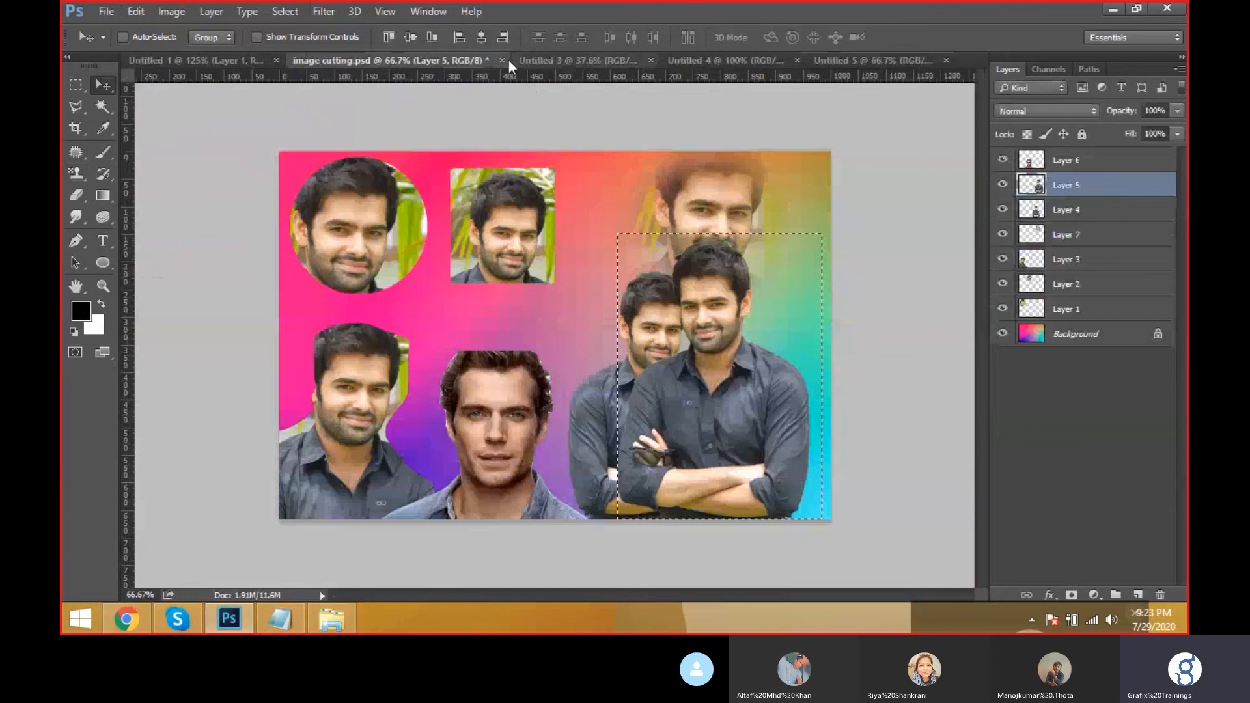
pyautogui.click(498, 59)
pyautogui.click(664, 237)
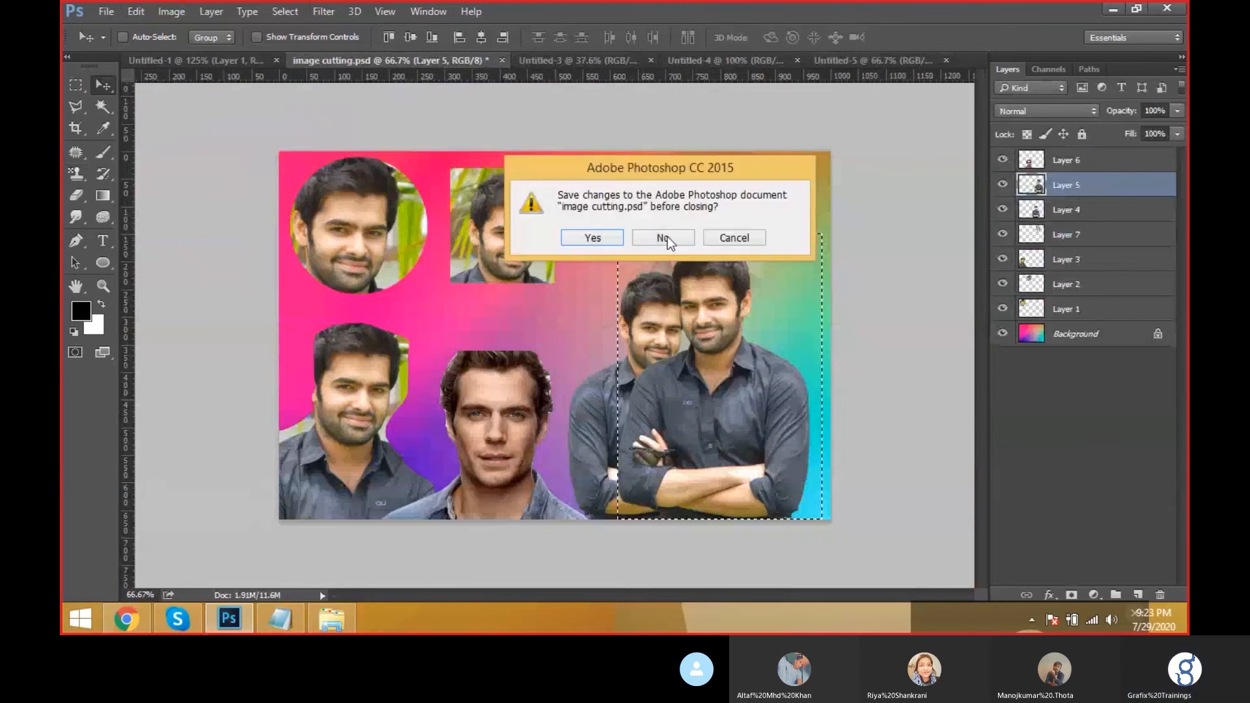
# Step: Close the Untitled-3 and Untitled-4 documents without saving
pyautogui.click(361, 61)
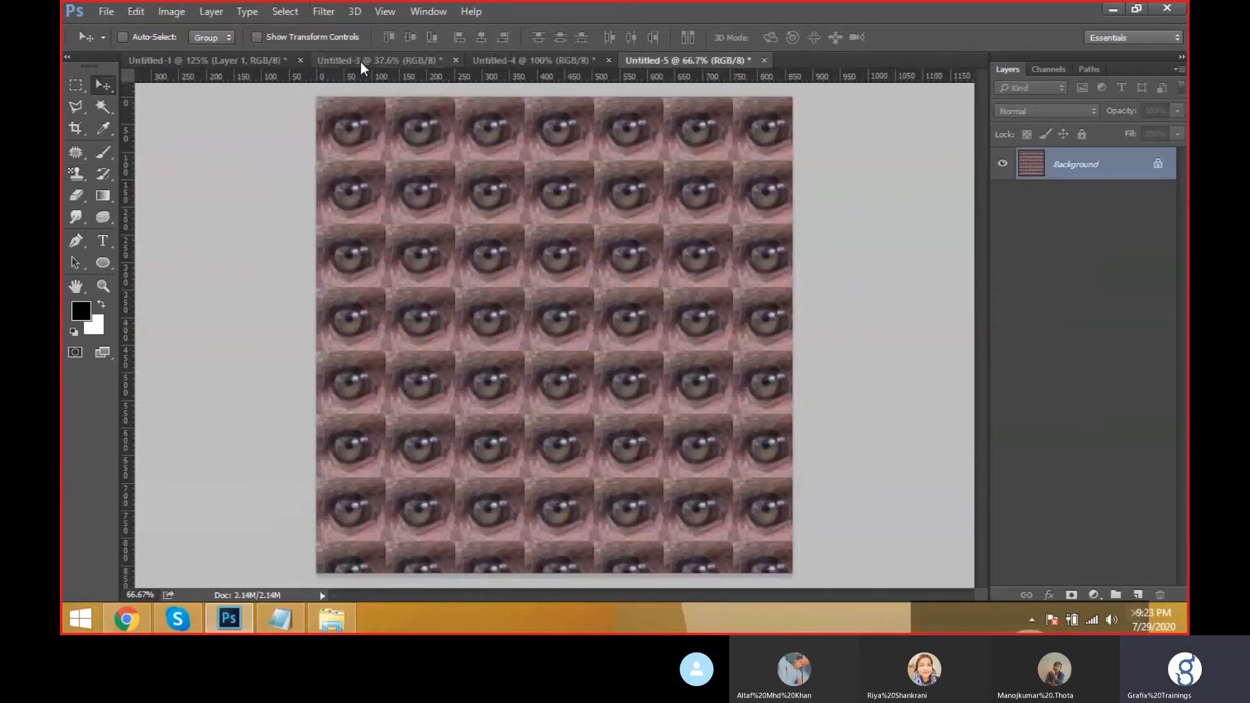
pyautogui.hotkey('ctrl', 'w')
pyautogui.click(661, 237)
pyautogui.click(383, 60)
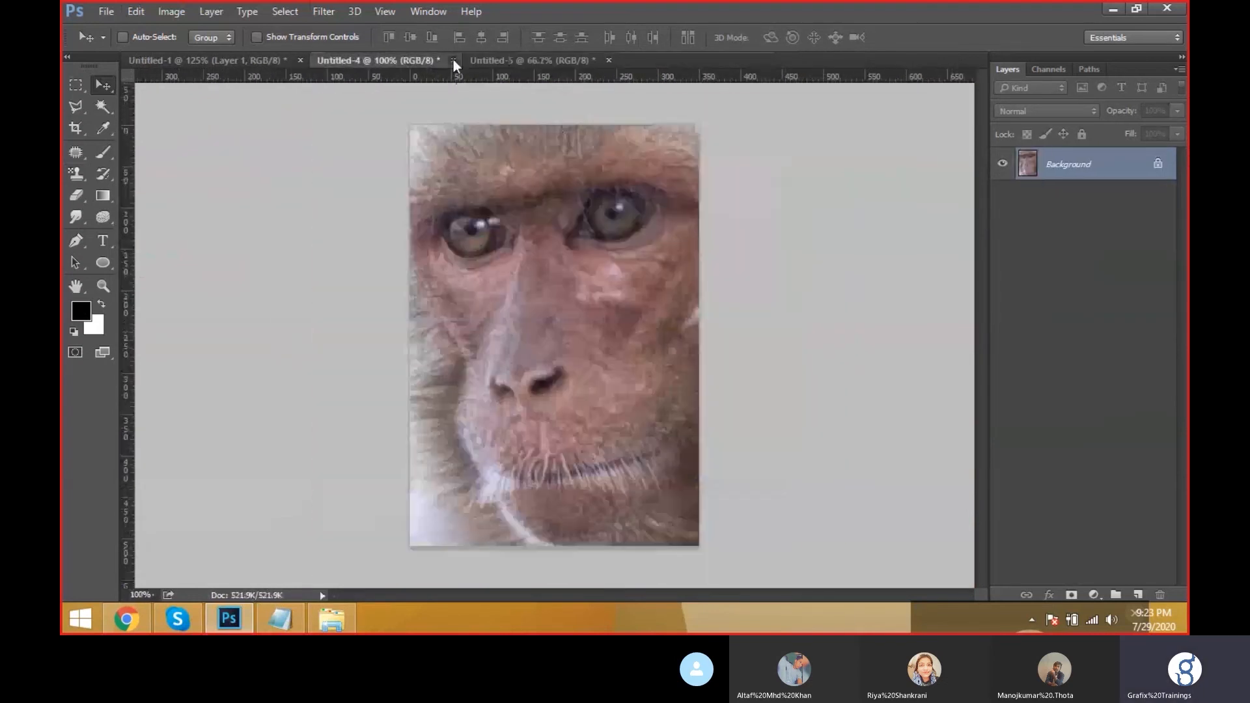
pyautogui.click(453, 60)
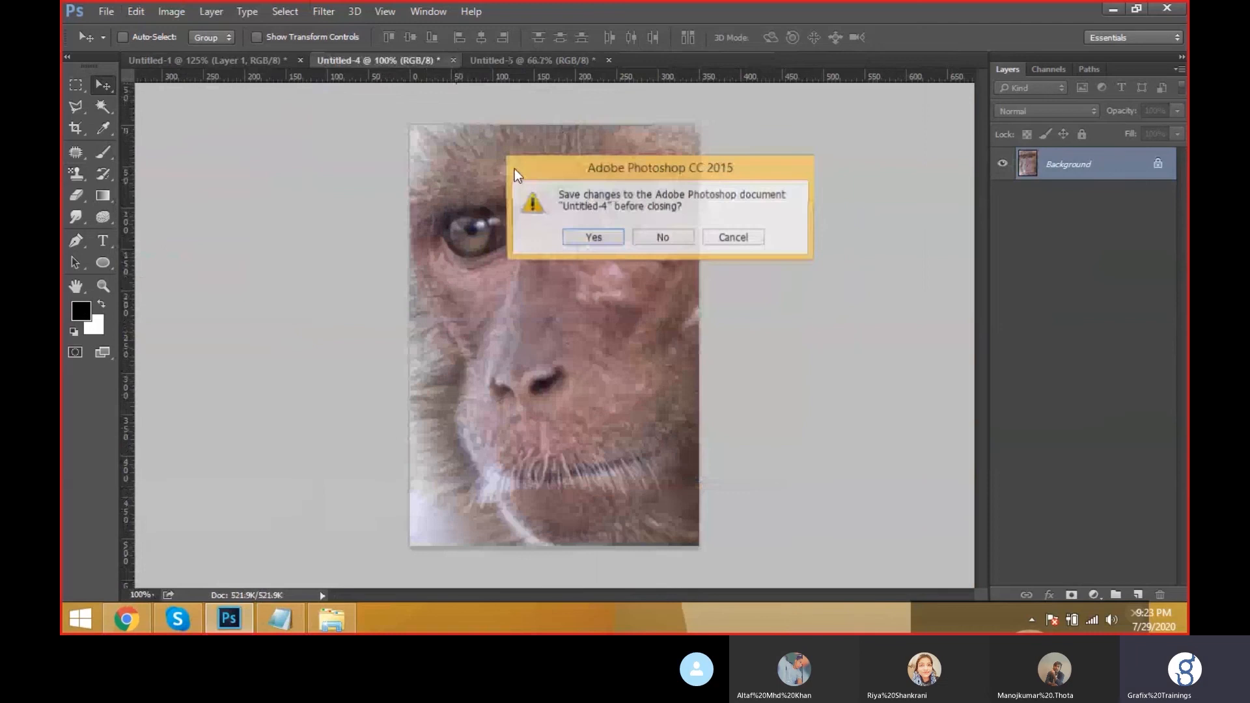
pyautogui.click(670, 240)
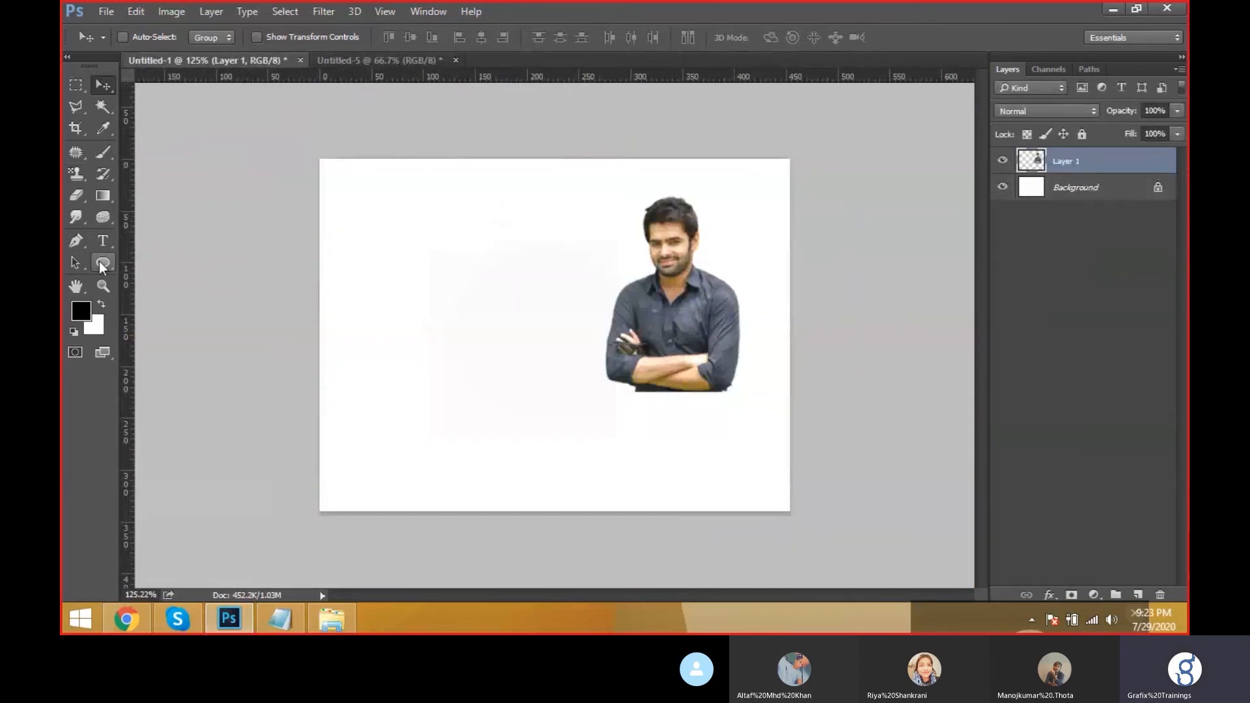
# Step: Draw a black chevron arrow with the Custom Shape Tool, about 96 × 72 px, in the upper-left area of the Untitled-1 canvas
pyautogui.click(133, 11)
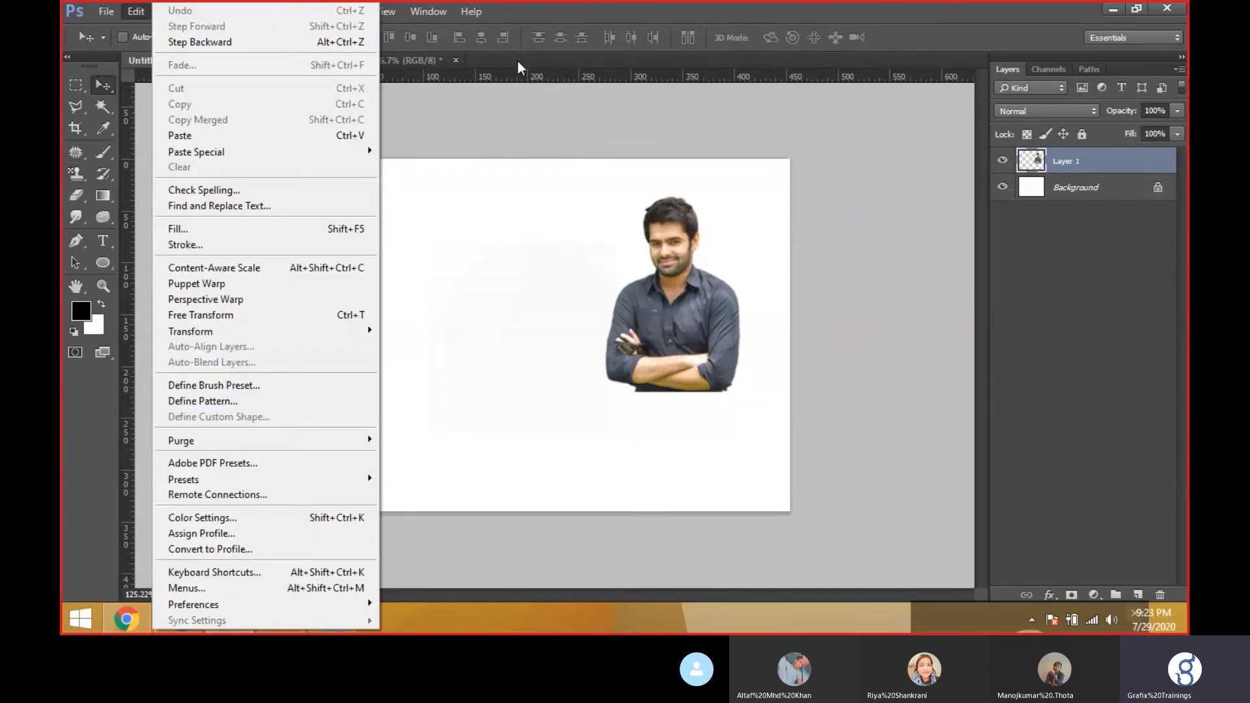
pyautogui.click(517, 61)
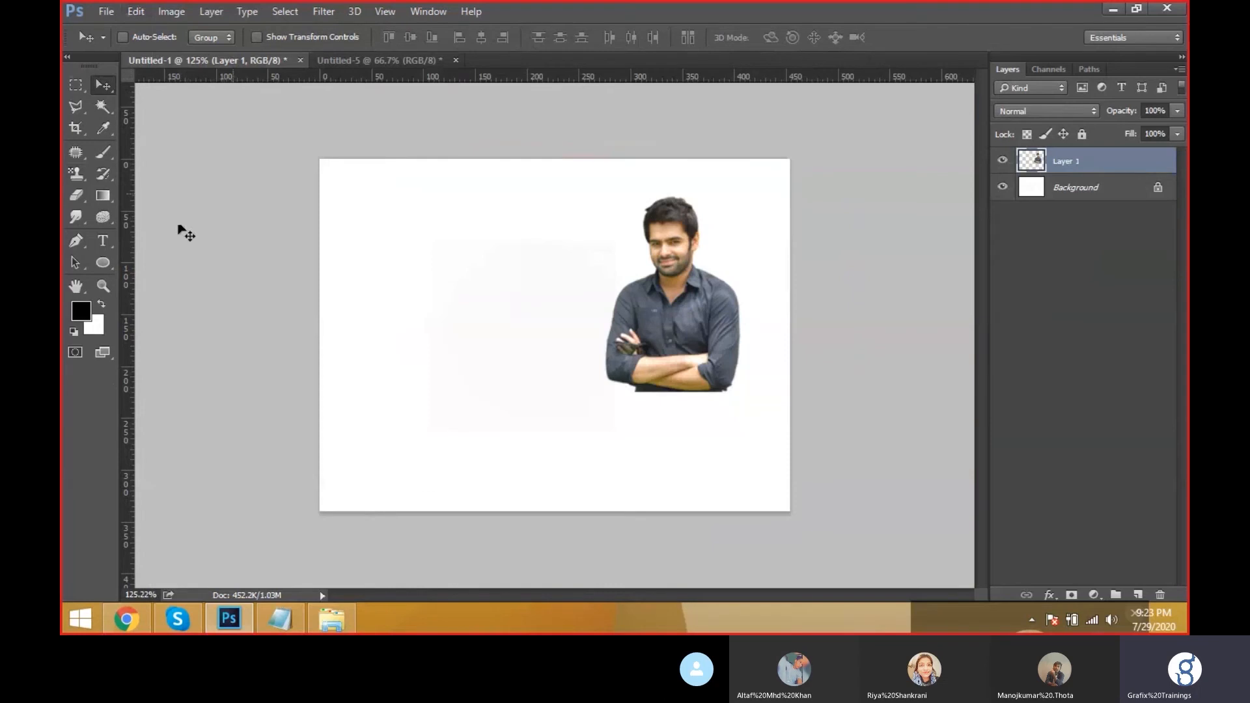
pyautogui.rightClick(103, 263)
pyautogui.click(181, 342)
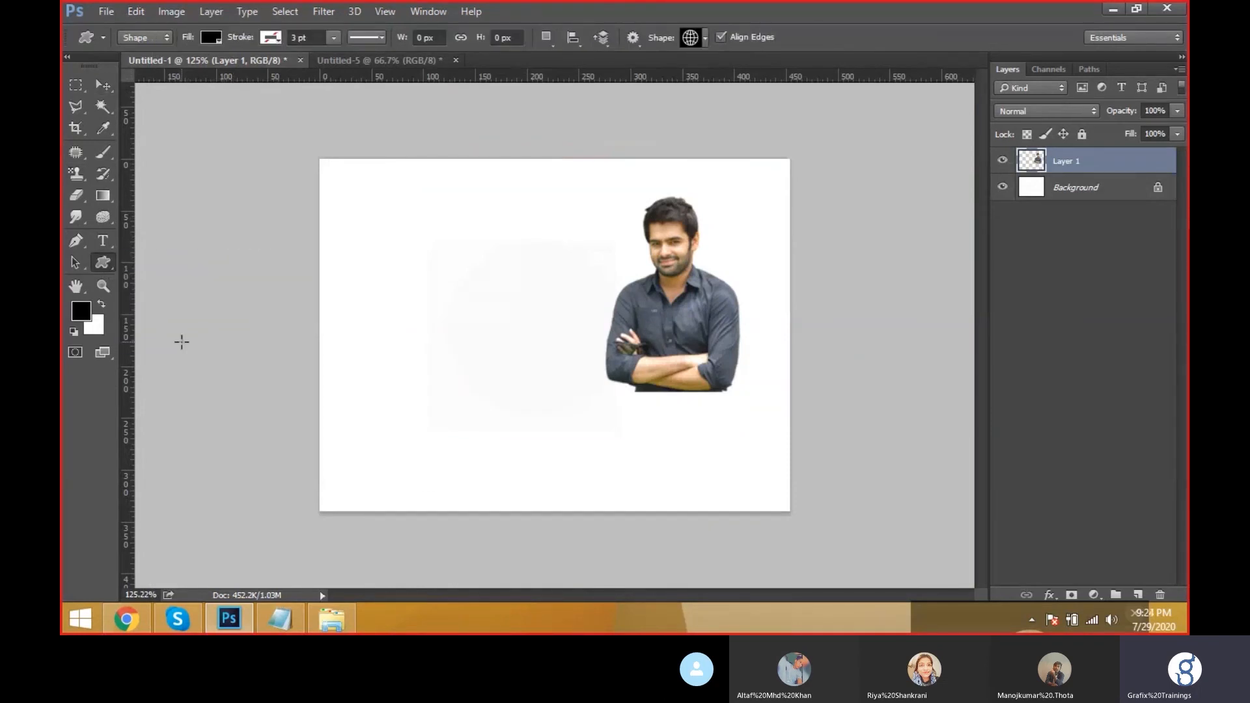
pyautogui.click(699, 35)
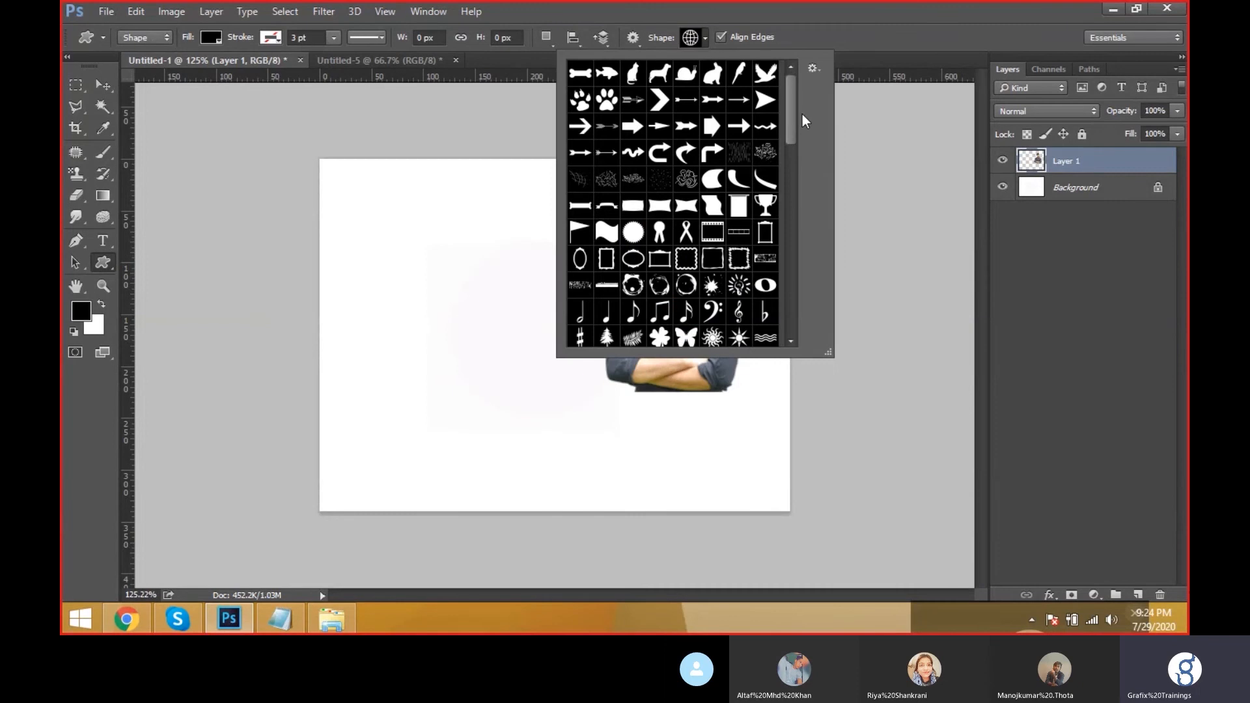
pyautogui.moveTo(792, 105)
pyautogui.mouseDown()
pyautogui.moveTo(790, 310)
pyautogui.moveTo(787, 117)
pyautogui.mouseUp()
pyautogui.doubleClick(581, 171)
pyautogui.moveTo(353, 203); pyautogui.dragTo(452, 278)
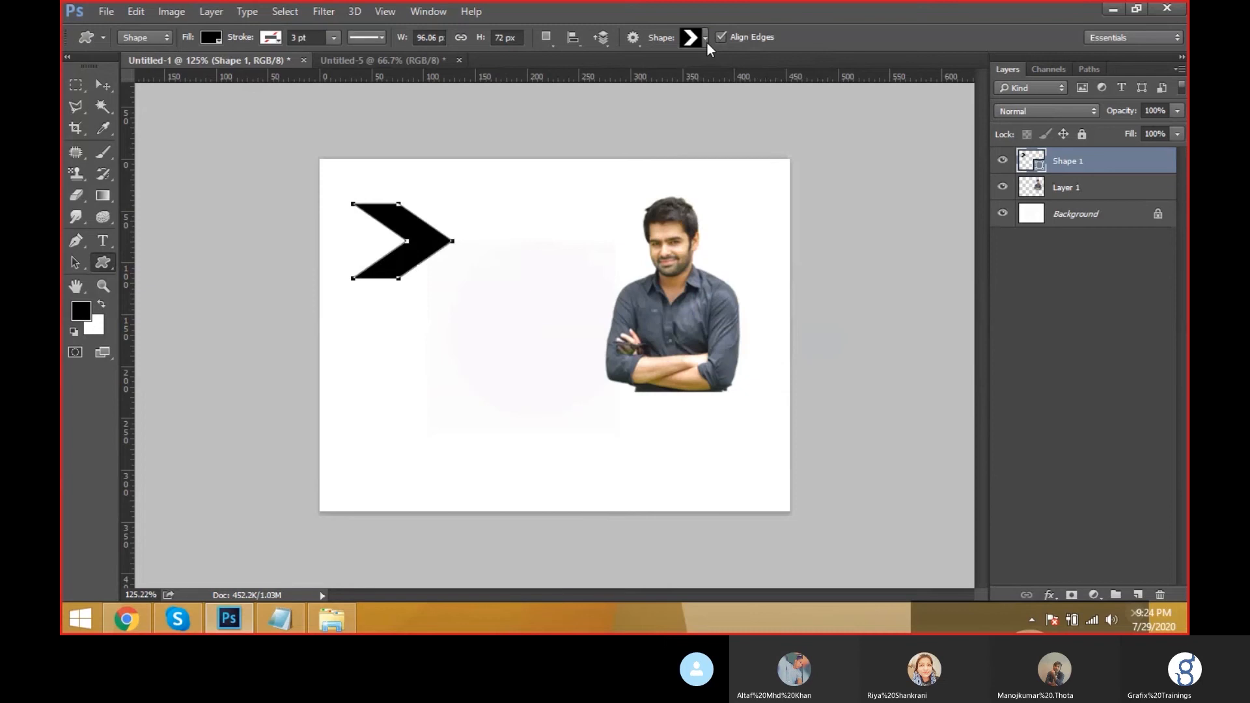
# Step: Draw a black wavy banner custom shape, about 80 × 75 px, below the chevron arrow
pyautogui.click(705, 38)
pyautogui.doubleClick(716, 221)
pyautogui.moveTo(335, 324); pyautogui.dragTo(420, 402)
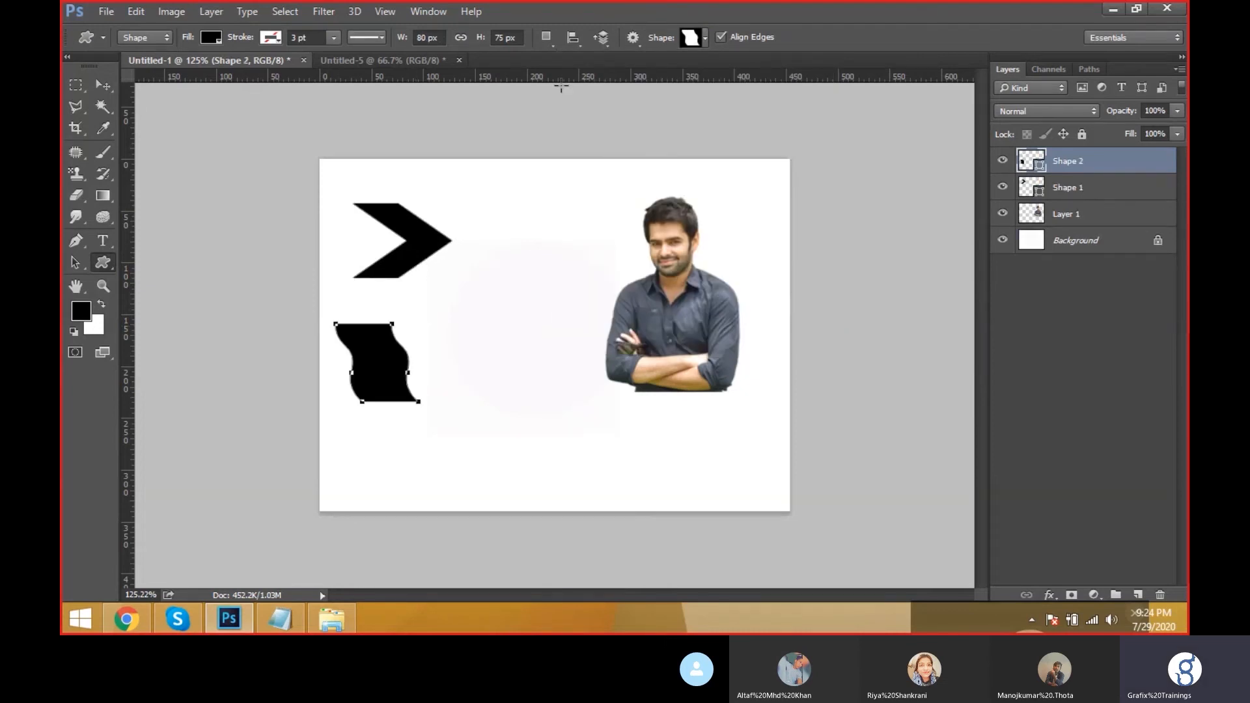
pyautogui.press('v')
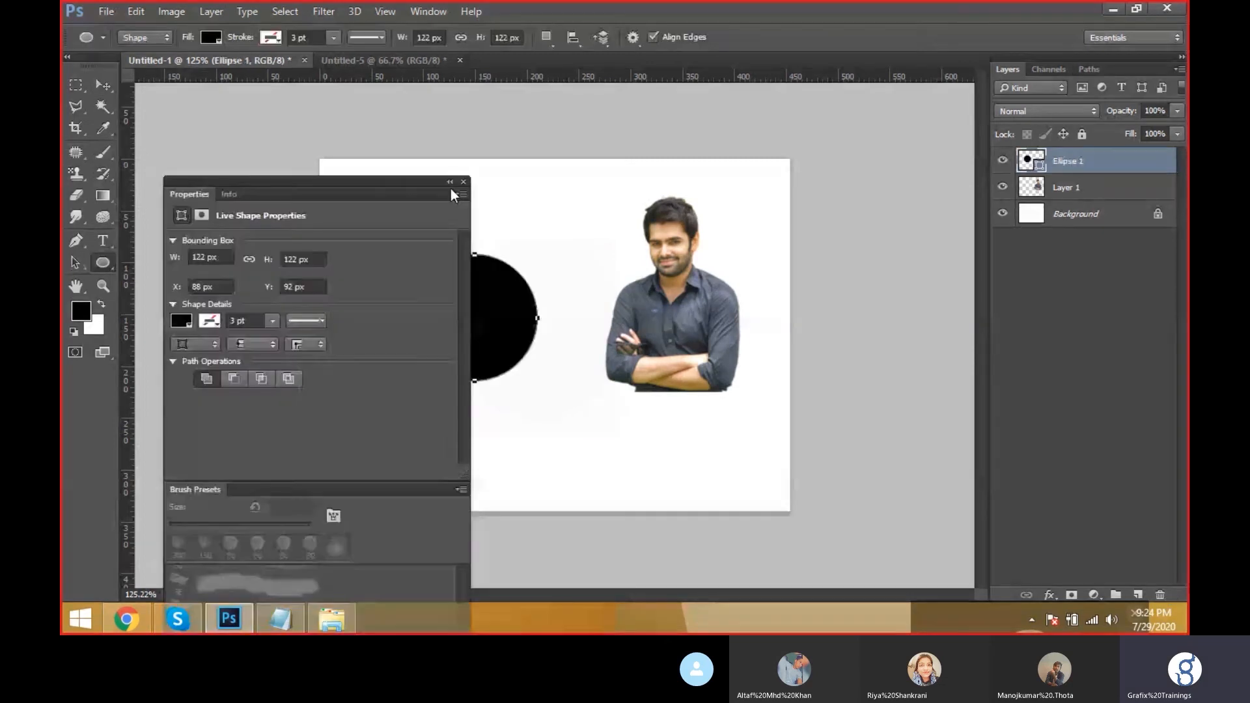
# Step: Draw a narrow vertical black rectangle, about 26 × 133 px, rising from the black circle and align it with the circle's centre
pyautogui.click(451, 189)
pyautogui.click(103, 262)
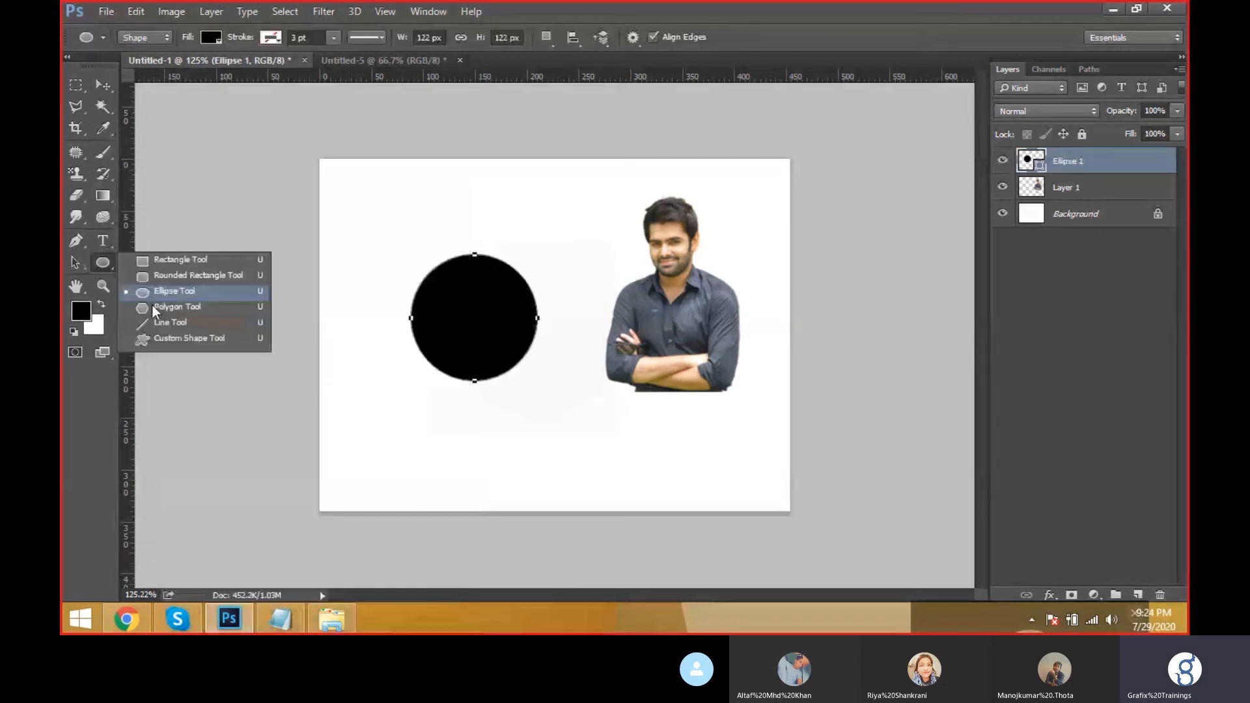
pyautogui.click(177, 260)
pyautogui.moveTo(464, 192)
pyautogui.mouseDown()
pyautogui.moveTo(488, 246)
pyautogui.moveTo(493, 326)
pyautogui.moveTo(490, 311)
pyautogui.mouseUp()
pyautogui.click(460, 185)
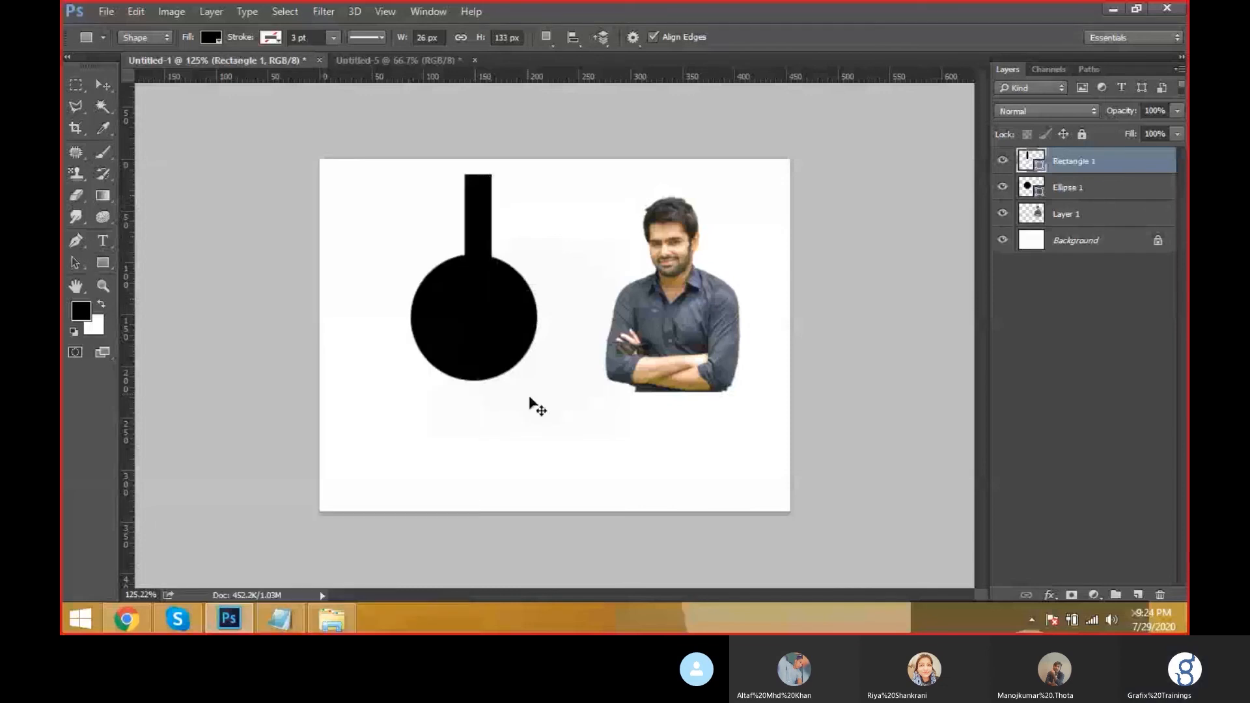
pyautogui.press('v')
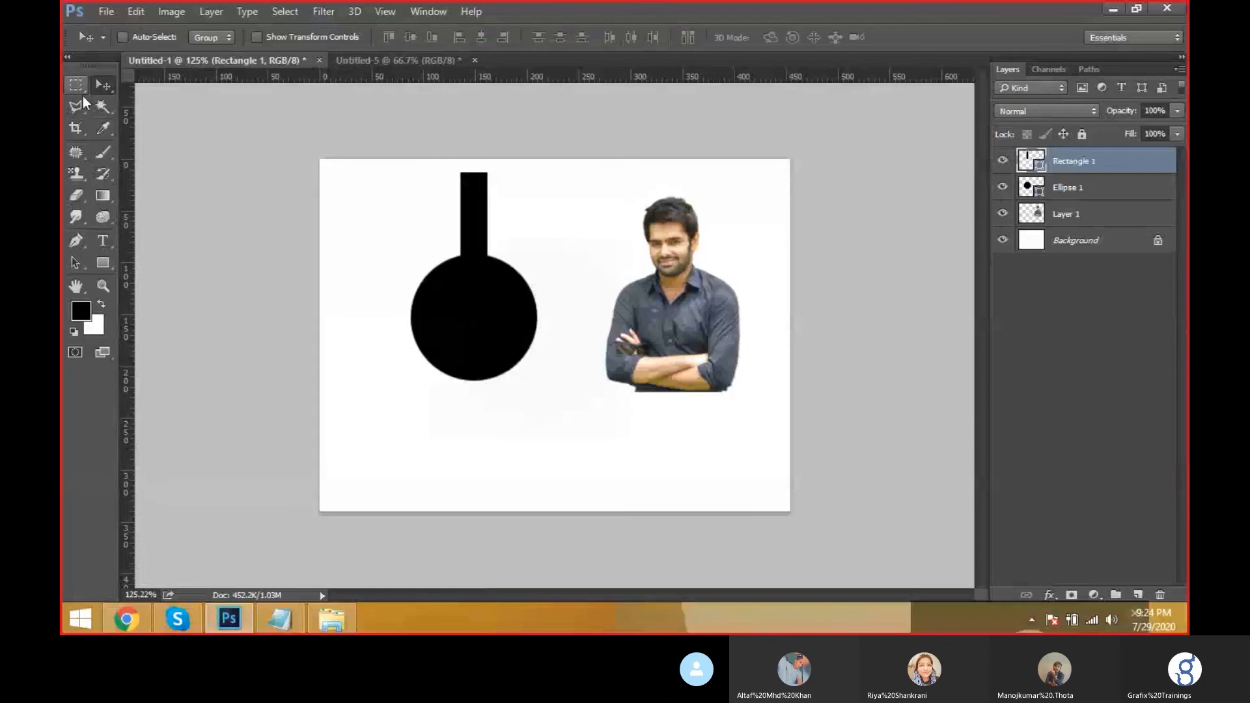
# Step: Draw an ellipse about 93 × 97 px inside the black circle and fill it with white
pyautogui.rightClick(115, 272)
pyautogui.click(154, 292)
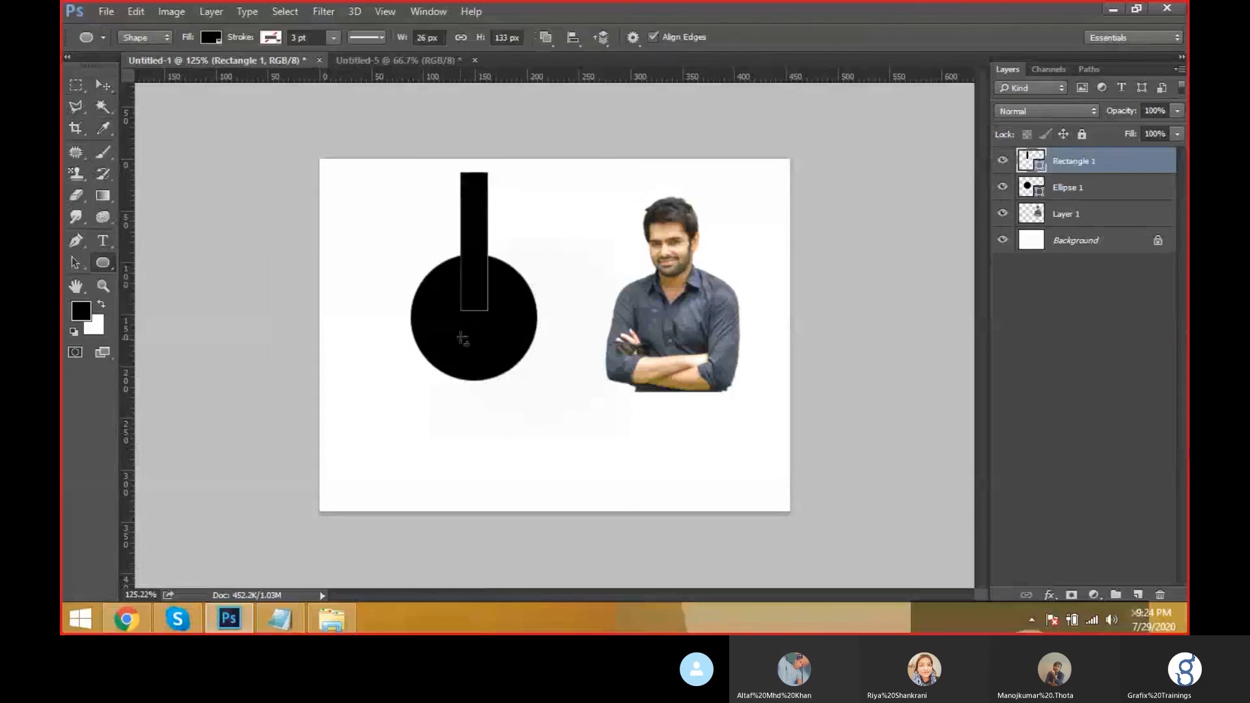
pyautogui.moveTo(437, 282); pyautogui.dragTo(519, 369)
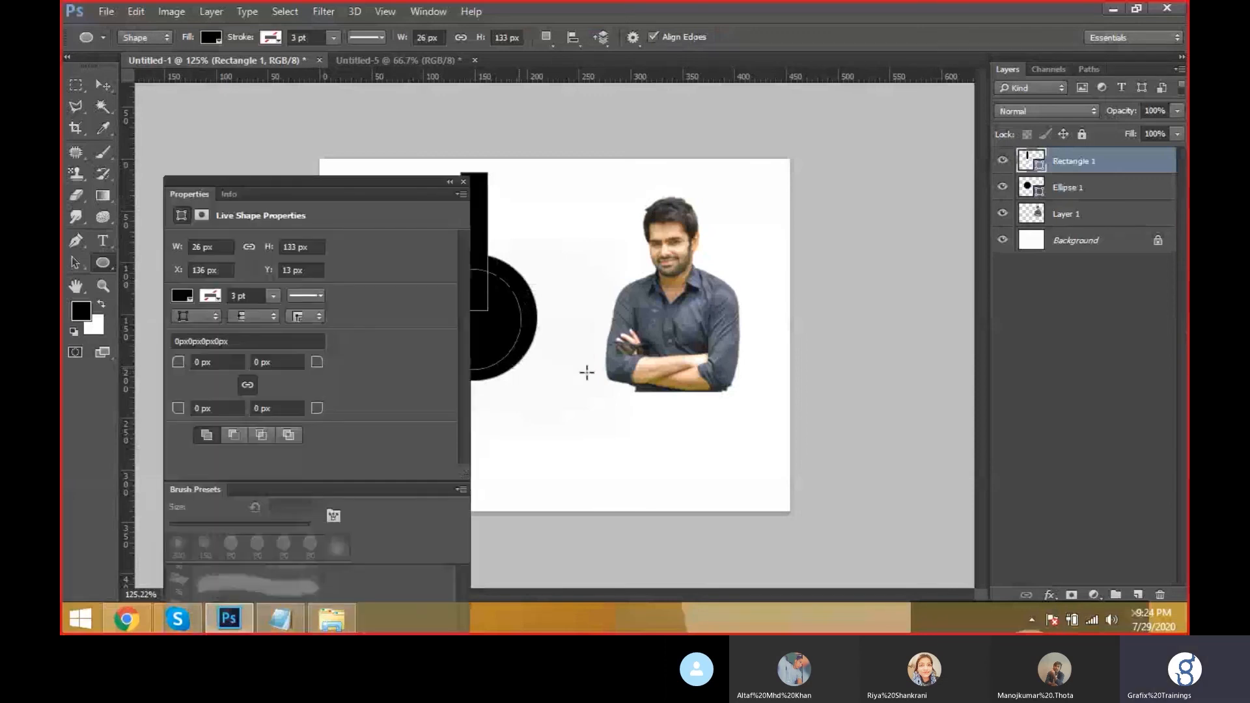
pyautogui.click(182, 320)
pyautogui.click(182, 408)
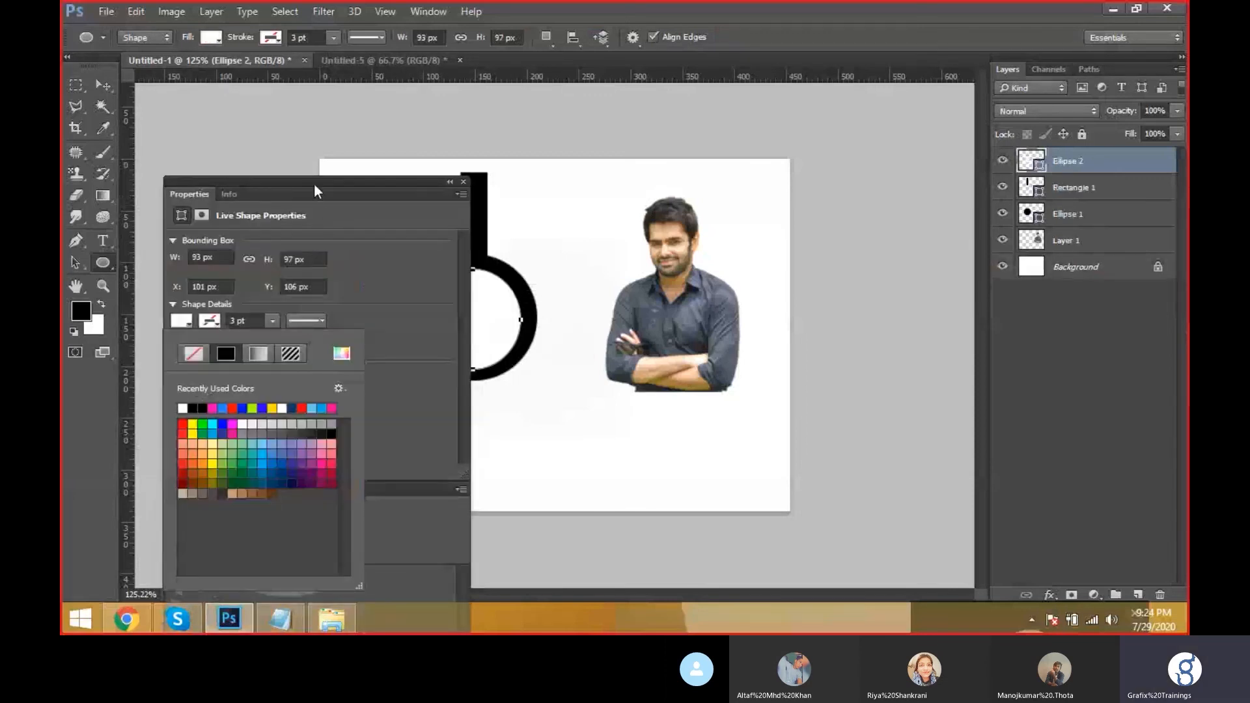
# Step: Detach Brush Presets from the floating Properties panel, close it, and move the Properties panel away from the ring shape
pyautogui.moveTo(313, 182); pyautogui.dragTo(734, 102)
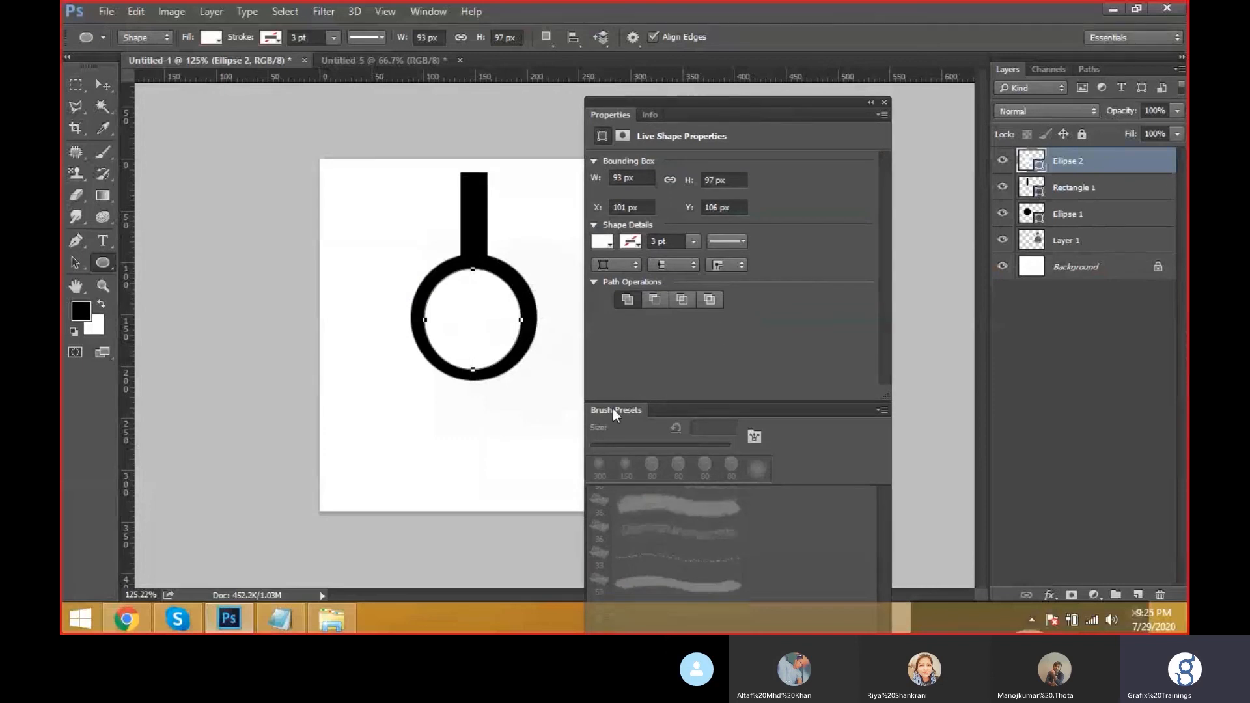
pyautogui.moveTo(612, 410); pyautogui.dragTo(322, 321)
pyautogui.click(577, 301)
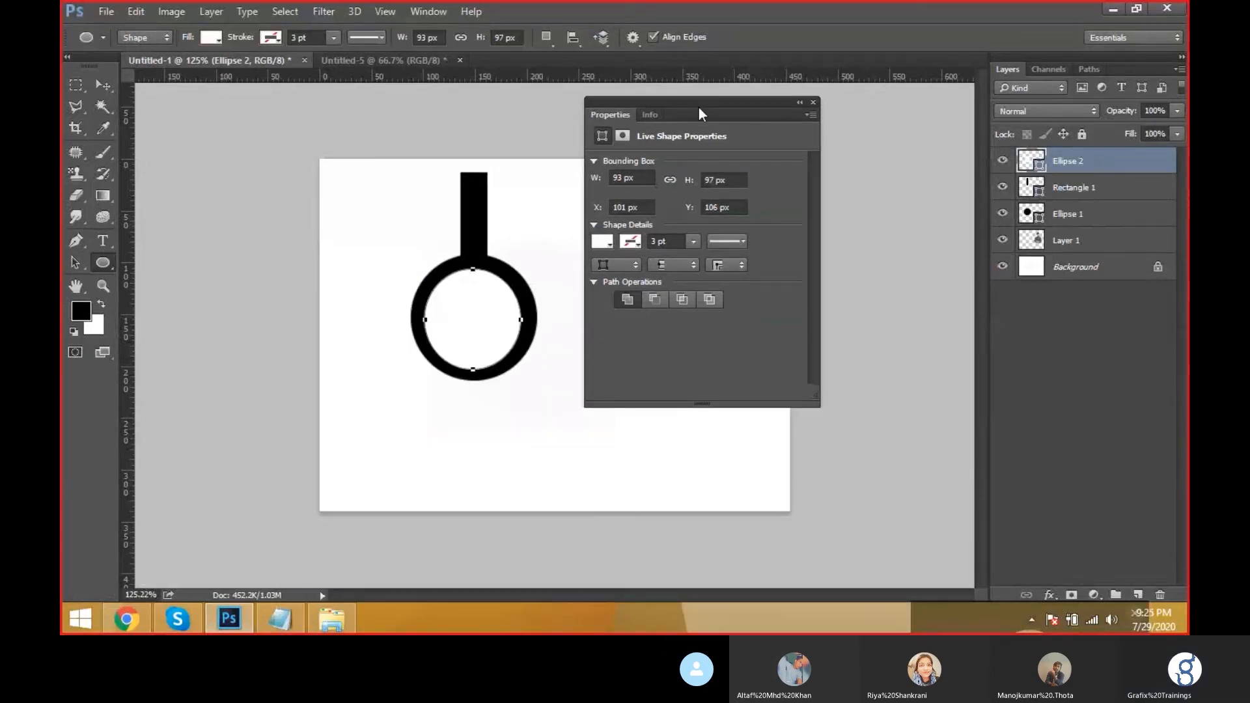
pyautogui.moveTo(693, 104); pyautogui.dragTo(798, 149)
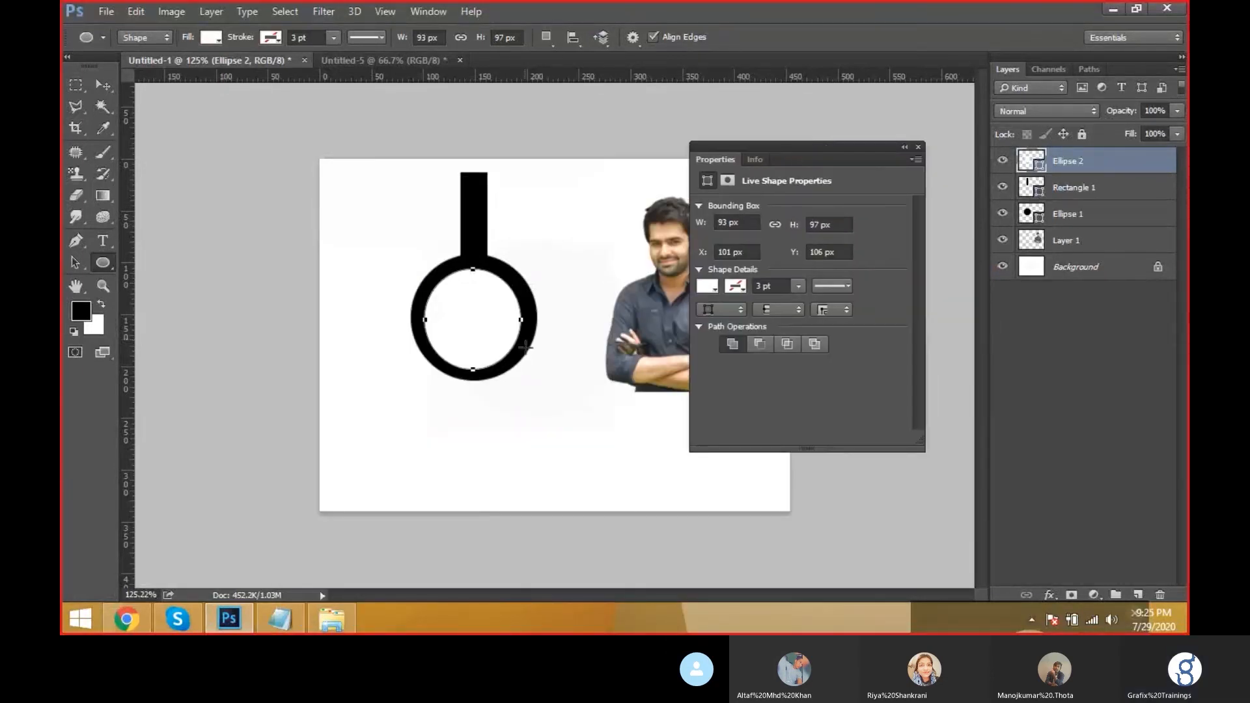
# Step: Nudge the white ellipse 1 px up and 1 px to the right within the black circle
pyautogui.press('v')
pyautogui.rightClick(509, 323)
pyautogui.click(510, 324)
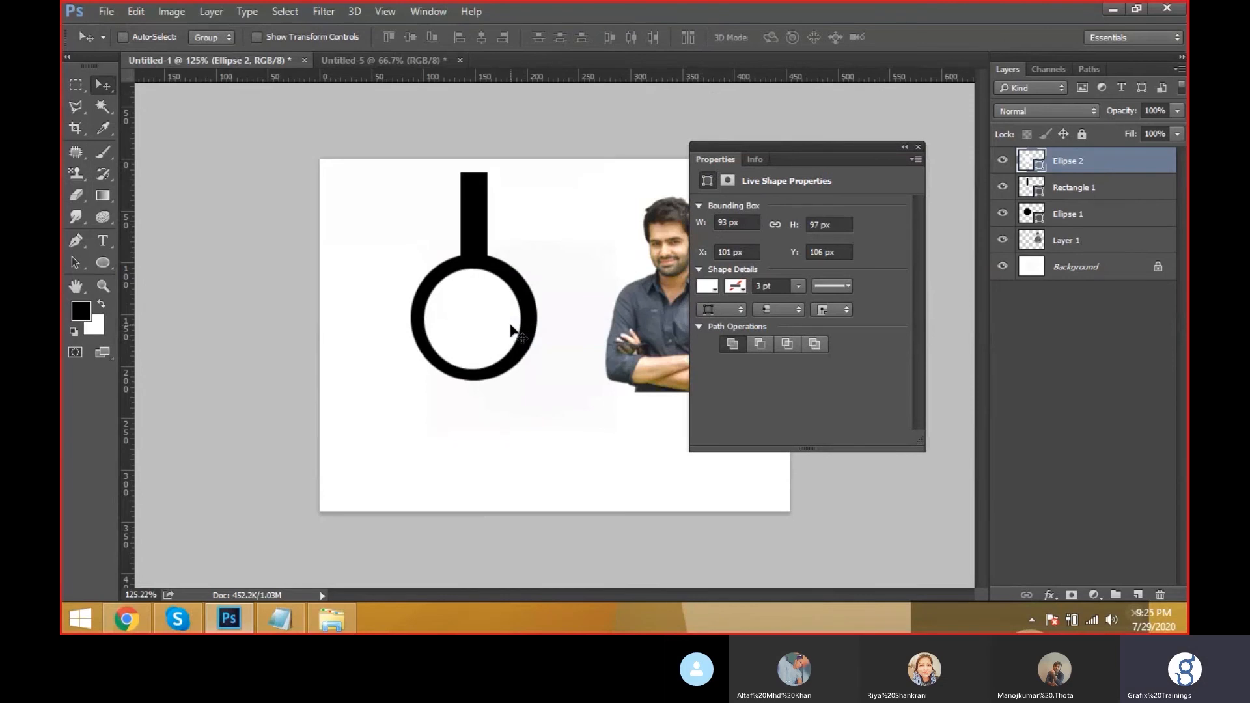
pyautogui.press('Up')
pyautogui.press('Up')
pyautogui.press('Down')
pyautogui.press('Right')
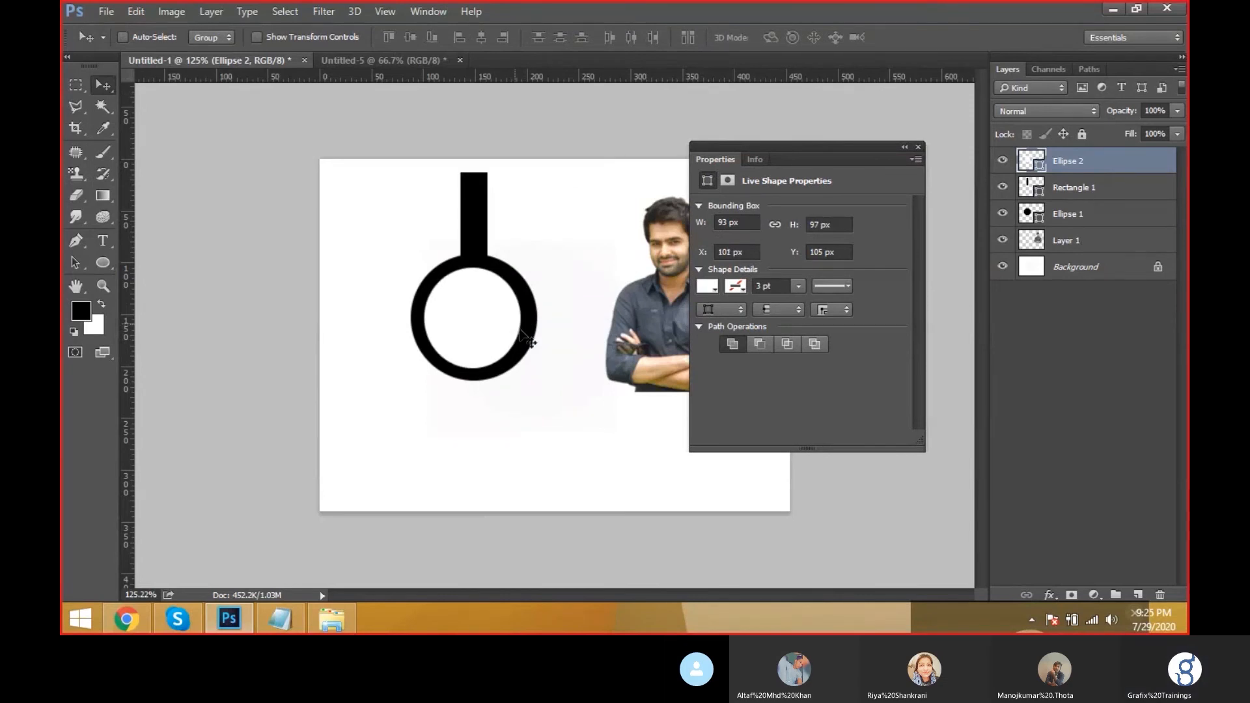
pyautogui.press('ctrl')
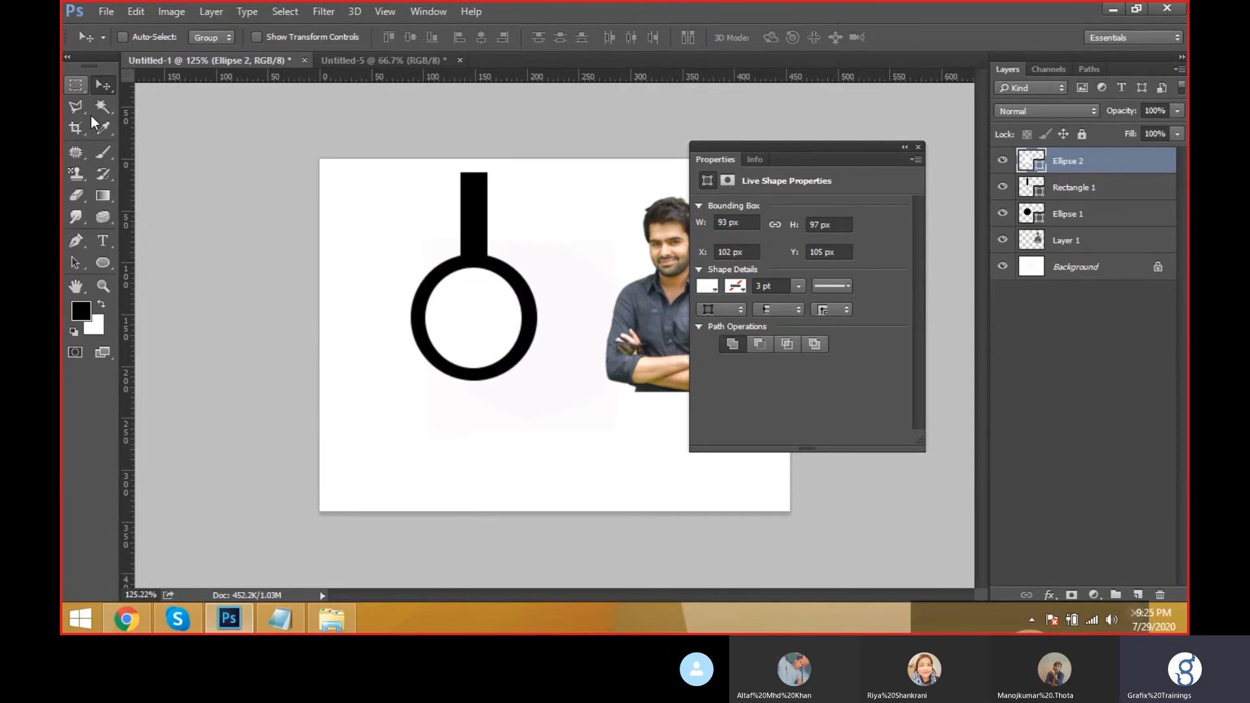
# Step: Draw a narrow white rectangle, about 10 × 124 px, down the middle of the vertical black bar
pyautogui.click(104, 262)
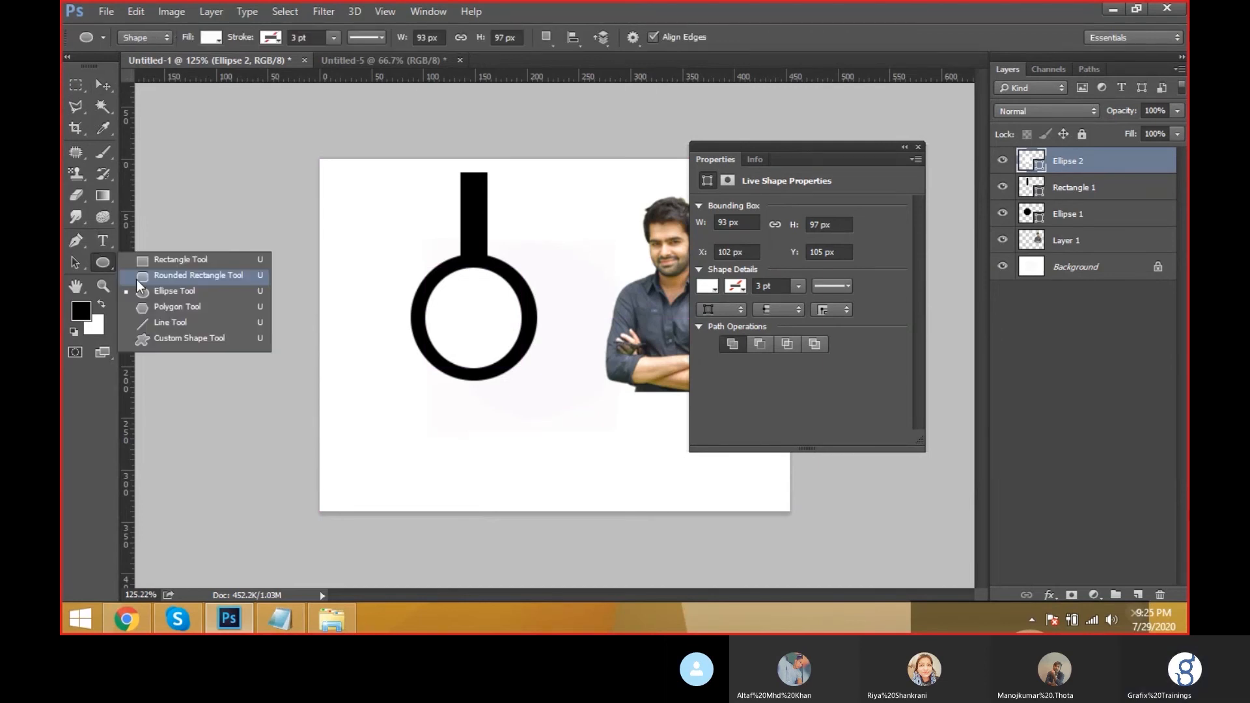
pyautogui.click(177, 260)
pyautogui.moveTo(474, 164); pyautogui.dragTo(480, 293)
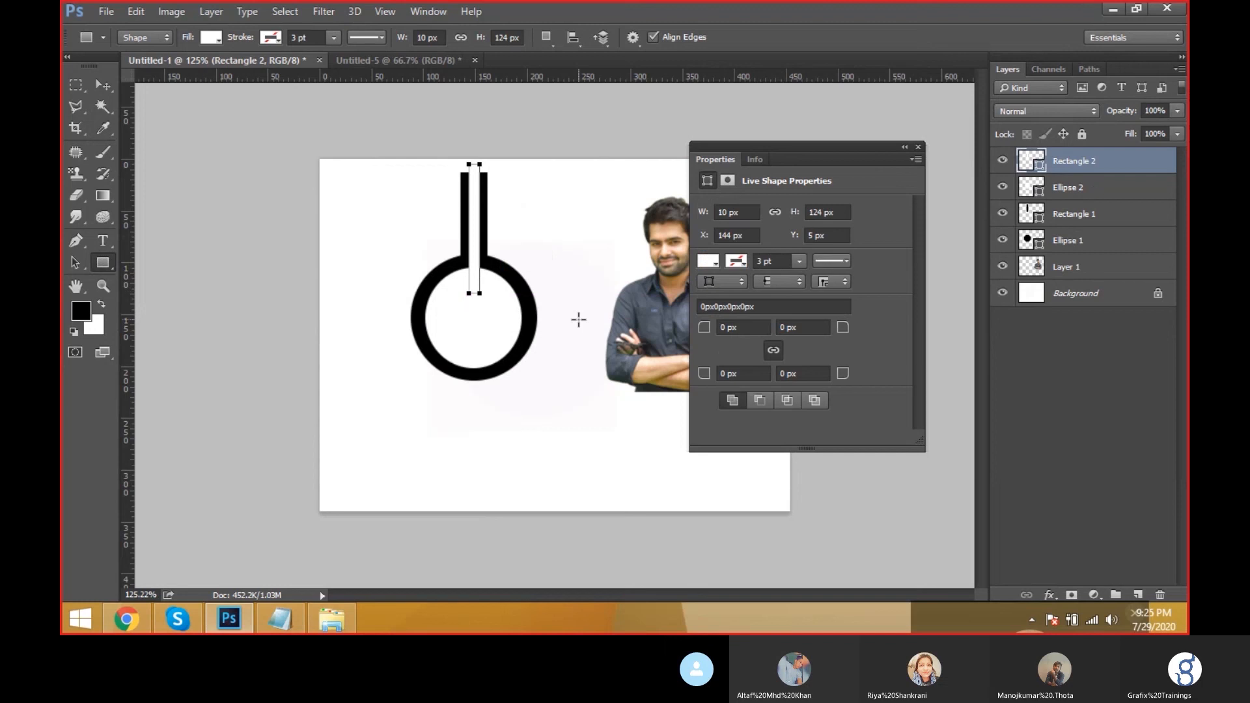
pyautogui.press('a')
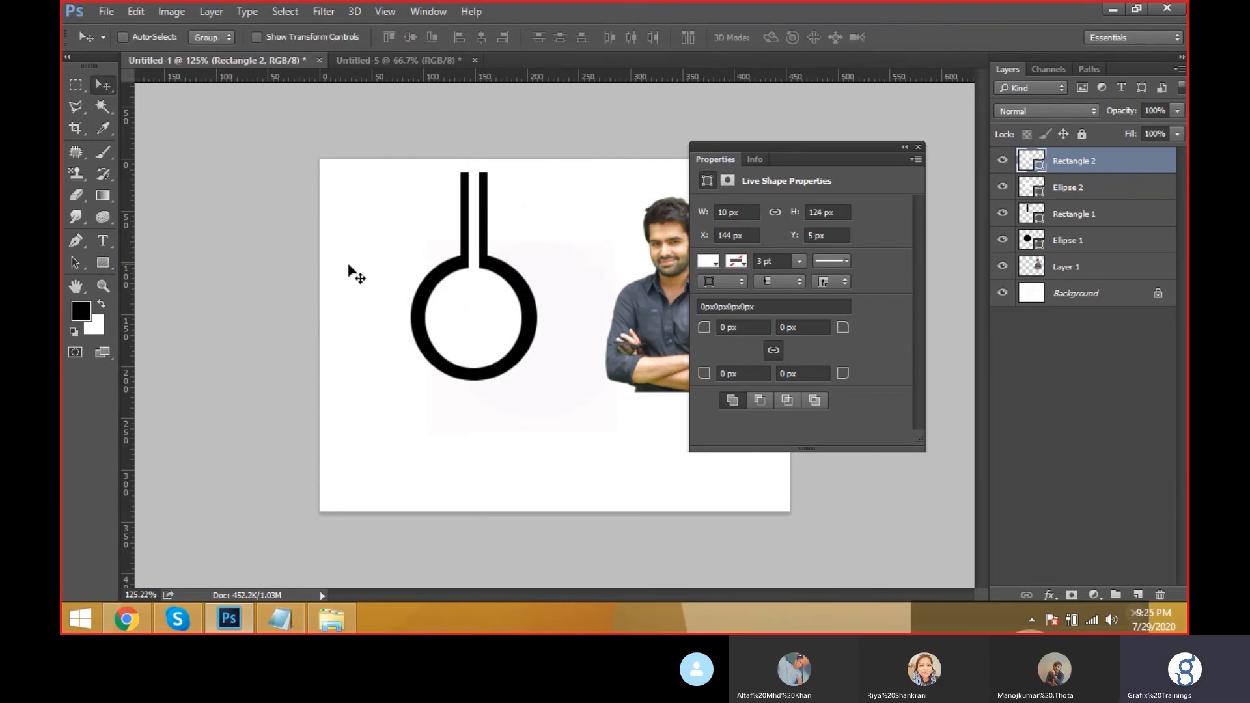
# Step: Try to select all the shapes' paths together, and undo the resulting move of the white rectangle
pyautogui.moveTo(319, 108); pyautogui.dragTo(256, 40)
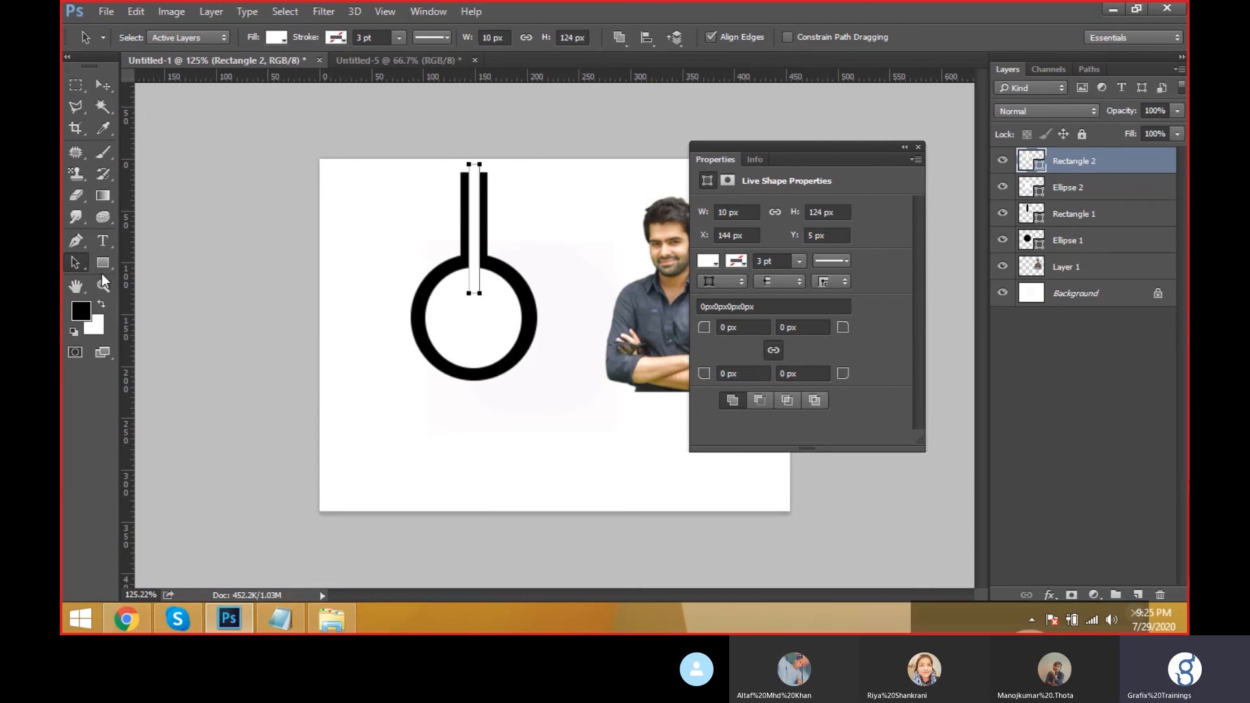
pyautogui.click(295, 239)
pyautogui.moveTo(382, 153); pyautogui.dragTo(561, 403)
pyautogui.moveTo(473, 271); pyautogui.dragTo(453, 273)
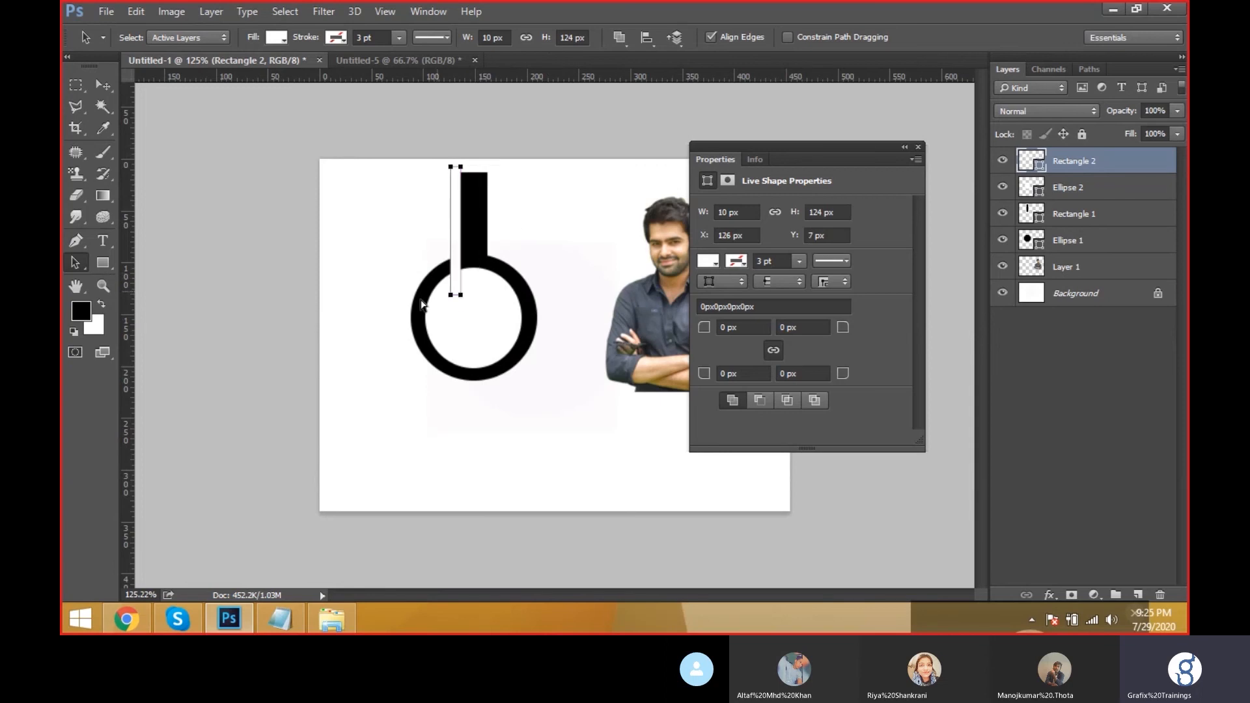
pyautogui.hotkey('ctrl', 'z')
# Step: Try again to select the shape paths together with the Path Selection tool, then select the Ellipse 2, Rectangle 1 and Ellipse 1 layers in turn
pyautogui.rightClick(81, 263)
pyautogui.click(108, 260)
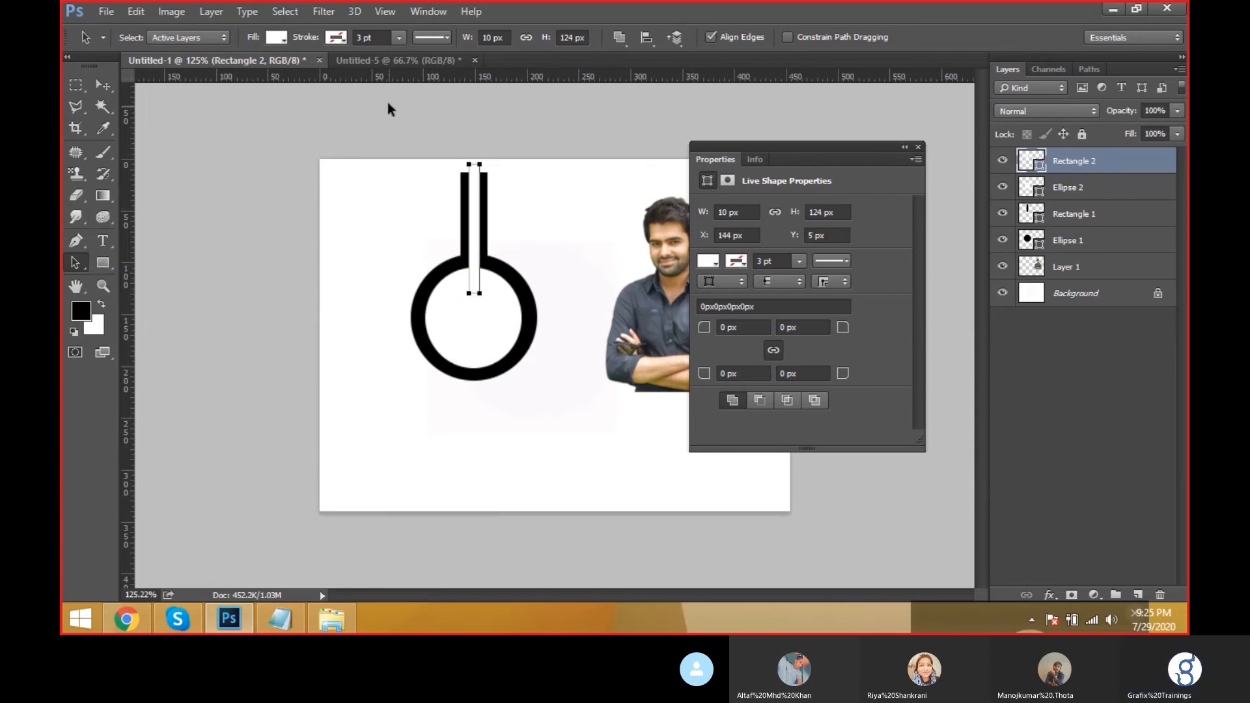
pyautogui.moveTo(382, 89); pyautogui.dragTo(570, 390)
pyautogui.click(1092, 188)
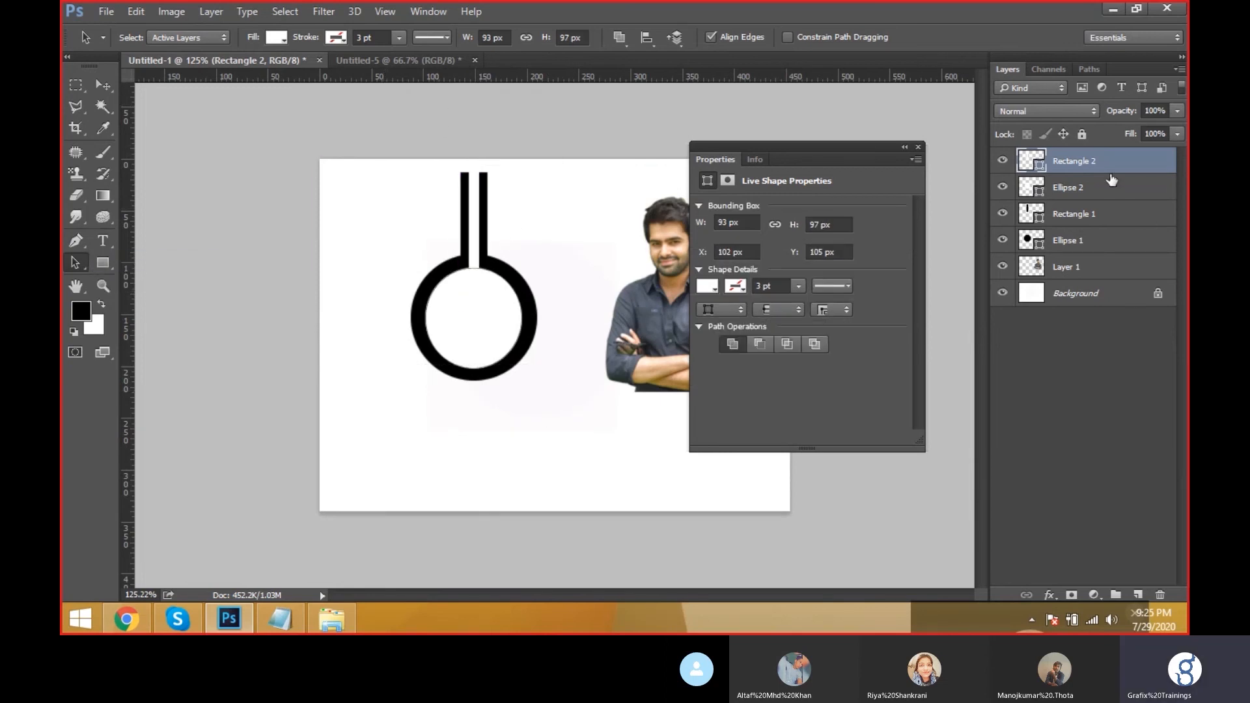
pyautogui.click(1093, 213)
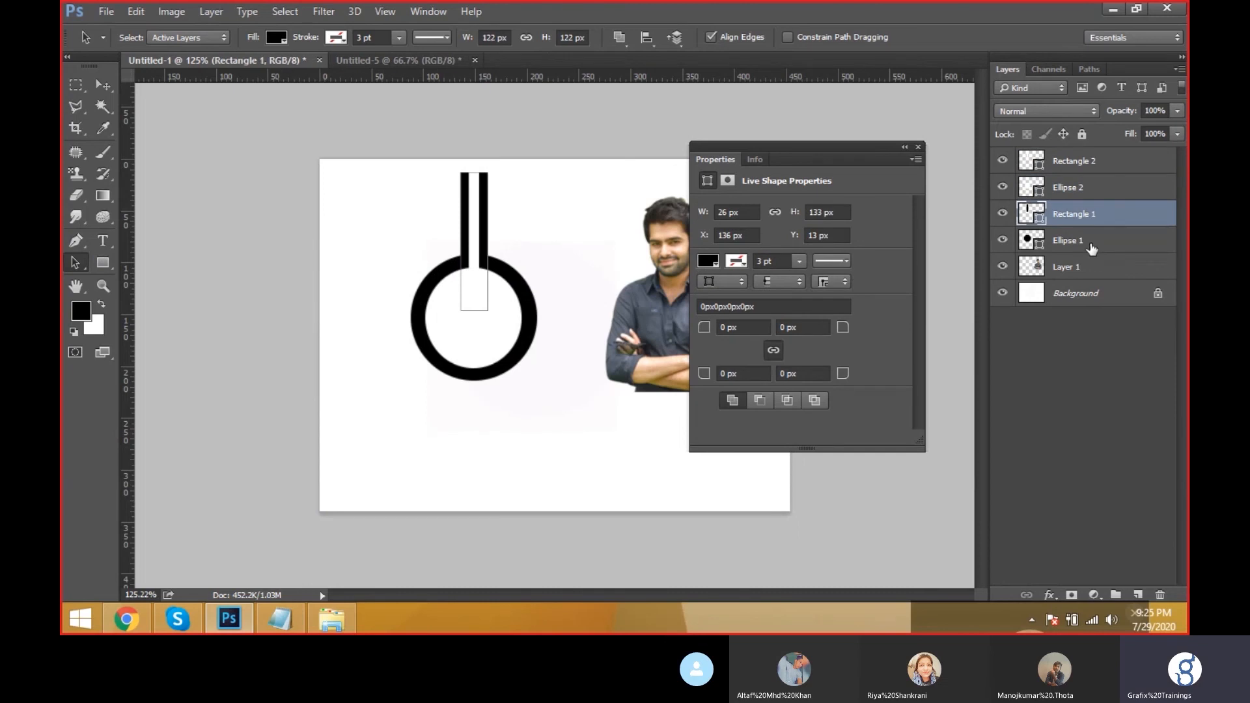
pyautogui.click(1094, 241)
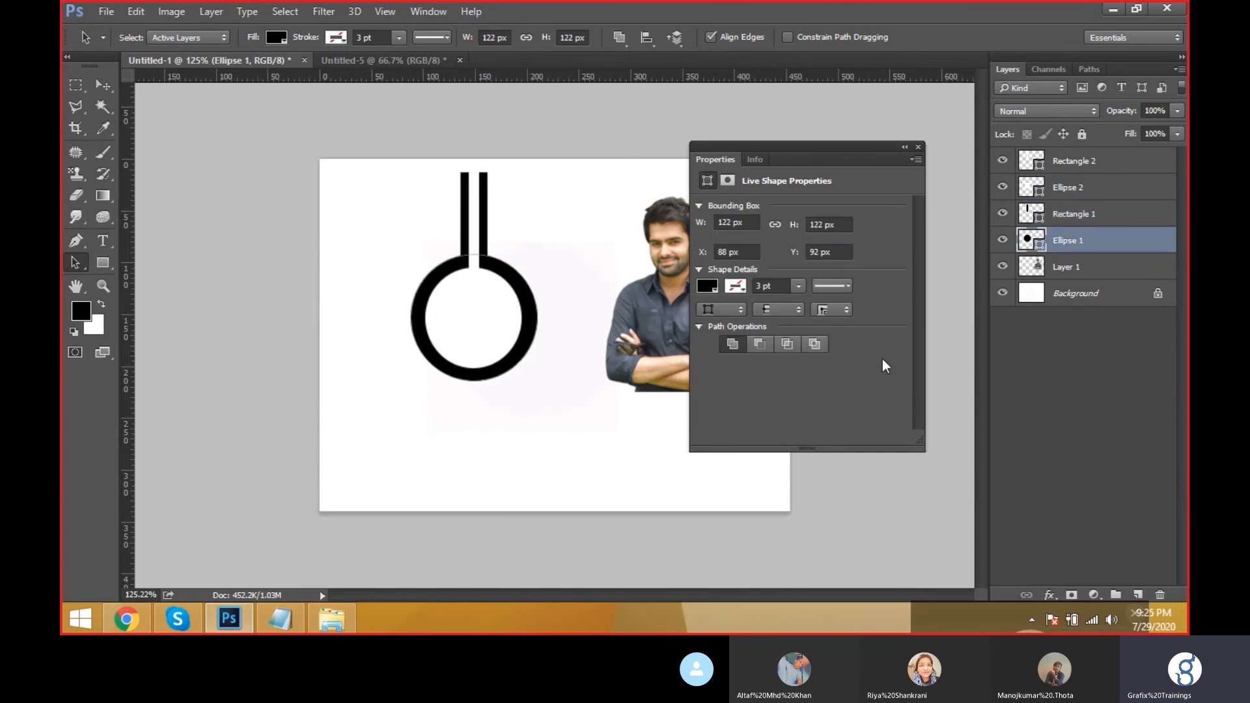
# Step: Move the white ellipse sideways inside the black circle and undo the move
pyautogui.scroll(1, 572, 280)
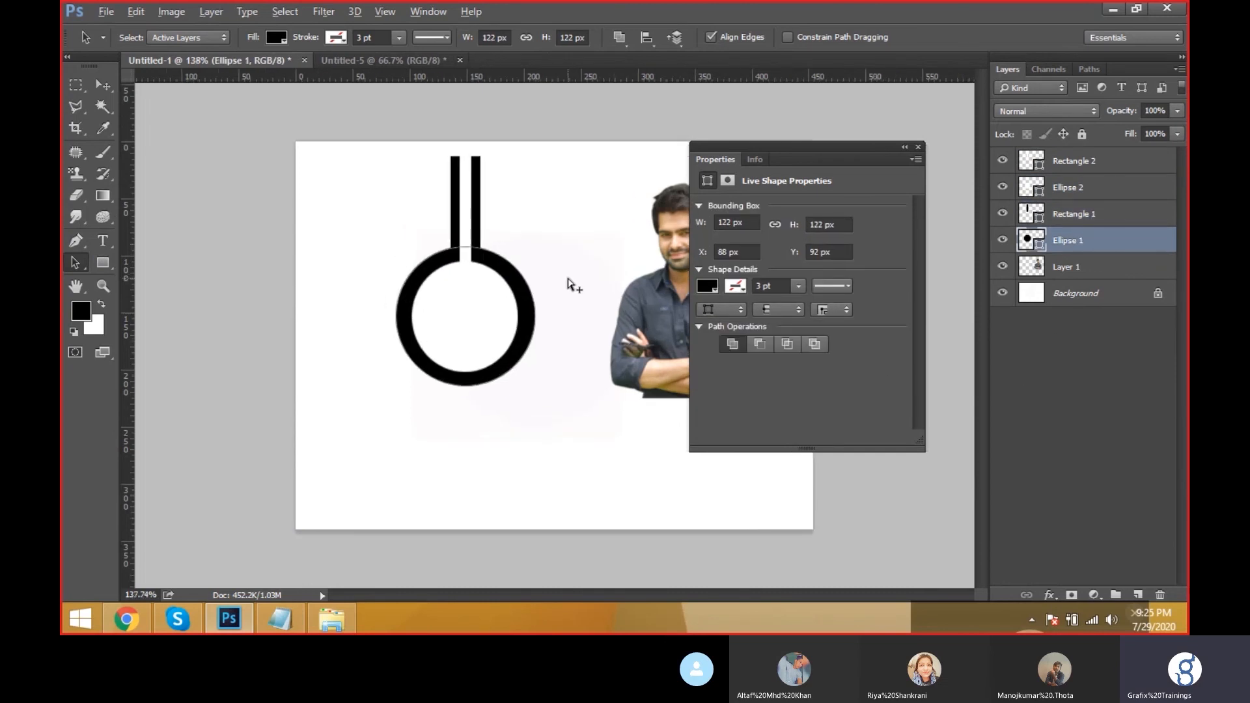
pyautogui.rightClick(503, 303)
pyautogui.press('Escape')
pyautogui.press('v')
pyautogui.moveTo(494, 320); pyautogui.dragTo(510, 319)
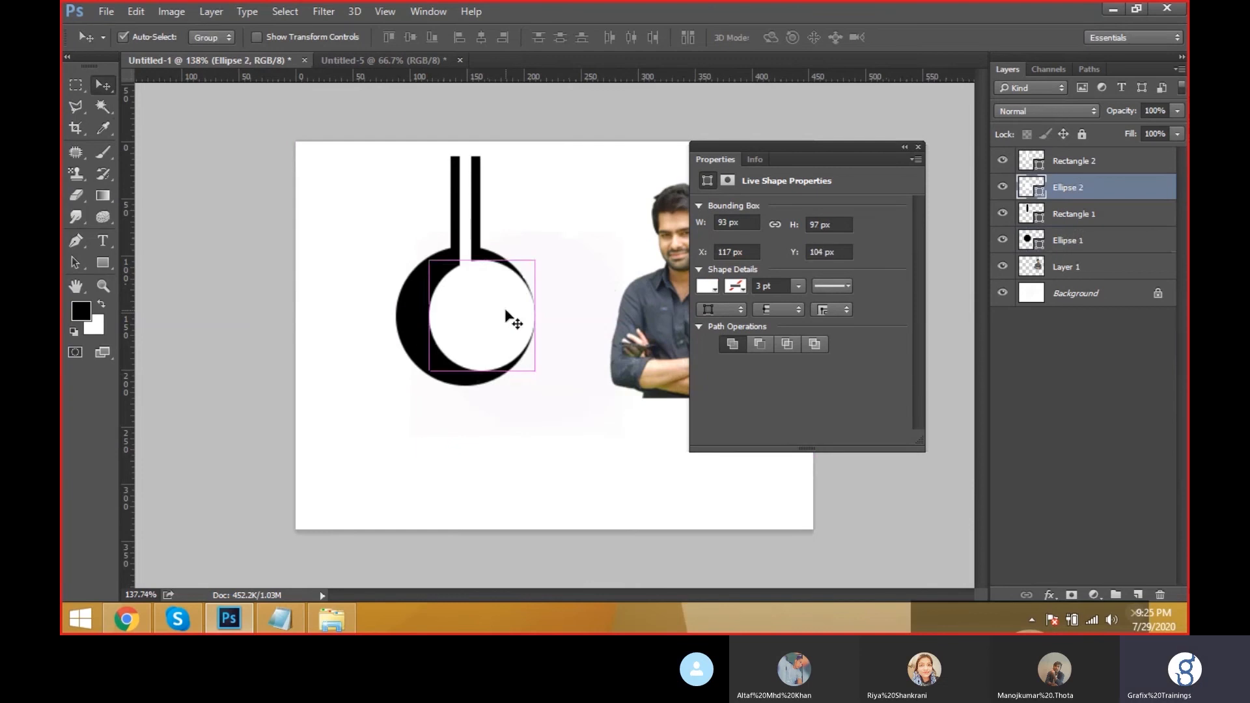
pyautogui.hotkey('ctrl', 'z')
# Step: Select the black circle and the white ellipse together and check which path arrangement and path operations are available
pyautogui.keyDown('shift'); pyautogui.rightClick(525, 297); pyautogui.keyUp('shift')
pyautogui.keyDown('shift'); pyautogui.click(533, 304); pyautogui.keyUp('shift')
pyautogui.press('a')
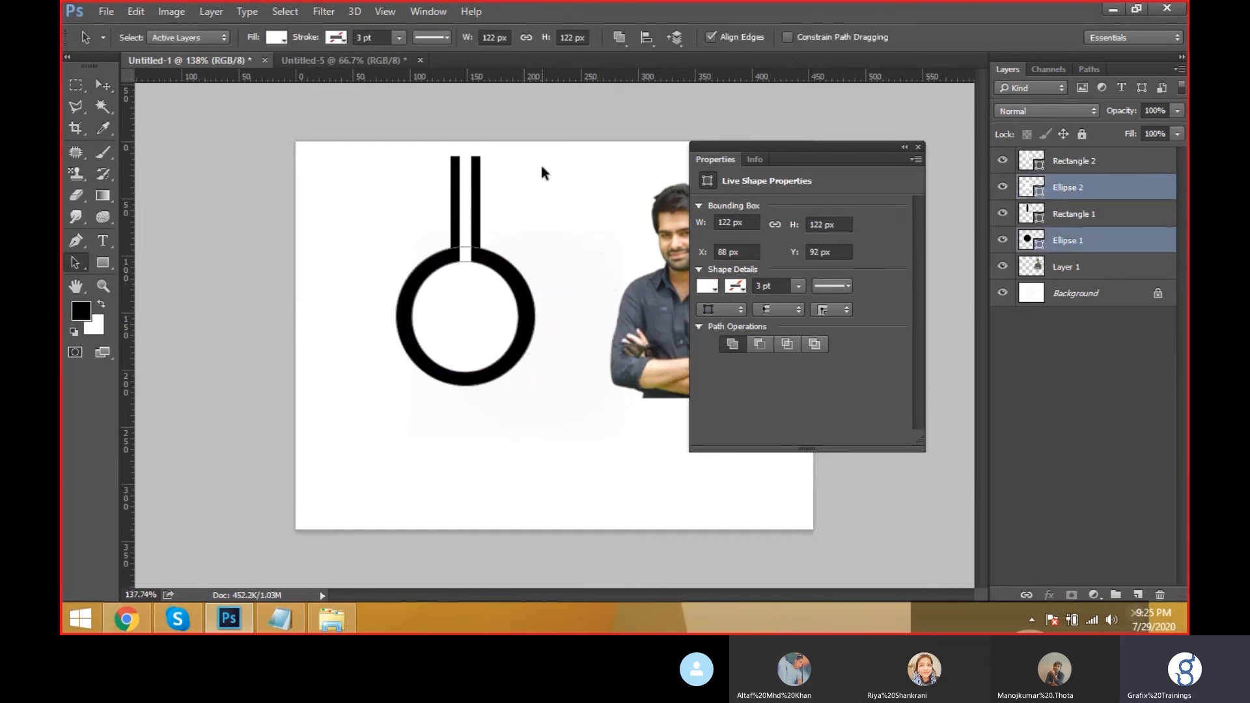
pyautogui.click(675, 37)
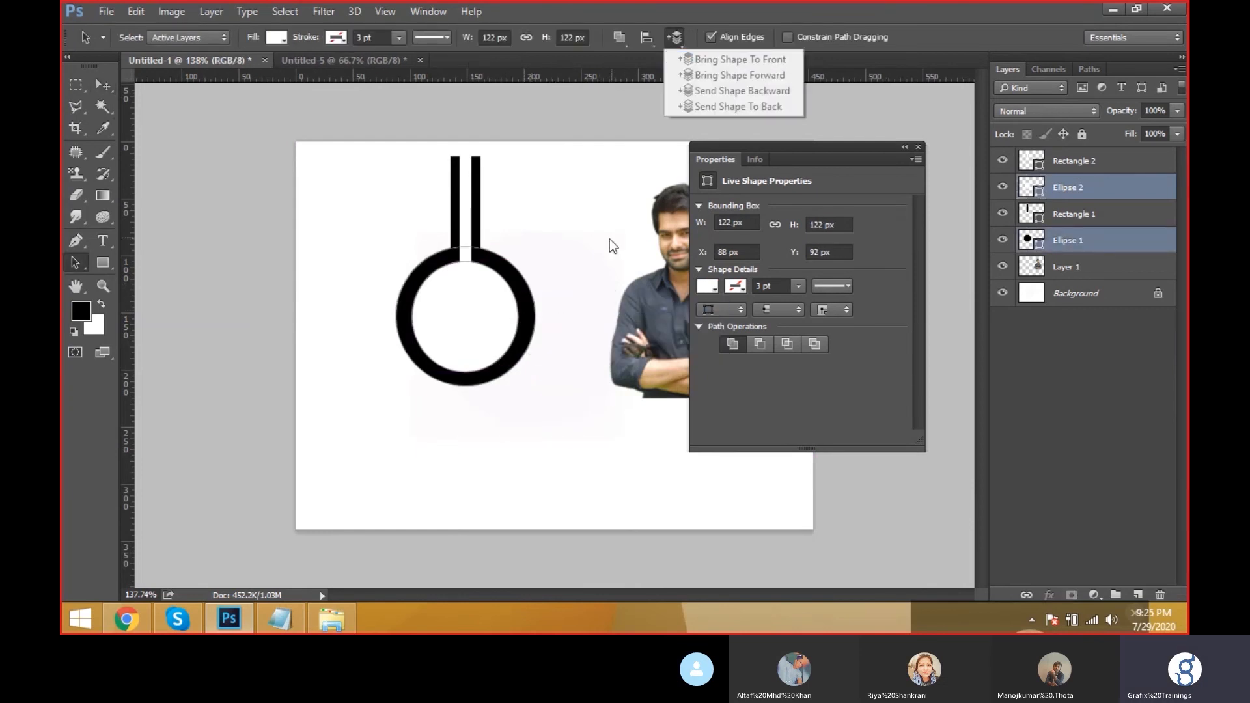
pyautogui.click(619, 38)
pyautogui.click(636, 39)
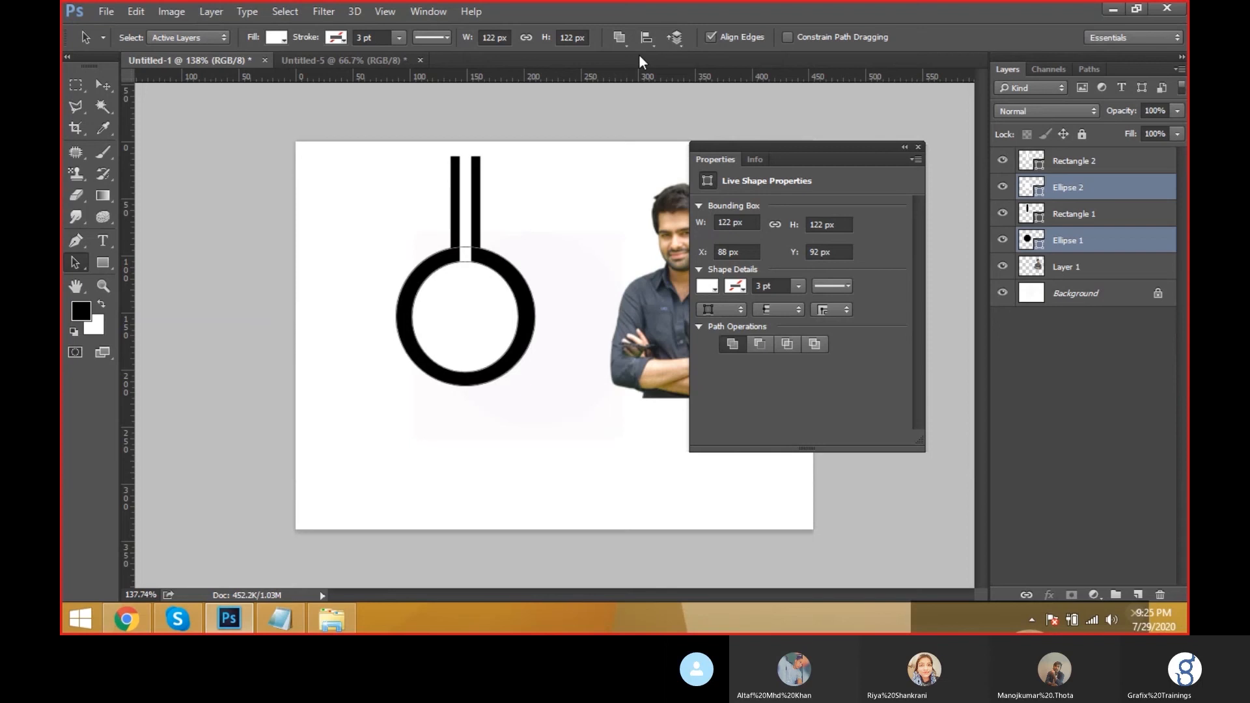
# Step: Select the white ellipse on its own again, try shifting it, and undo the move
pyautogui.press('v')
pyautogui.moveTo(532, 306)
pyautogui.mouseDown()
pyautogui.moveTo(548, 304)
pyautogui.moveTo(538, 306)
pyautogui.mouseUp()
pyautogui.rightClick(518, 314)
pyautogui.click(531, 318)
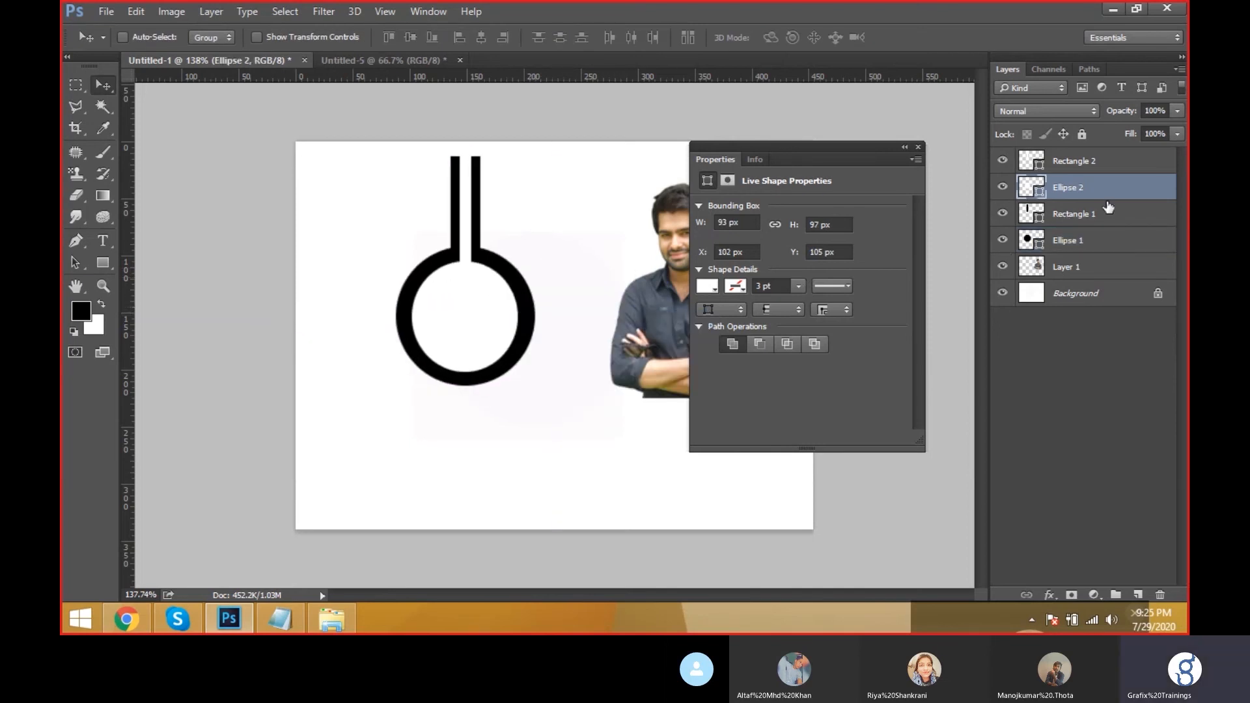
pyautogui.rightClick(518, 304)
pyautogui.click(530, 312)
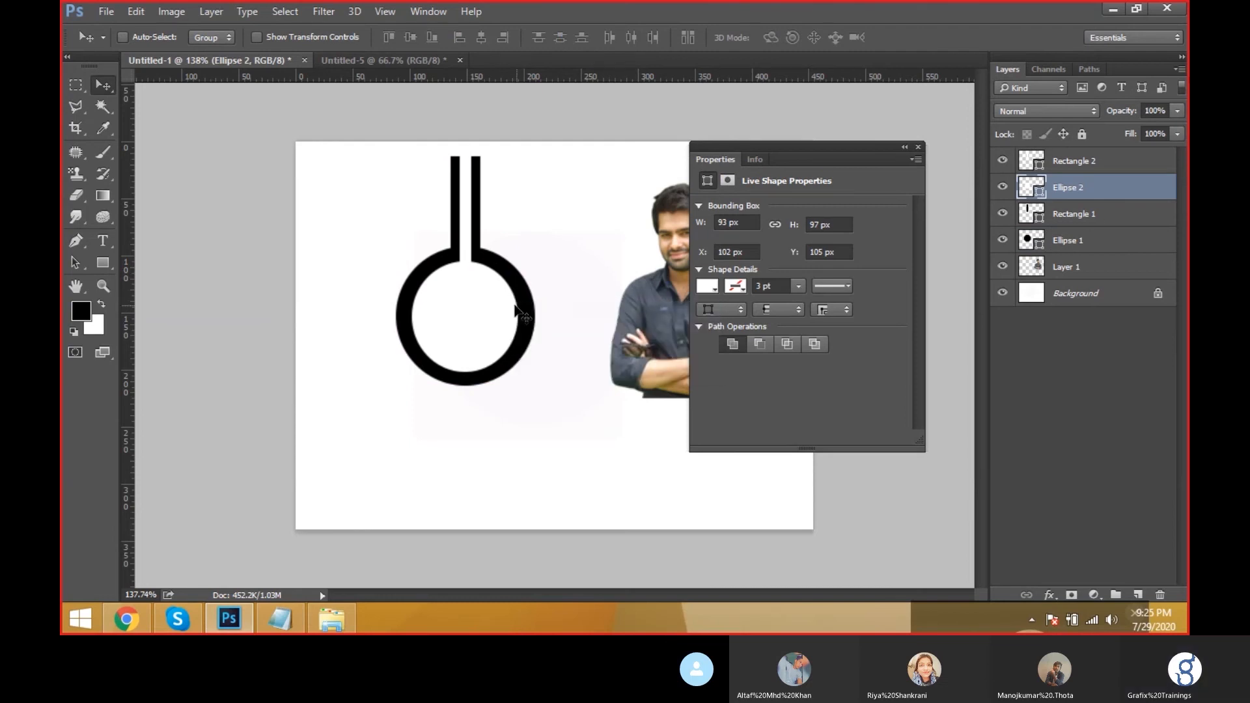
pyautogui.moveTo(529, 313); pyautogui.dragTo(488, 322)
pyautogui.hotkey('ctrl', 'z')
# Step: Select all four shape layers of the ring-and-bar design and delete them
pyautogui.press('a')
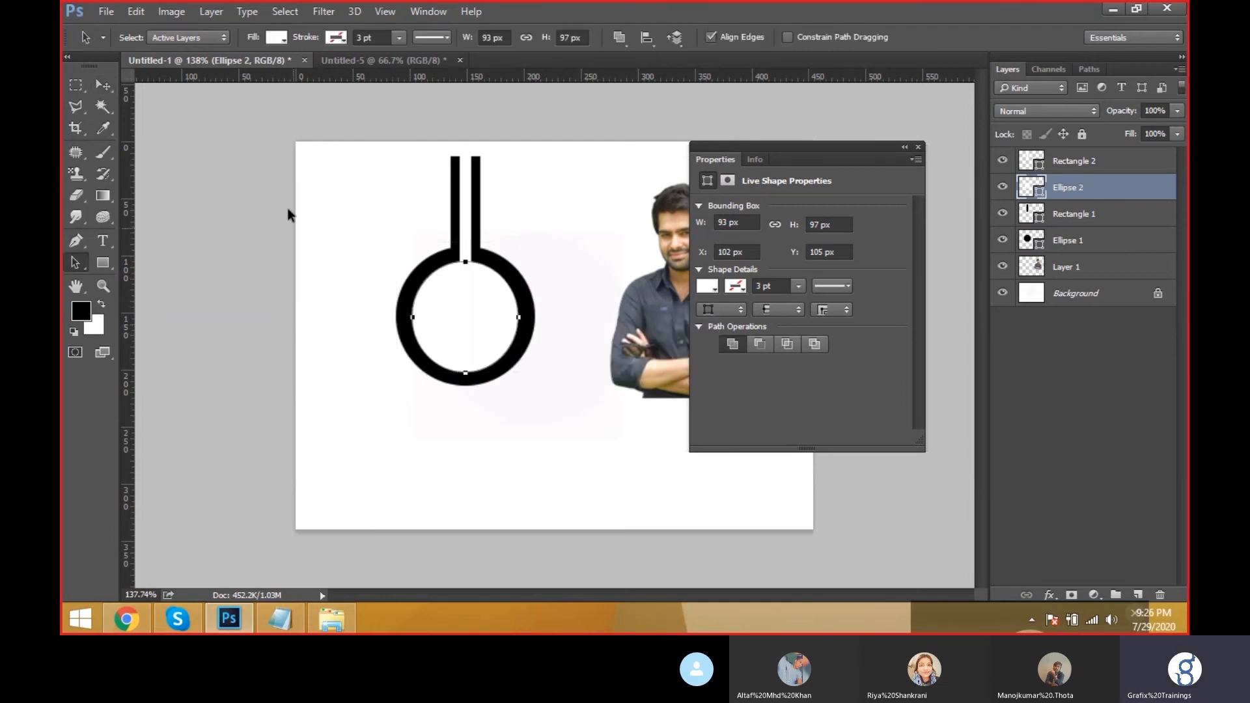
pyautogui.click(133, 11)
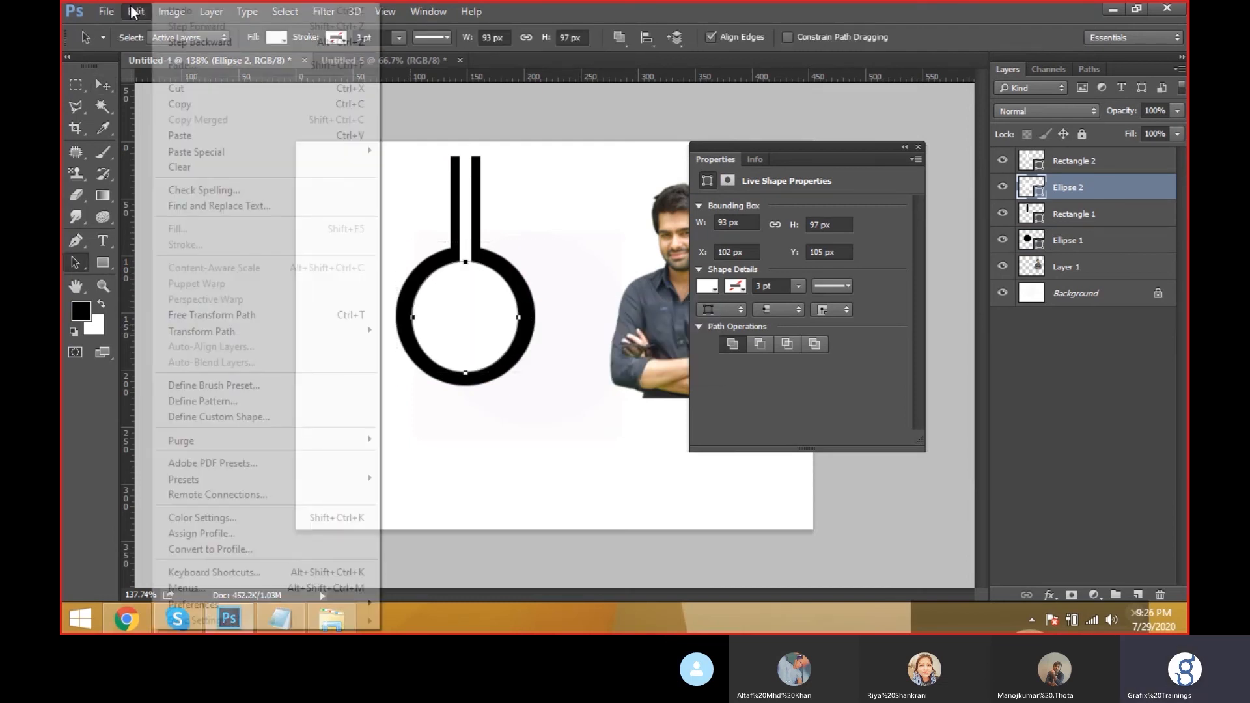
pyautogui.click(549, 292)
pyautogui.press('v')
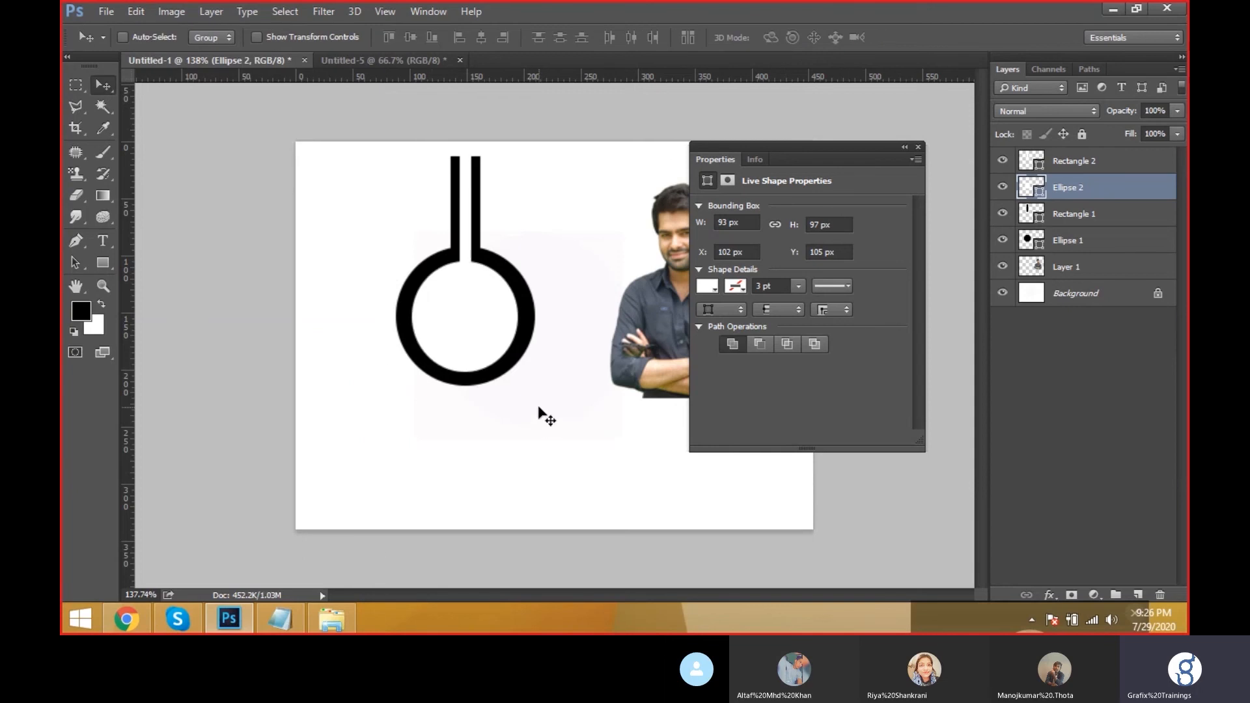
pyautogui.moveTo(370, 117); pyautogui.dragTo(542, 411)
pyautogui.hotkey('ctrl', 'e')
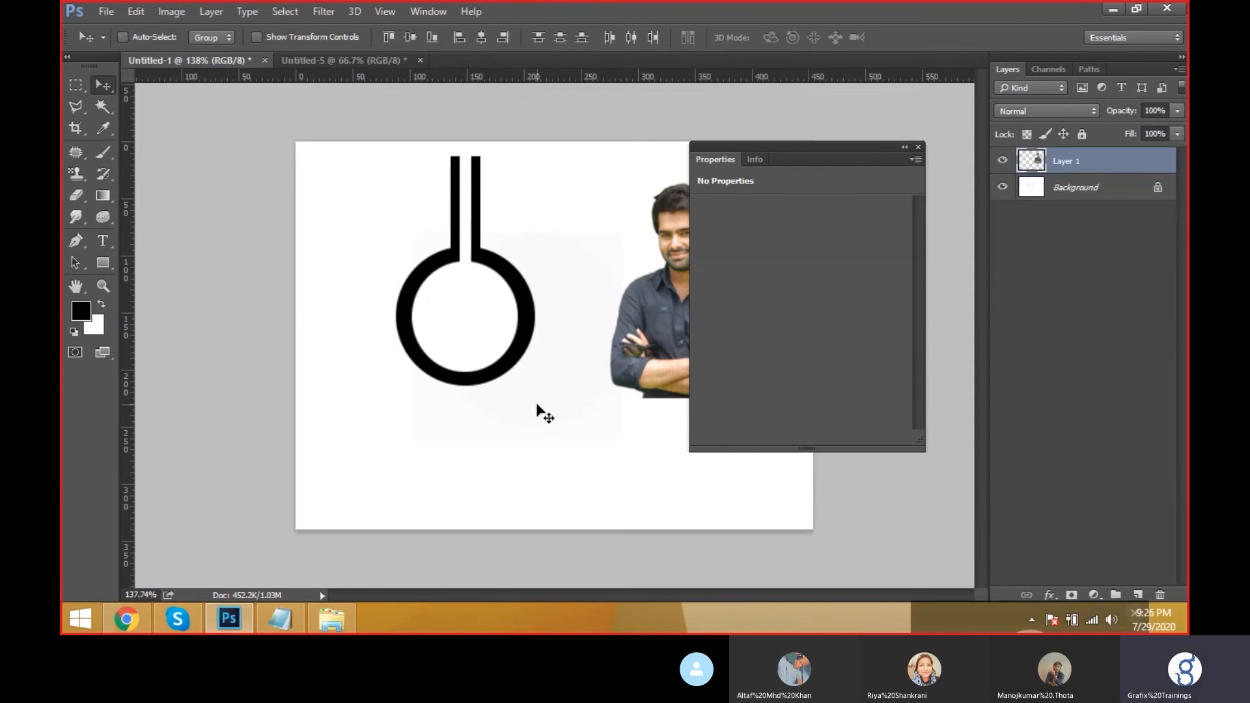
# Step: Set the Ellipse tool to Path mode and draw a circular path about 149 × 149 px in the canvas's left half
pyautogui.click(103, 263)
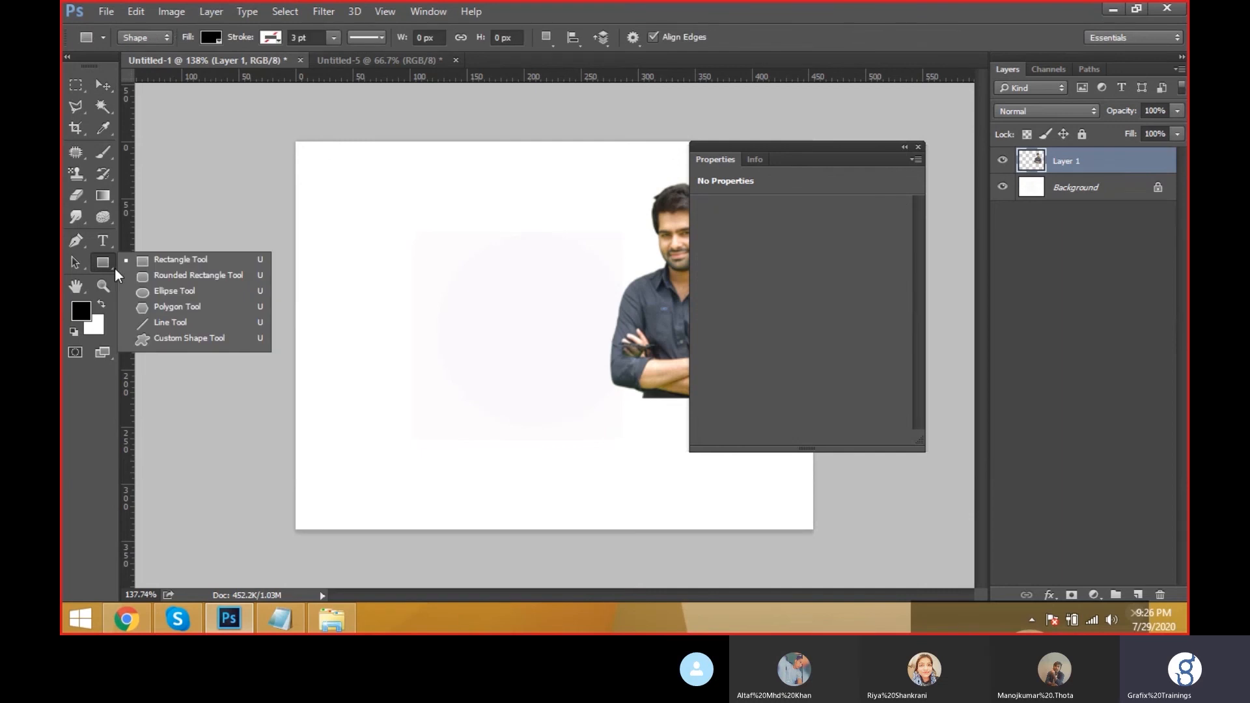
pyautogui.click(176, 287)
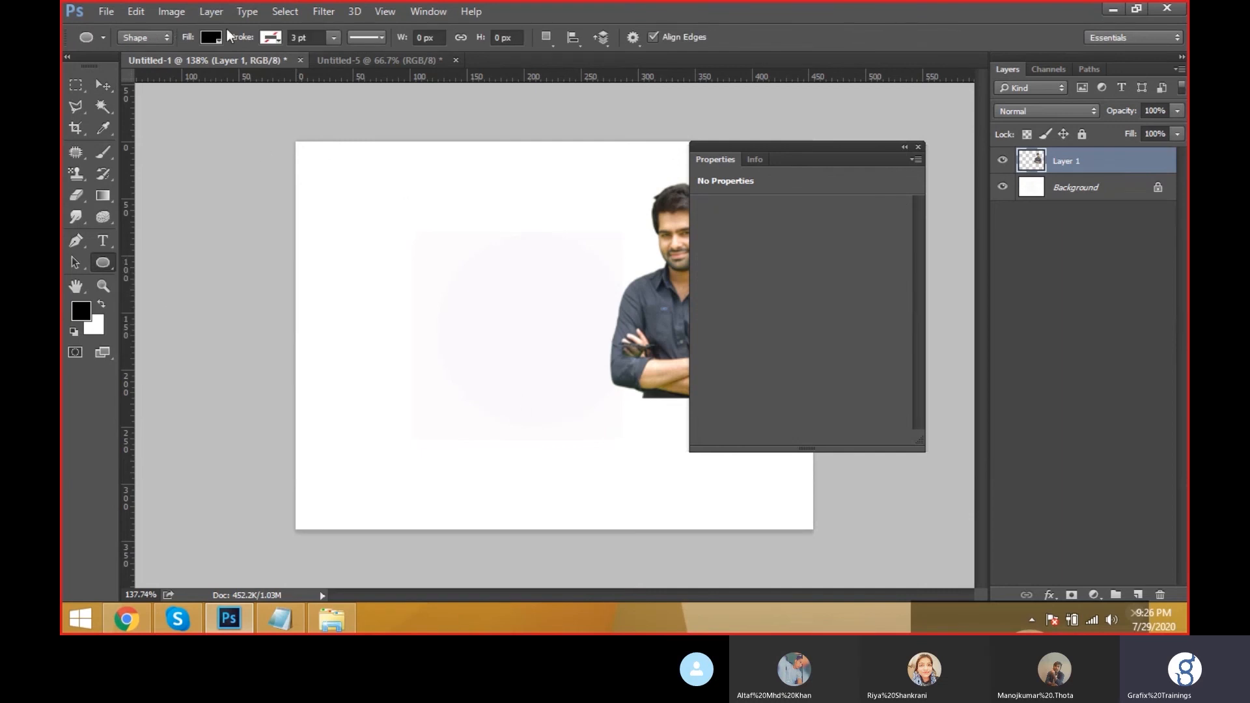
pyautogui.click(165, 39)
pyautogui.click(139, 66)
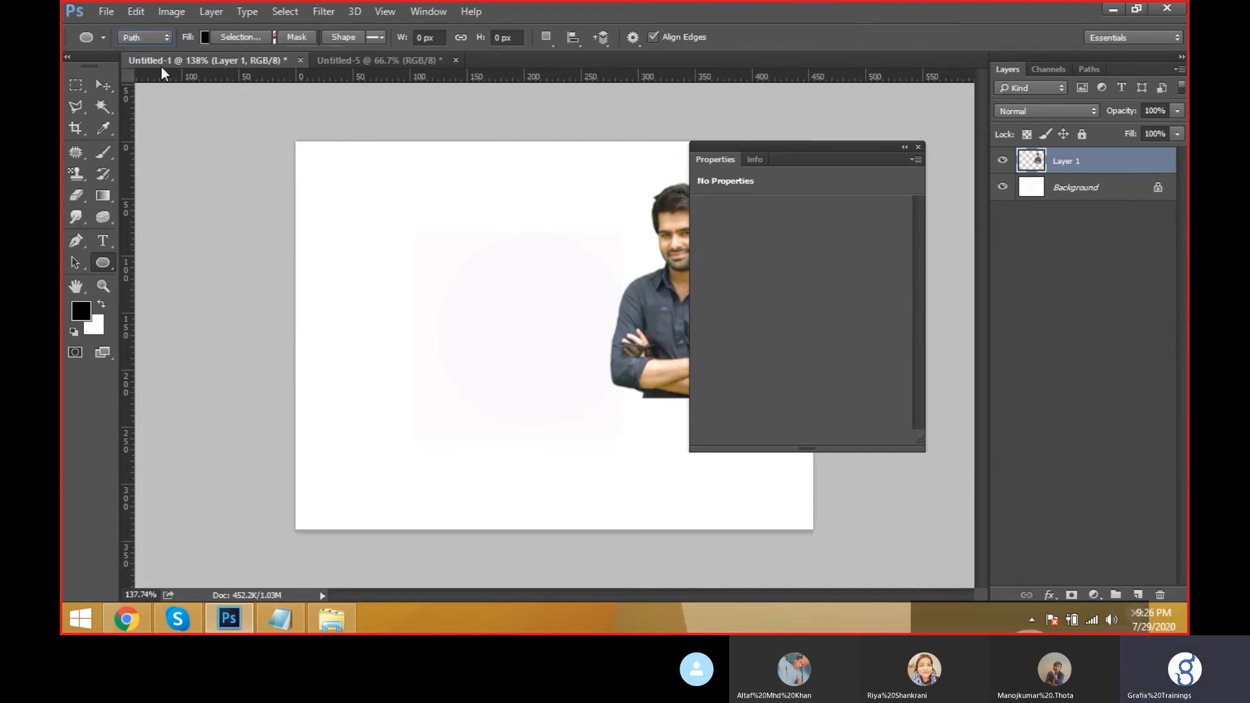
pyautogui.moveTo(349, 237); pyautogui.dragTo(521, 428)
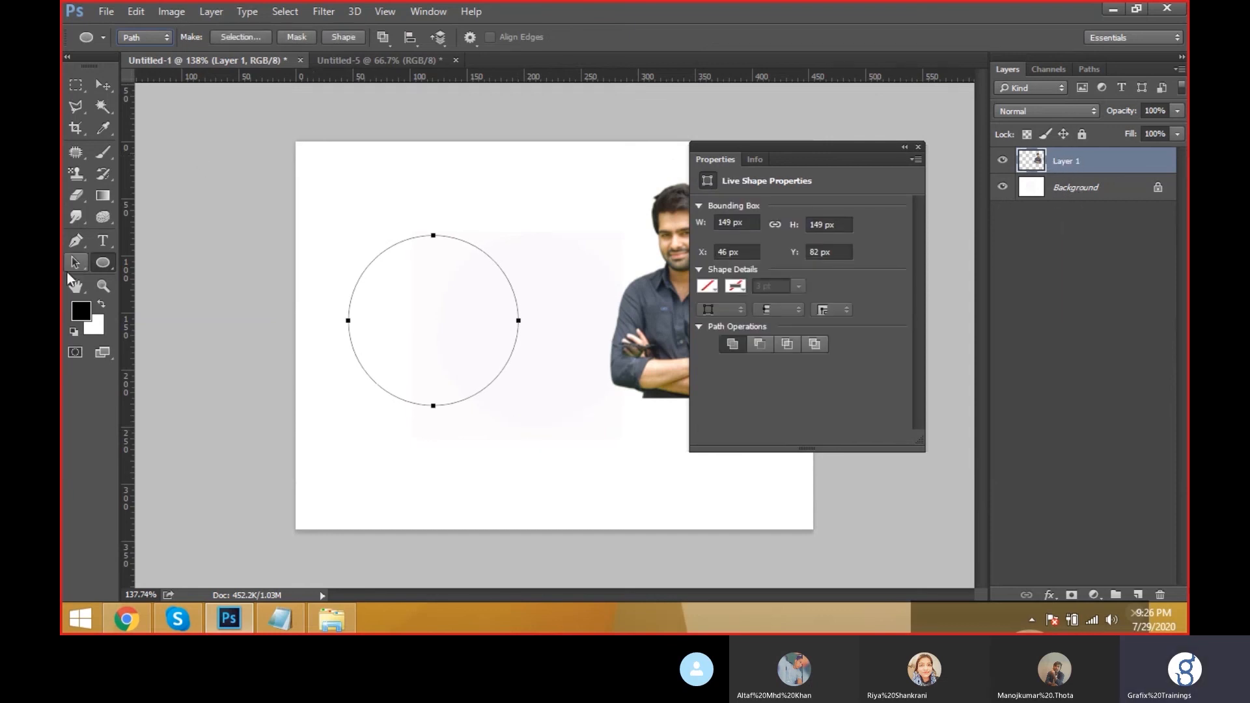
# Step: Draw a second circular path about 88 px wide inside the first and scale it from its centre to 122.73%
pyautogui.rightClick(105, 259)
pyautogui.click(142, 297)
pyautogui.moveTo(398, 262); pyautogui.dragTo(482, 419)
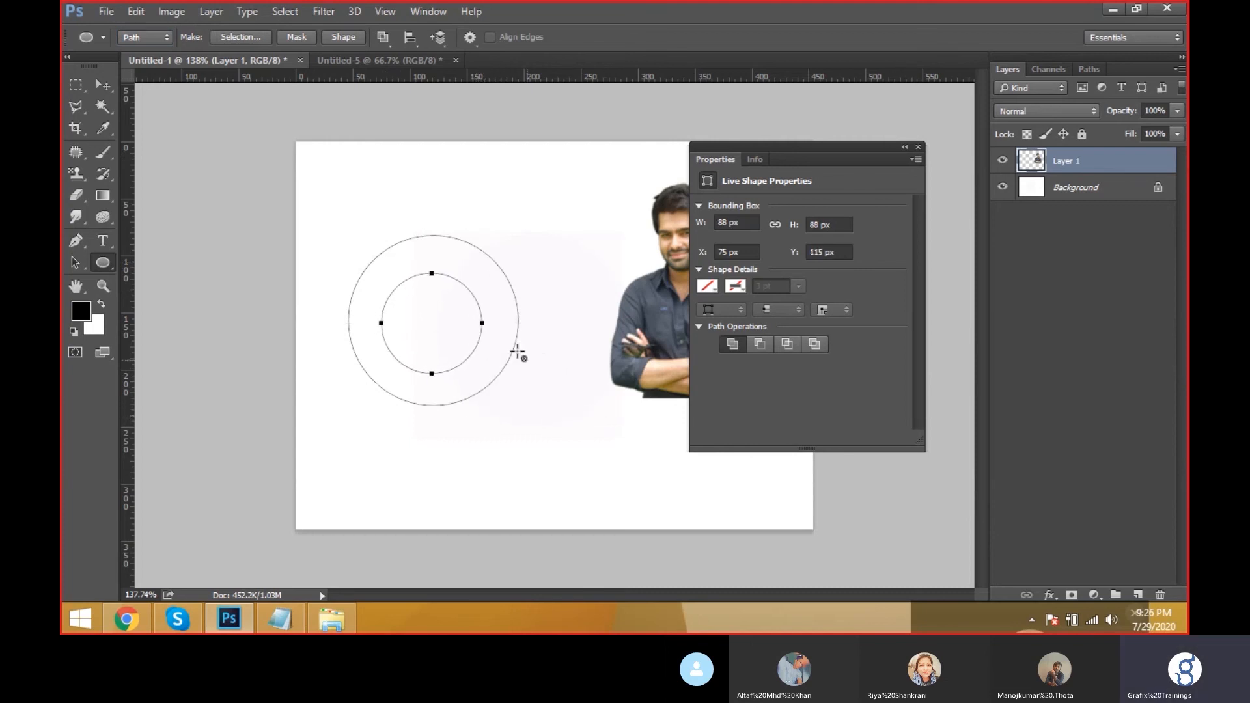
pyautogui.hotkey('ctrl', 't')
pyautogui.moveTo(482, 274); pyautogui.dragTo(493, 261)
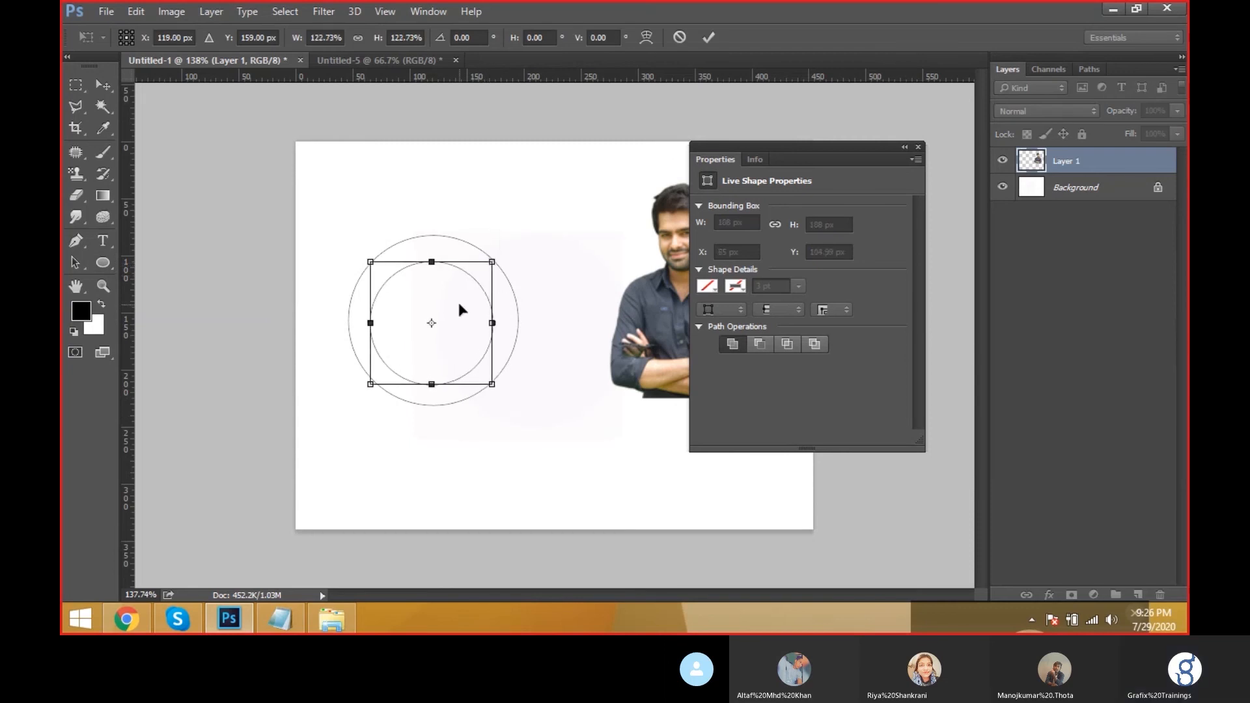
pyautogui.press('Return')
# Step: Nudge the inner circle path to X 67 px, Y 104 px so that it is centred within the outer circle
pyautogui.press('v')
pyautogui.click(489, 318)
pyautogui.press('a')
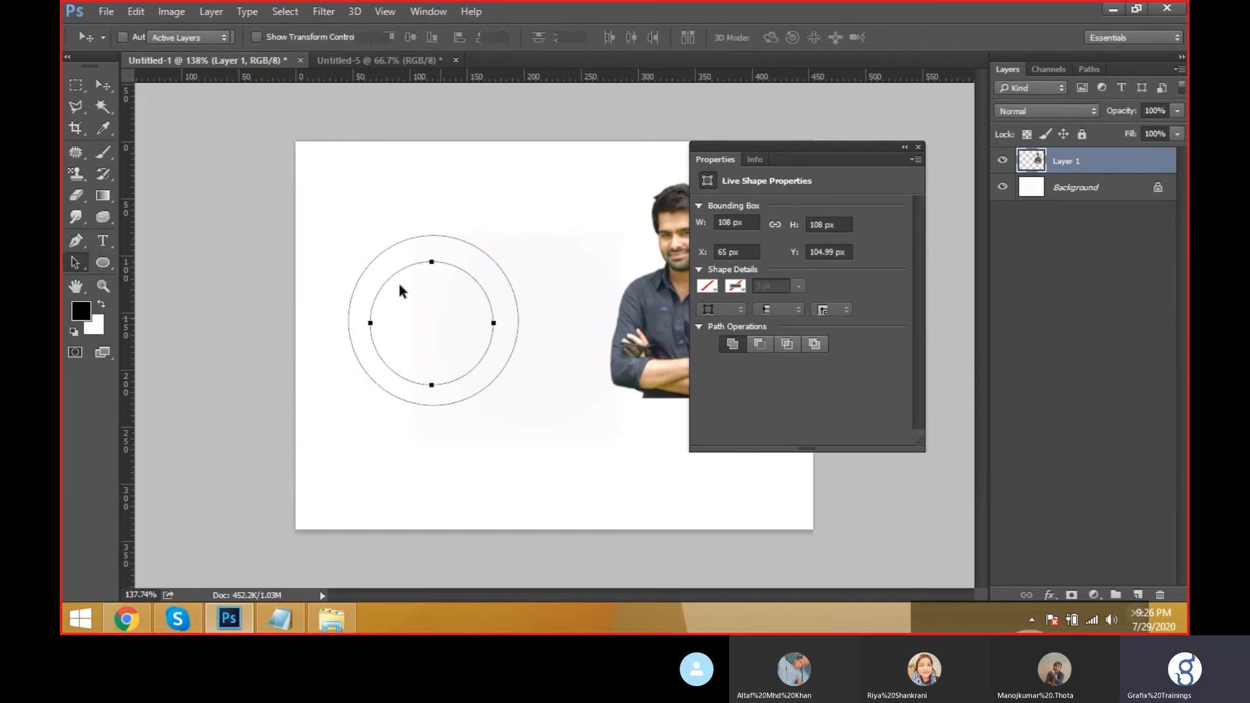
pyautogui.moveTo(346, 233); pyautogui.dragTo(521, 450)
pyautogui.click(476, 356)
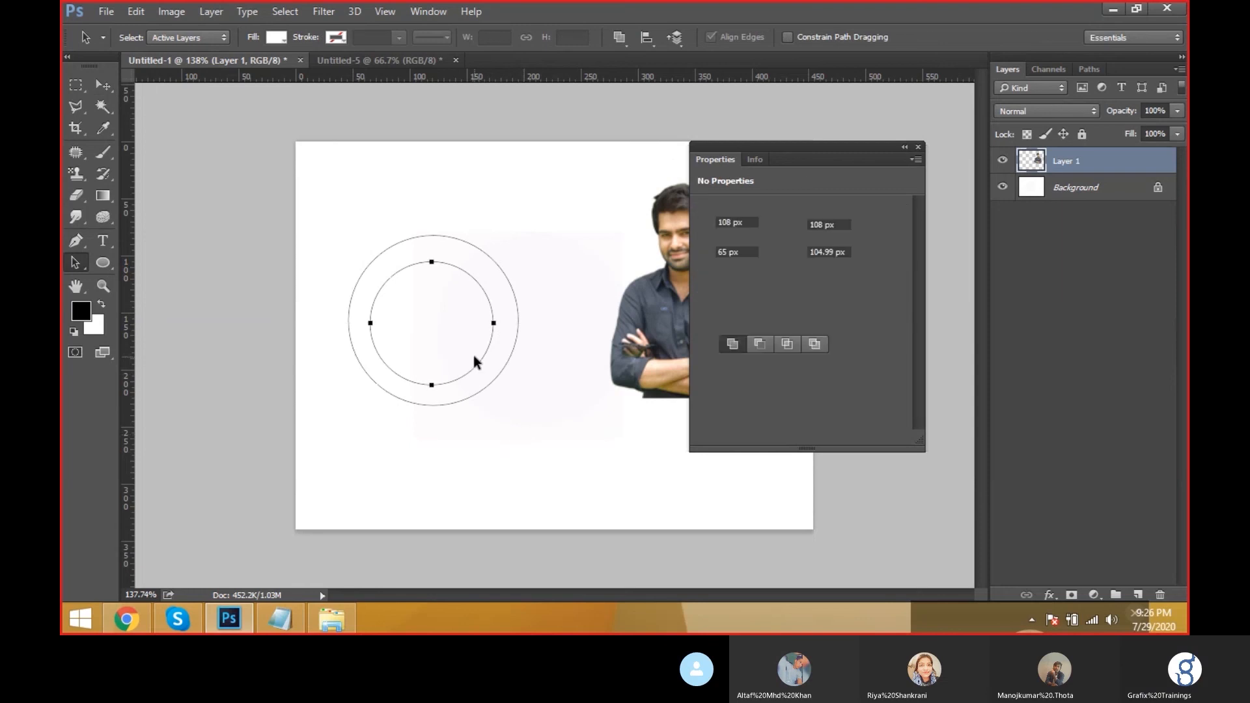
pyautogui.press('Down')
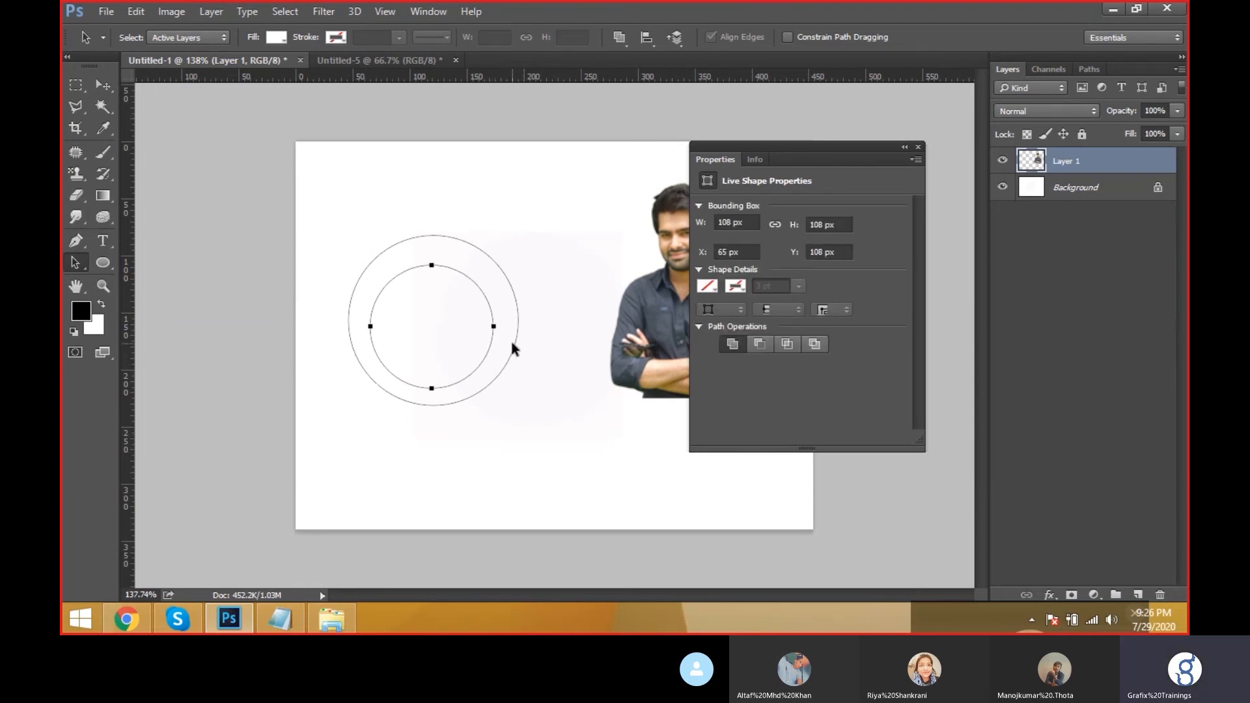
pyautogui.press('Up')
pyautogui.press('Up')
pyautogui.press('Right')
pyautogui.press('Right')
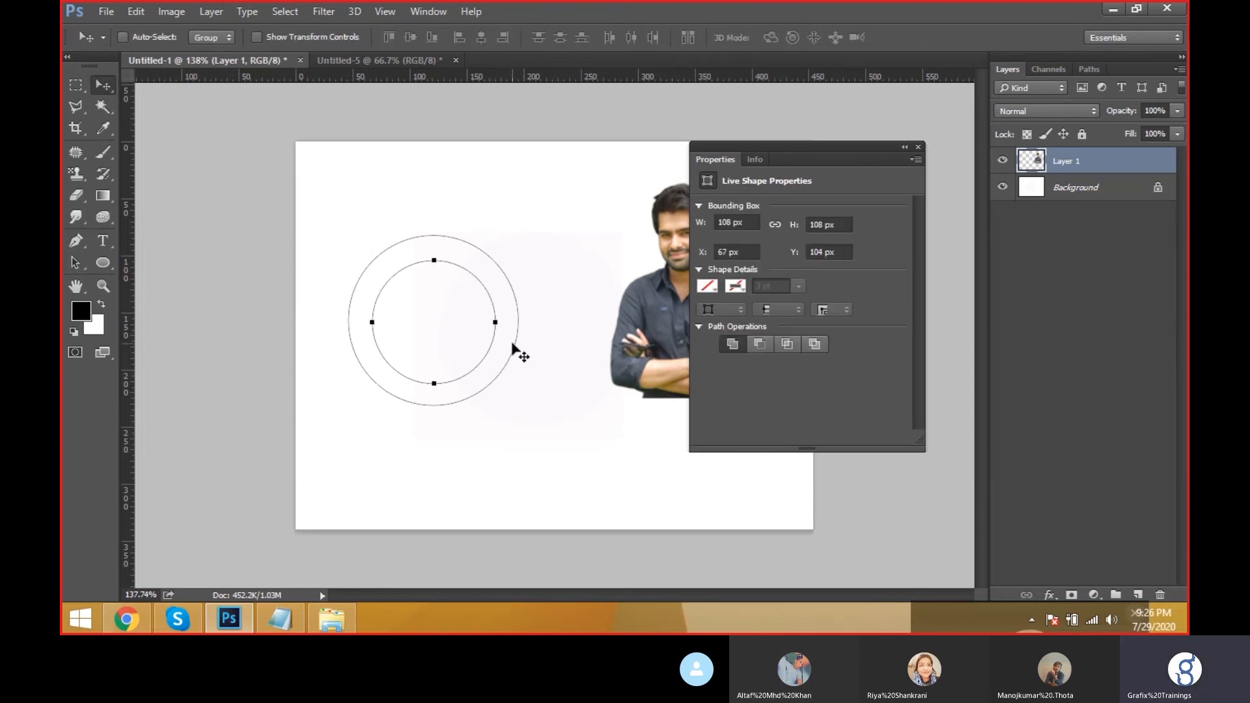
# Step: Select both circle paths, apply Subtract Front Shape to them, and select the outer circle alone
pyautogui.moveTo(295, 190); pyautogui.dragTo(604, 473)
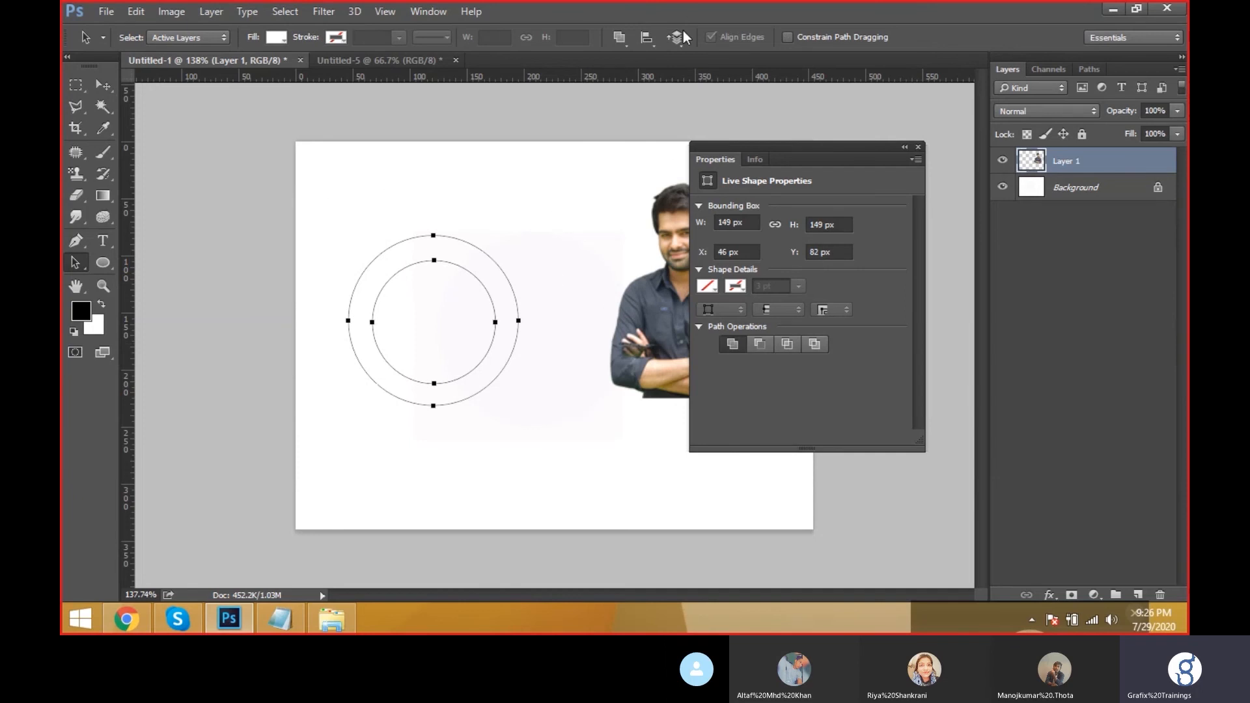
pyautogui.click(625, 41)
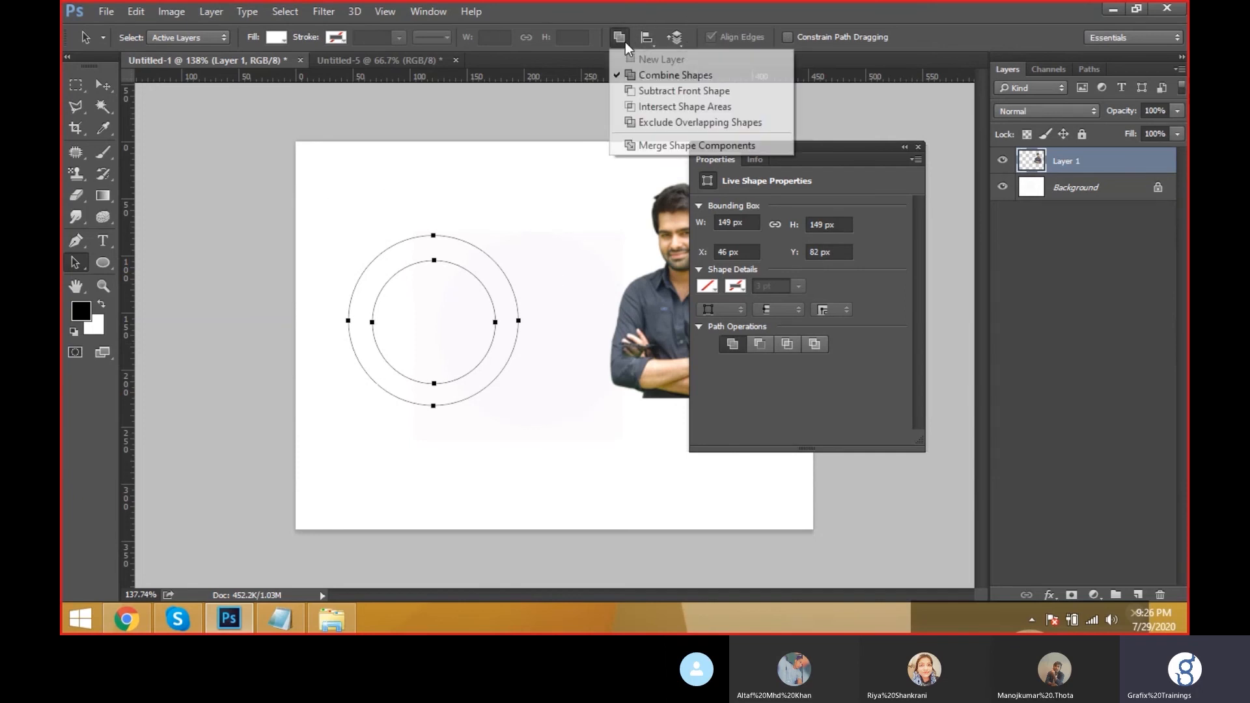
pyautogui.click(644, 94)
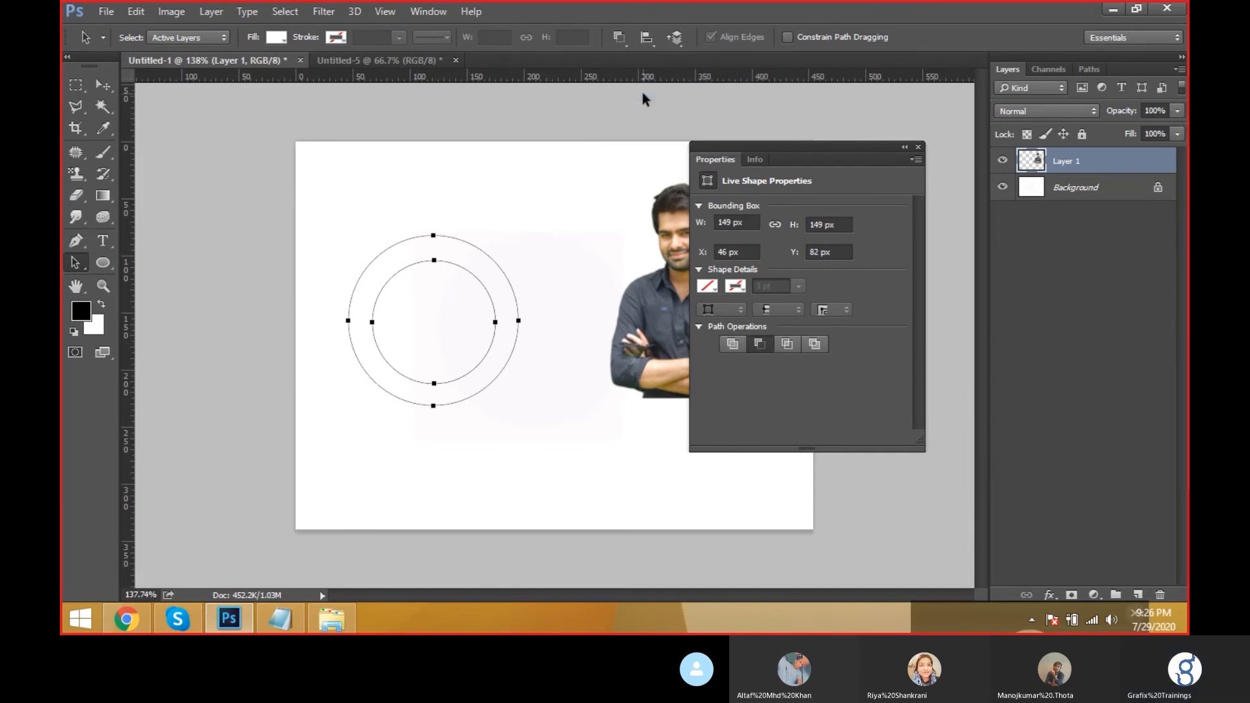
pyautogui.click(513, 285)
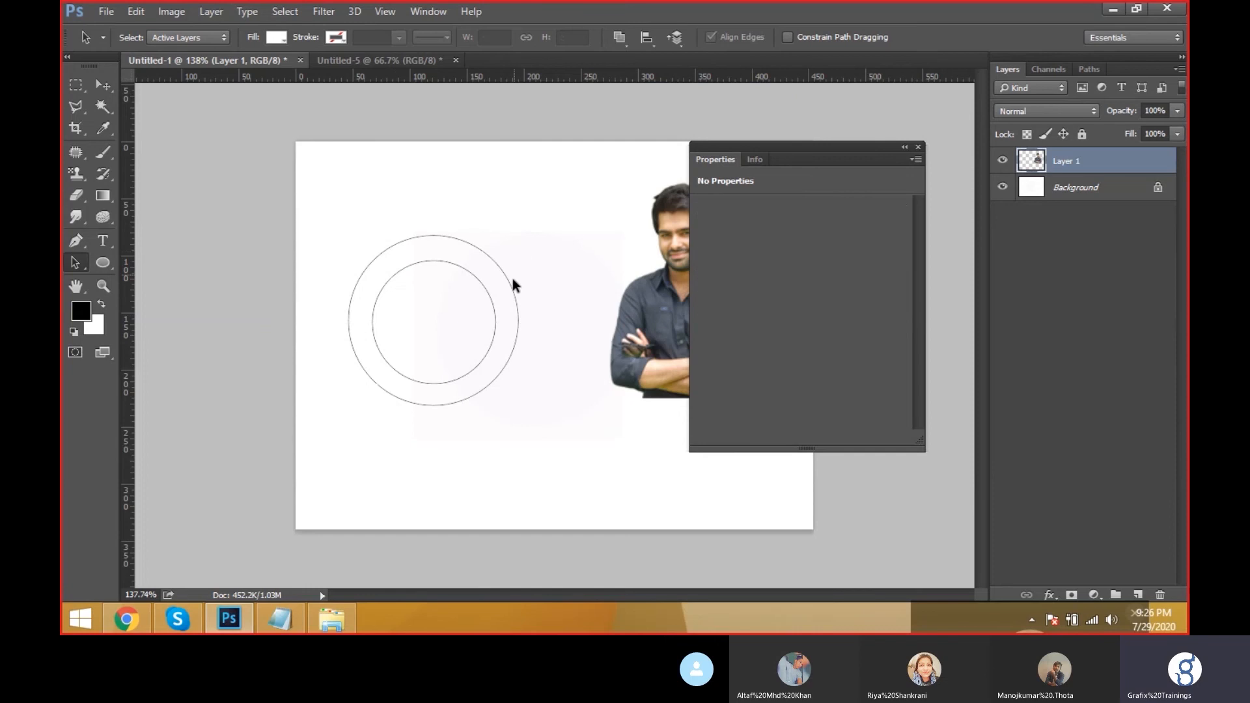
pyautogui.click(506, 266)
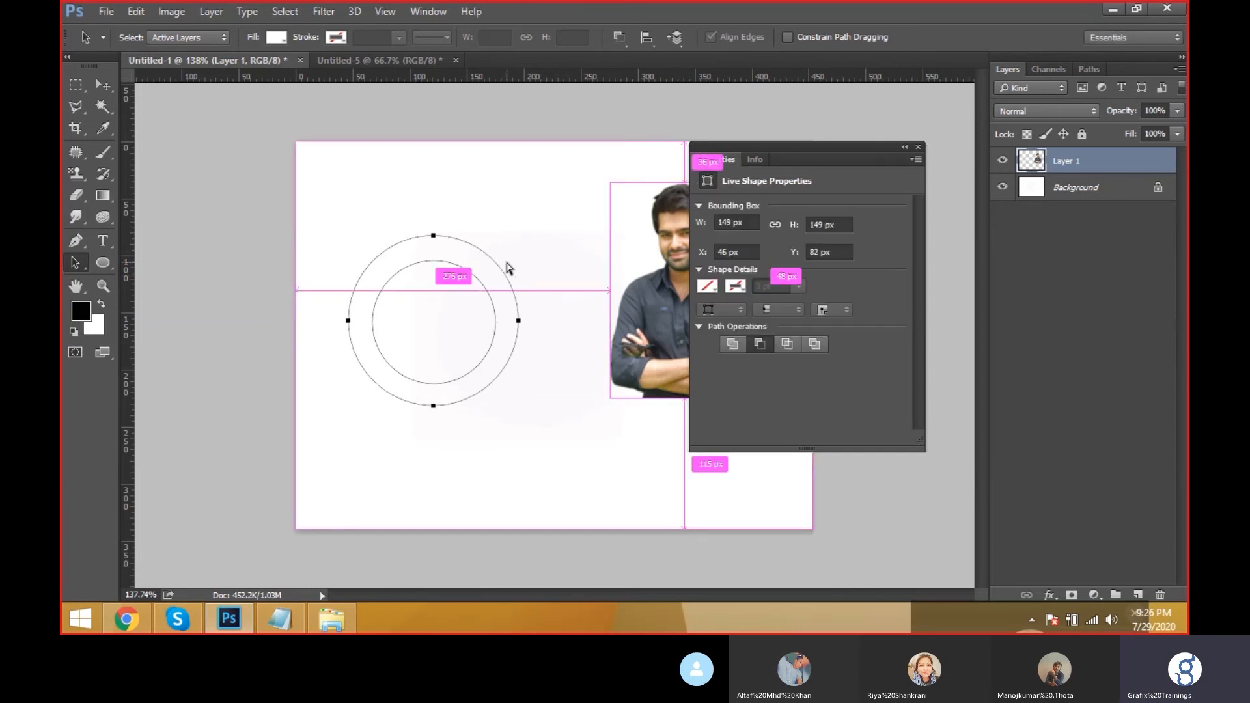
# Step: Undo the Subtract Front Shape operation and the earlier nudges of the inner circle path
pyautogui.hotkey('ctrl', 'alt', 'z')
pyautogui.hotkey('ctrl', 'alt', 'z')
pyautogui.hotkey('ctrl', 'alt', 'z')
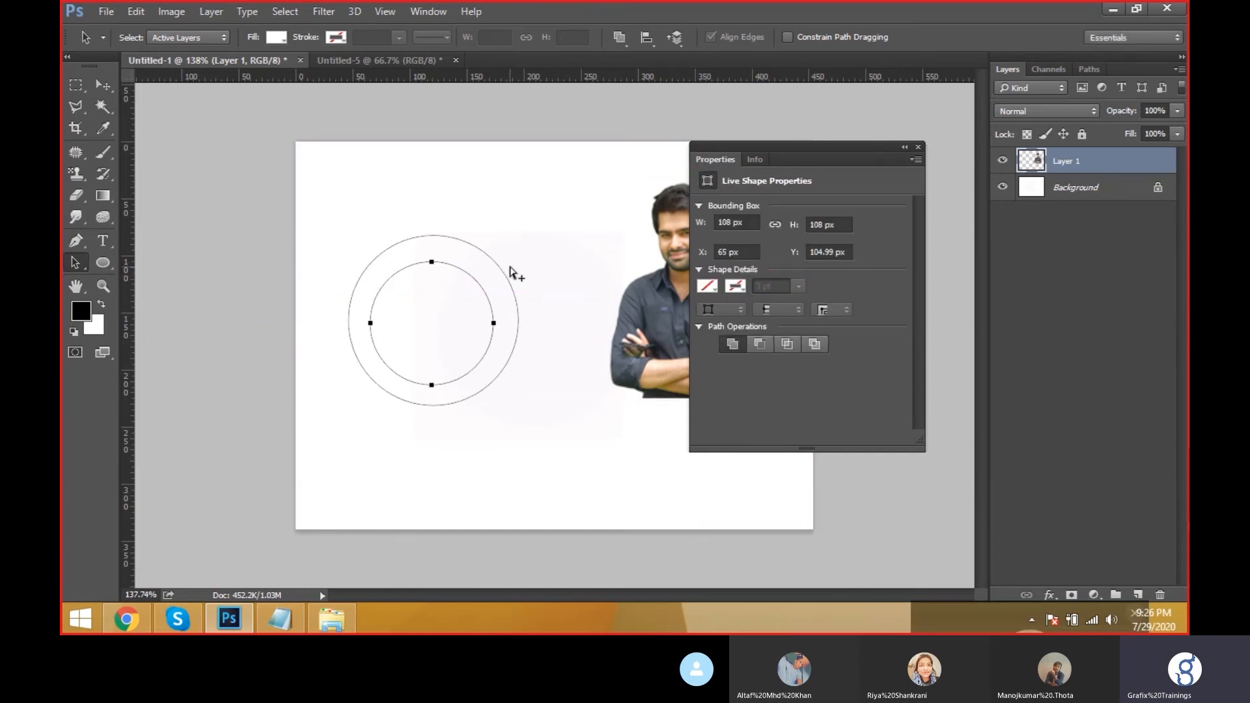
pyautogui.click(509, 264)
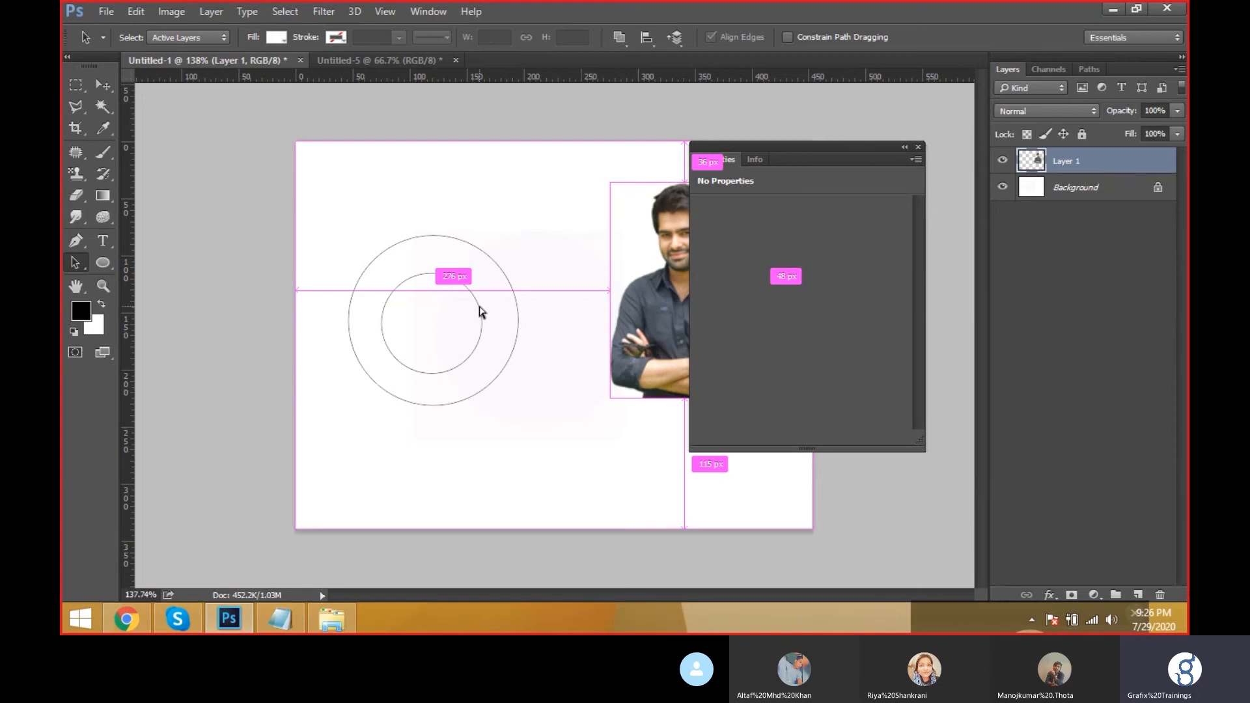
pyautogui.hotkey('ctrl', 'alt', 'z')
pyautogui.hotkey('ctrl', 'z')
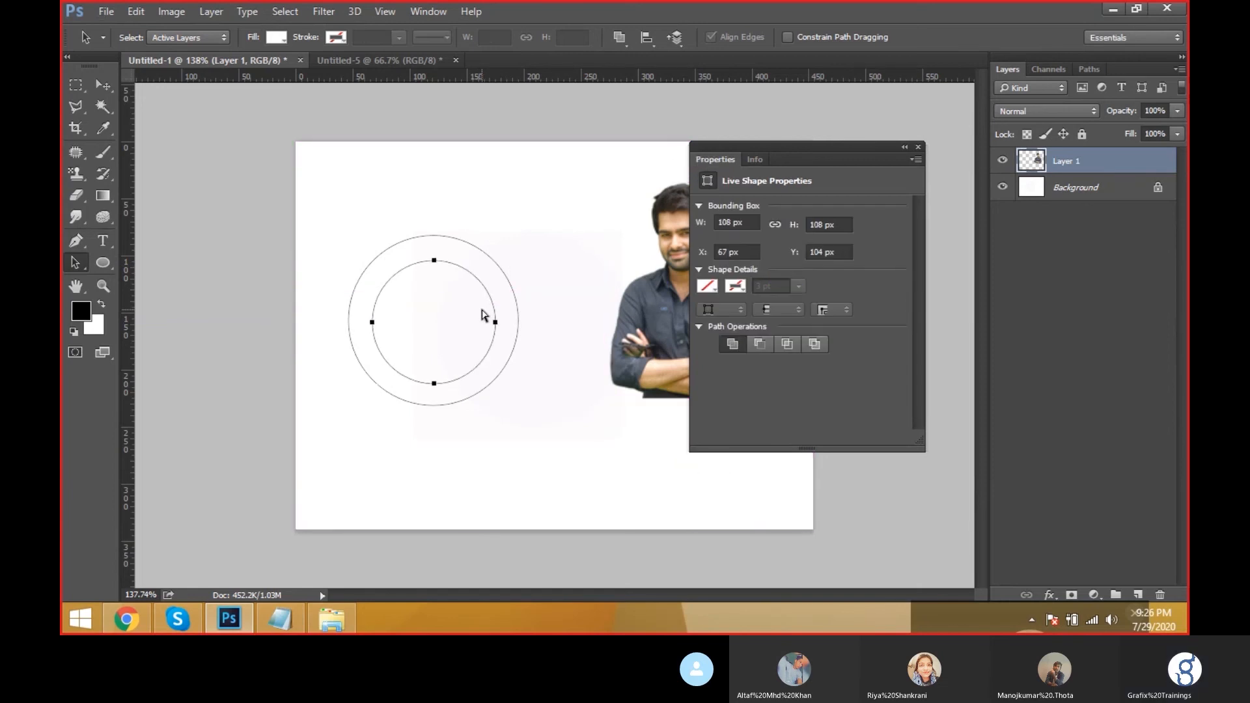
pyautogui.hotkey('ctrl', 'alt', 'z')
pyautogui.hotkey('ctrl', 'alt', 'z')
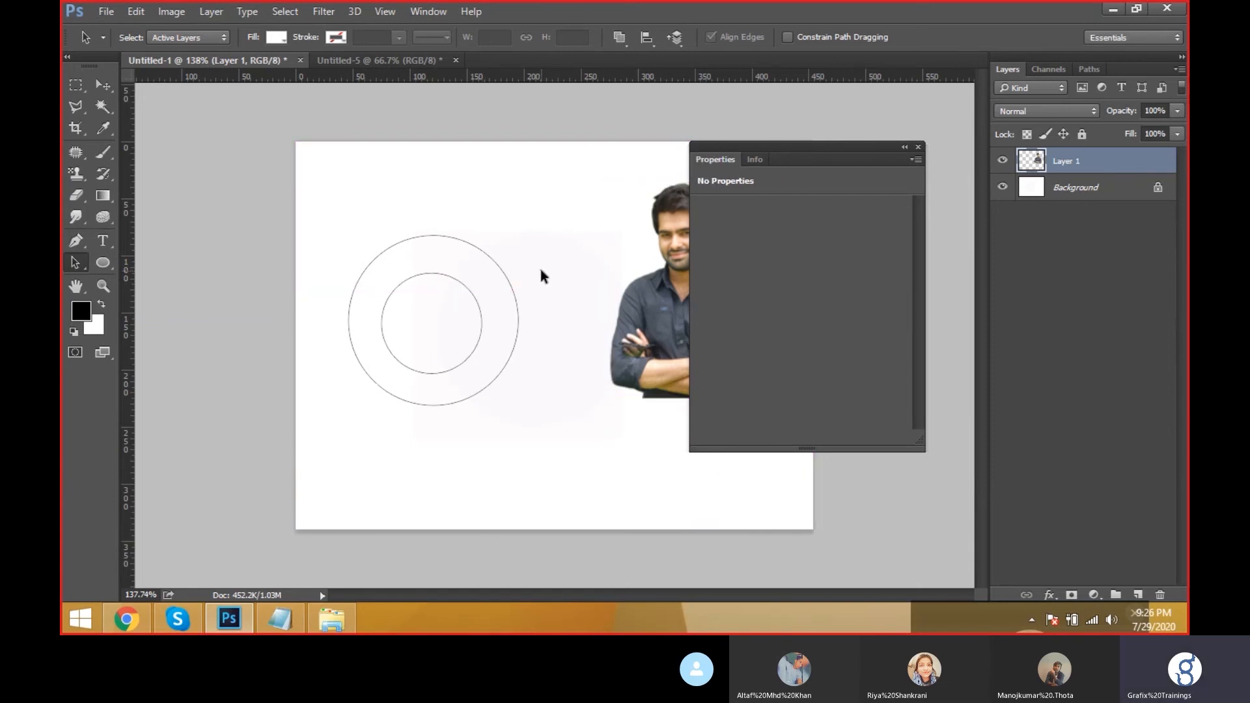
pyautogui.hotkey('ctrl', 'z')
pyautogui.click(496, 284)
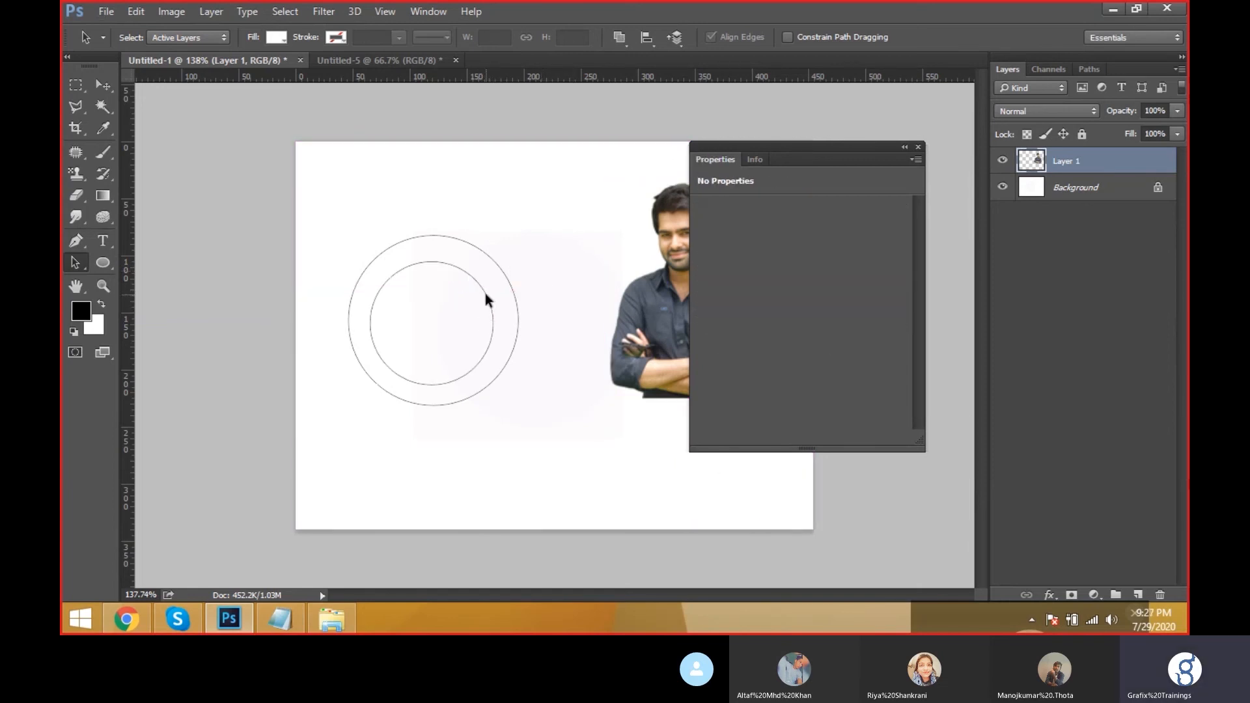
# Step: Try loading the two circle paths as a selection and undo it
pyautogui.moveTo(485, 293); pyautogui.dragTo(508, 303)
pyautogui.hotkey('ctrl', 'Return')
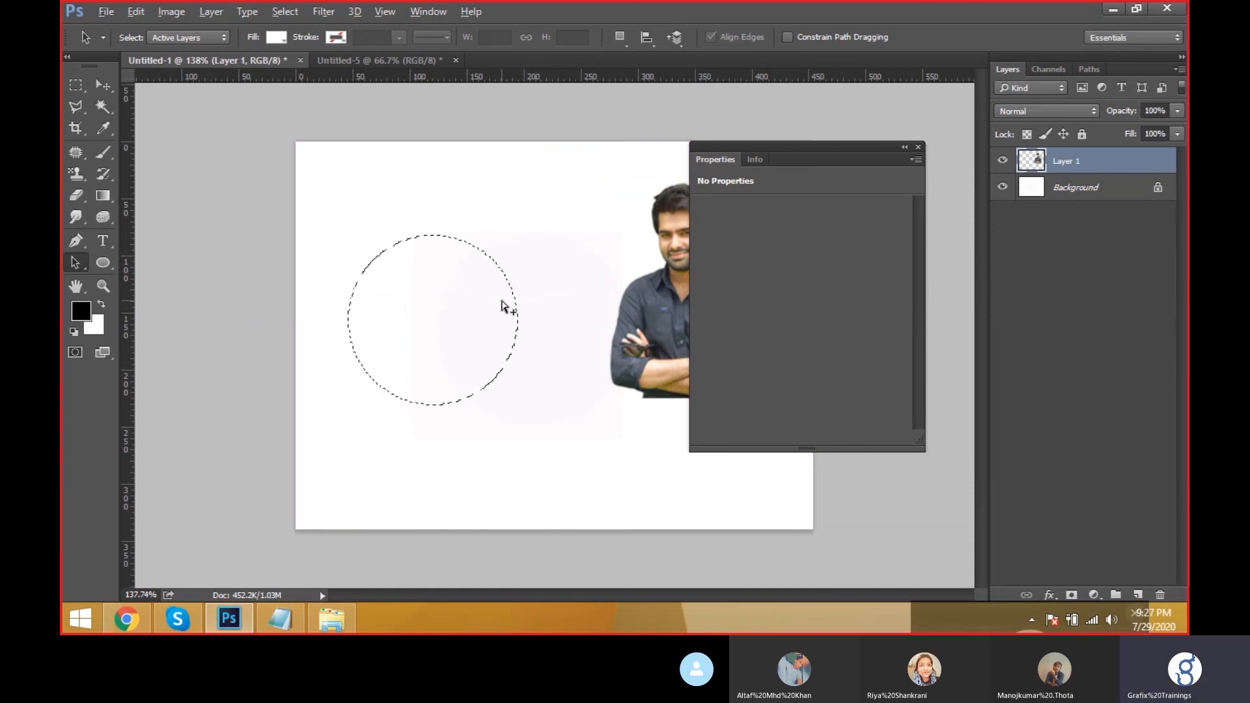
pyautogui.hotkey('ctrl', 'z')
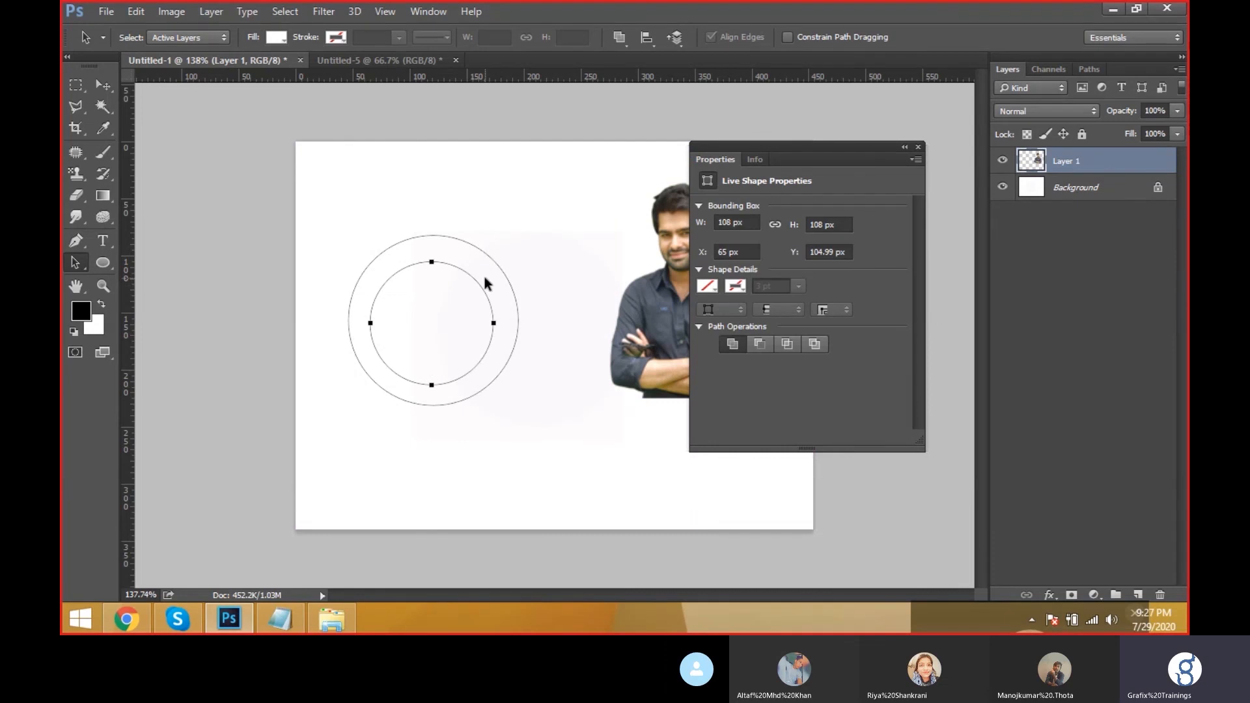
# Step: Nudge the inner circle path to X 66 px, Y 103 px within the outer circle
pyautogui.press('Up')
pyautogui.press('Right')
pyautogui.press('Up')
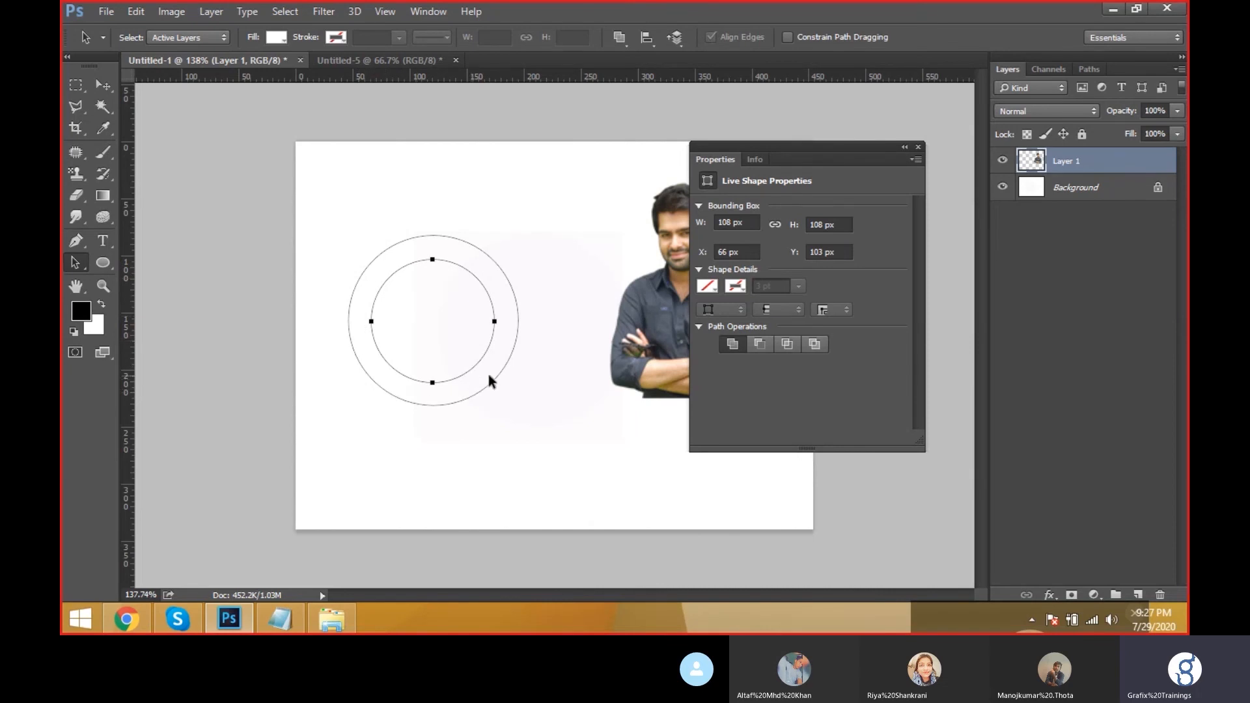
pyautogui.press('ctrl')
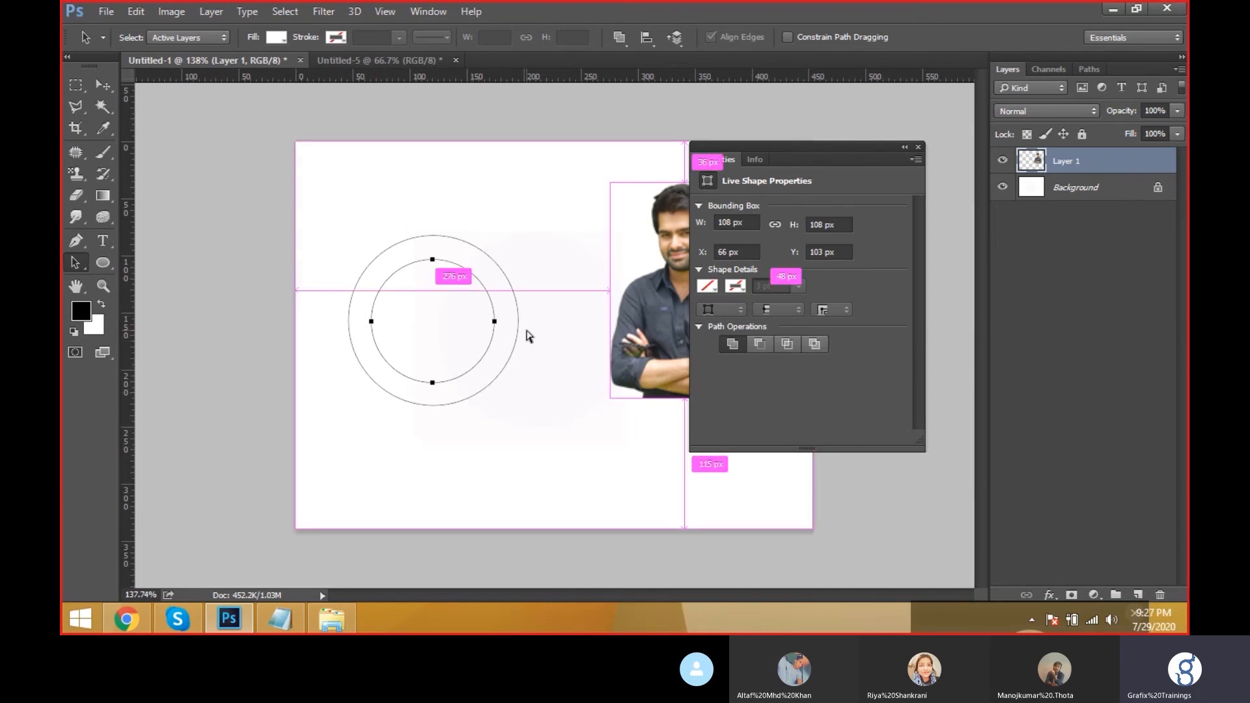
# Step: Try loading the combined circle paths as a selection and filling it with the black foreground colour, and undo both actions
pyautogui.hotkey('ctrl', 'Return')
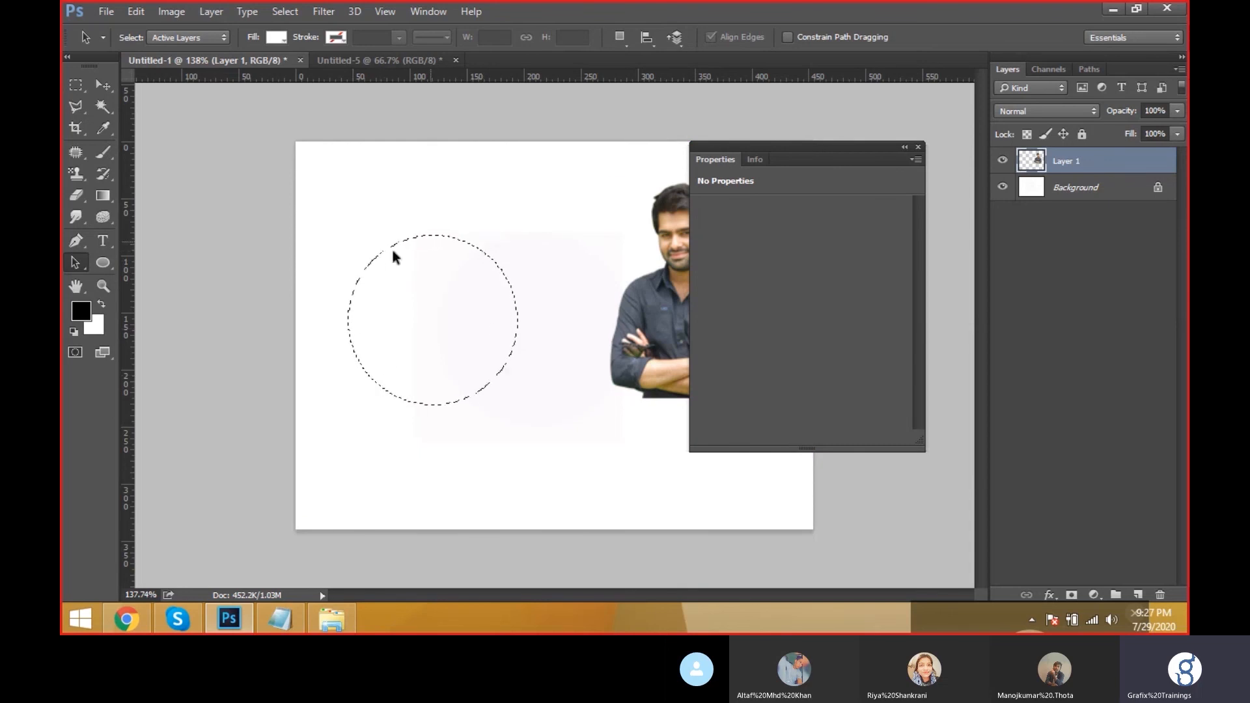
pyautogui.hotkey('alt', 'BackSpace')
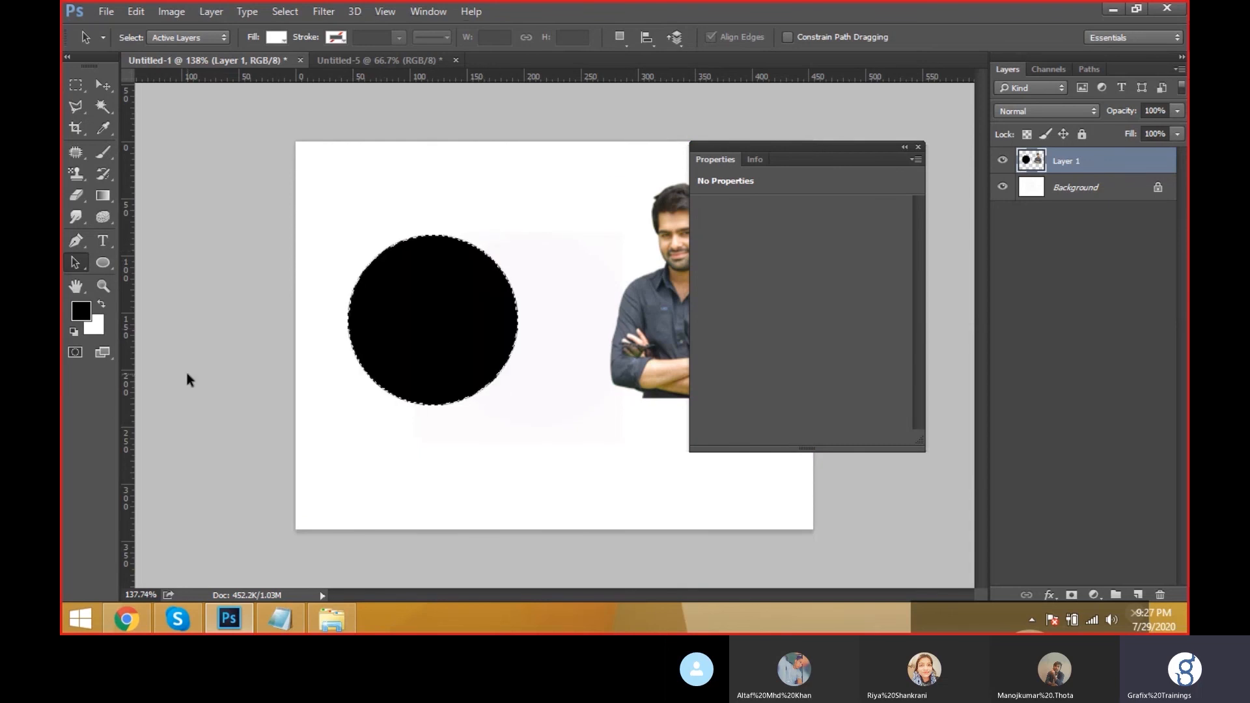
pyautogui.hotkey('ctrl', 'alt', 'z')
pyautogui.hotkey('ctrl', 'alt', 'z')
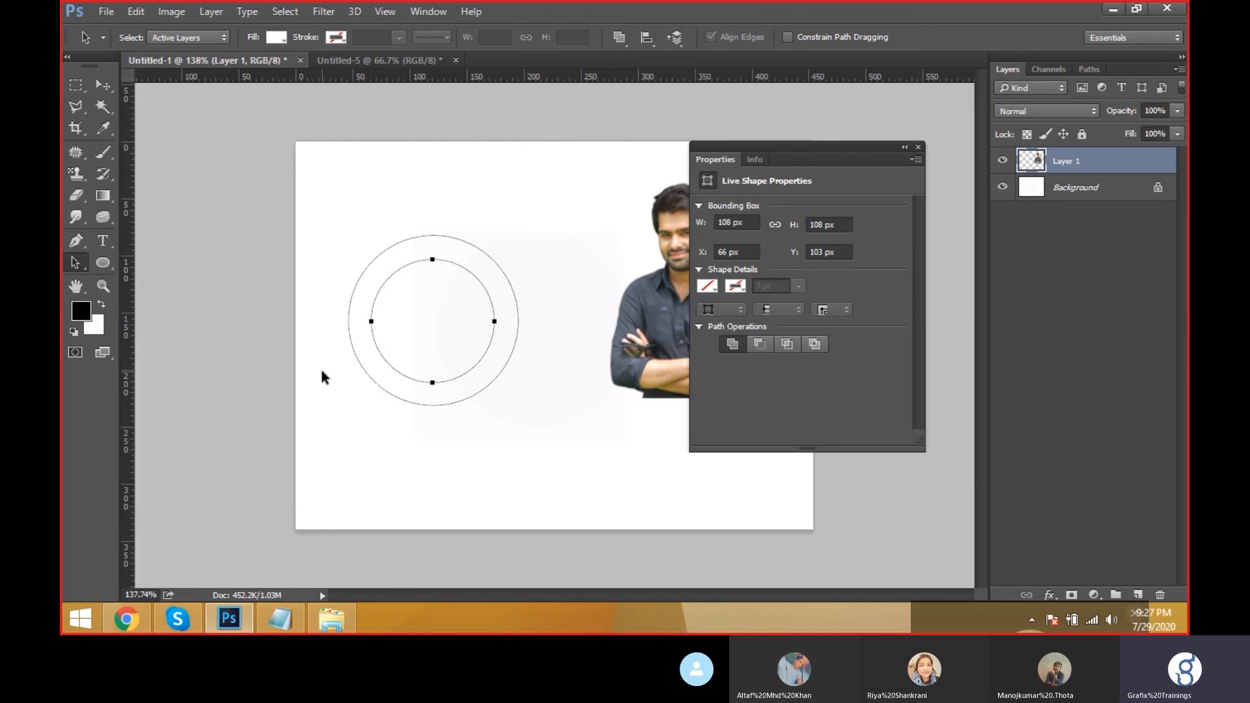
# Step: Select both circle paths with the Path Selection tool and apply Subtract Front Shape to them
pyautogui.click(321, 372)
pyautogui.click(466, 270)
pyautogui.rightClick(75, 271)
pyautogui.click(112, 260)
pyautogui.rightClick(89, 268)
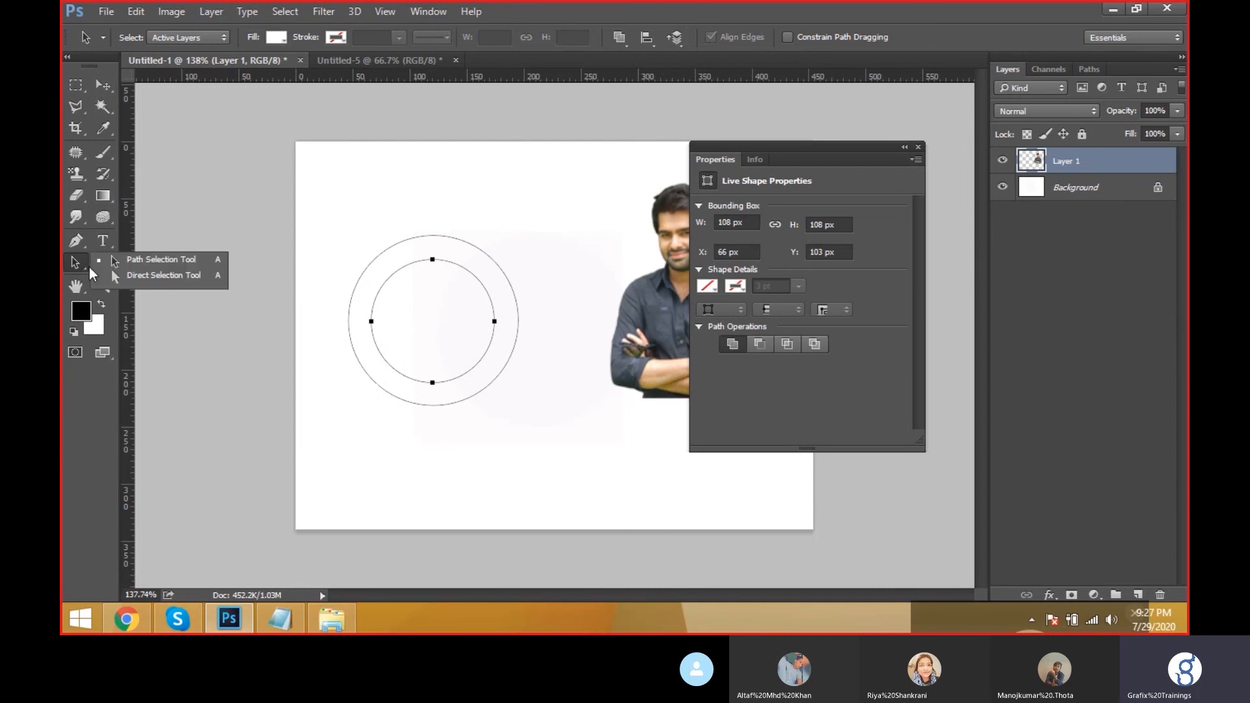
pyautogui.click(109, 261)
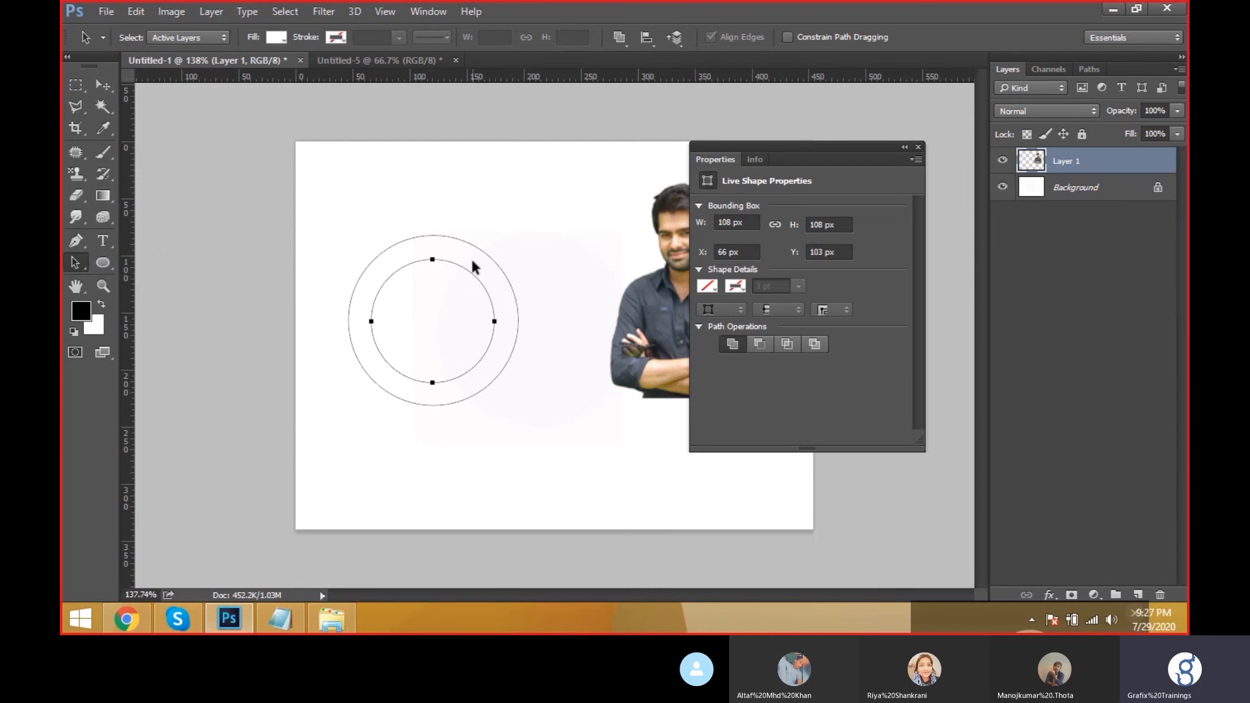
pyautogui.keyDown('shift'); pyautogui.click(475, 249); pyautogui.keyUp('shift')
pyautogui.click(626, 42)
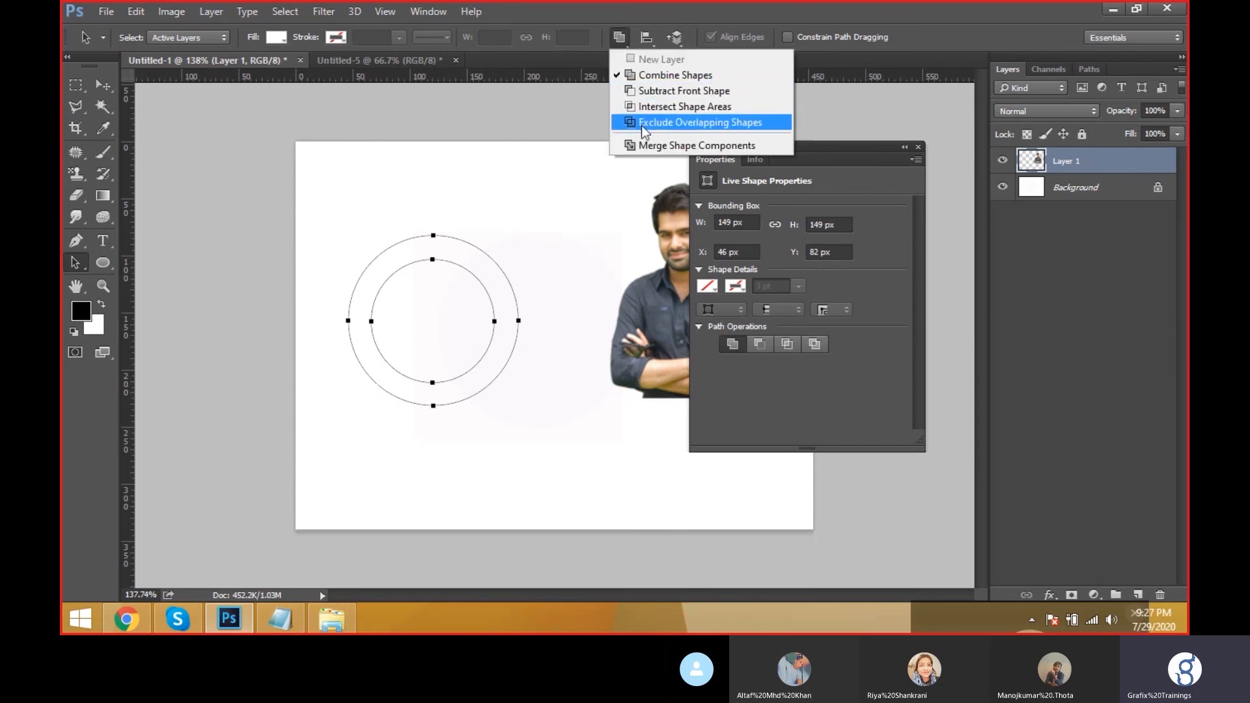
pyautogui.click(645, 93)
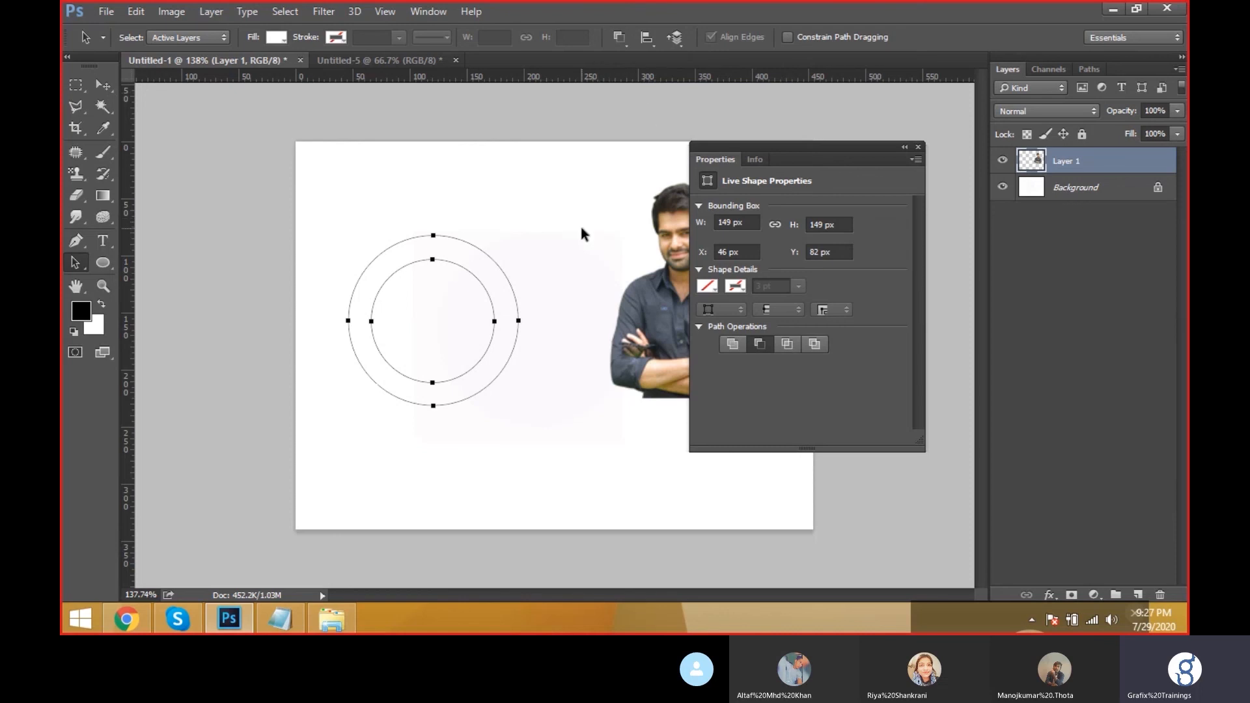
# Step: Try loading the subtracted circle paths as a selection, undoing each attempt
pyautogui.hotkey('ctrl', 'Return')
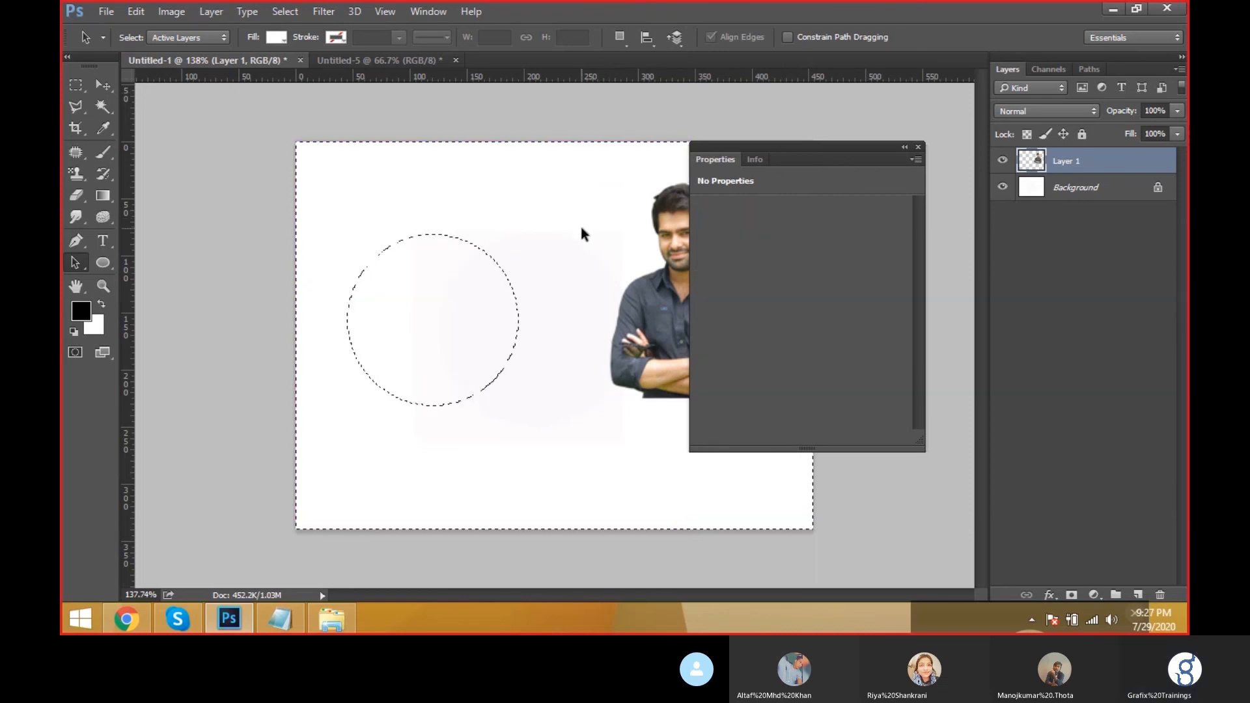
pyautogui.hotkey('ctrl', 'z')
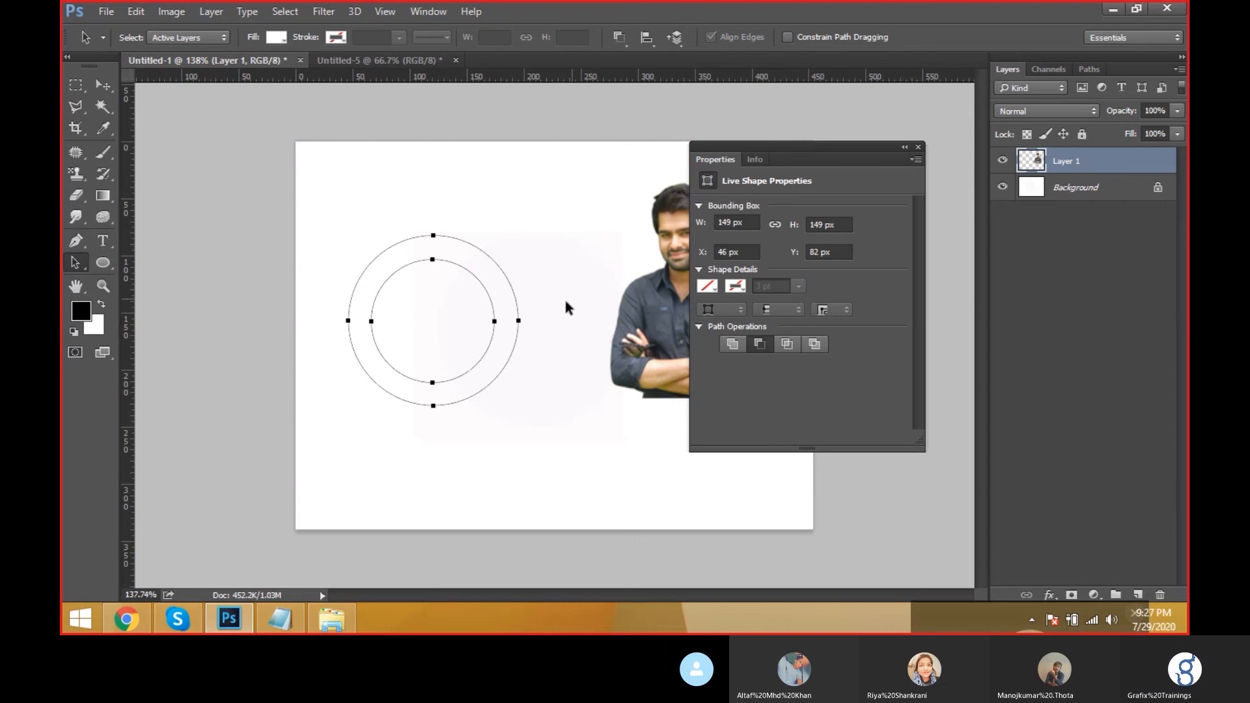
pyautogui.hotkey('ctrl', 'Return')
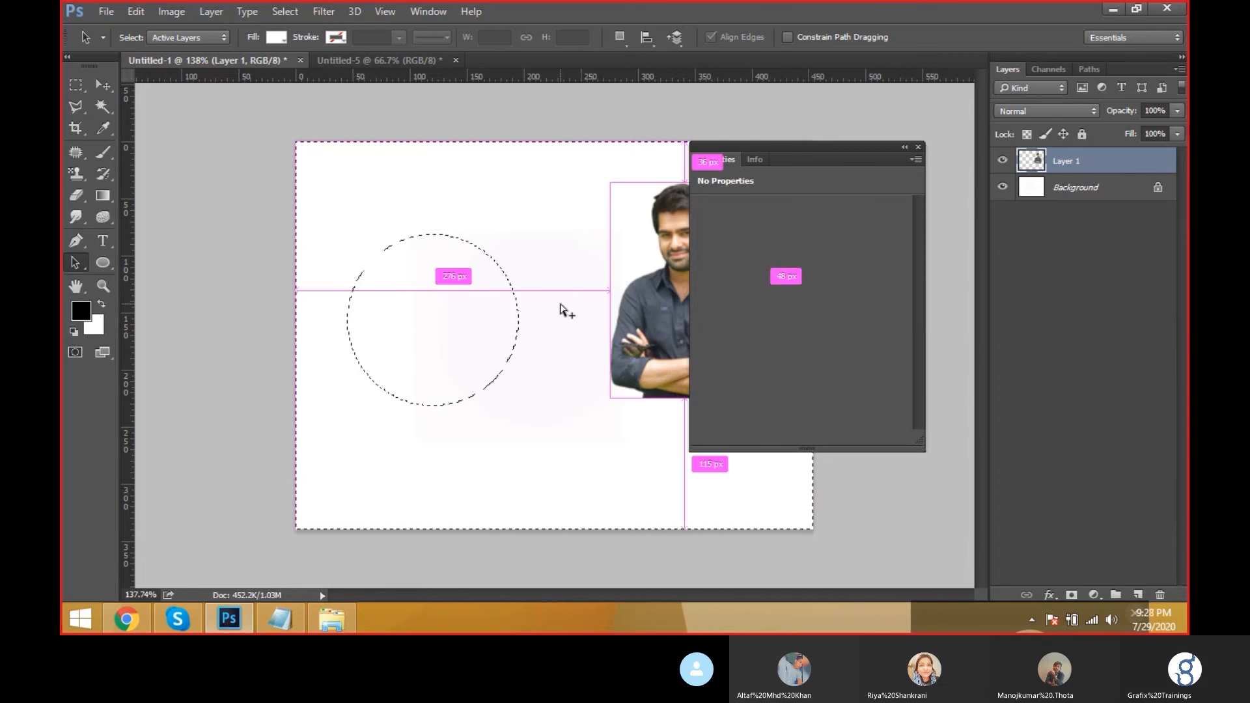
pyautogui.hotkey('ctrl', 'z')
# Step: Apply Exclude Overlapping Shapes to both circle paths, test the result as a selection and undo that selection
pyautogui.moveTo(562, 203); pyautogui.dragTo(293, 439)
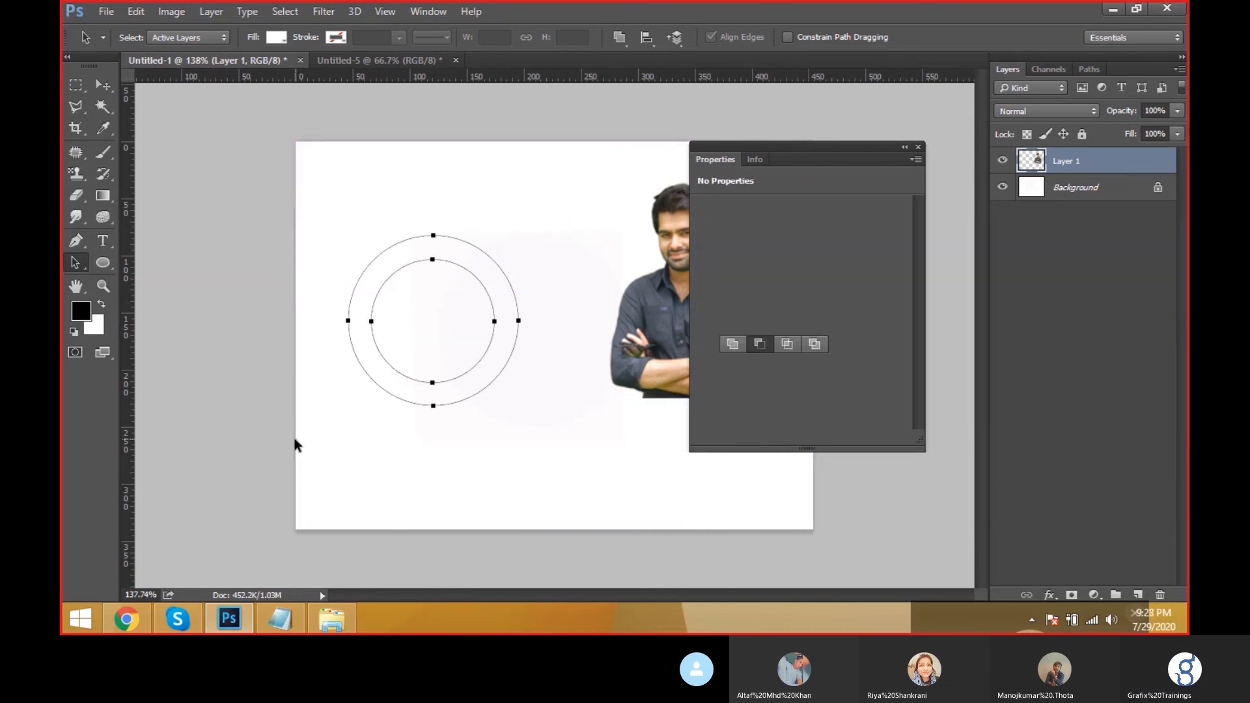
pyautogui.click(818, 350)
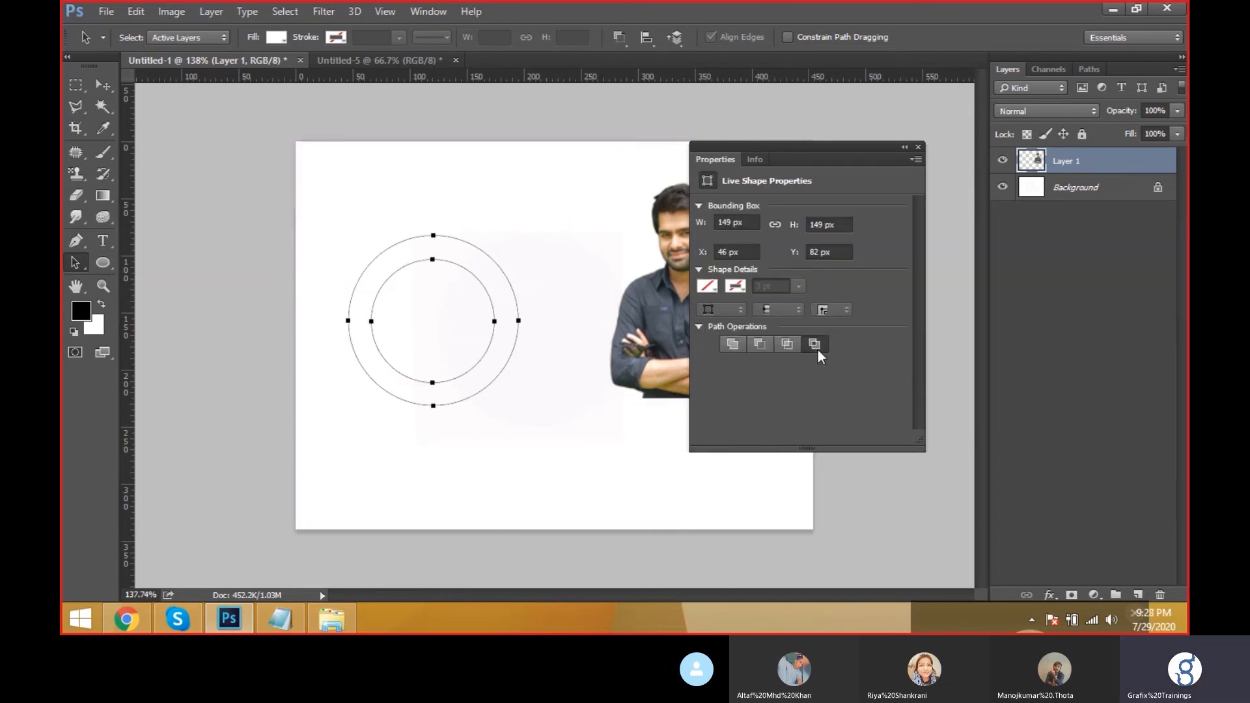
pyautogui.hotkey('ctrl', 'Return')
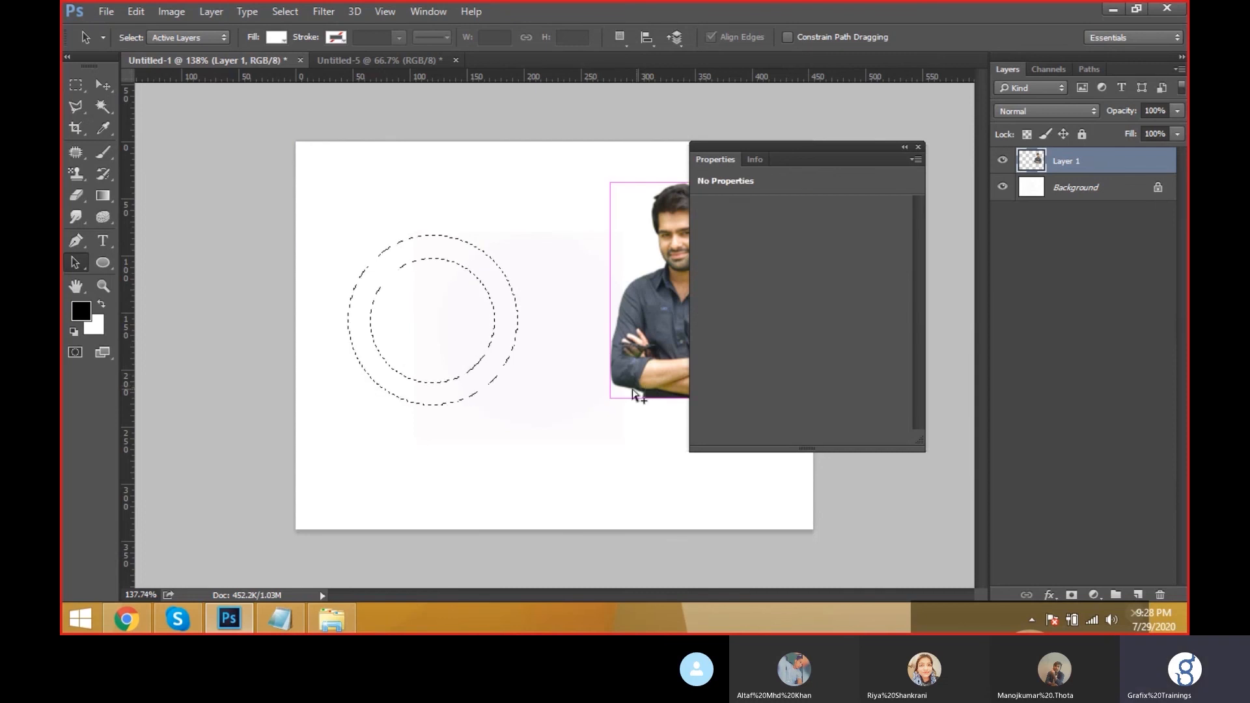
pyautogui.hotkey('ctrl', 'z')
# Step: Delete both circle paths, accepting the conversion of the live shapes into regular paths
pyautogui.click(626, 38)
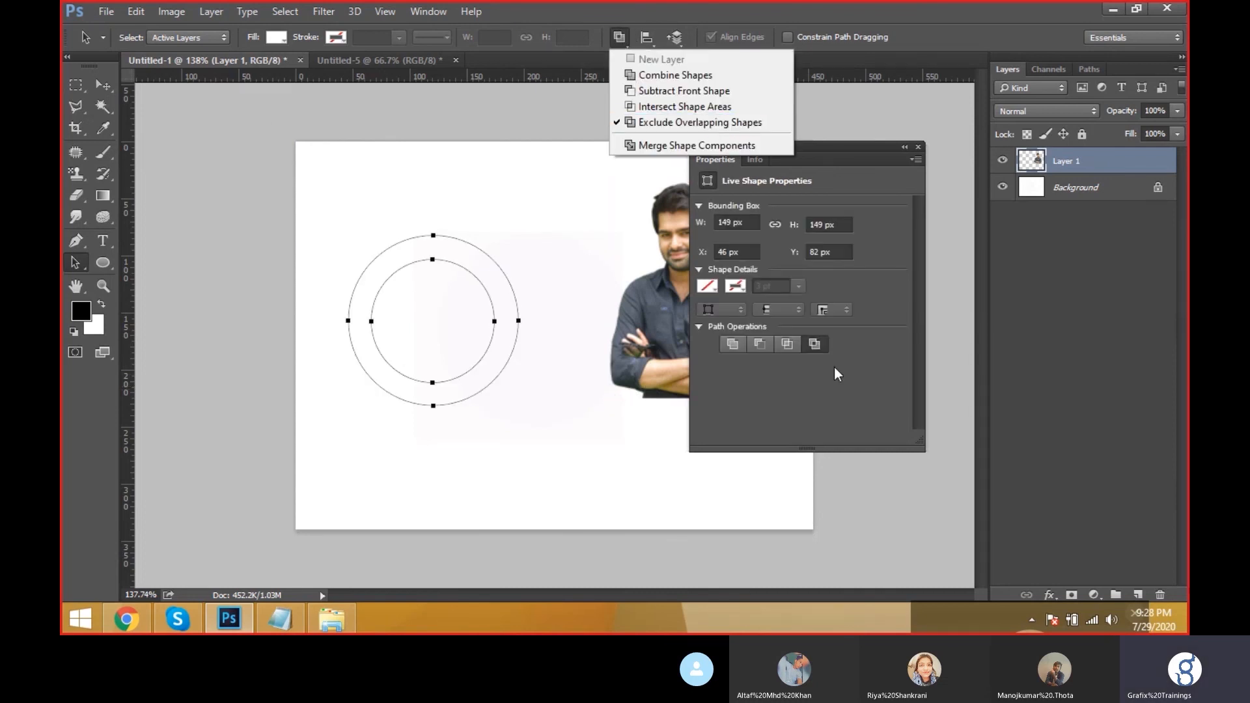
pyautogui.click(804, 414)
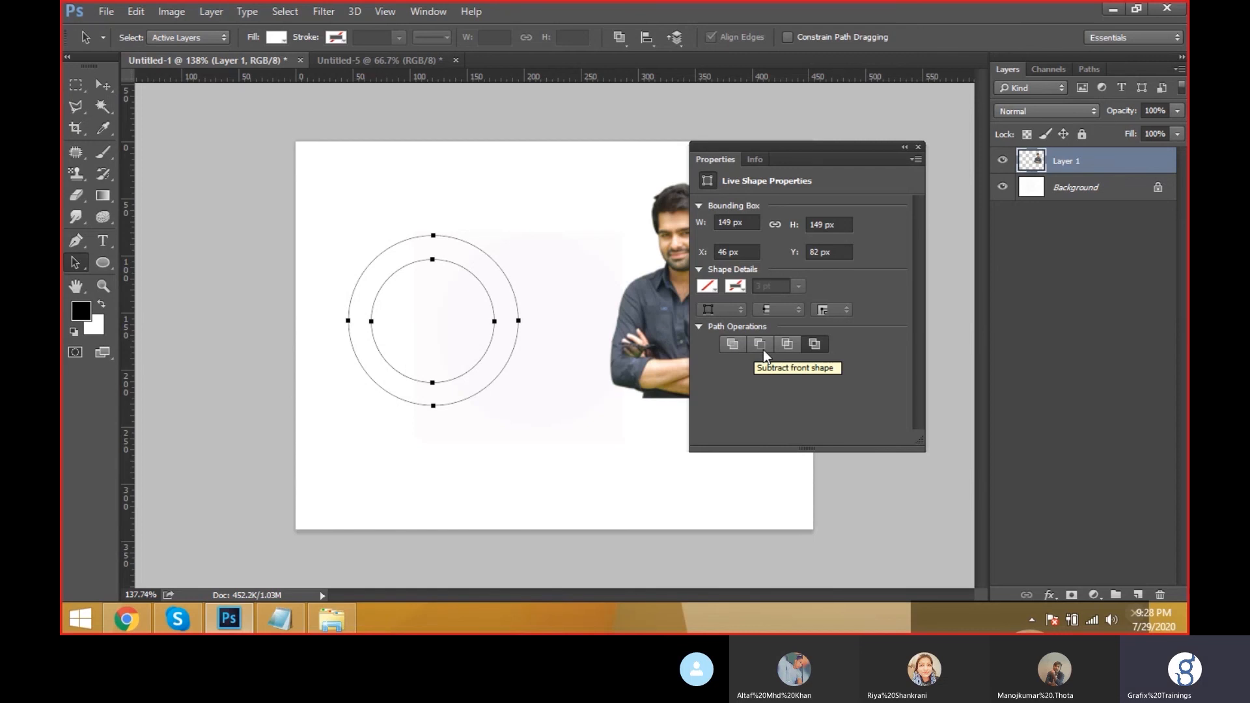
pyautogui.click(815, 344)
pyautogui.press('v')
pyautogui.press('a')
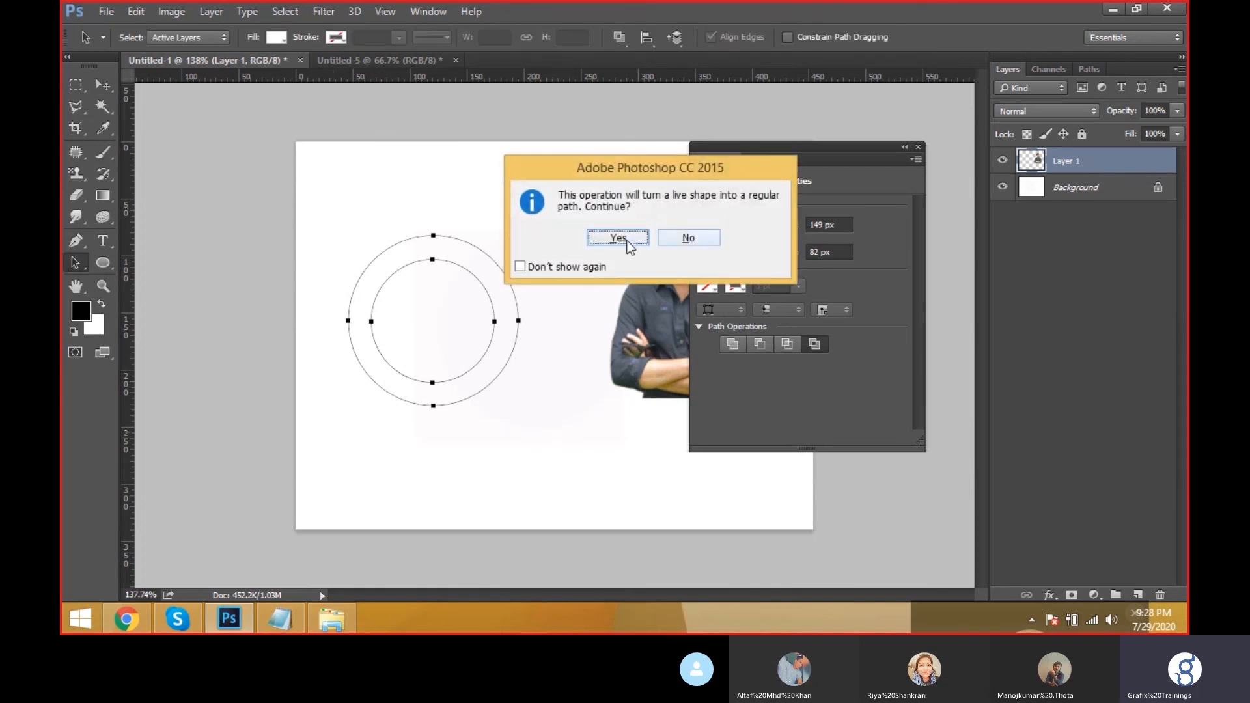
pyautogui.click(627, 241)
# Step: Draw a new circular path about 160 × 160 px in the canvas's left half with the Ellipse tool
pyautogui.click(101, 261)
pyautogui.click(235, 290)
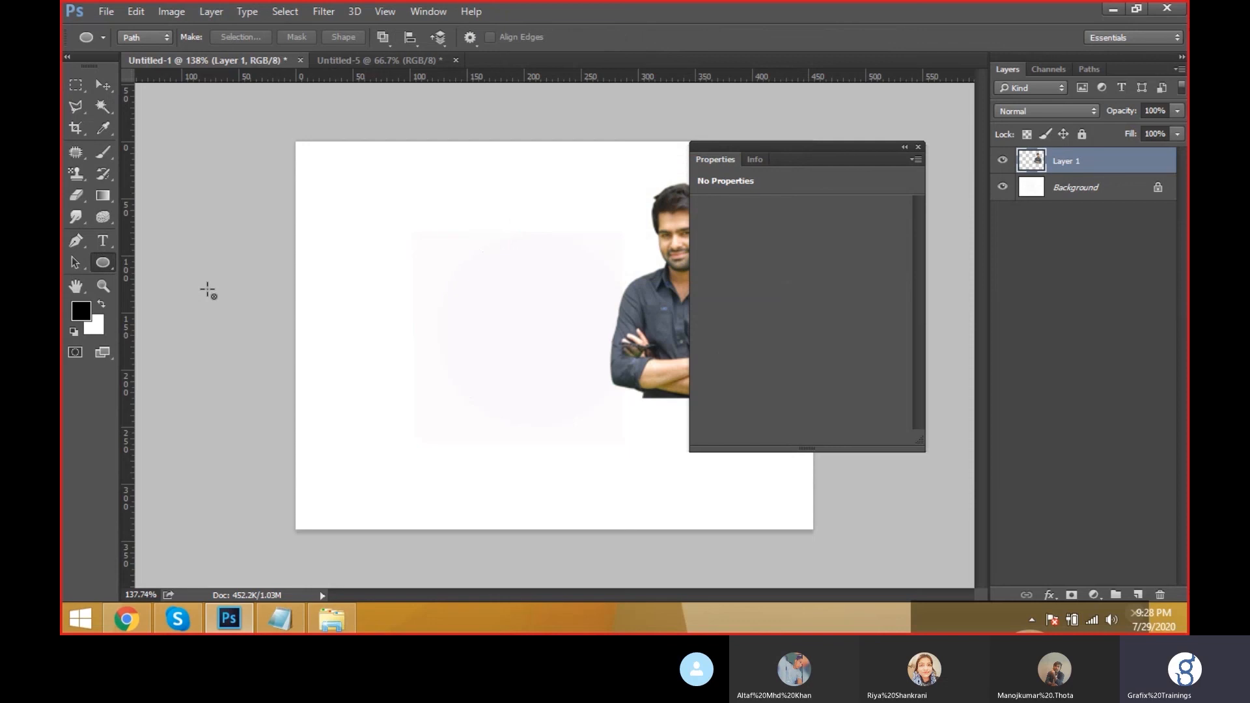
pyautogui.moveTo(369, 223); pyautogui.dragTo(407, 267)
pyautogui.hotkey('ctrl', 'z')
pyautogui.click(111, 261)
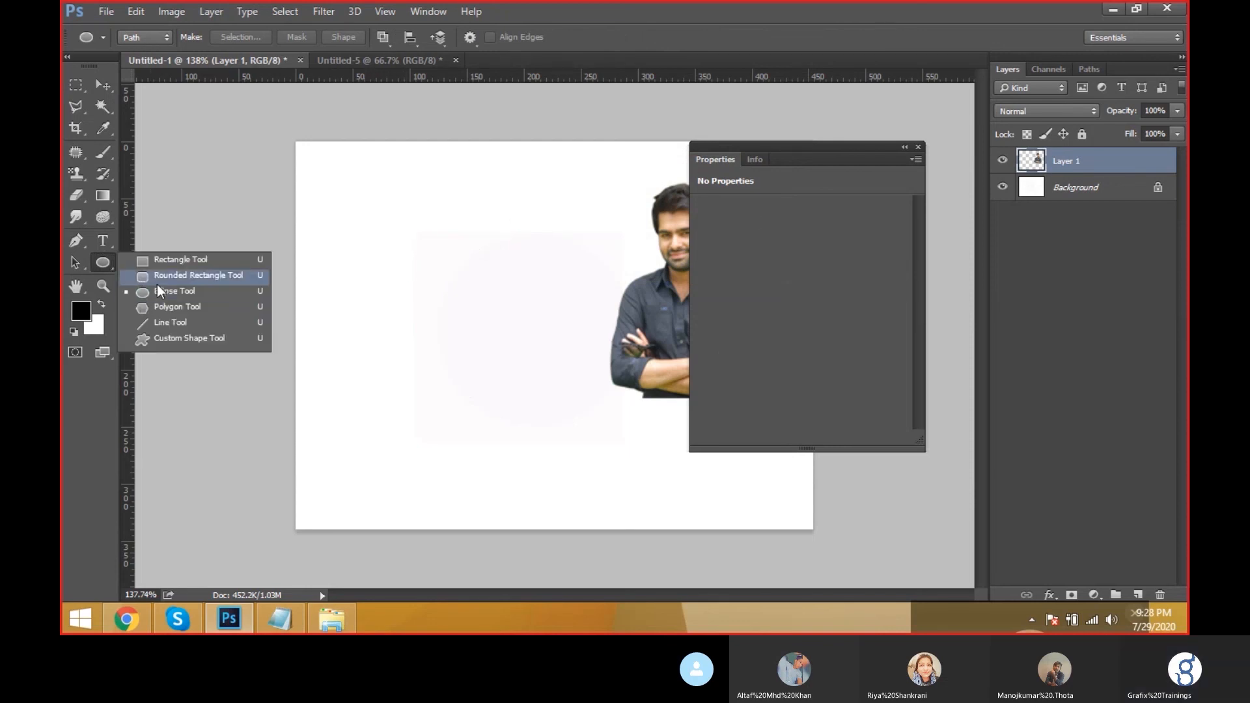
pyautogui.click(163, 291)
pyautogui.moveTo(372, 246); pyautogui.dragTo(540, 475)
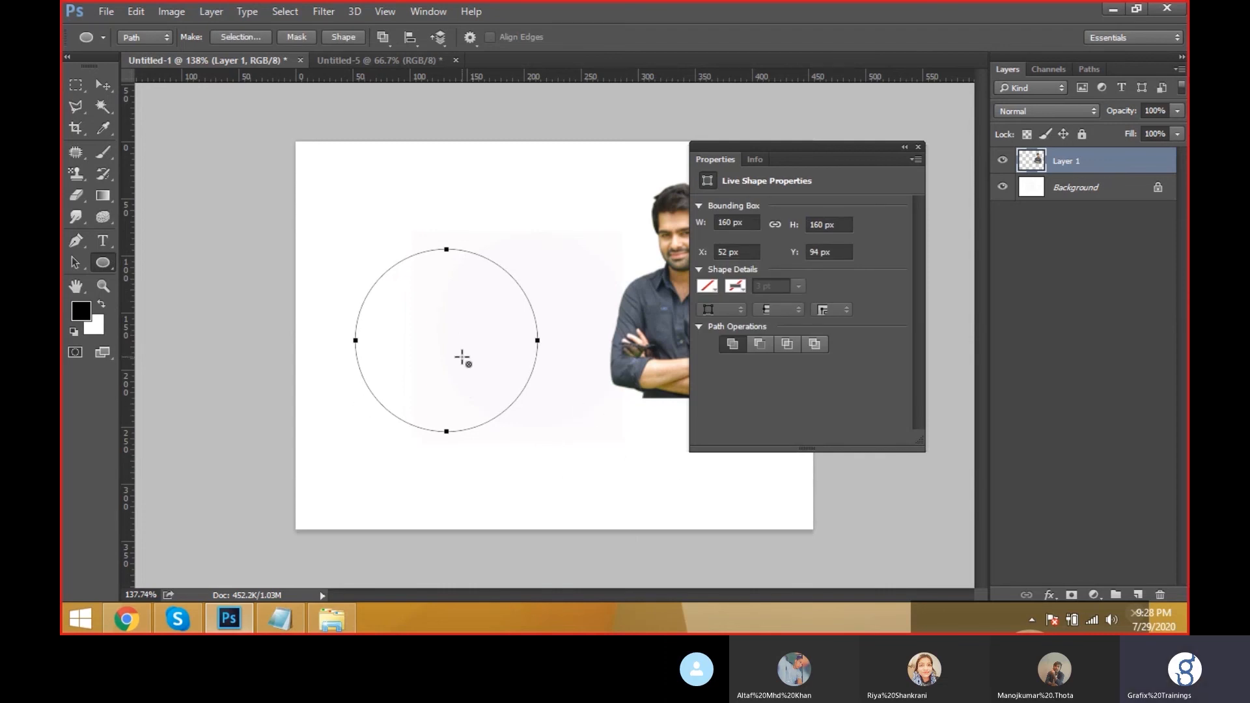
# Step: Try to duplicate the circle path with the Path Selection tool, and undo the duplicated layer and the offset copy
pyautogui.click(76, 264)
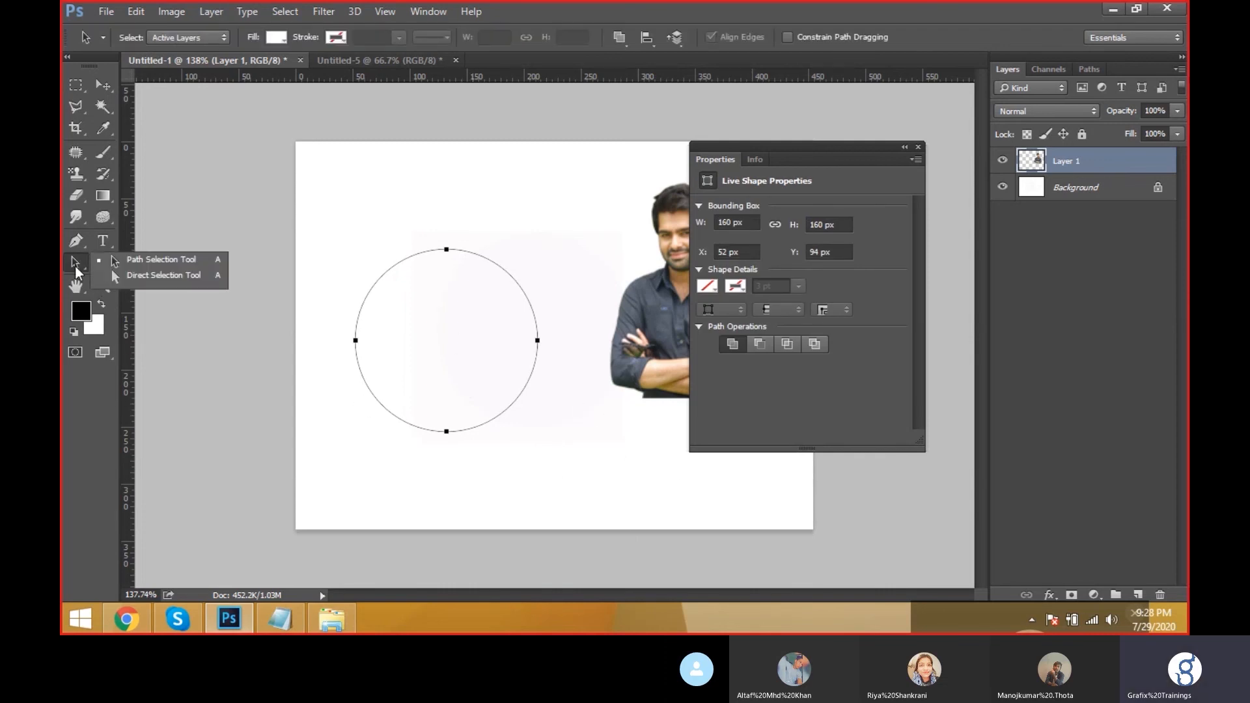
pyautogui.click(117, 259)
pyautogui.click(479, 338)
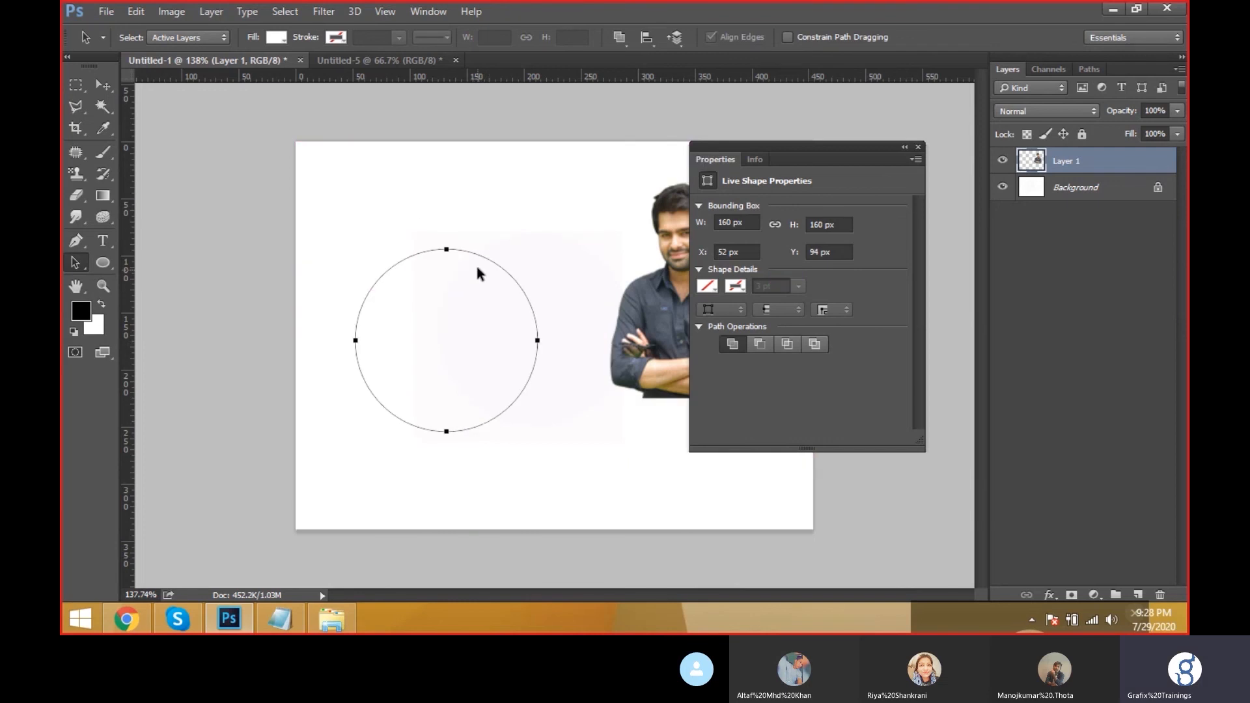
pyautogui.hotkey('ctrl', 'j')
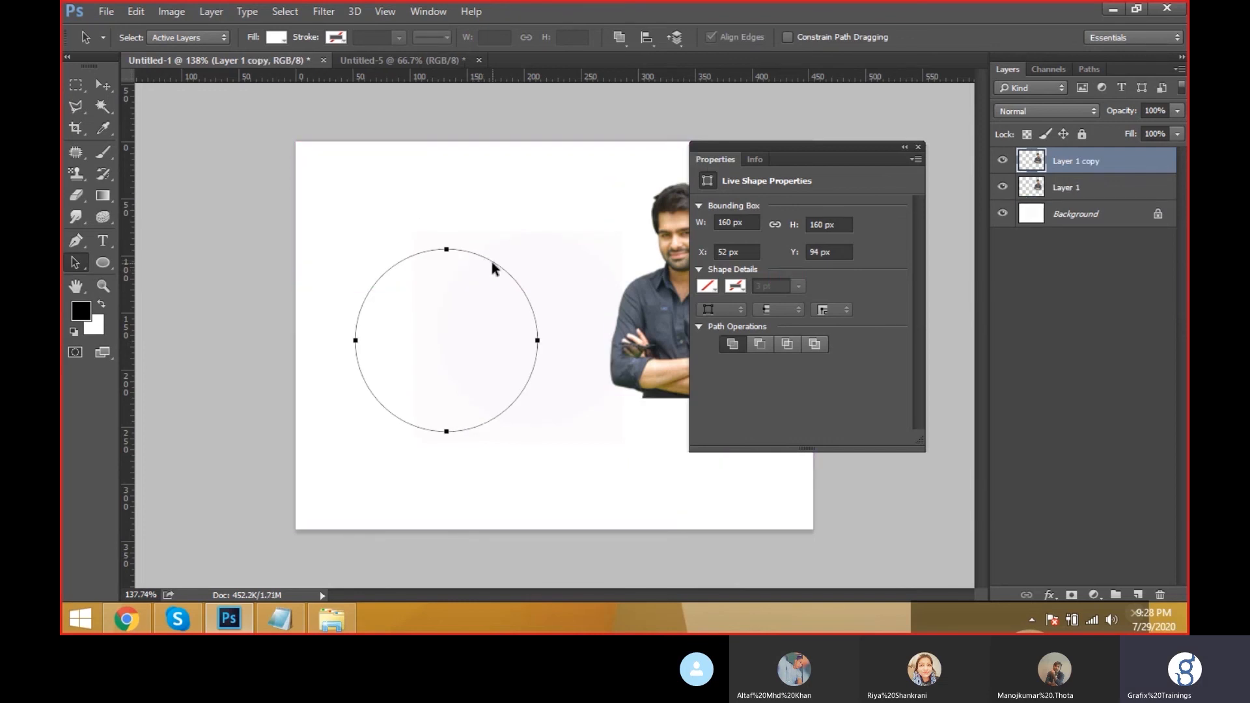
pyautogui.moveTo(491, 262)
pyautogui.mouseDown()
pyautogui.moveTo(485, 284)
pyautogui.moveTo(492, 267)
pyautogui.mouseUp()
pyautogui.hotkey('ctrl', 'alt', 'z')
pyautogui.hotkey('ctrl', 'alt', 'z')
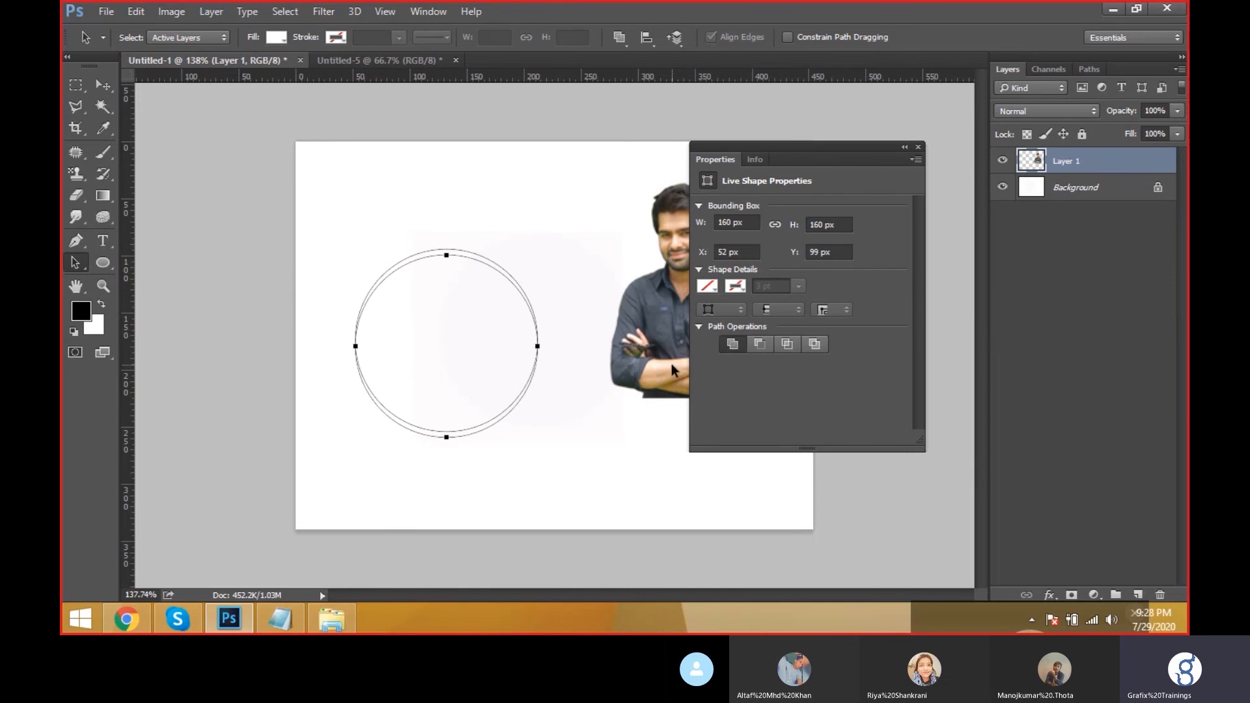
# Step: Scale a copy of the circle path from its centre to about 116 × 116 px inside the original
pyautogui.hotkey('ctrl', 't')
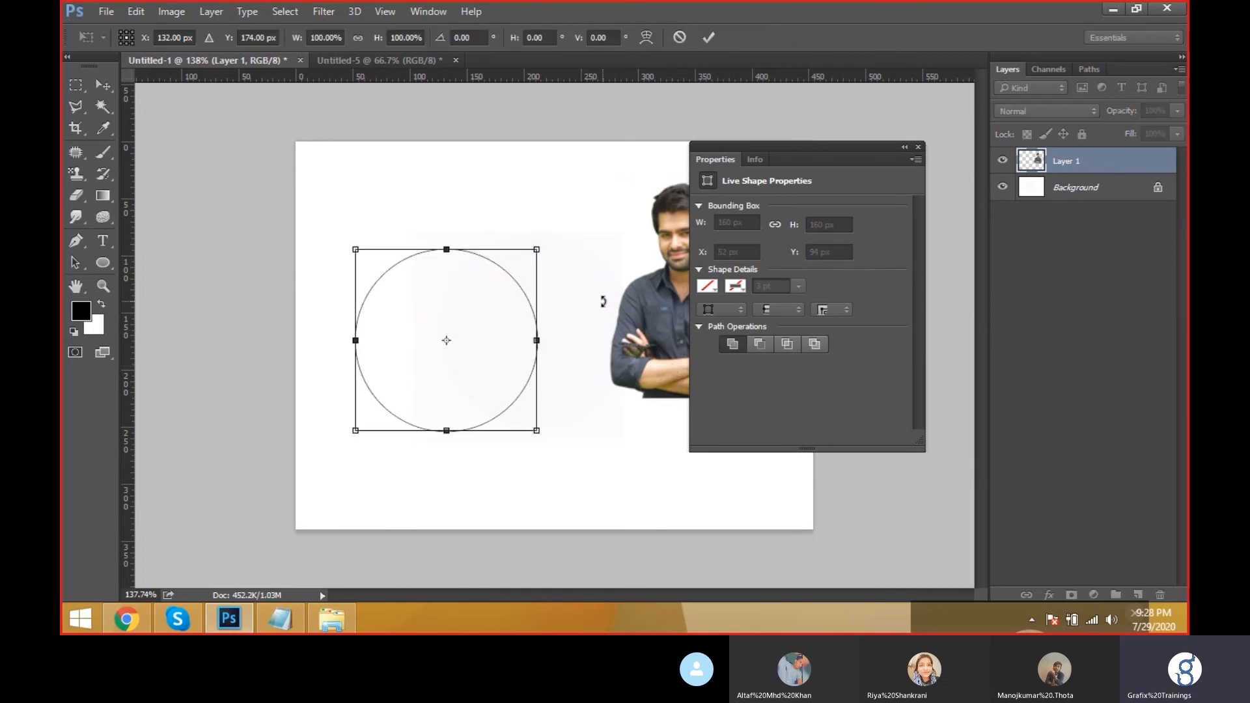
pyautogui.keyDown('alt'); pyautogui.keyDown('shift'); pyautogui.moveTo(536, 251); pyautogui.dragTo(512, 275); pyautogui.keyUp('shift'); pyautogui.keyUp('alt')
pyautogui.press('Return')
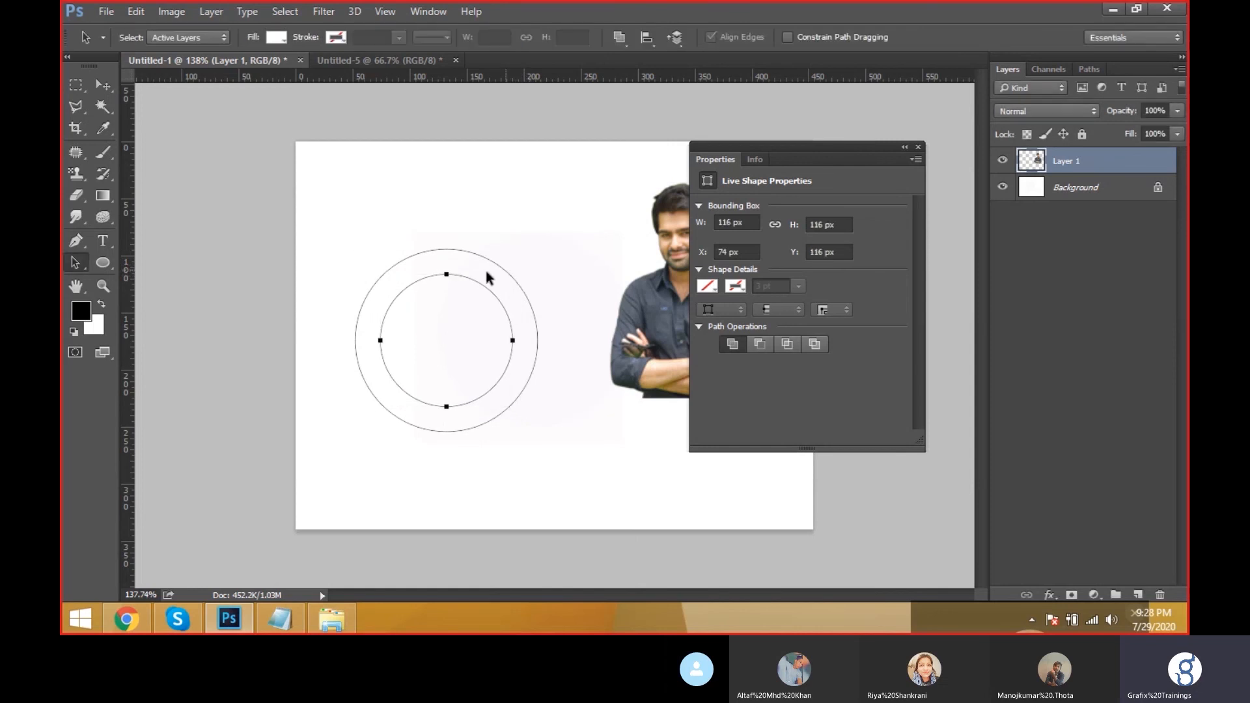
# Step: Select both concentric circle paths and move them up and to the right, to X 128 px, Y 20 px
pyautogui.moveTo(336, 219); pyautogui.dragTo(573, 429)
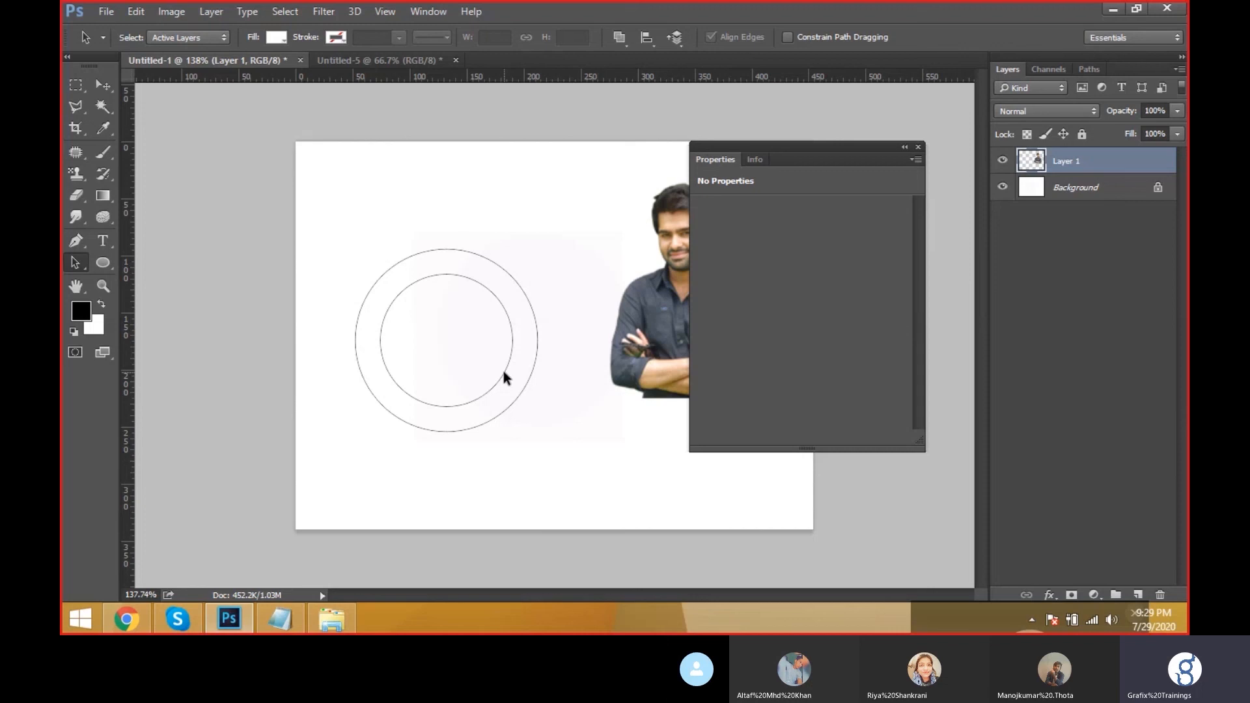
pyautogui.click(503, 372)
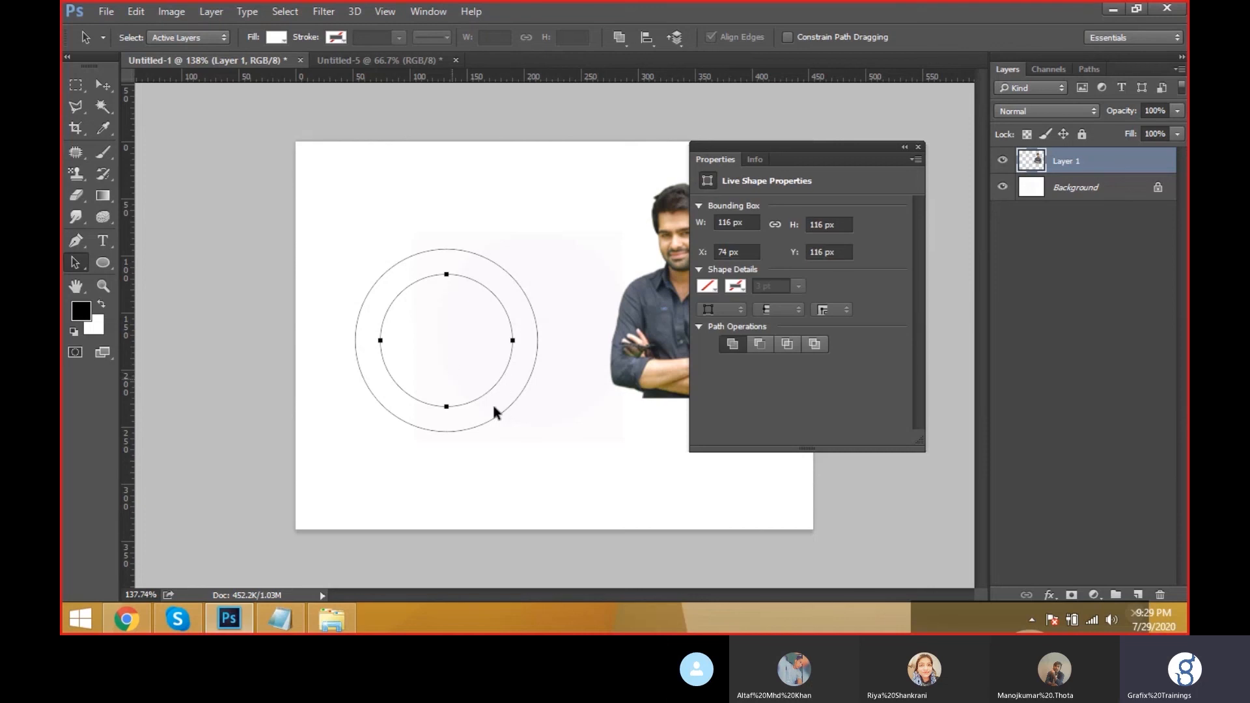
pyautogui.keyDown('shift'); pyautogui.click(509, 398); pyautogui.keyUp('shift')
pyautogui.click(78, 261)
pyautogui.click(147, 266)
pyautogui.moveTo(295, 224); pyautogui.dragTo(584, 471)
pyautogui.moveTo(540, 370); pyautogui.dragTo(628, 286)
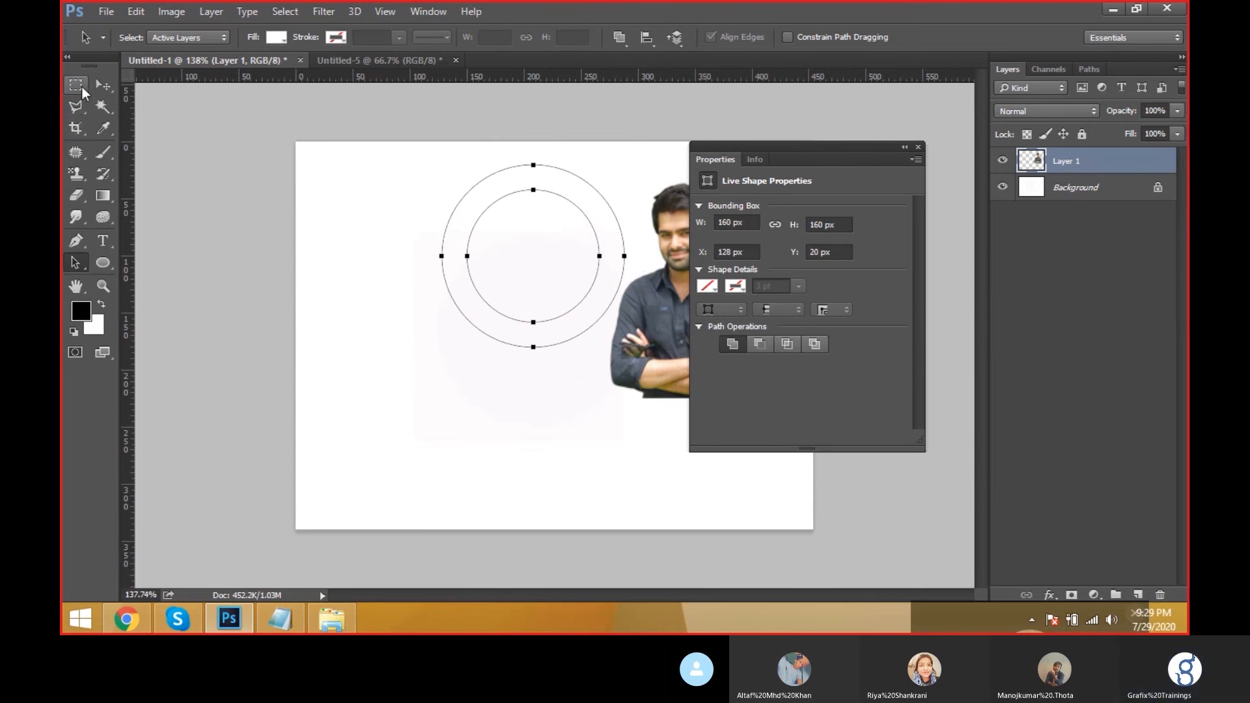
# Step: Draw an elliptical path about 120 × 124 px below the concentric circles and a 78 × 78 px circle overlapping its right edge
pyautogui.click(103, 263)
pyautogui.click(174, 291)
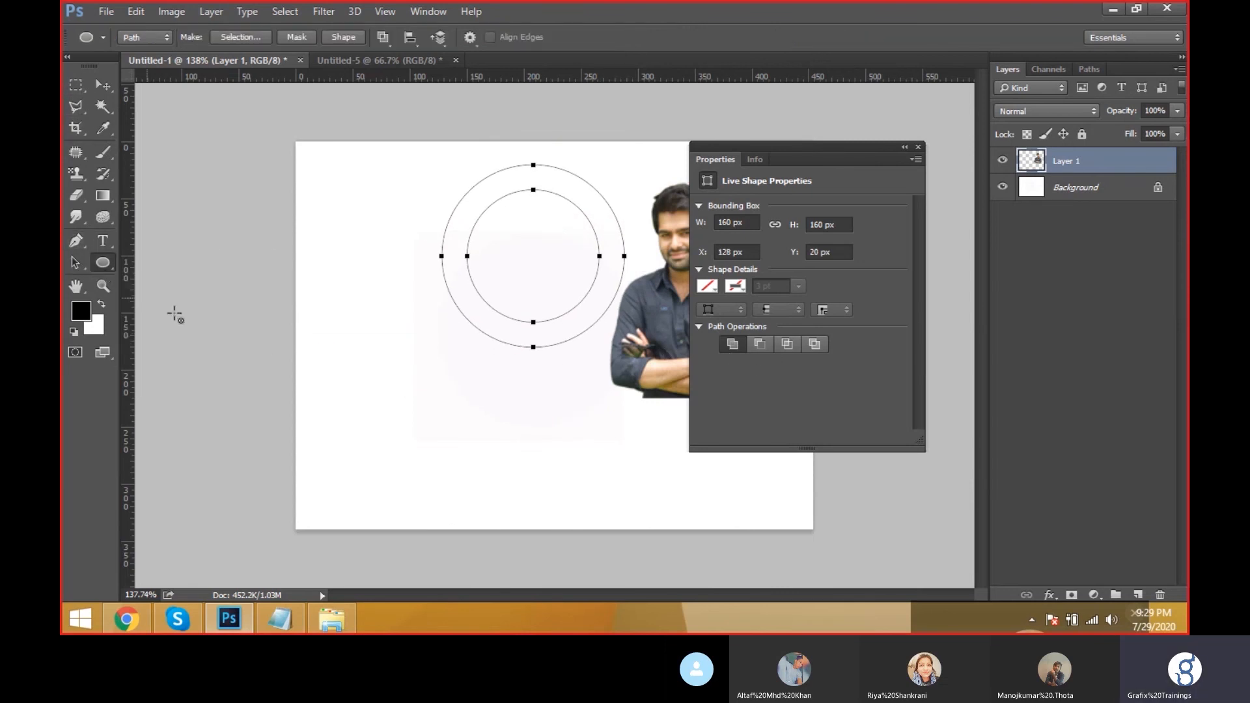
pyautogui.moveTo(340, 338); pyautogui.dragTo(477, 480)
pyautogui.rightClick(109, 268)
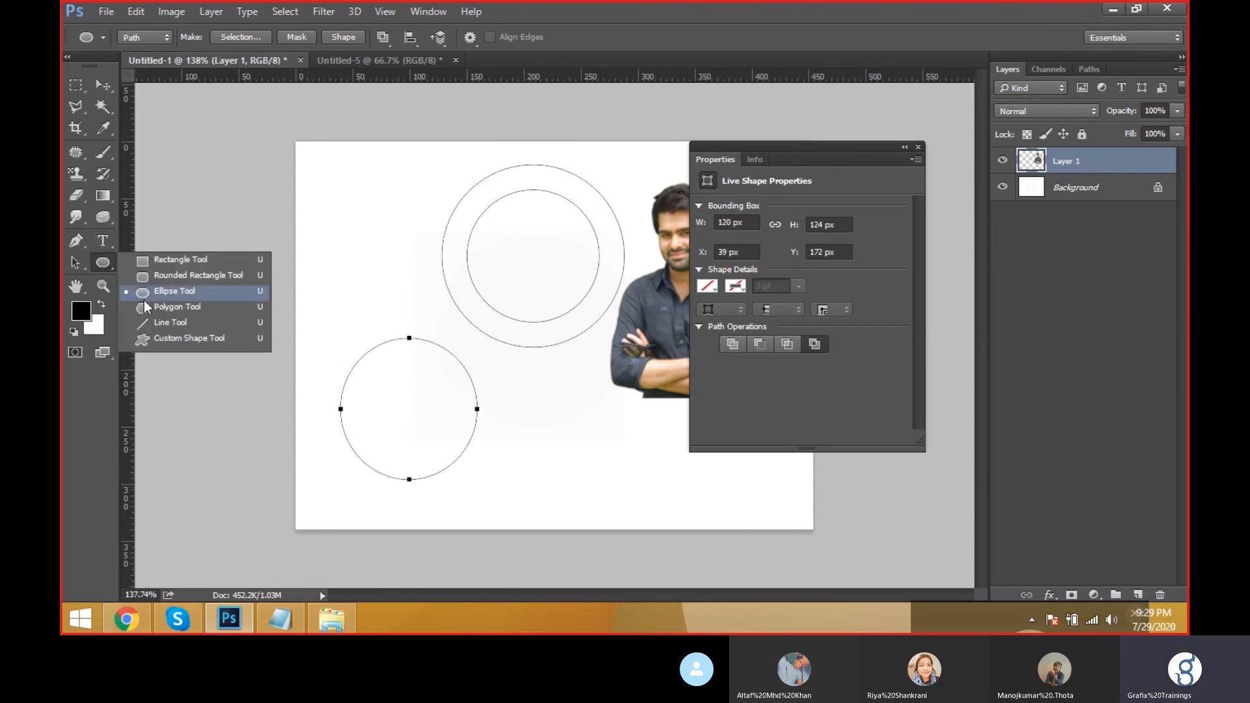
pyautogui.click(168, 293)
pyautogui.moveTo(427, 365); pyautogui.dragTo(528, 455)
# Step: Move the man's photo on Layer 1 down to the canvas's lower-right corner
pyautogui.press('v')
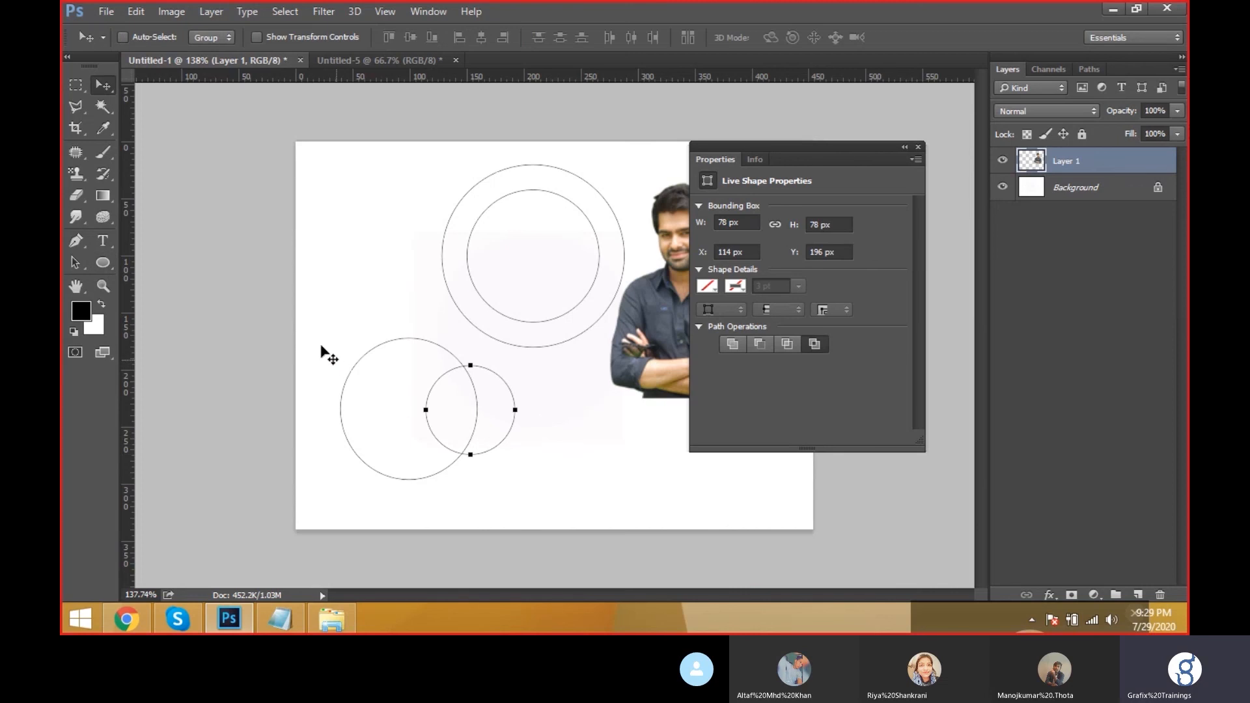
pyautogui.moveTo(326, 355); pyautogui.dragTo(494, 485)
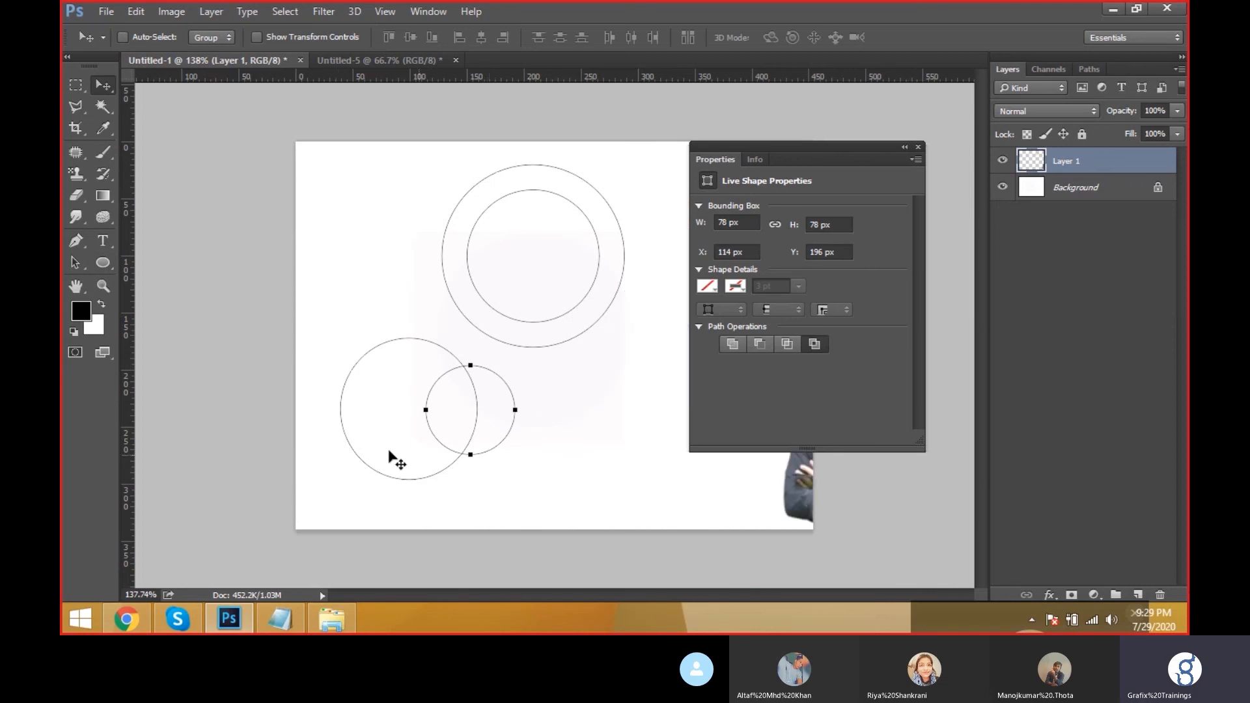
# Step: Delete both concentric circle paths at the canvas's upper middle, accepting the conversion of the live shapes into regular paths
pyautogui.press('a')
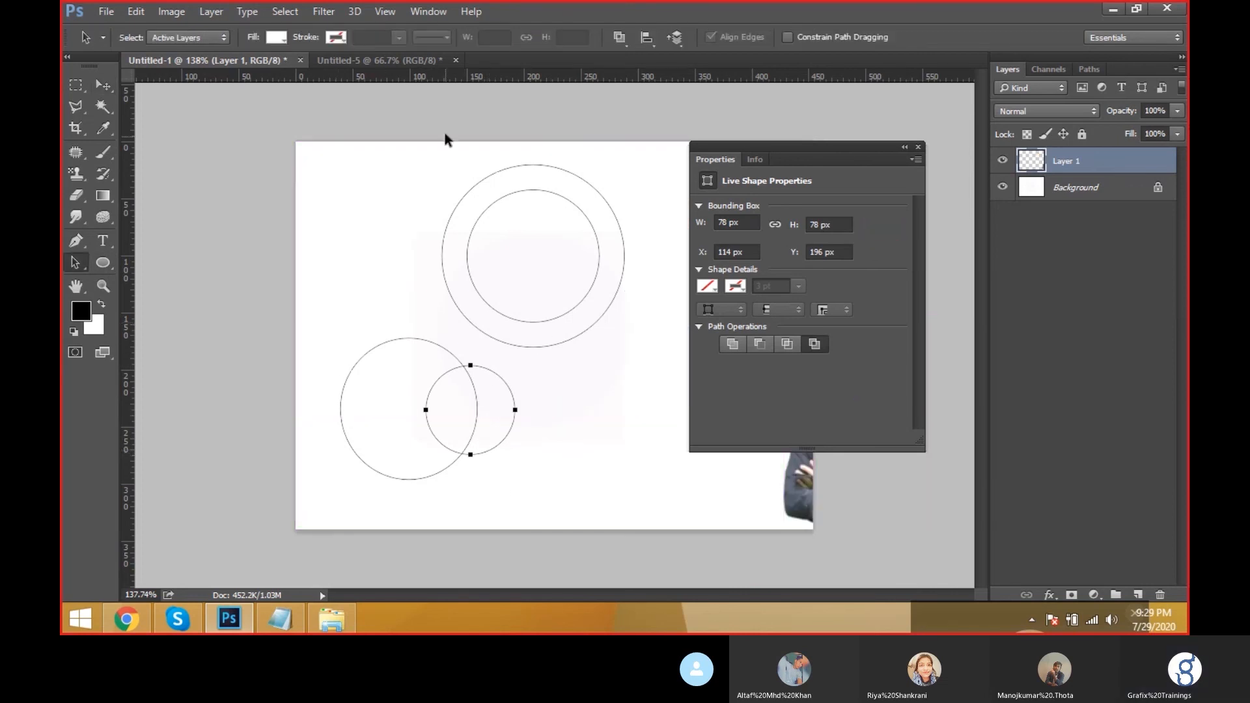
pyautogui.click(608, 297)
pyautogui.click(618, 238)
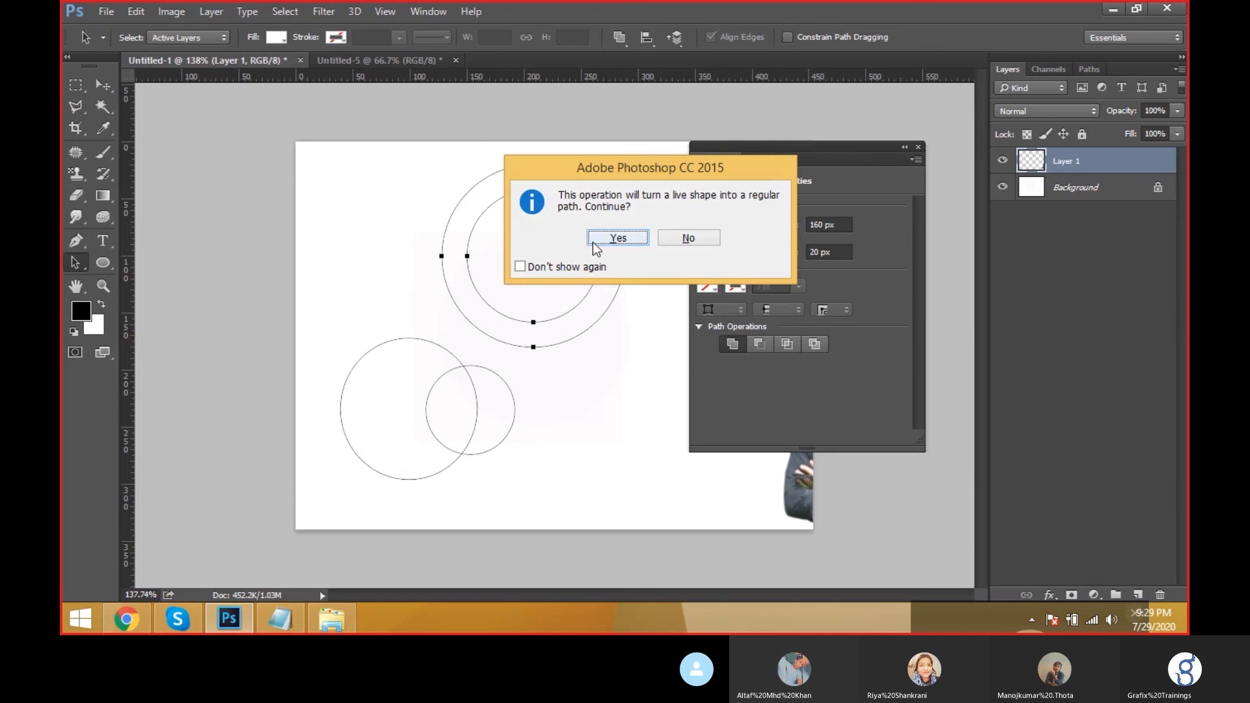
# Step: Move the two overlapping circle paths up to X 57 px, Y 97 px and keep both selected
pyautogui.moveTo(334, 289); pyautogui.dragTo(564, 528)
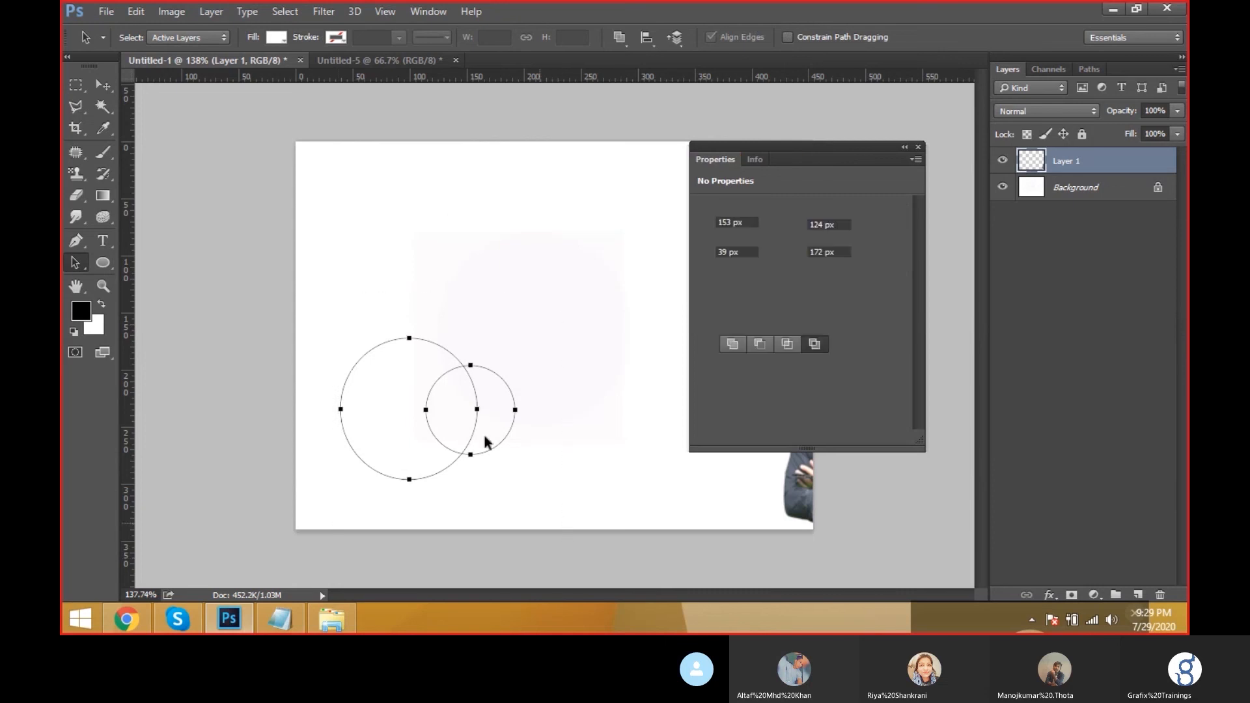
pyautogui.moveTo(476, 398); pyautogui.dragTo(496, 313)
pyautogui.click(529, 405)
pyautogui.click(526, 347)
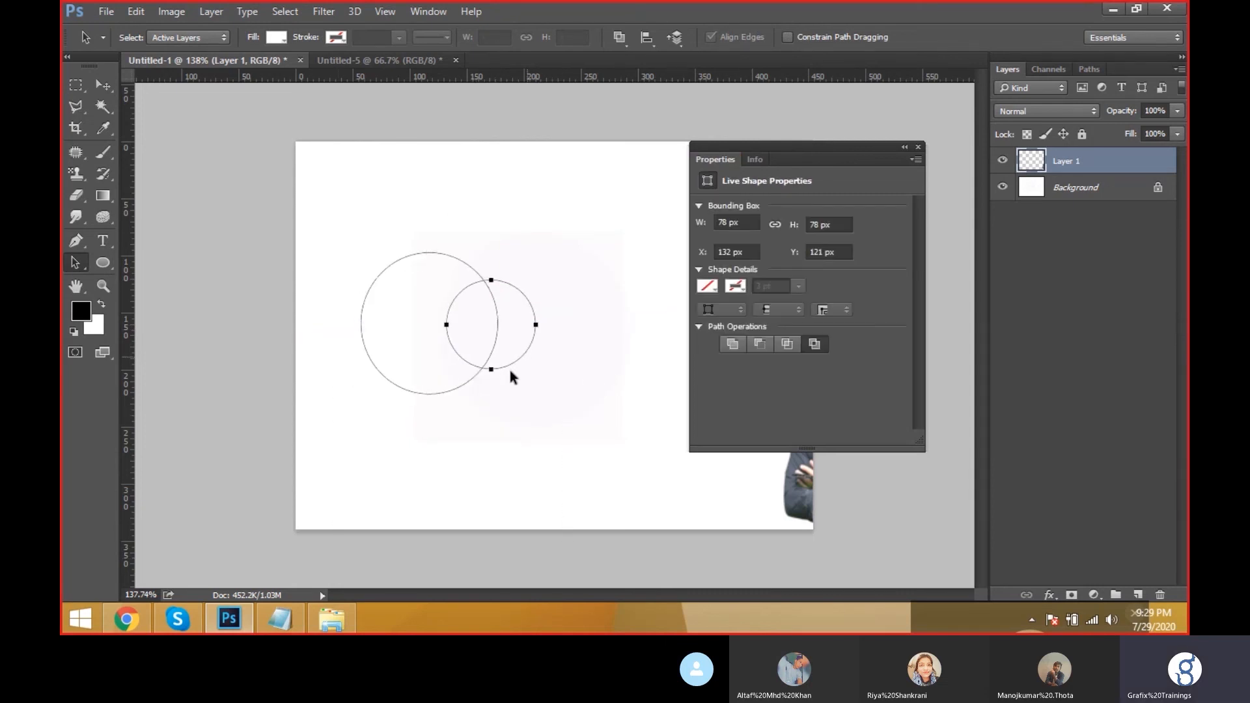
pyautogui.keyDown('shift'); pyautogui.click(464, 383); pyautogui.keyUp('shift')
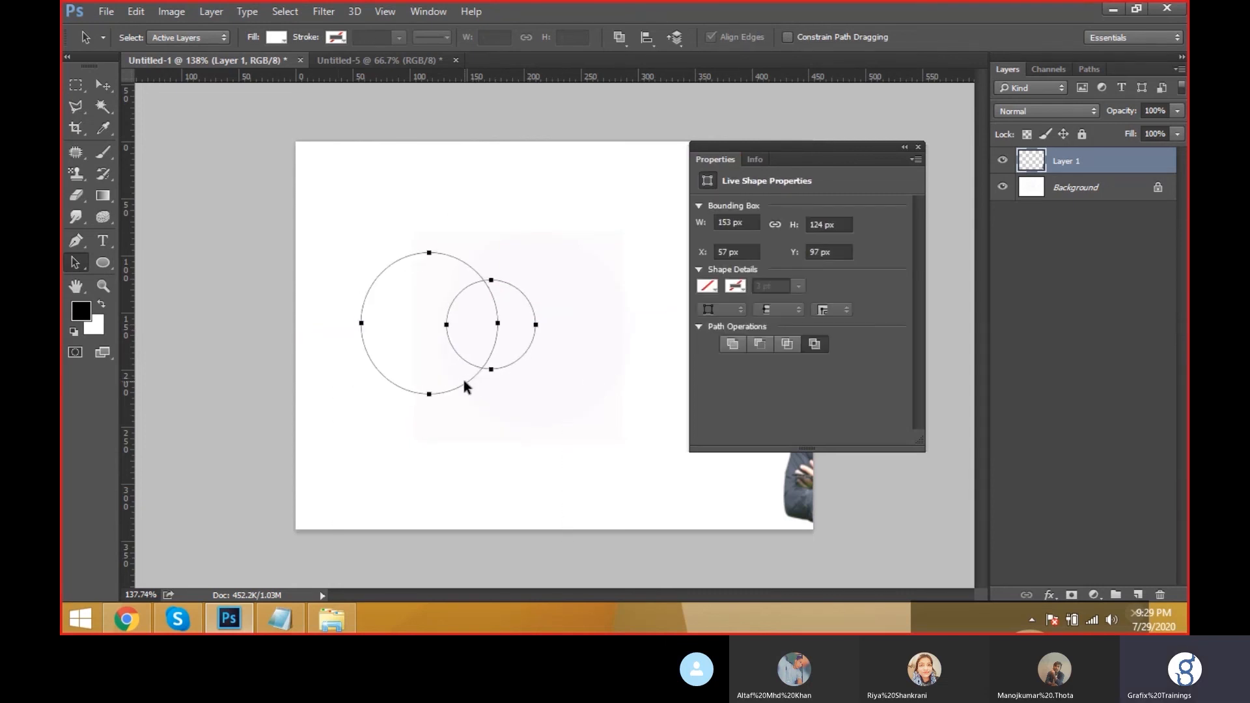
# Step: Set the two overlapping circles to Combine Shapes, preview the merged outline as a selection twice, and undo the selection each time
pyautogui.click(738, 346)
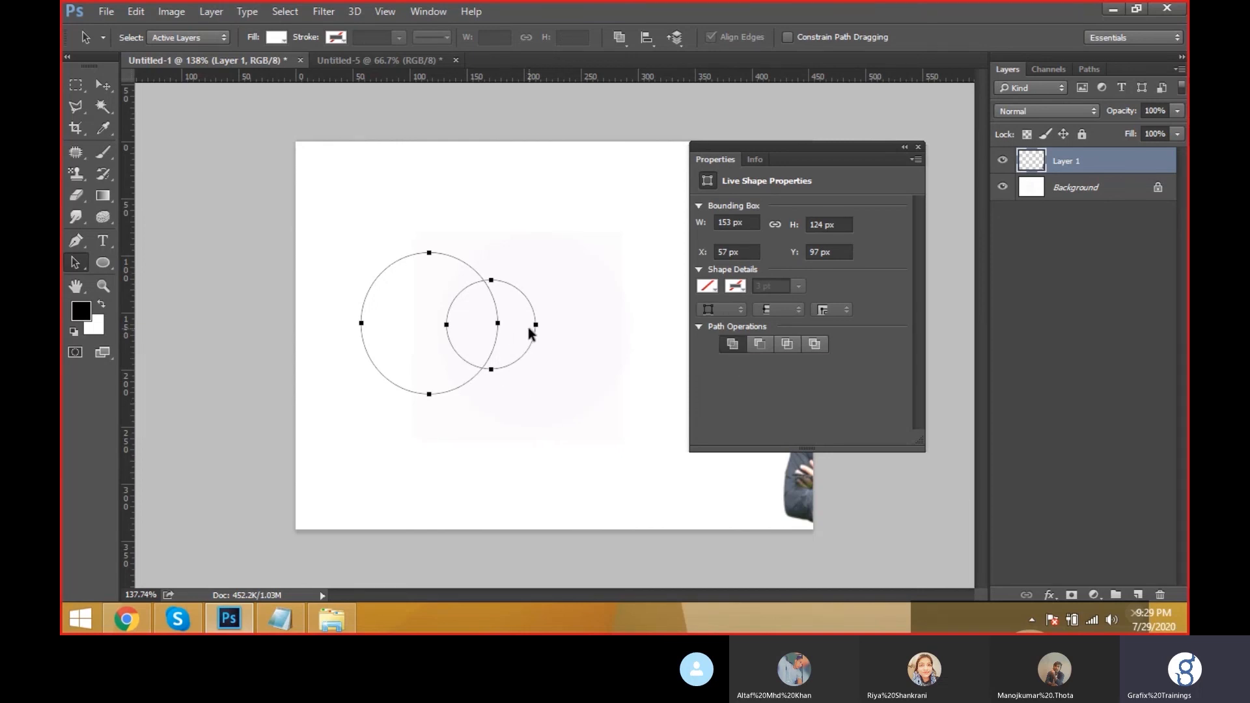
pyautogui.hotkey('ctrl', 'Return')
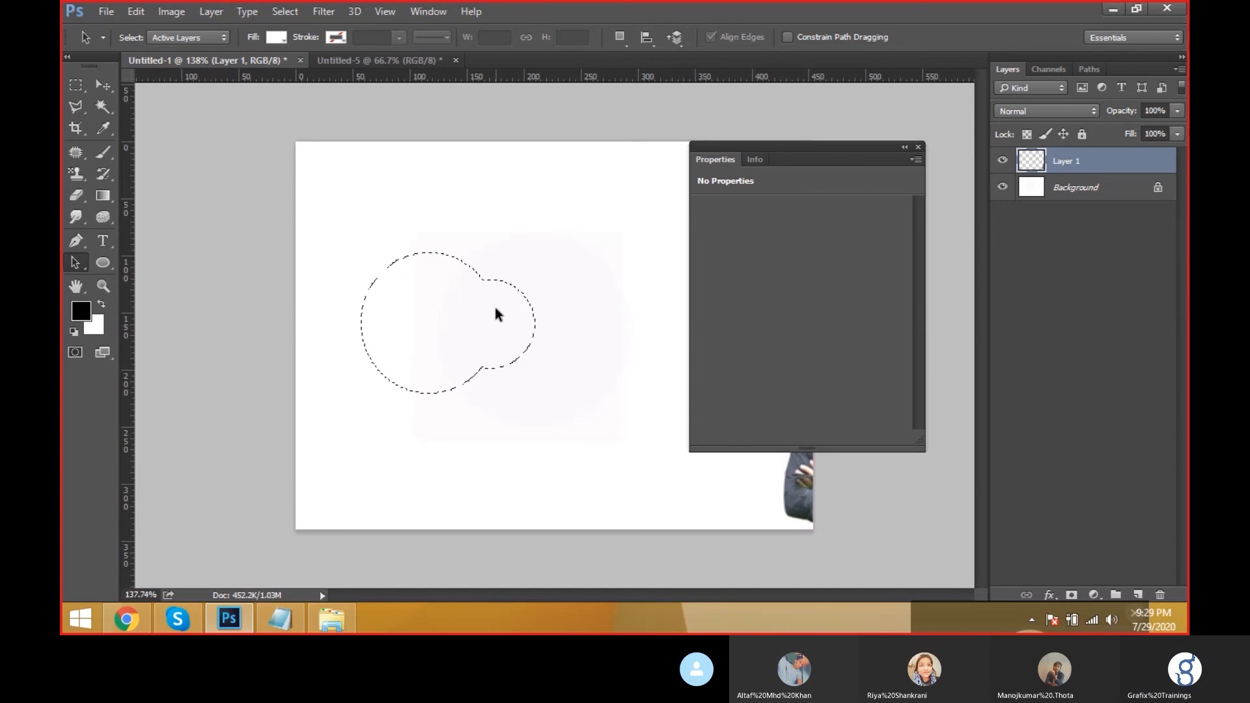
pyautogui.hotkey('ctrl', 'z')
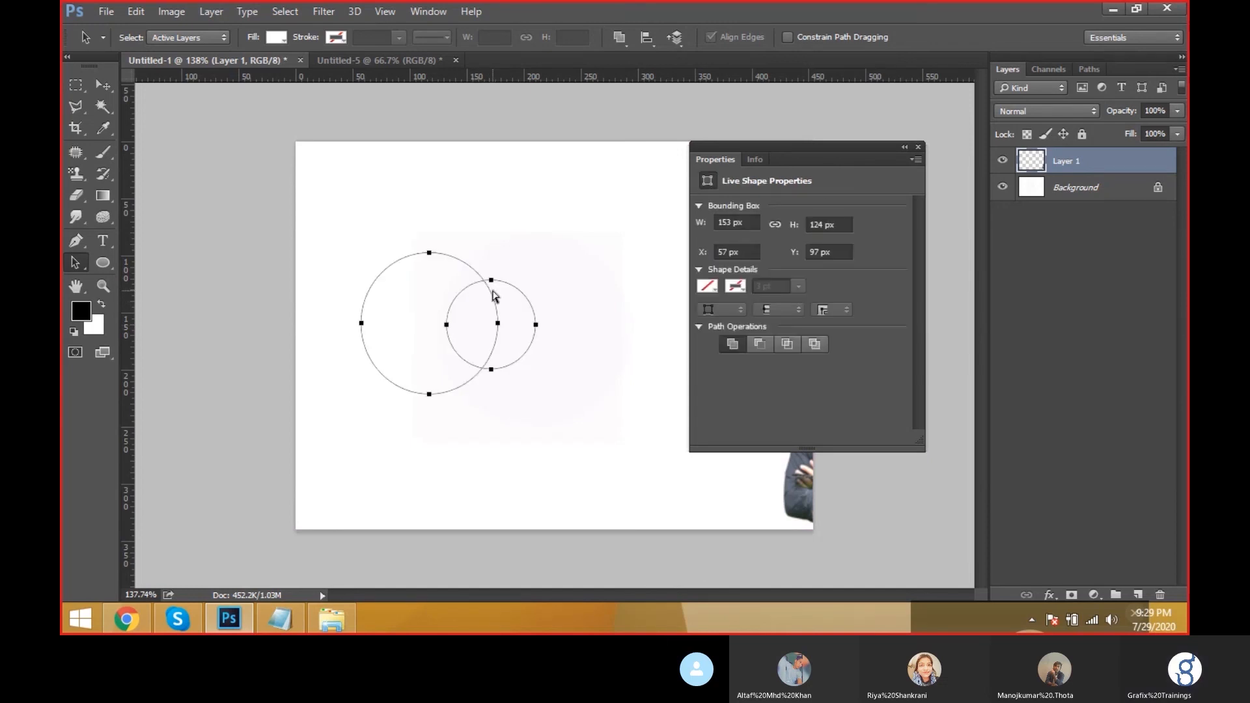
pyautogui.hotkey('ctrl', 'Return')
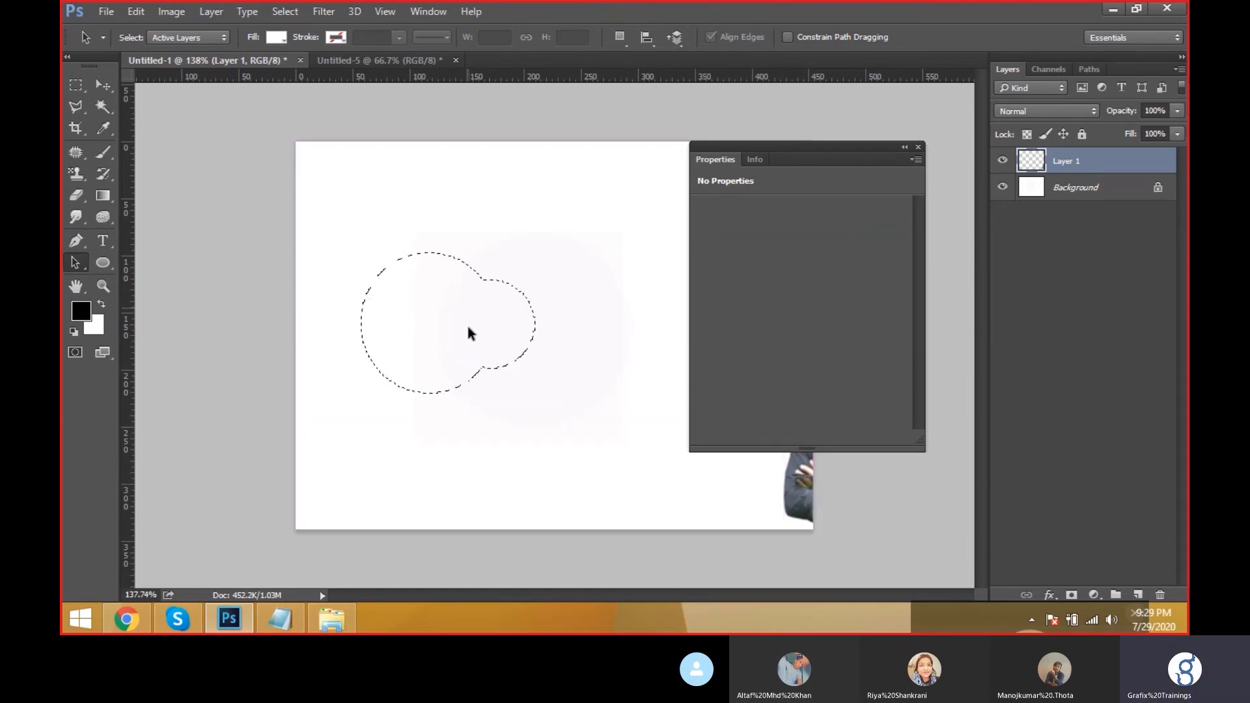
pyautogui.hotkey('ctrl', 'z')
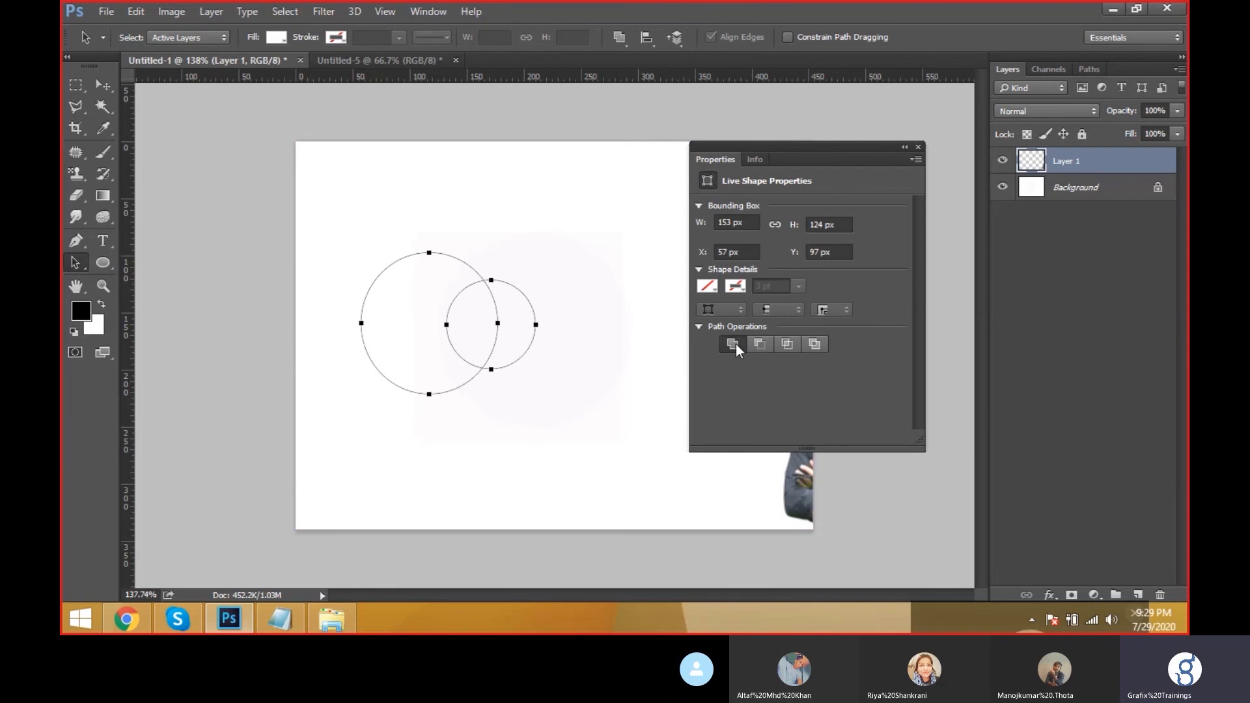
# Step: Undo the Combine Shapes change and preview the two uncombined circles as a selection, undoing back to the paths
pyautogui.hotkey('ctrl', 'alt', 'z')
pyautogui.hotkey('ctrl', 'Return')
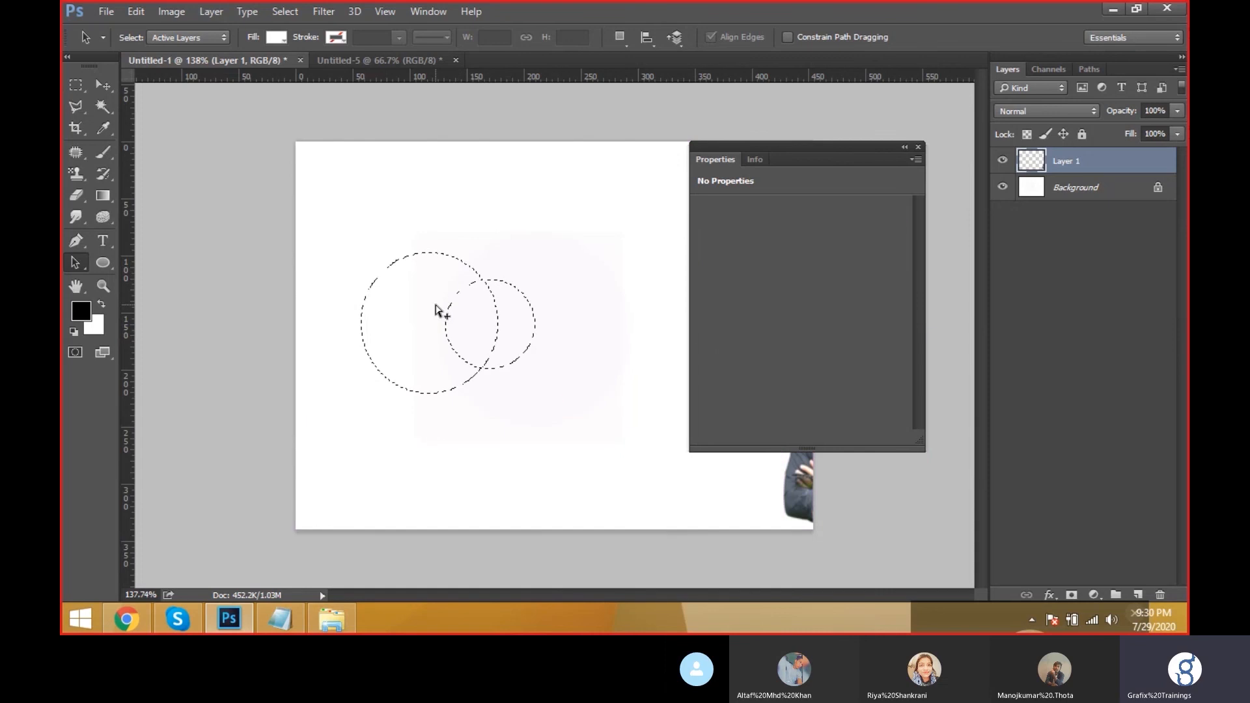
pyautogui.hotkey('ctrl', 'alt', 'z')
pyautogui.hotkey('ctrl', 'alt', 'z')
pyautogui.hotkey('ctrl', 'Return')
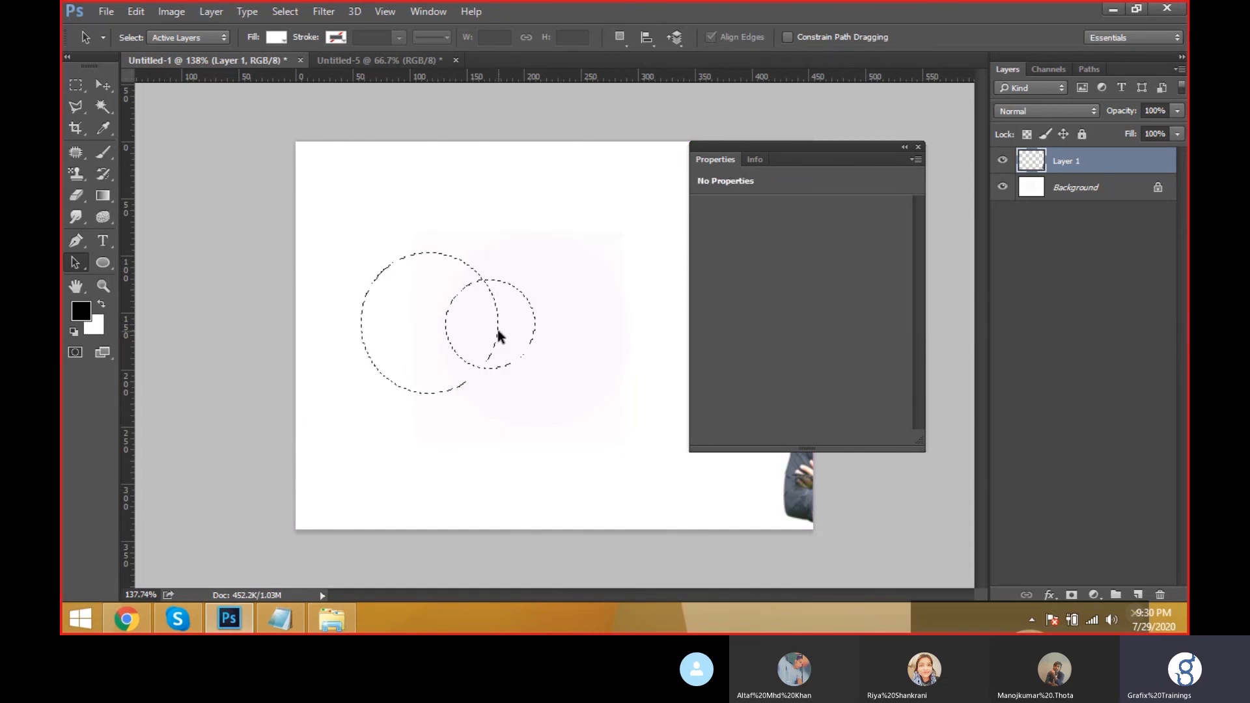
pyautogui.hotkey('ctrl', 'z')
# Step: Set both overlapping circle paths to Combine Shapes again, load the merged outline as a selection, and undo that selection
pyautogui.moveTo(310, 210); pyautogui.dragTo(596, 423)
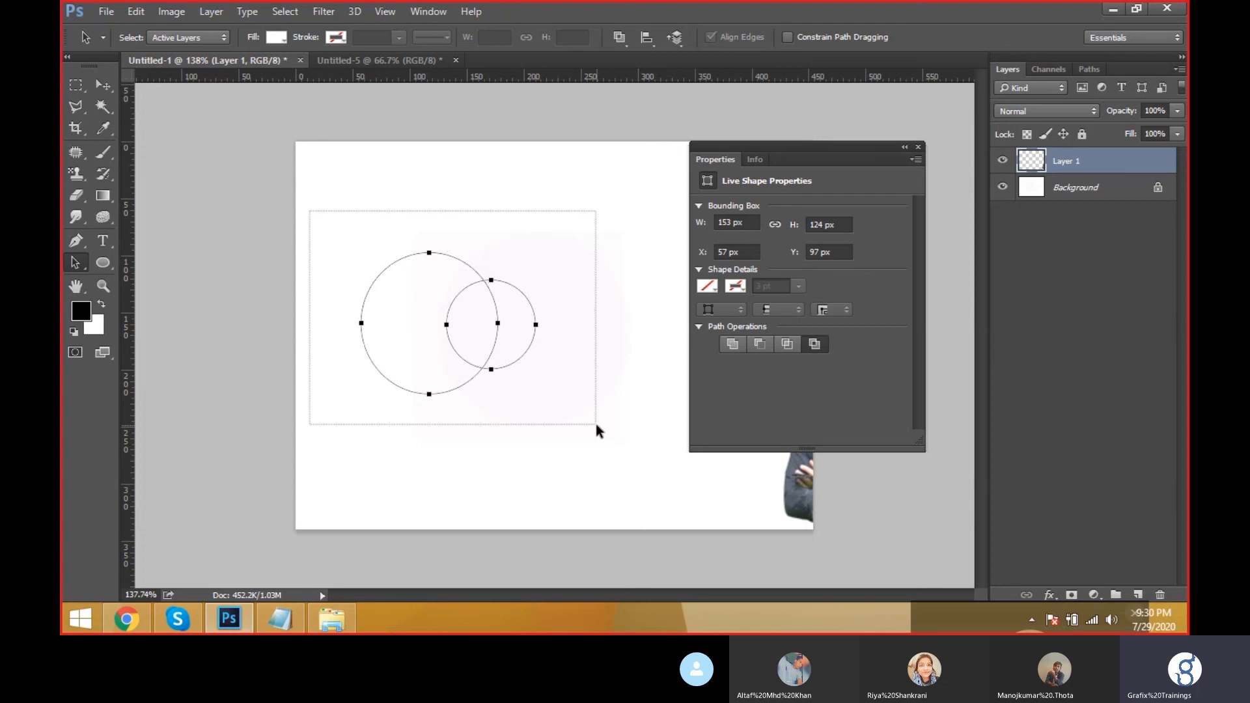
pyautogui.click(733, 343)
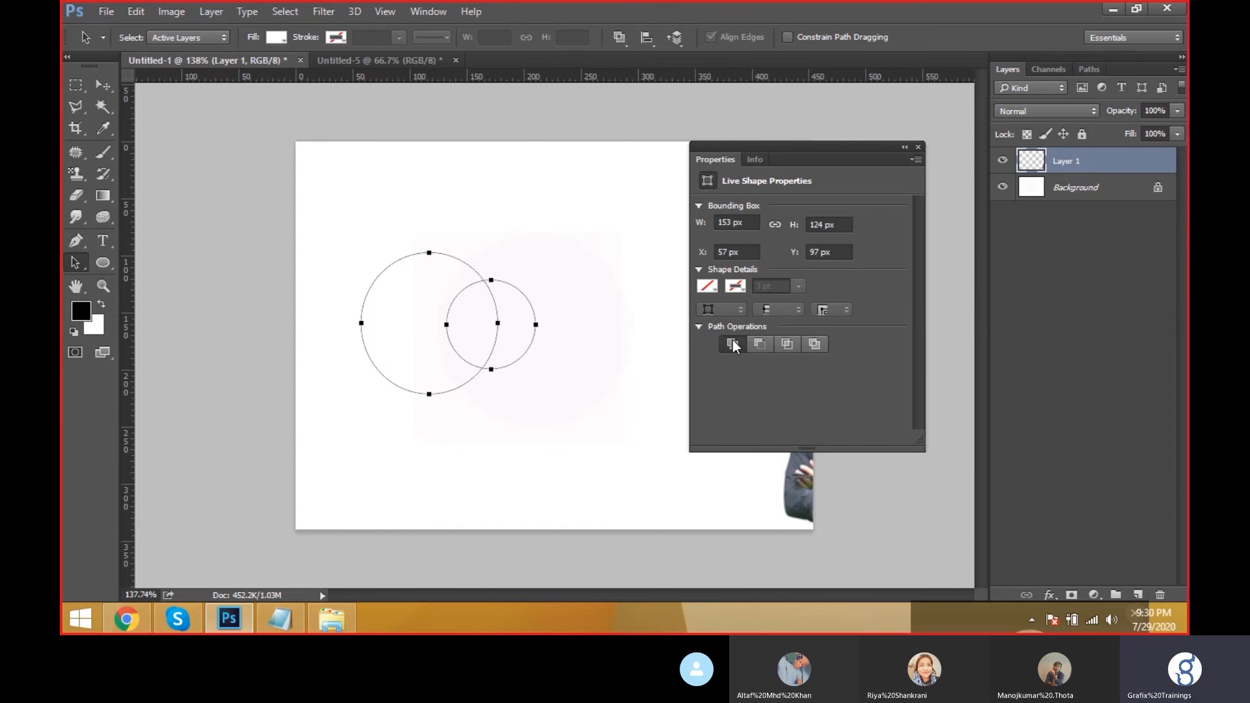
pyautogui.hotkey('ctrl', 'Return')
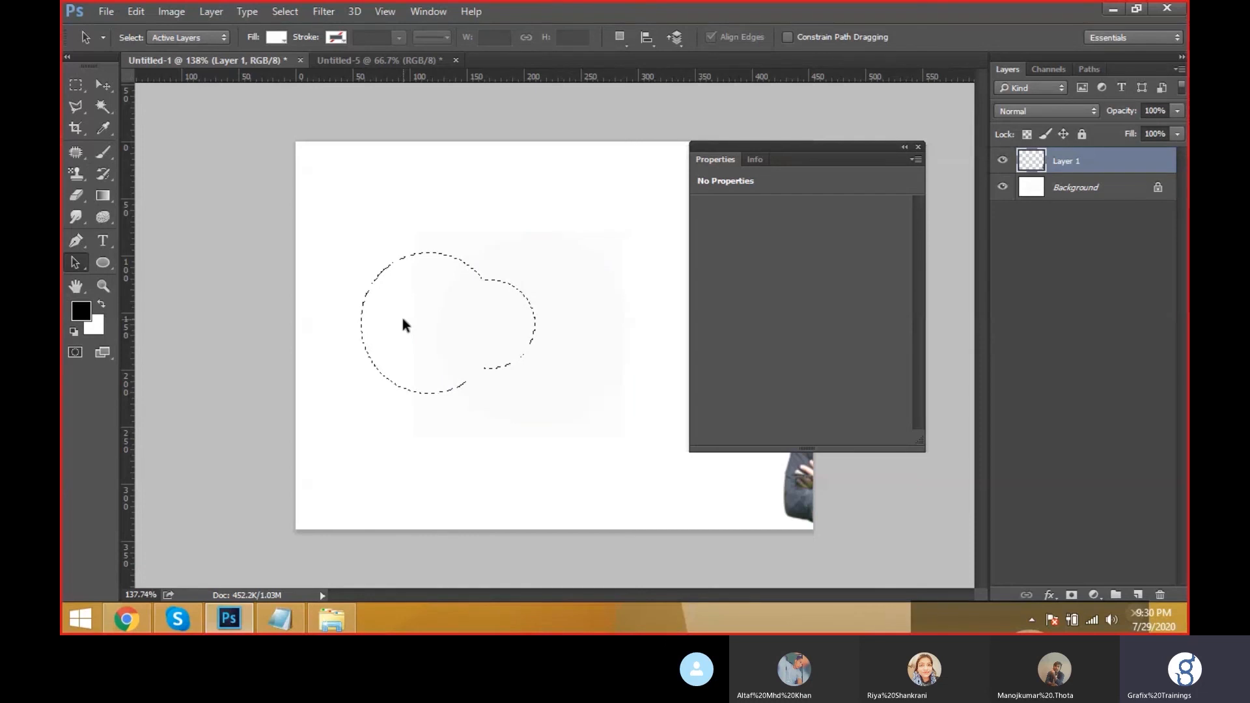
pyautogui.hotkey('ctrl', 'z')
# Step: Draw a rectangular path about 29 × 195 px across the larger circle's left part and move Layer 1's photo off the canvas
pyautogui.rightClick(102, 264)
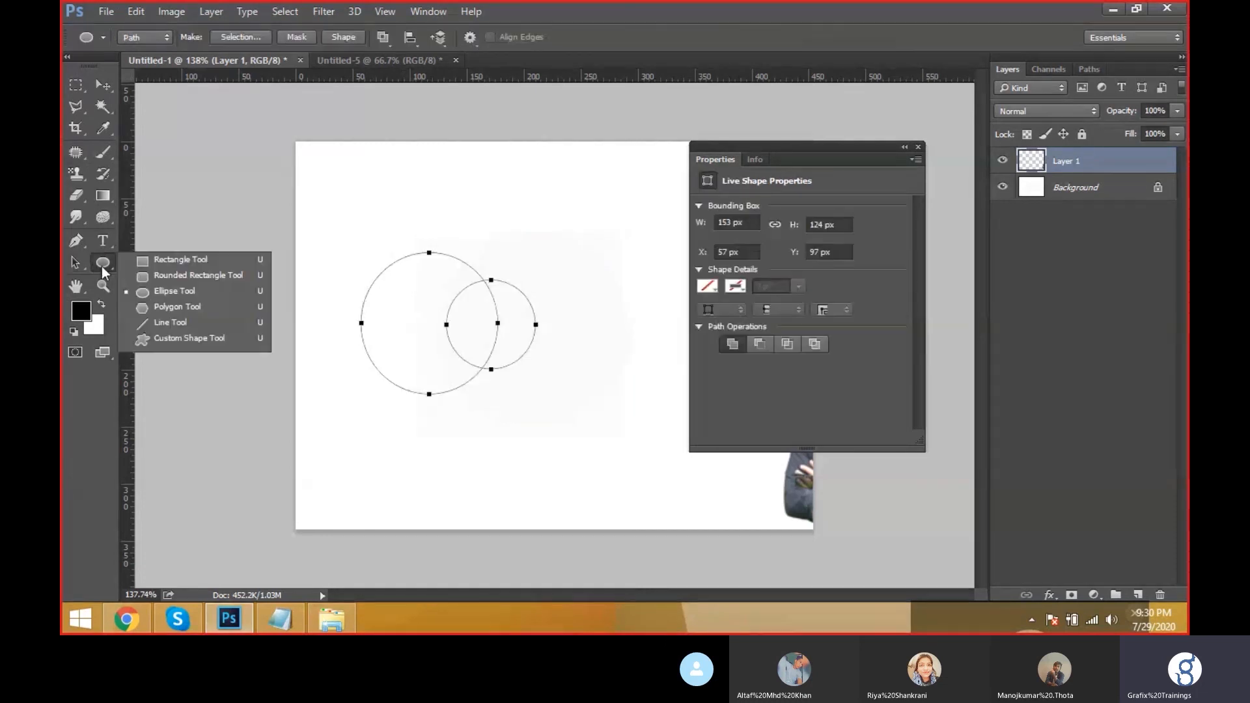
pyautogui.click(163, 260)
pyautogui.moveTo(389, 224); pyautogui.dragTo(409, 442)
pyautogui.press('v')
pyautogui.moveTo(321, 187); pyautogui.dragTo(403, 357)
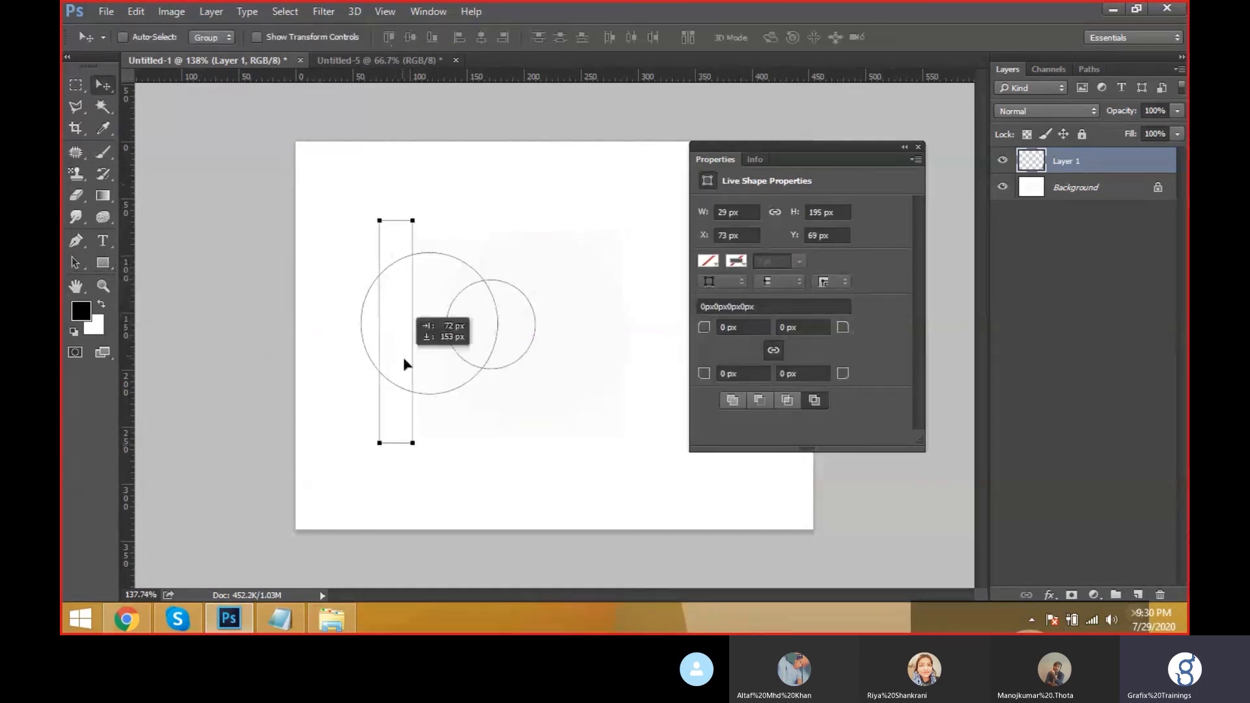
# Step: Set the rectangle and the large circle to Subtract Front Shape, load the path as a selection, and undo the selection
pyautogui.click(76, 267)
pyautogui.moveTo(265, 191); pyautogui.dragTo(427, 463)
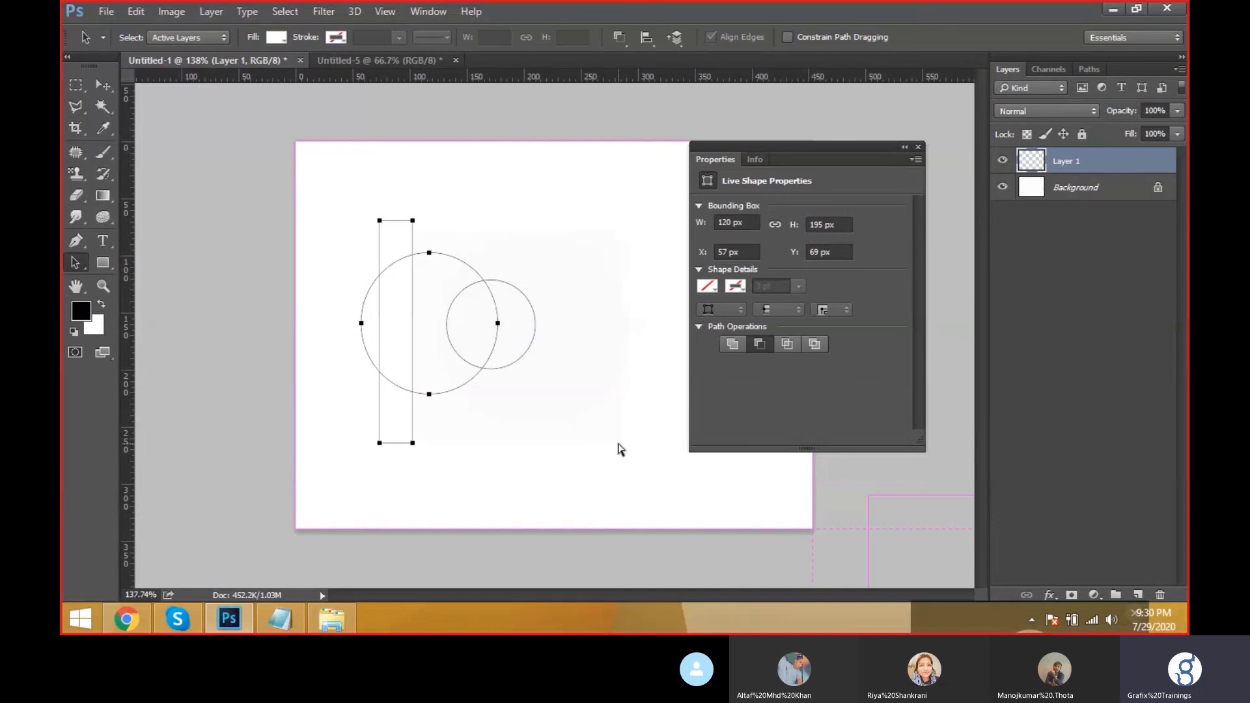
pyautogui.hotkey('ctrl', 'Return')
pyautogui.hotkey('ctrl', 'z')
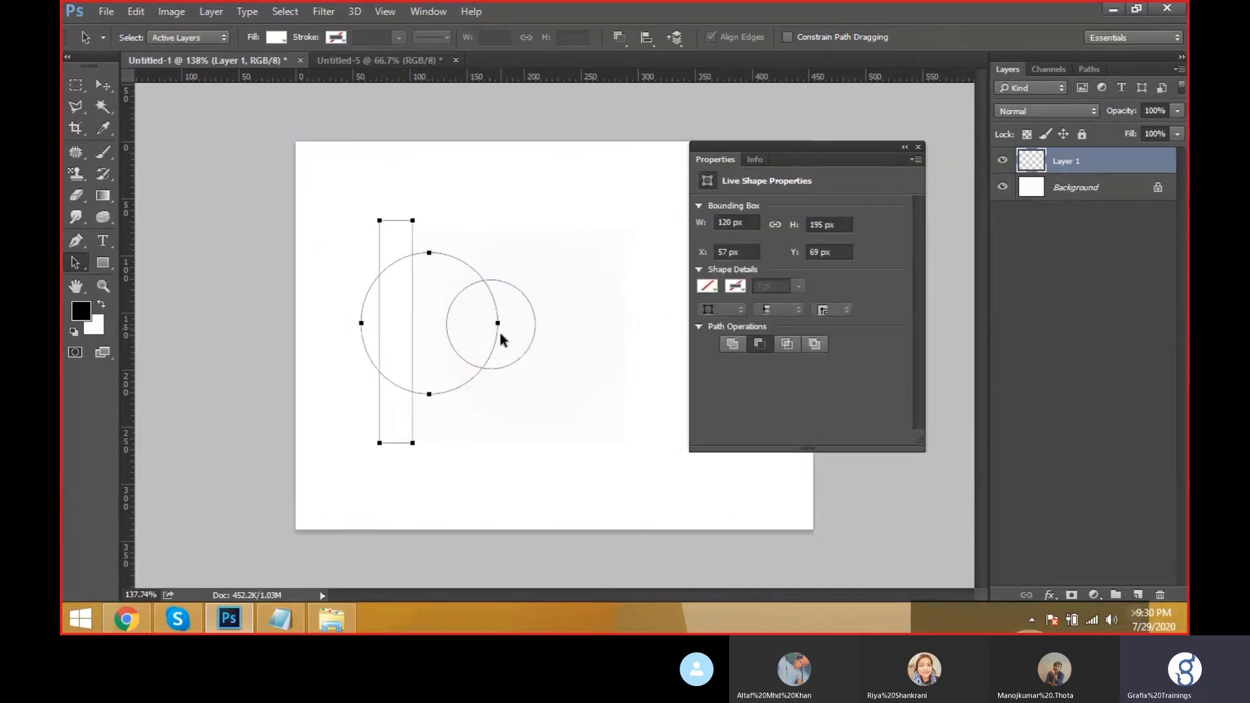
# Step: Set both circles to Subtract Front Shape, preview all three paths as a selection, and return to the editable paths
pyautogui.moveTo(509, 387); pyautogui.dragTo(453, 281)
pyautogui.hotkey('ctrl', 'Return')
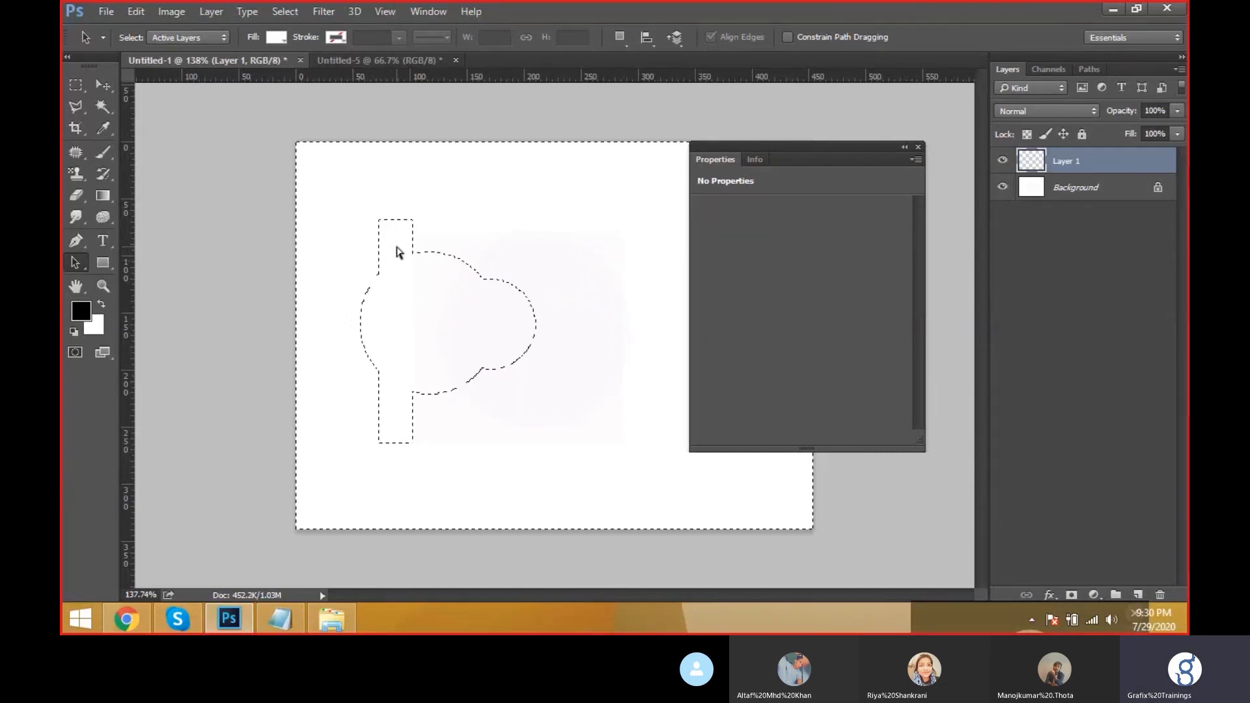
pyautogui.hotkey('ctrl', 'd')
pyautogui.press('v')
pyautogui.hotkey('ctrl', 'alt', 'z')
pyautogui.hotkey('ctrl', 'alt', 'z')
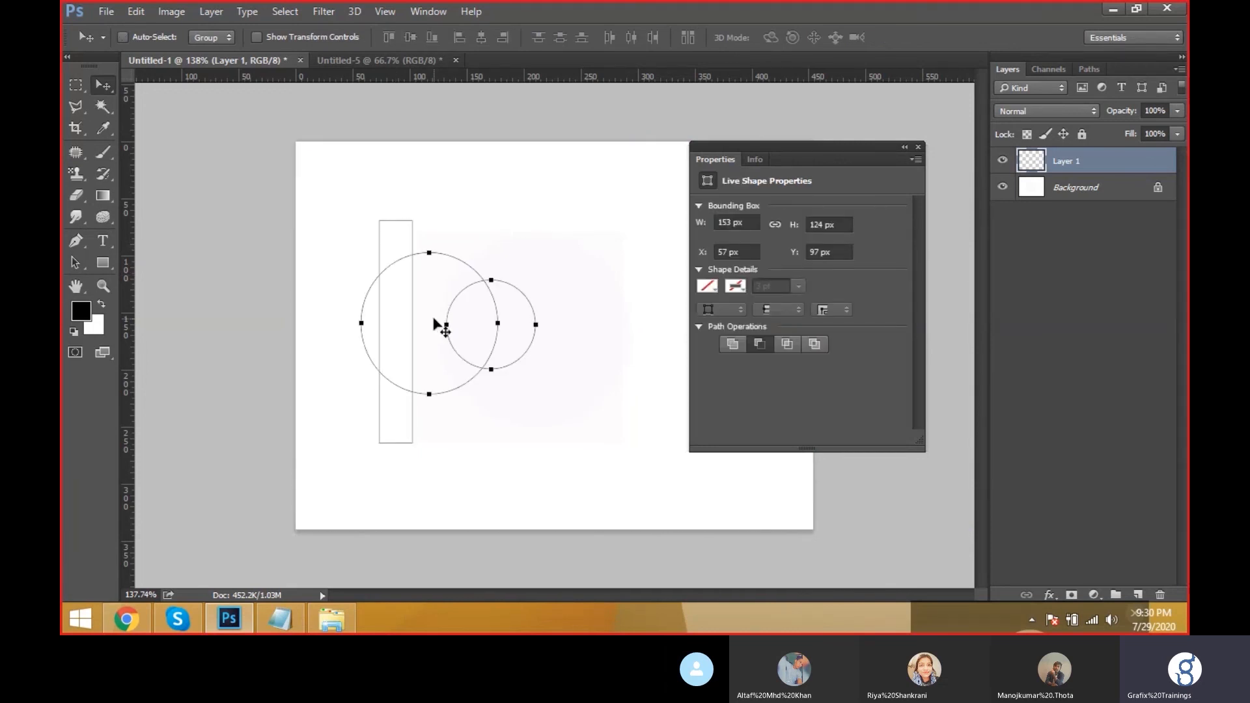
# Step: Delete the small 78 px circle path, accepting the conversion of the live shape into a regular path
pyautogui.press('a')
pyautogui.click(528, 389)
pyautogui.click(513, 359)
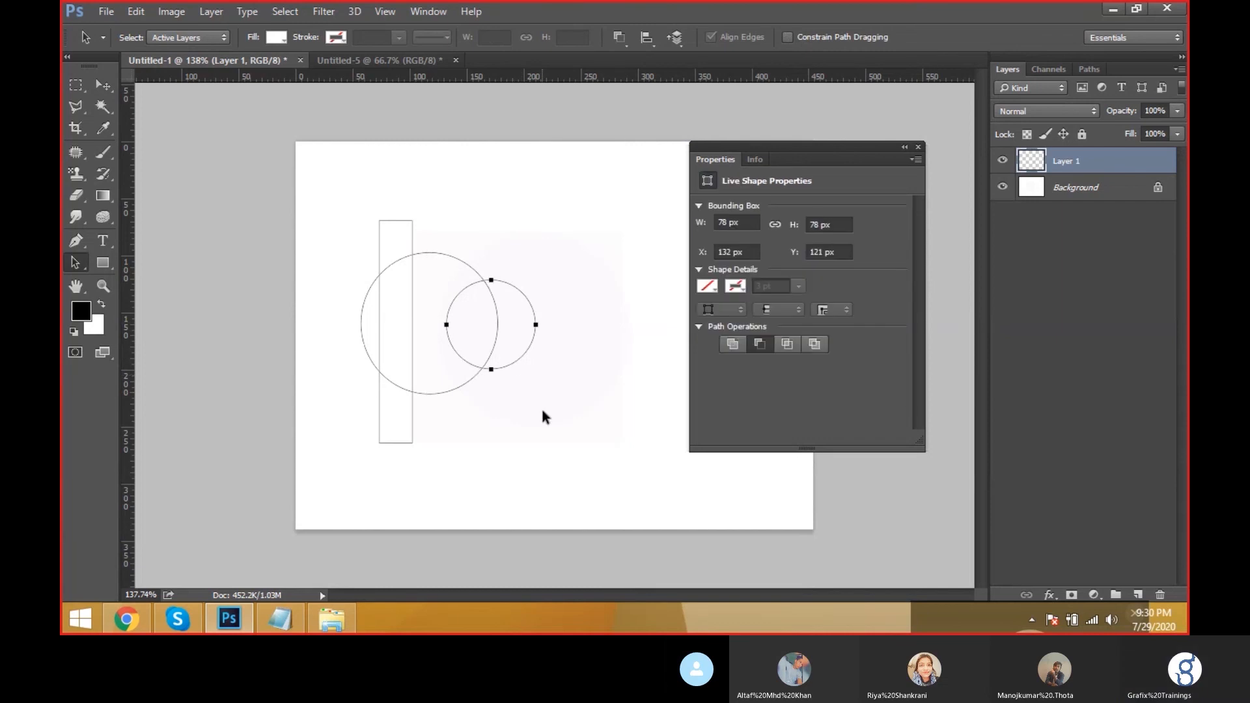
pyautogui.press('Delete')
pyautogui.click(635, 246)
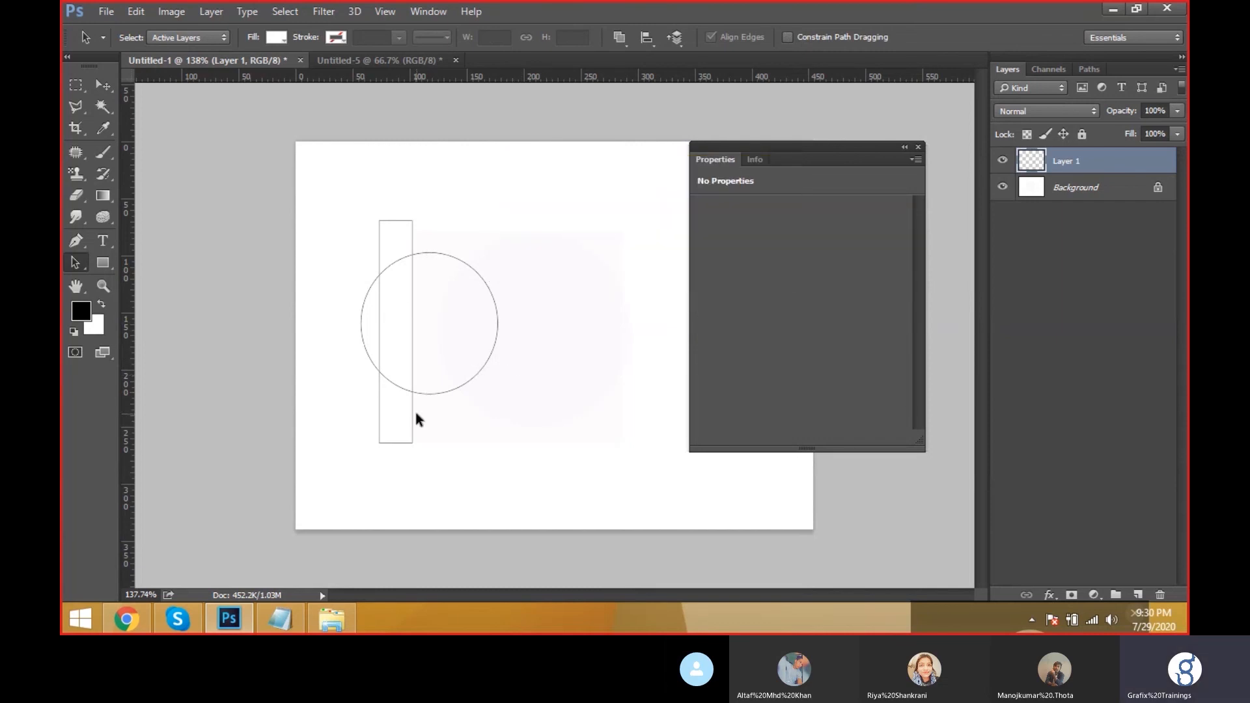
# Step: Move the rectangle path right to X 123 px, Y 61 px, then preview it with the circle as a Subtract Front Shape selection and clear it
pyautogui.moveTo(411, 243); pyautogui.dragTo(462, 254)
pyautogui.moveTo(332, 176); pyautogui.dragTo(563, 480)
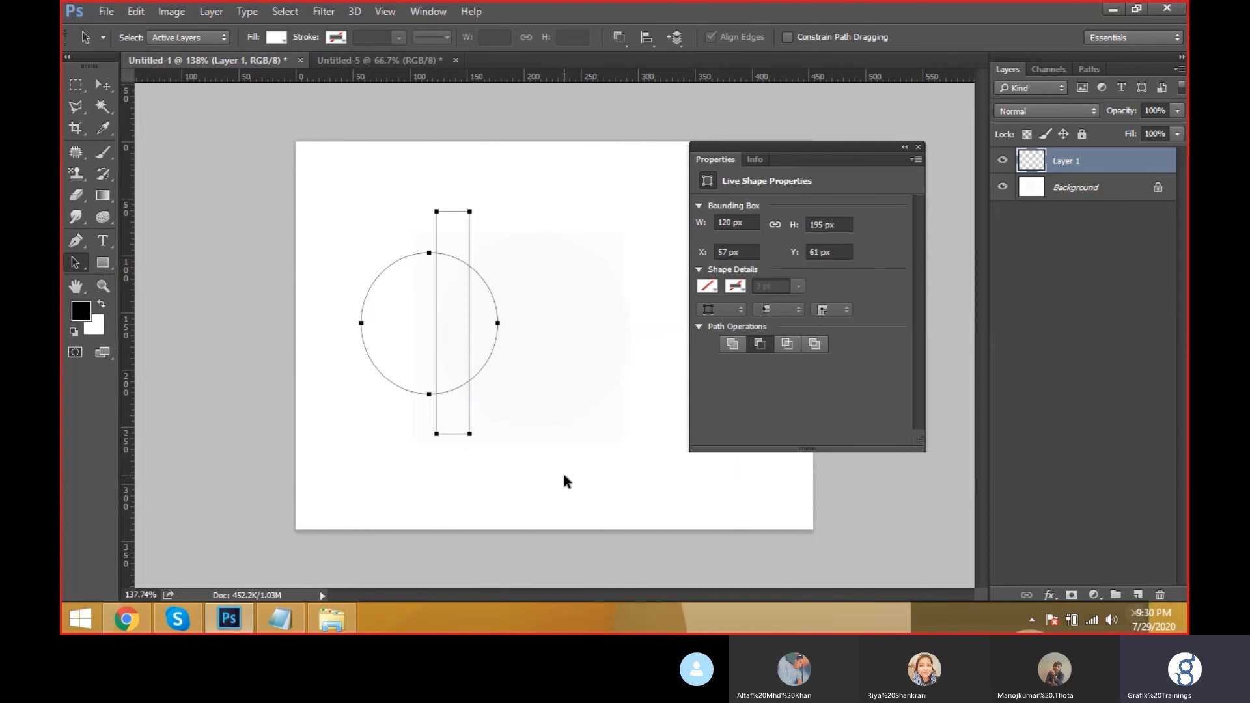
pyautogui.click(755, 345)
pyautogui.hotkey('ctrl', 'Return')
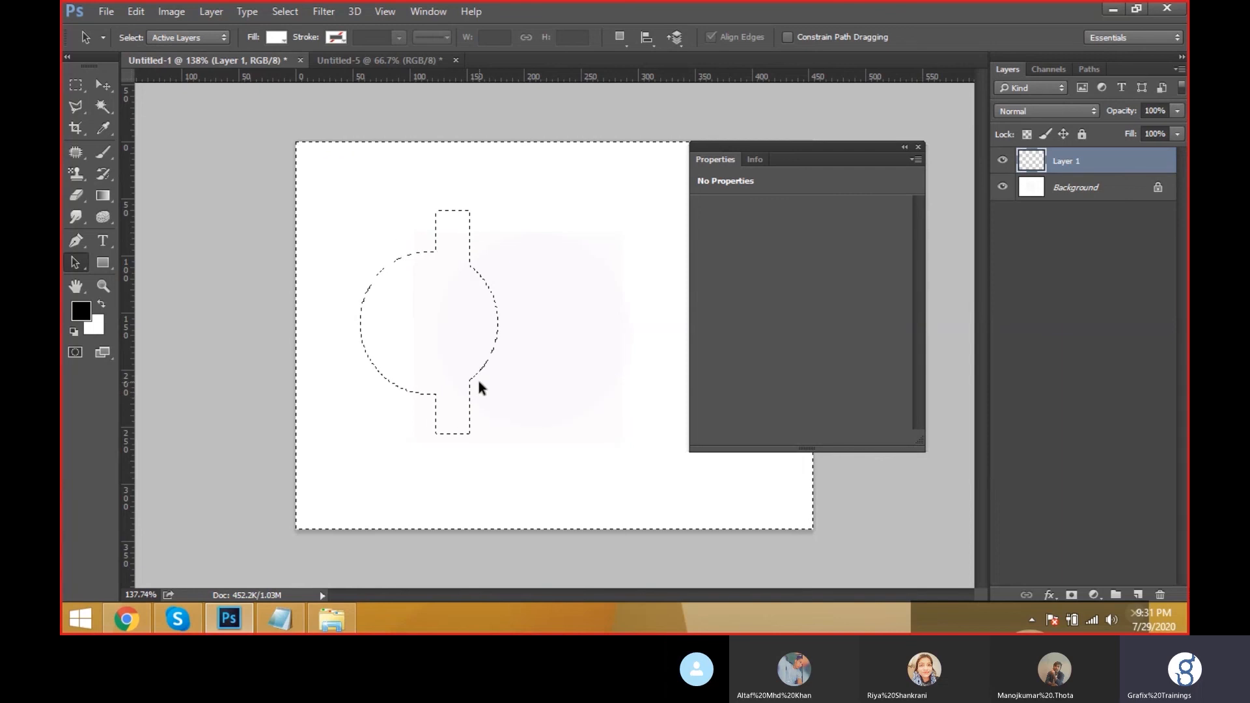
pyautogui.hotkey('ctrl', 'd')
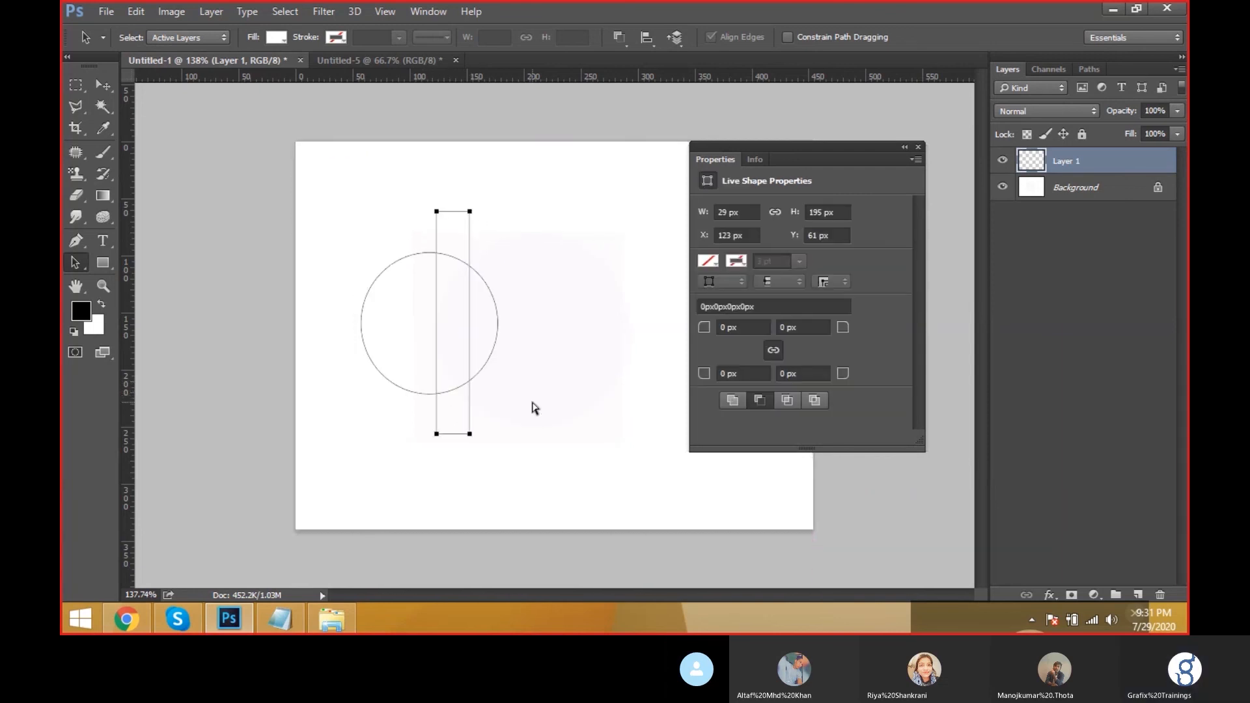
# Step: Set the rectangle path to Intersect Shape Areas and load the resulting path as a selection
pyautogui.click(787, 401)
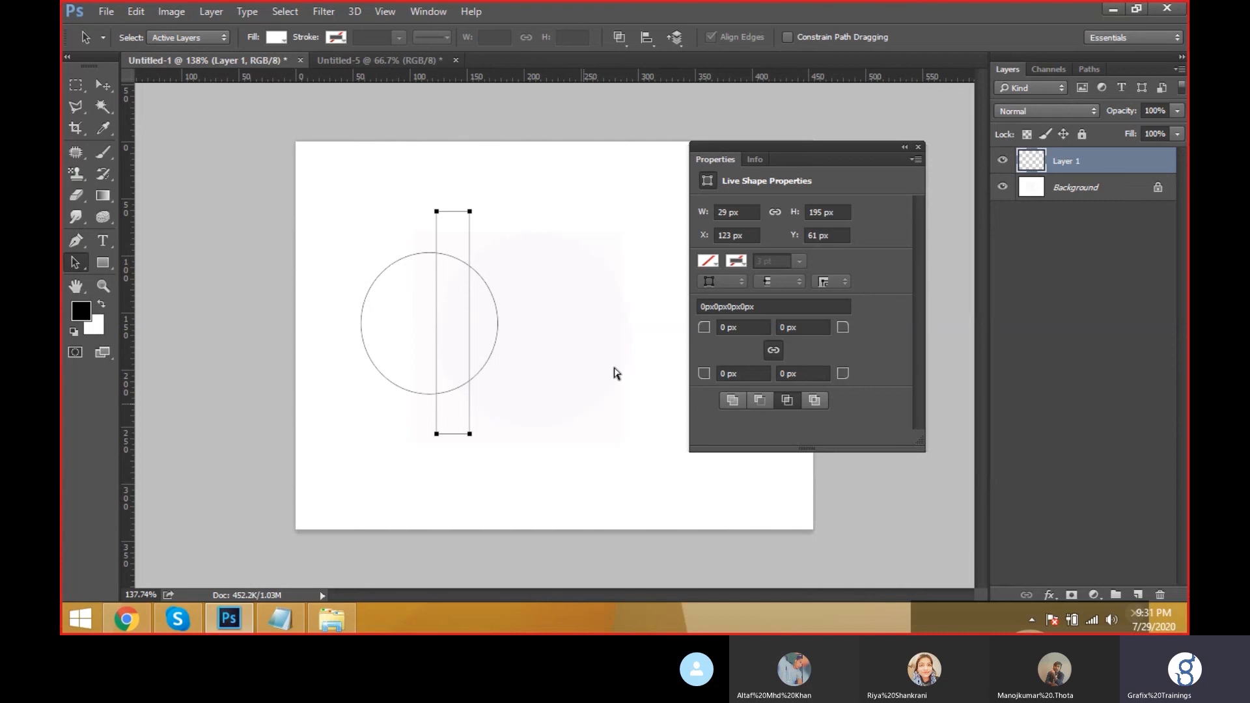
pyautogui.hotkey('ctrl', 'Return')
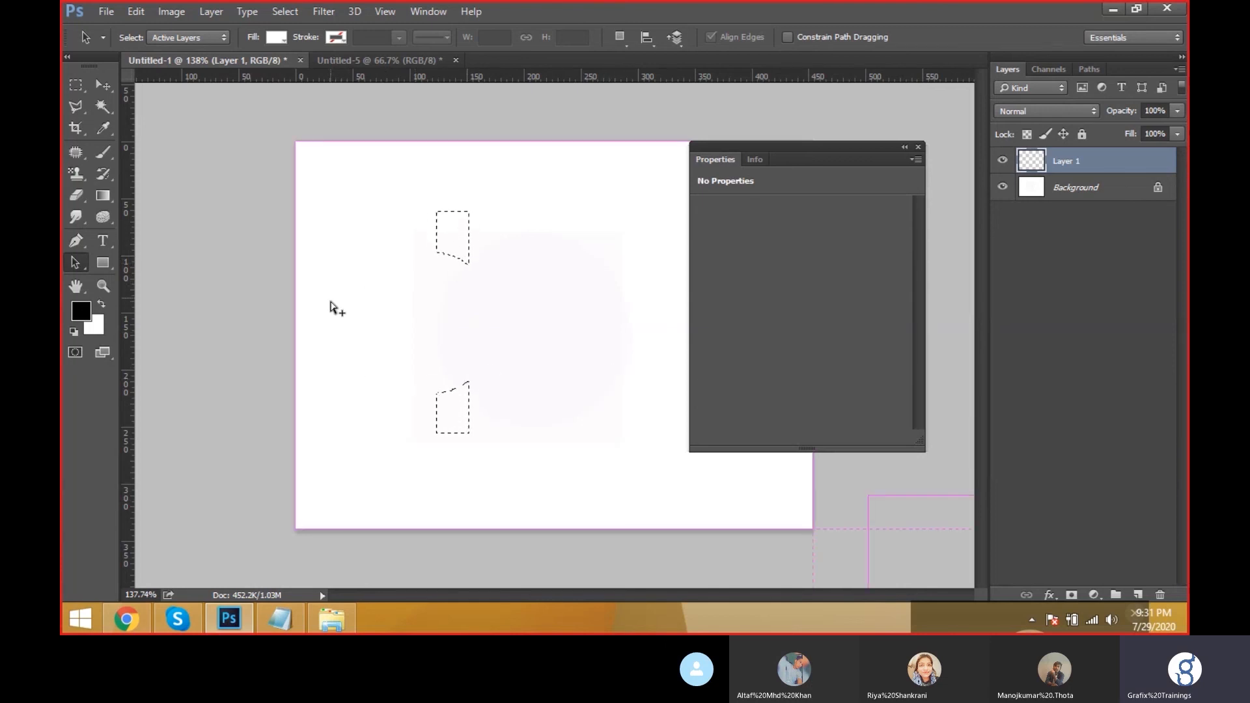
# Step: Return to the editable circle and rectangle paths, preview their intersect setup once more as a selection, and undo it
pyautogui.hotkey('ctrl', 'z')
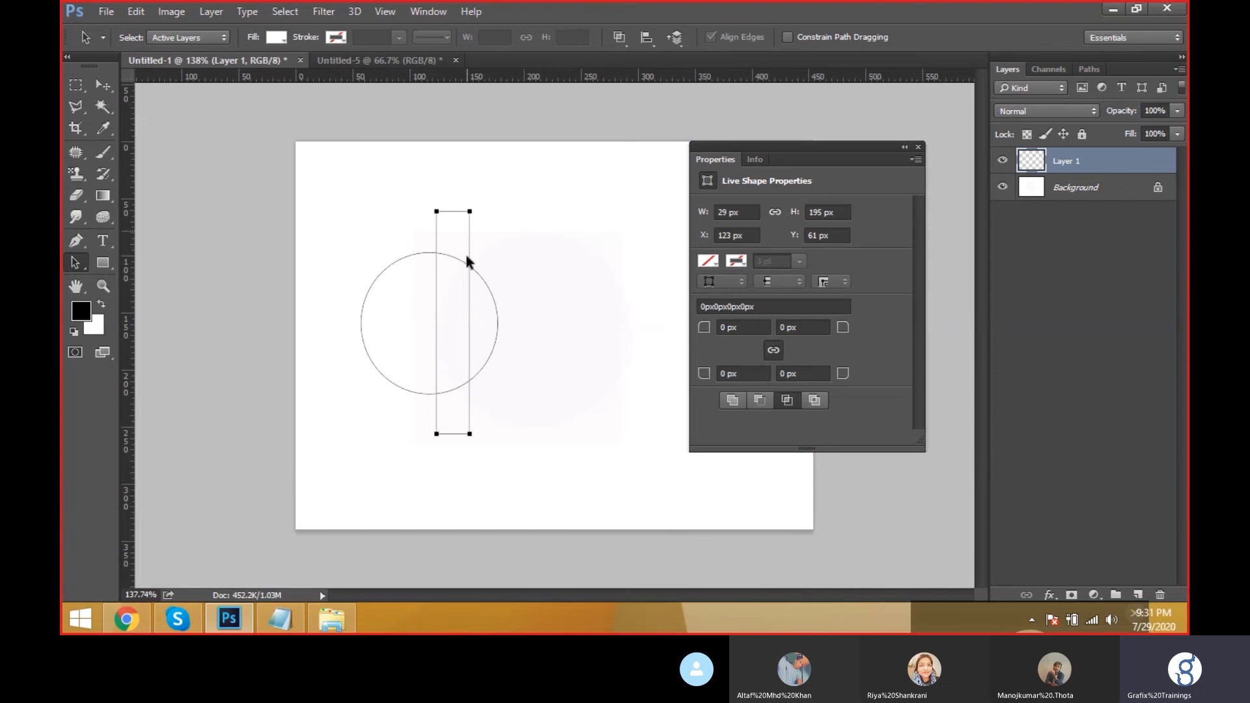
pyautogui.hotkey('ctrl', 'Return')
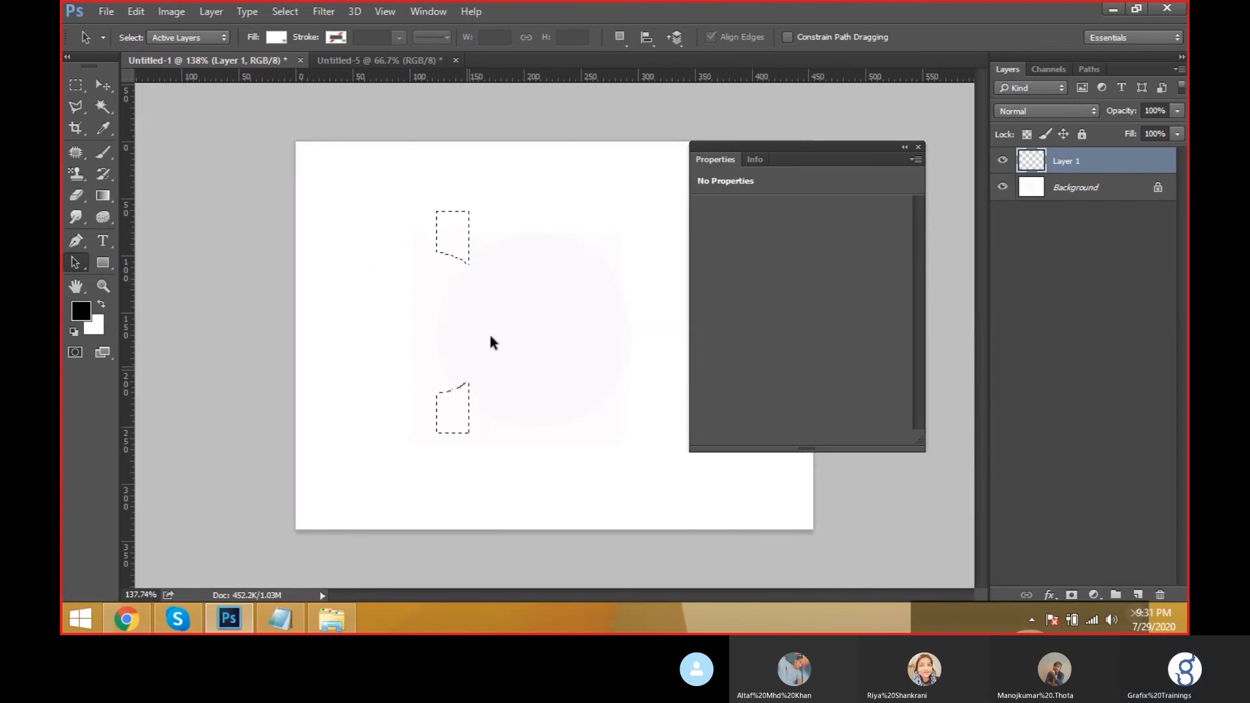
pyautogui.hotkey('ctrl', 'z')
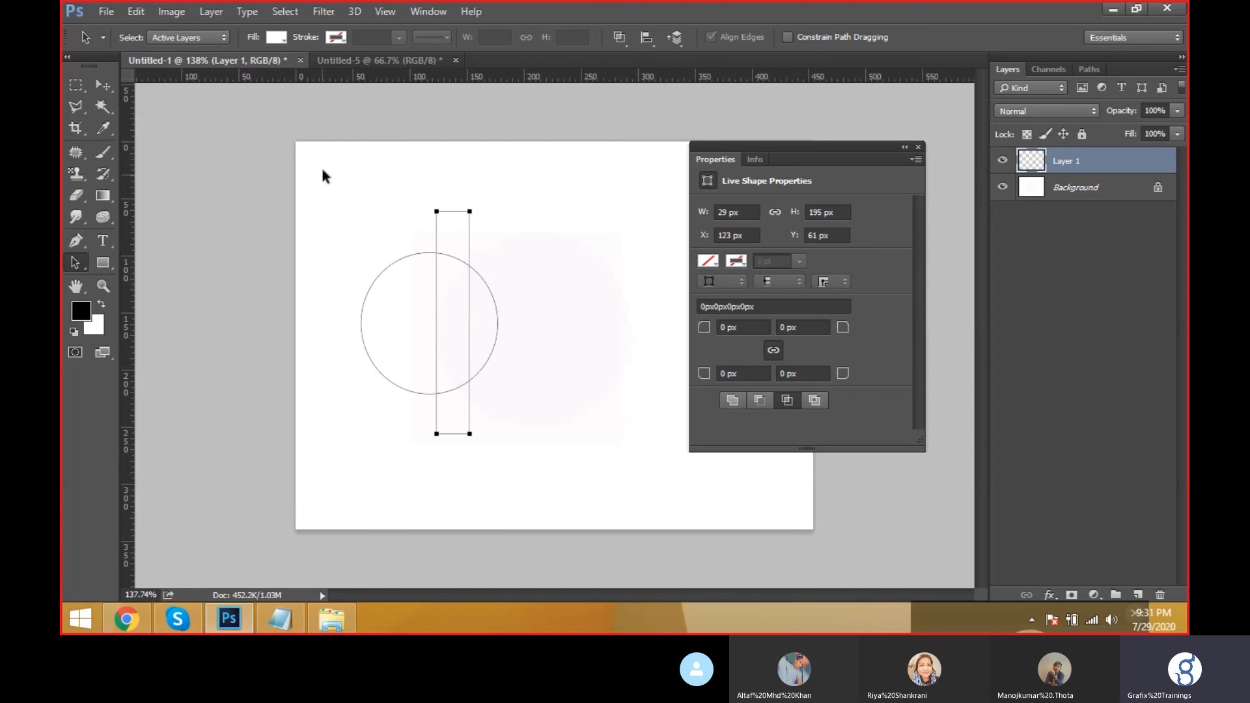
# Step: Delete both the circle and rectangle paths, accepting the conversion of the live shapes into regular paths
pyautogui.moveTo(322, 171); pyautogui.dragTo(529, 485)
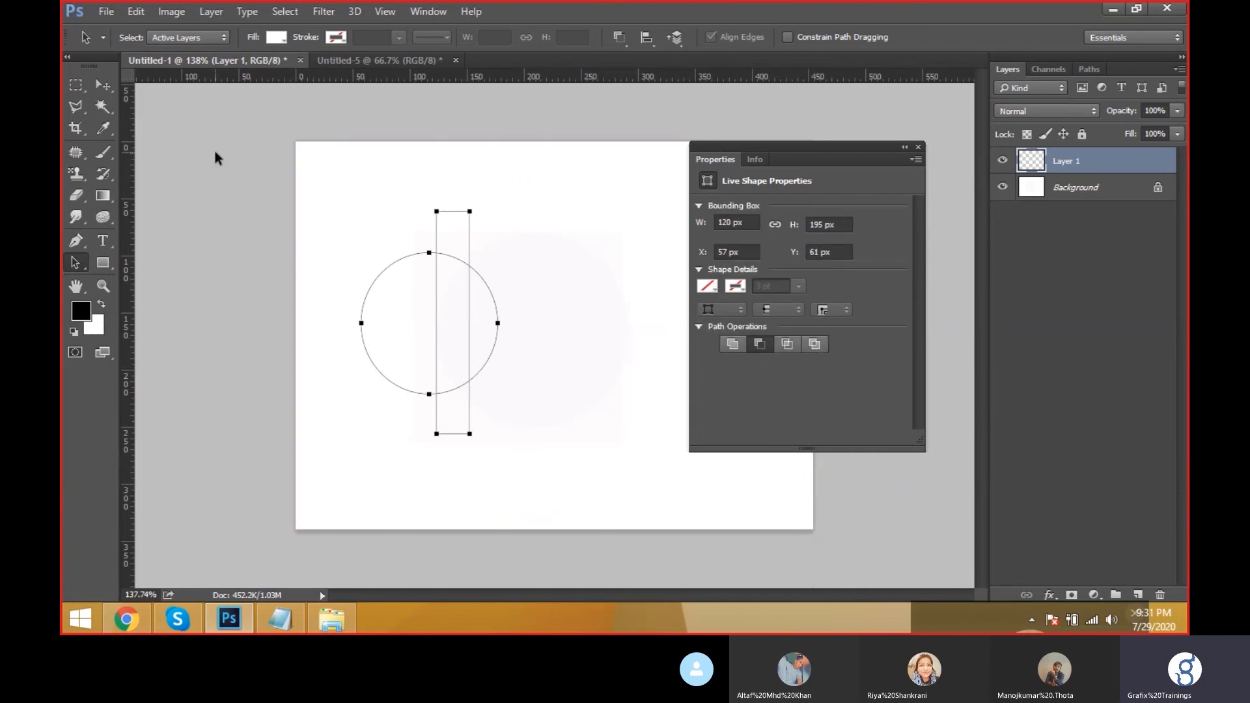
pyautogui.press('Delete')
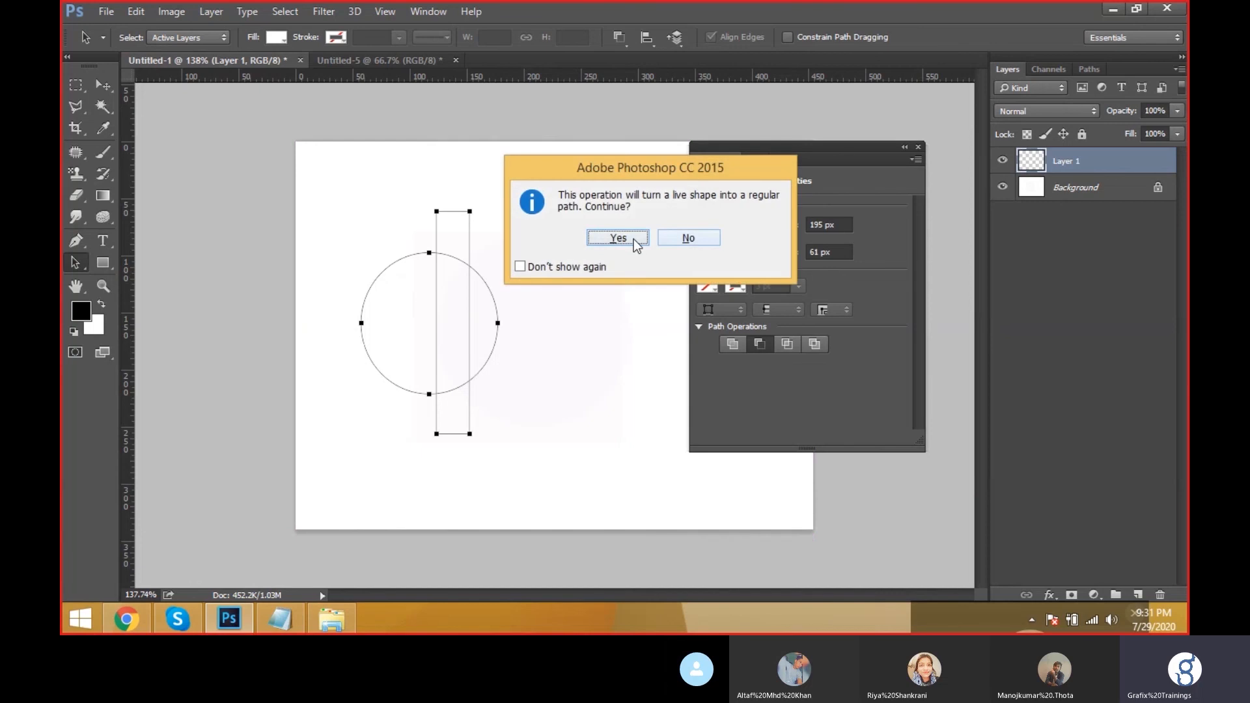
pyautogui.click(630, 239)
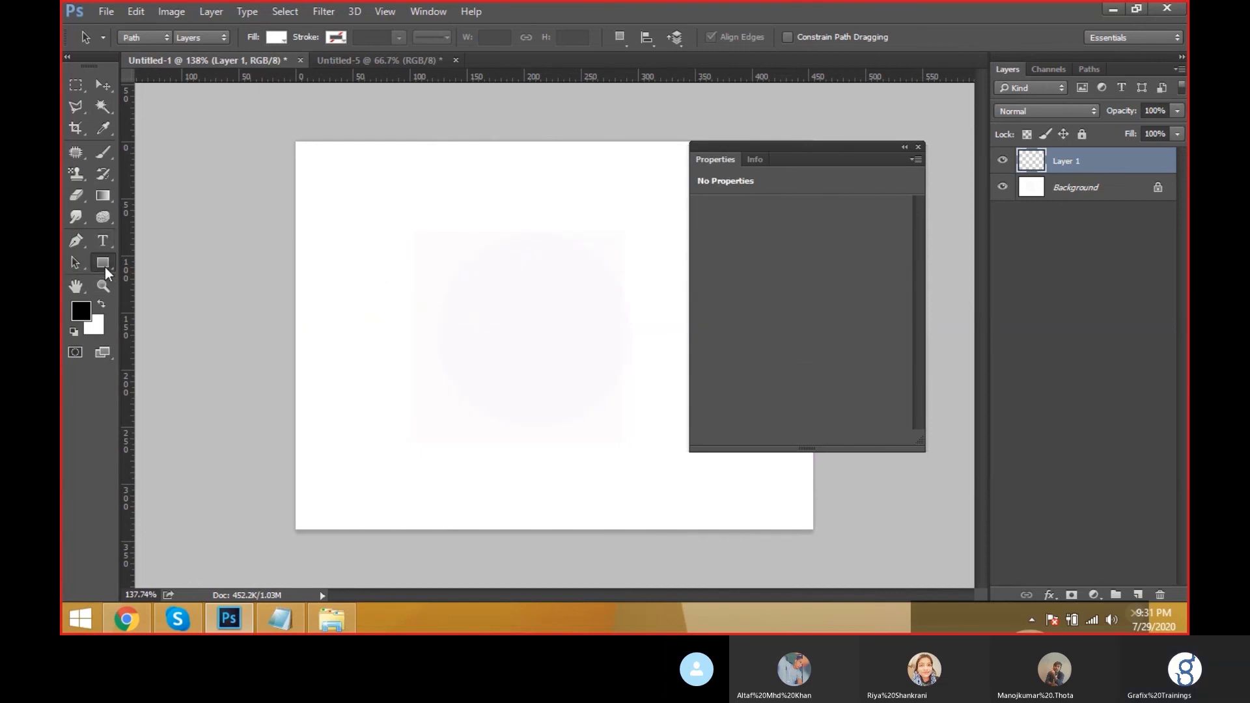
# Step: Draw a circle path about 156 px in diameter with a smaller concentric circle path inside it
pyautogui.moveTo(104, 267); pyautogui.dragTo(133, 303)
pyautogui.moveTo(402, 265); pyautogui.dragTo(578, 441)
pyautogui.moveTo(448, 300); pyautogui.dragTo(555, 466)
# Step: Select both concentric circle paths and set their path operation to Exclude Overlapping Shapes
pyautogui.press('a')
pyautogui.moveTo(363, 243); pyautogui.dragTo(580, 449)
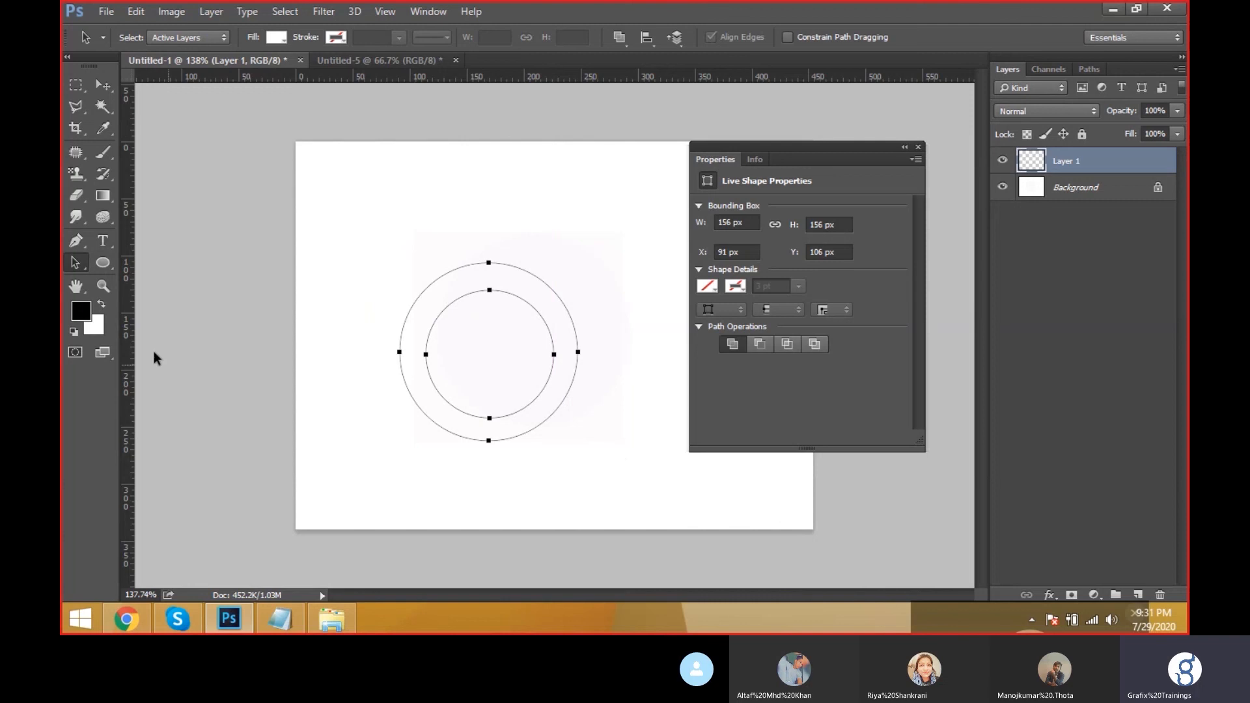
pyautogui.moveTo(75, 260); pyautogui.dragTo(111, 255)
pyautogui.moveTo(292, 219); pyautogui.dragTo(628, 511)
pyautogui.click(814, 344)
# Step: Load the ring between the circles as a selection, fill it with black, and undo back to the paths
pyautogui.hotkey('ctrl', 'Return')
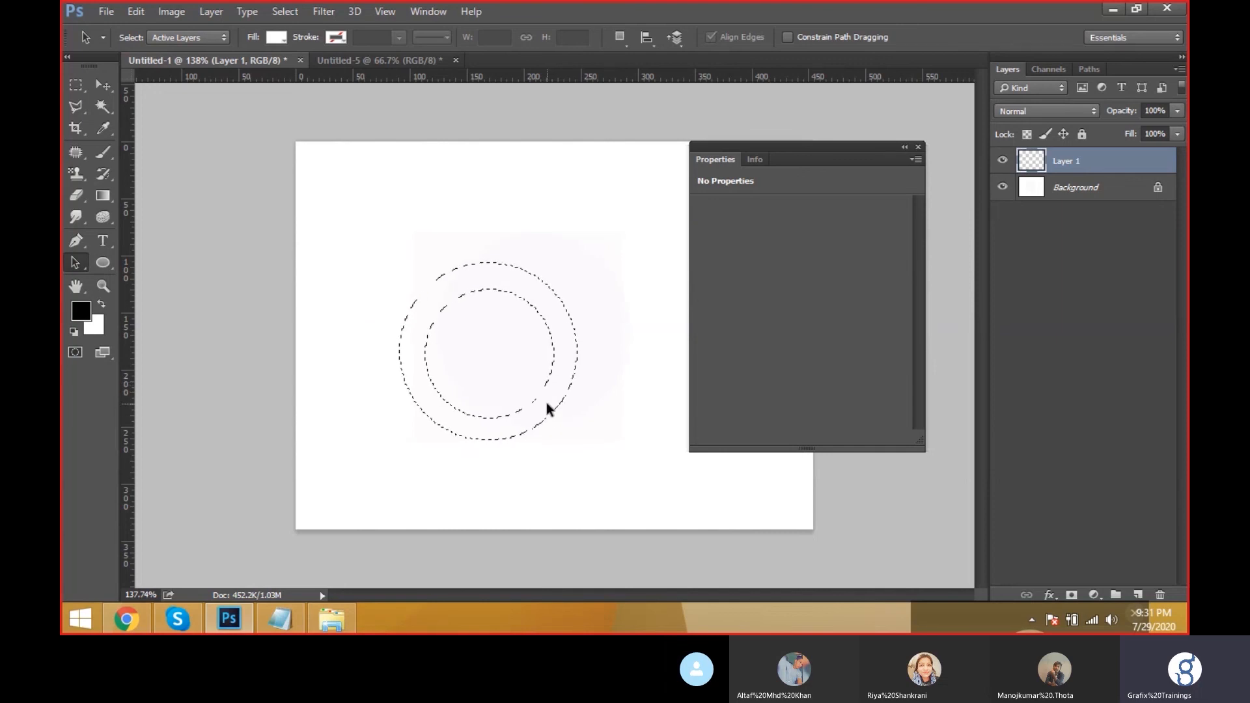
pyautogui.hotkey('alt', 'BackSpace')
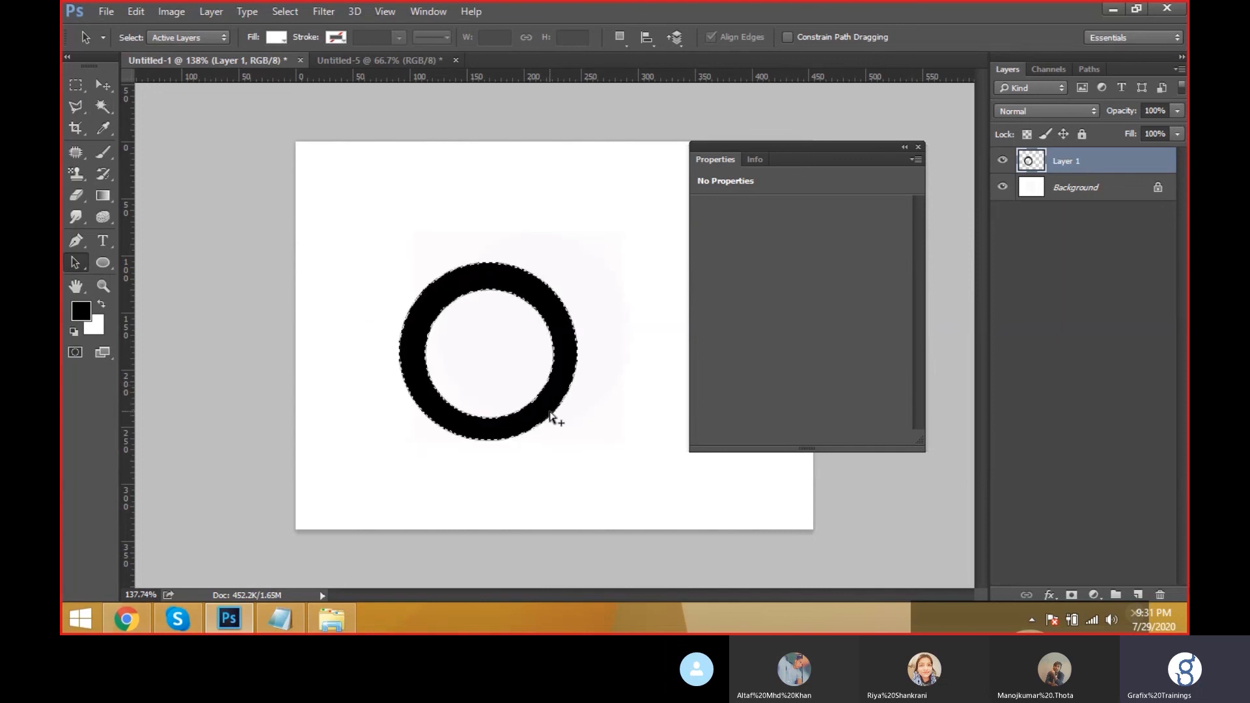
pyautogui.hotkey('ctrl', 'alt', 'z')
pyautogui.hotkey('ctrl', 'alt', 'z')
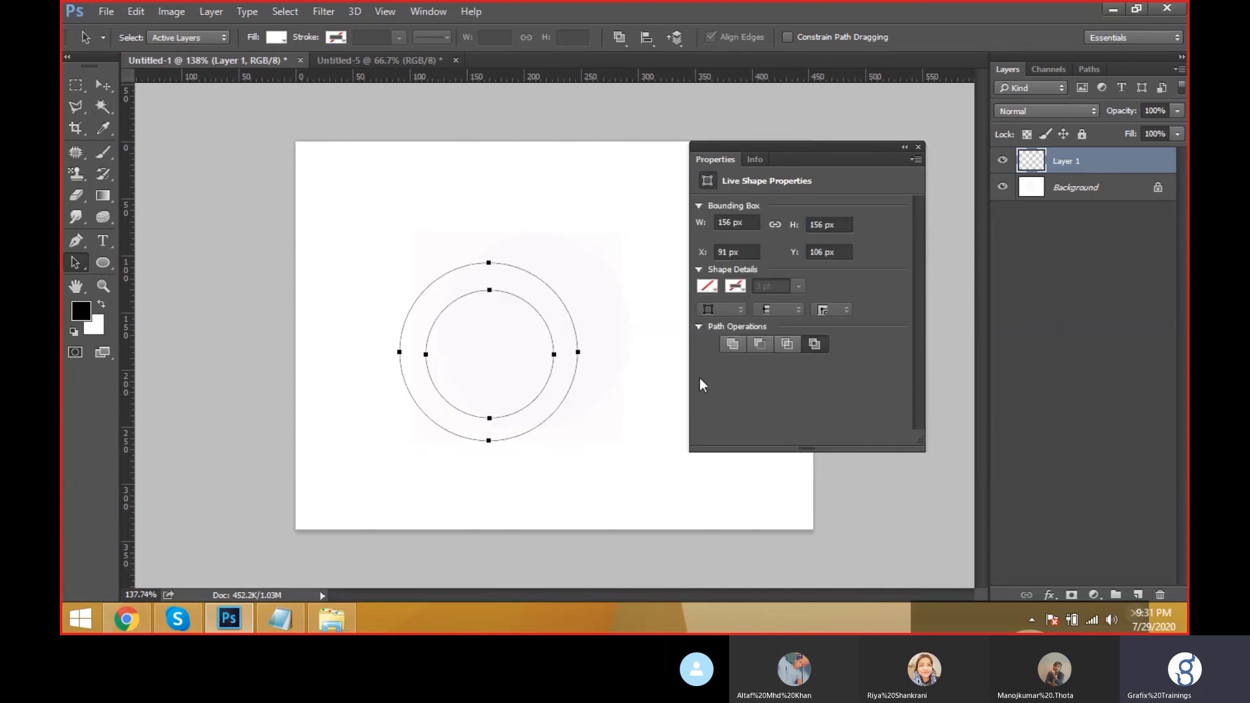
# Step: Draw a narrow upright rectangle path about 28 by 131 px, crossing the top of both circles
pyautogui.click(111, 266)
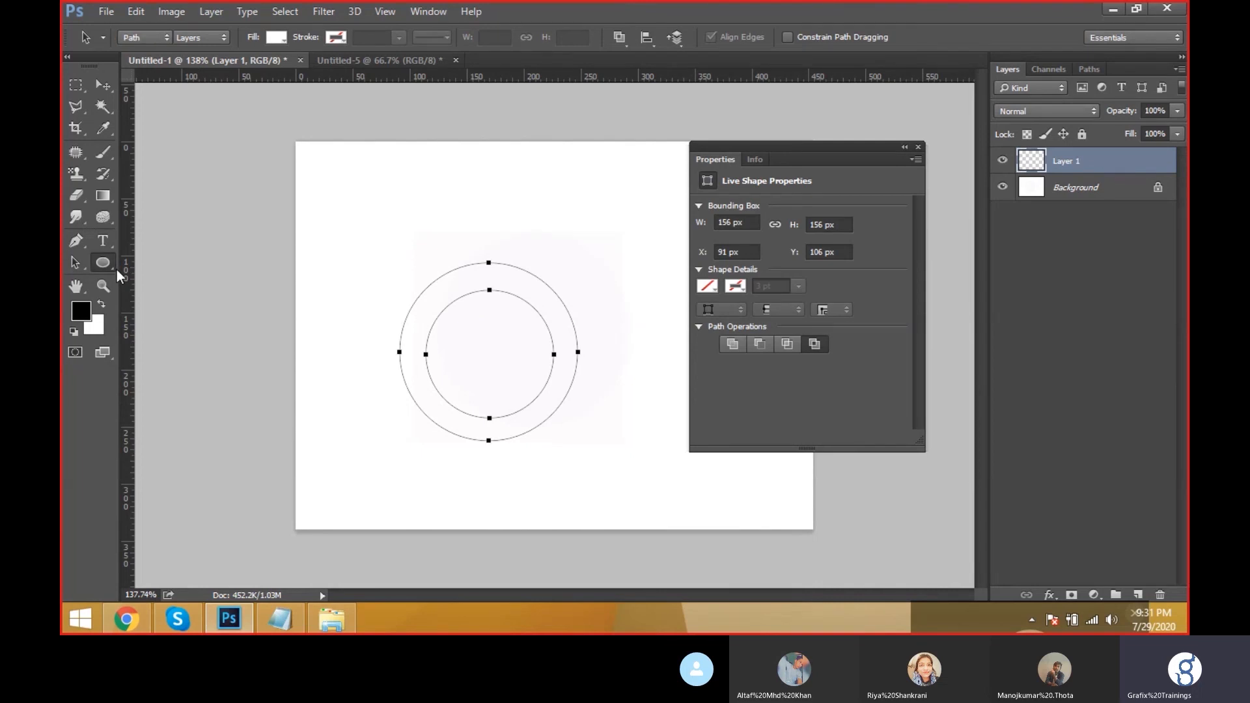
pyautogui.rightClick(116, 270)
pyautogui.click(187, 260)
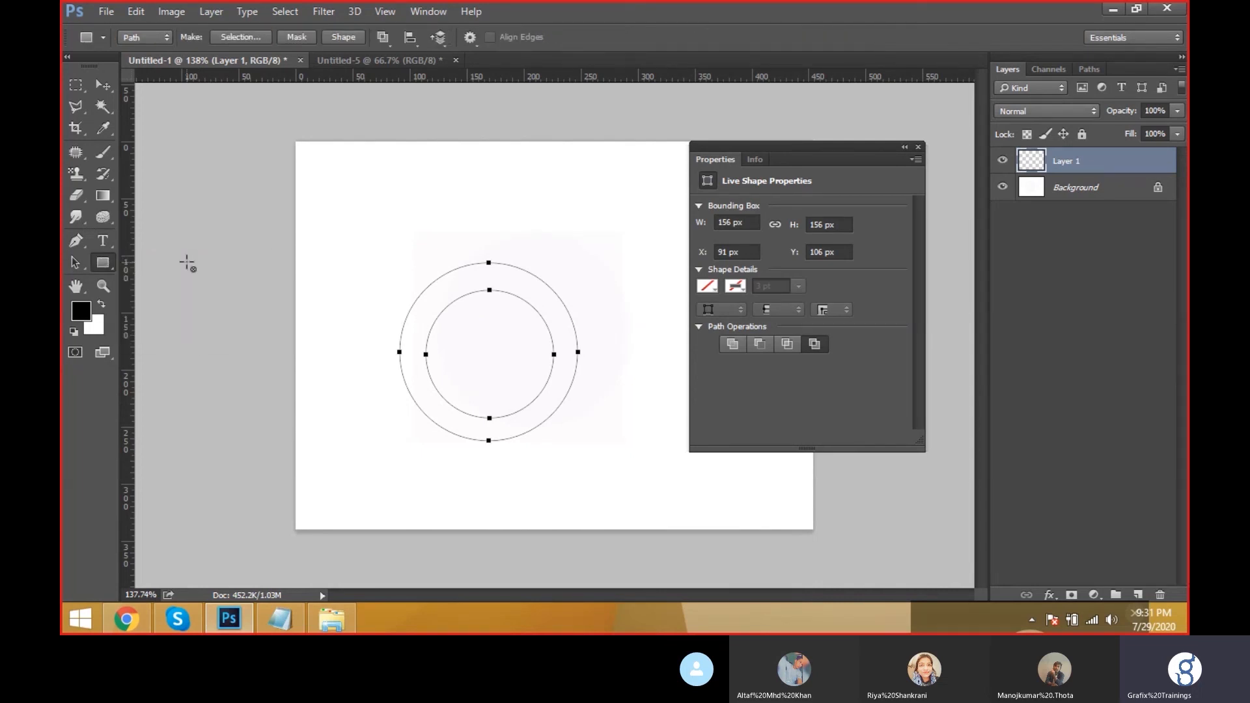
pyautogui.moveTo(467, 184); pyautogui.dragTo(505, 337)
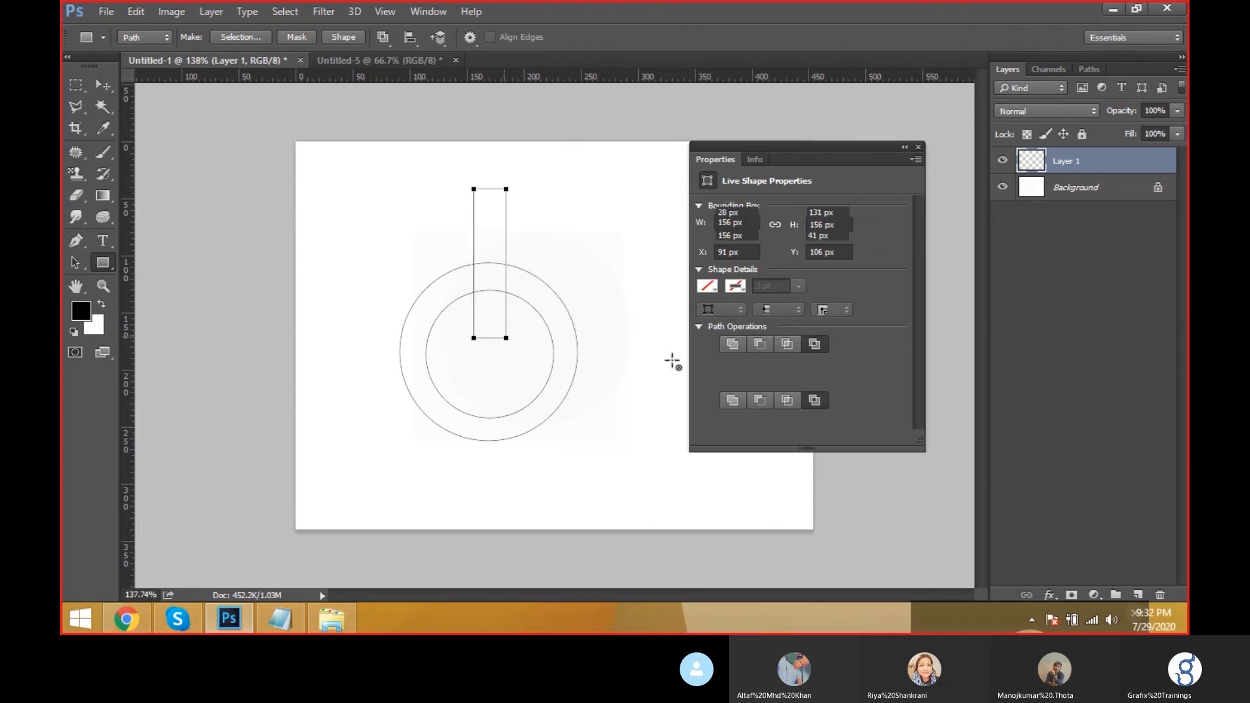
# Step: Try Subtract Front Shape on the rectangle and both circle paths, preview them as a selection, and undo the preview
pyautogui.press('a')
pyautogui.moveTo(394, 164); pyautogui.dragTo(635, 458)
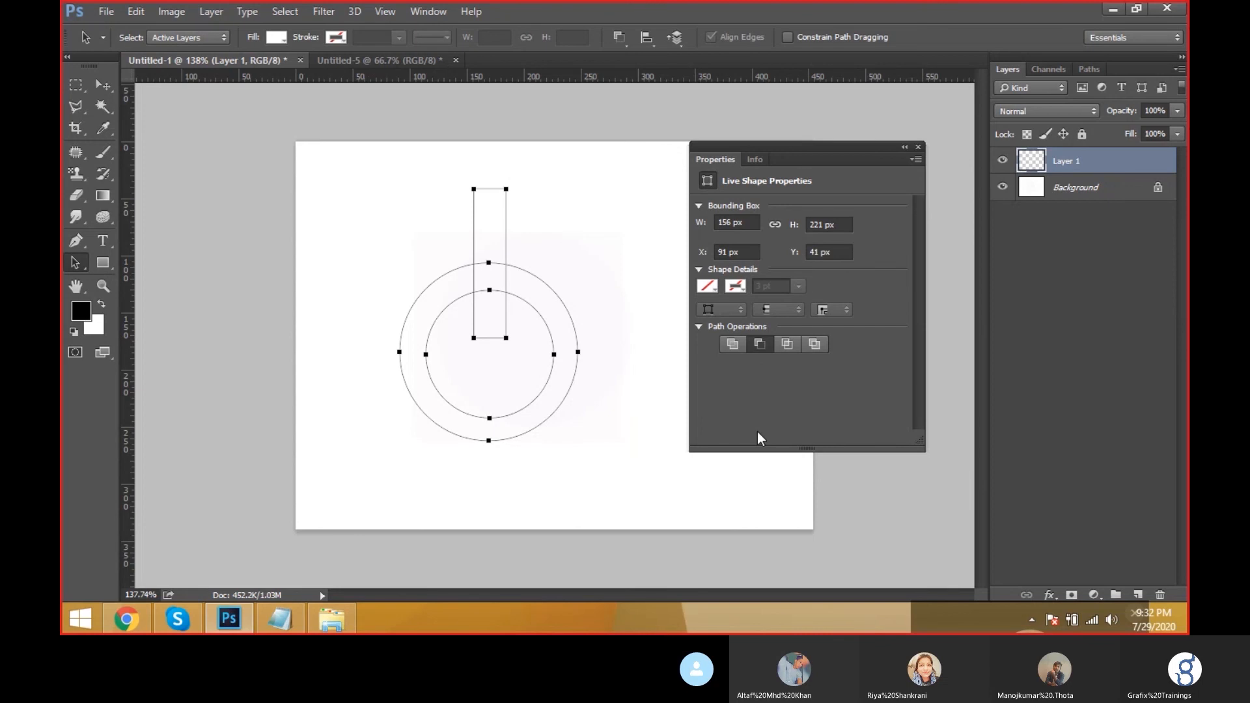
pyautogui.hotkey('ctrl', 'Return')
pyautogui.hotkey('ctrl', 'z')
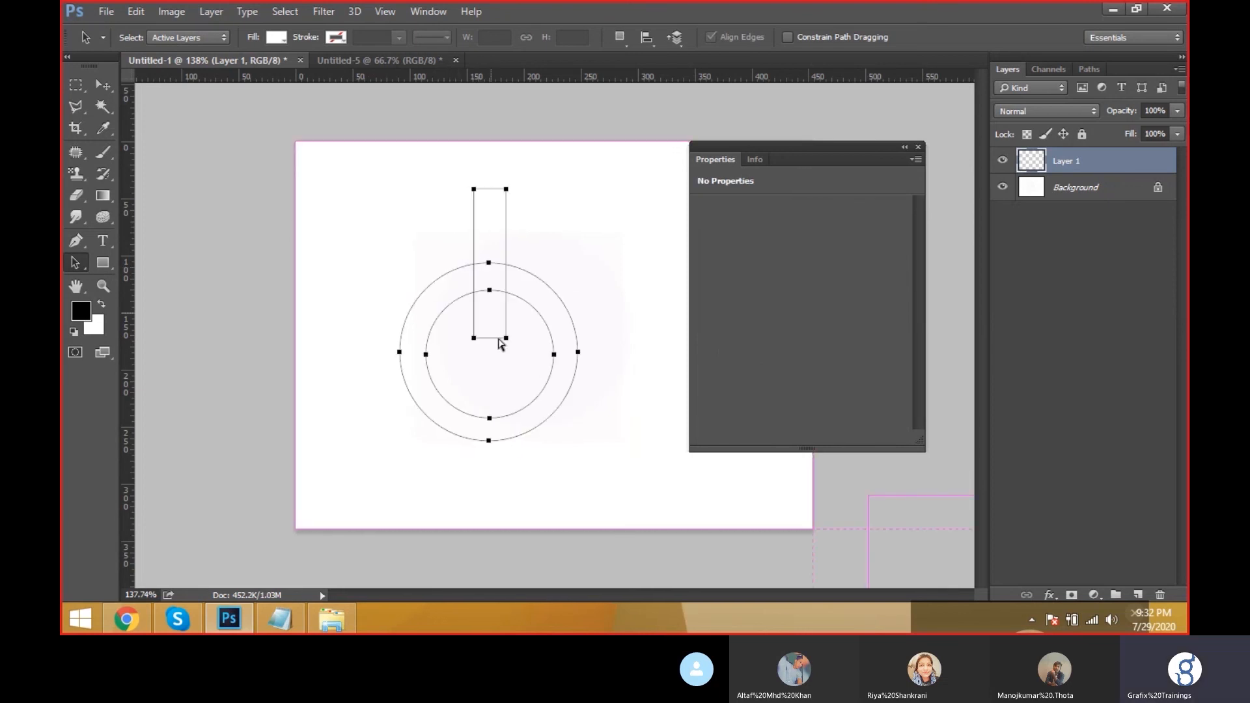
# Step: Set the rectangle and both circles to Exclude Overlapping Shapes, preview the result as a selection, and return to the editable paths
pyautogui.moveTo(370, 161); pyautogui.dragTo(618, 466)
pyautogui.hotkey('ctrl', 'Return')
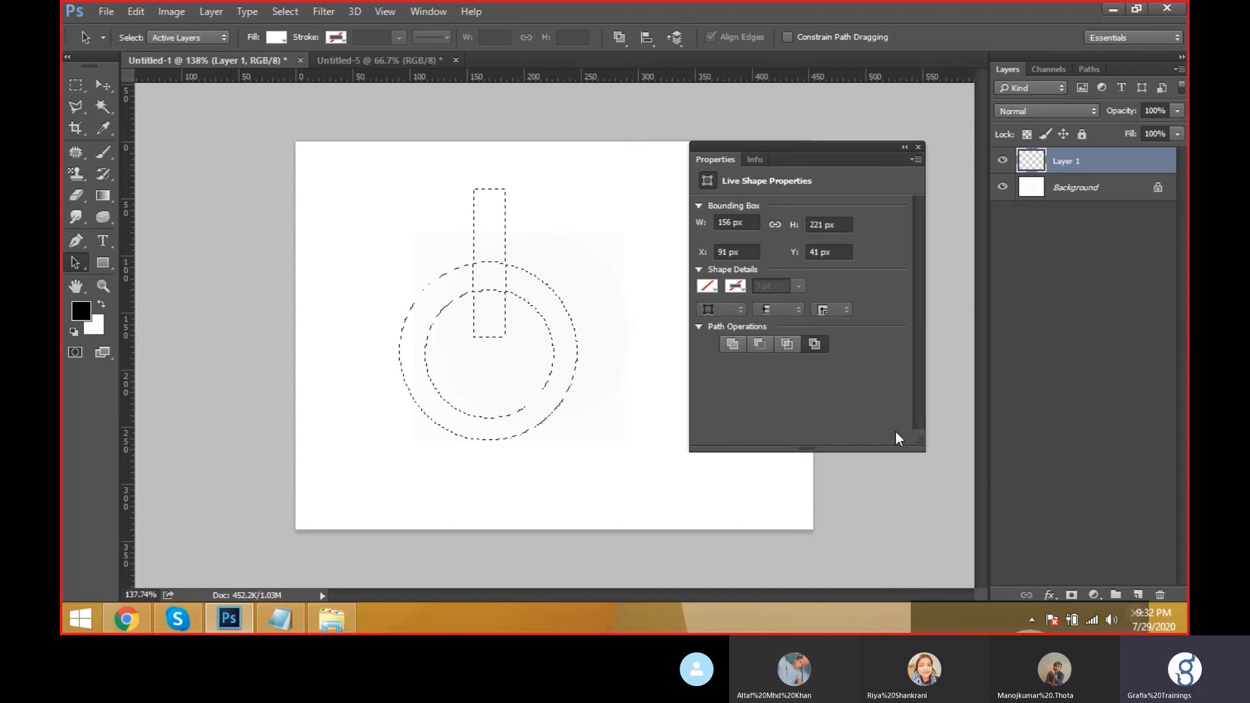
pyautogui.hotkey('ctrl', 'z')
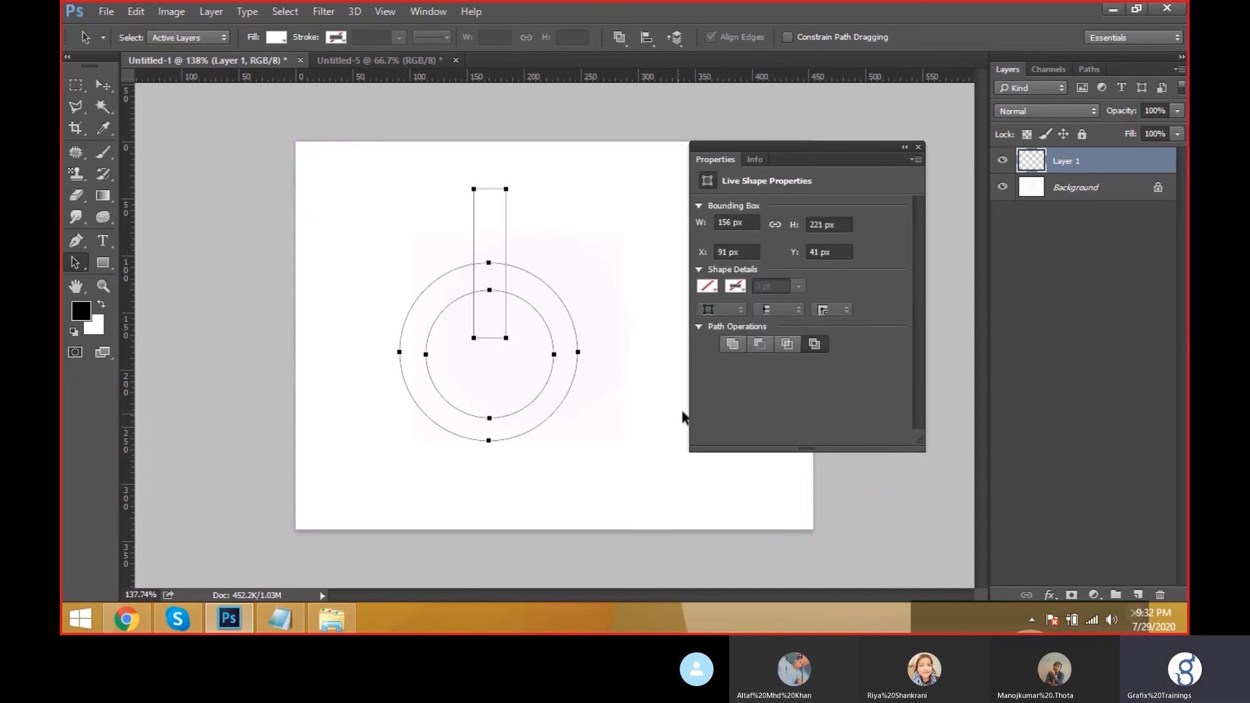
pyautogui.hotkey('ctrl', 'Return')
pyautogui.hotkey('ctrl', 'z')
pyautogui.hotkey('ctrl', 'Return')
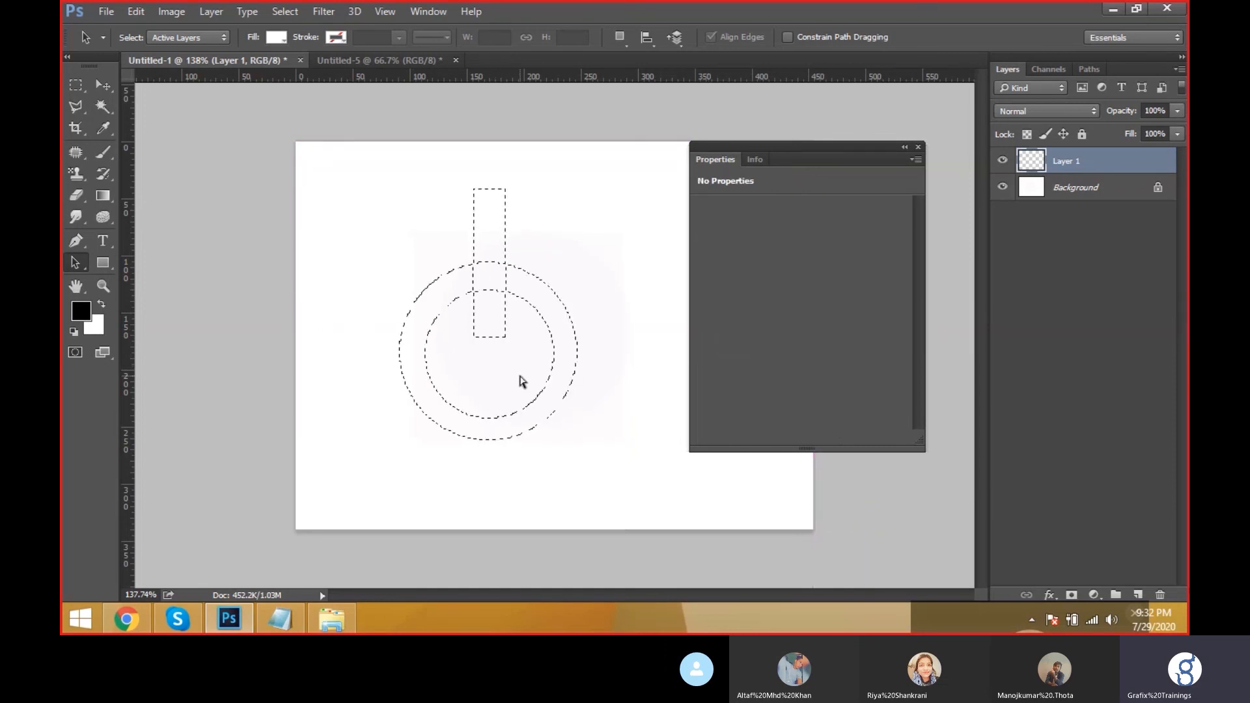
pyautogui.hotkey('ctrl', 'z')
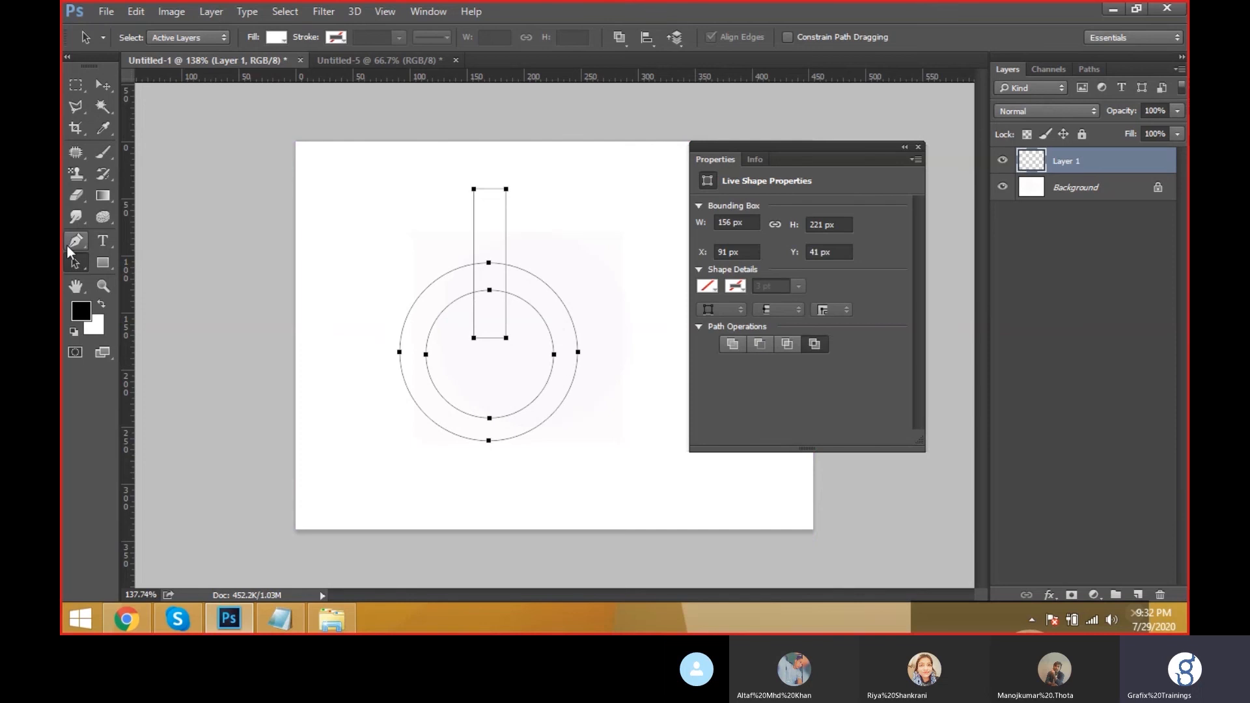
# Step: Define the combined rectangle and circle paths as a custom shape named B
pyautogui.click(139, 15)
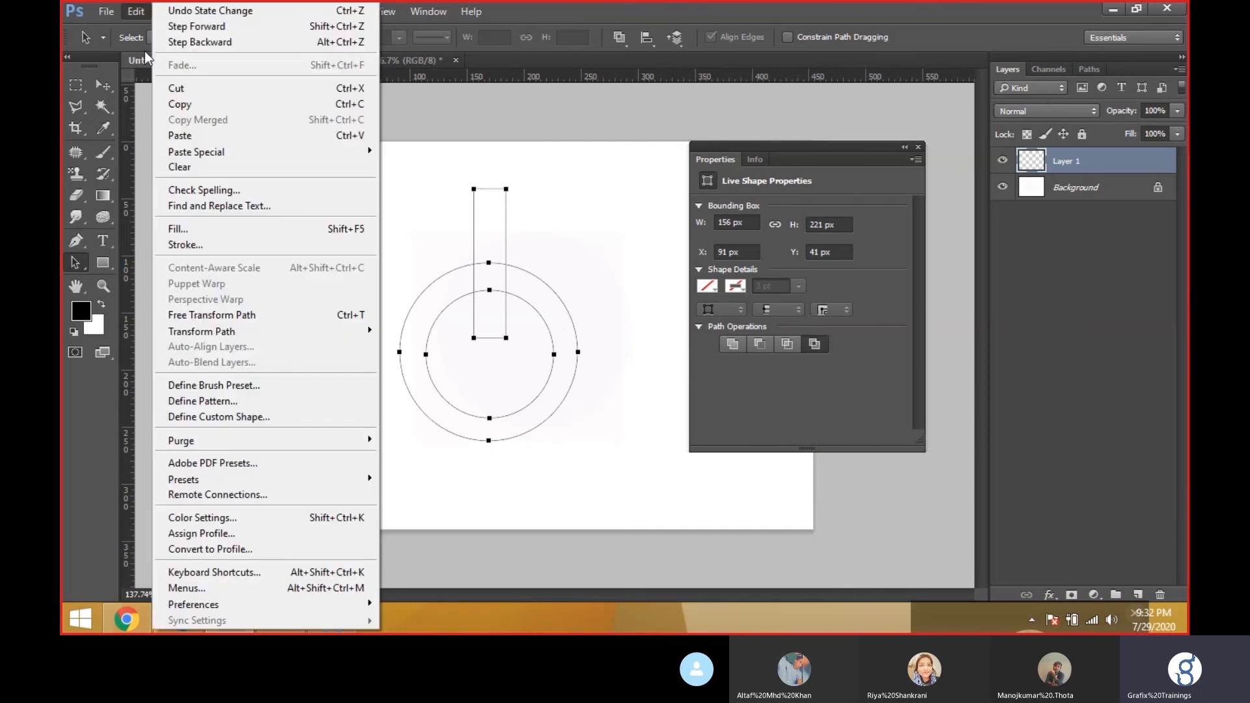
pyautogui.click(221, 417)
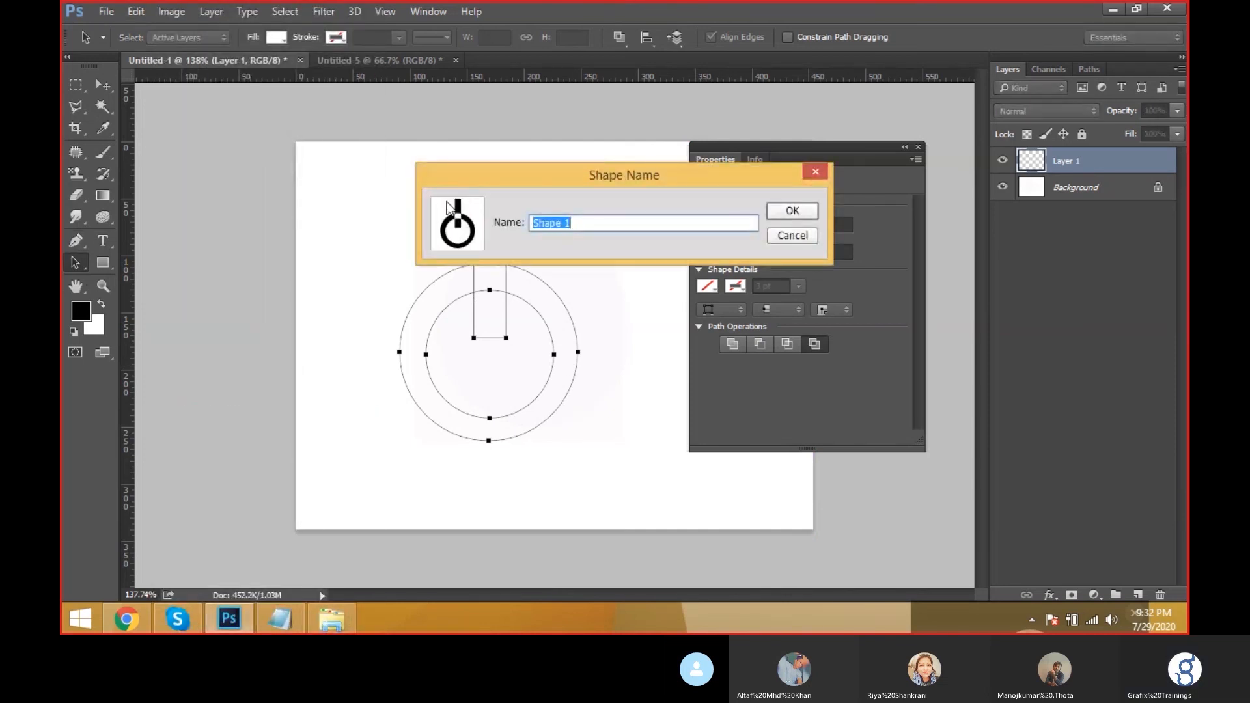
pyautogui.write('001')
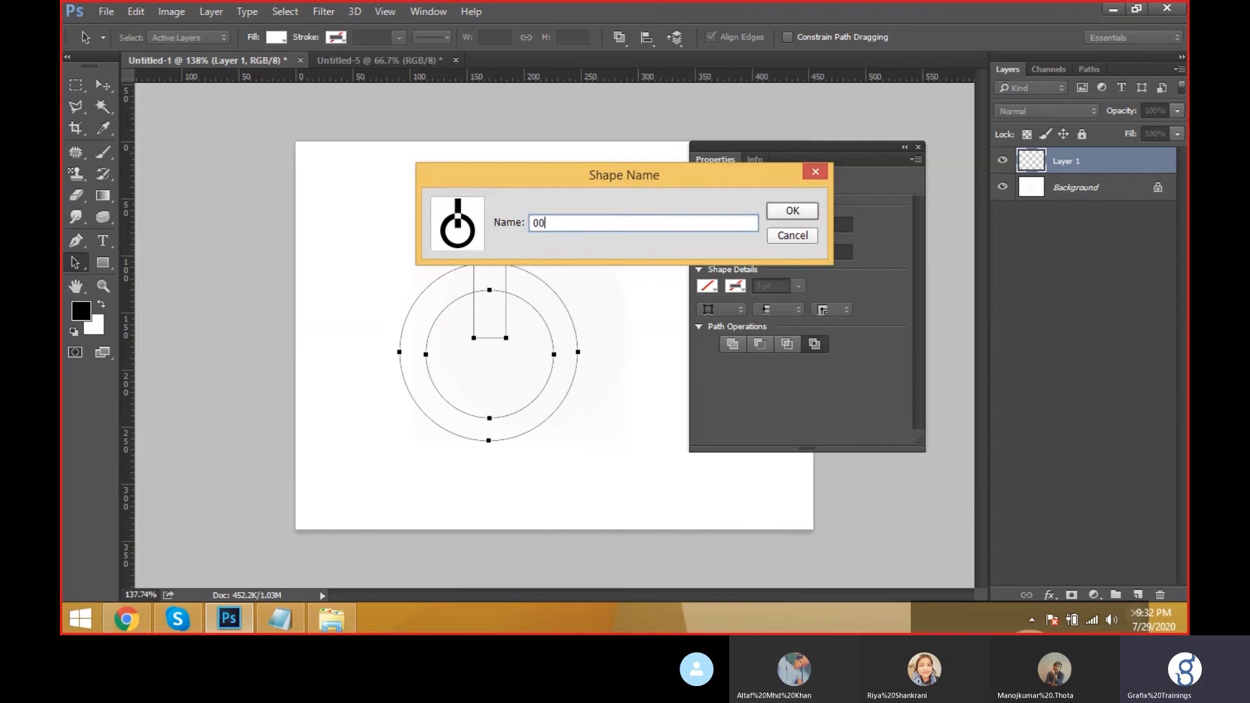
pyautogui.doubleClick(578, 217)
pyautogui.press('BackSpace')
pyautogui.write('B')
pyautogui.press('Return')
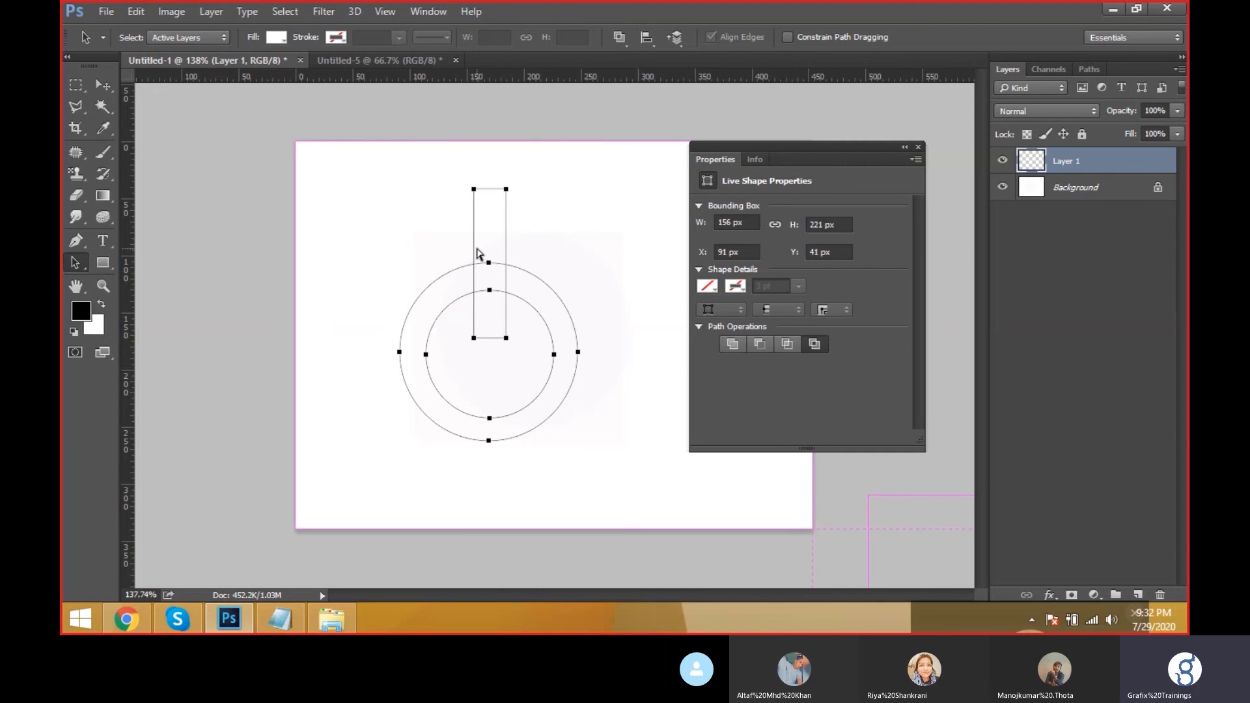
# Step: Clear the paths from the canvas and choose the newly defined power-button shape for the Custom Shape tool
pyautogui.hotkey('ctrl', 'Return')
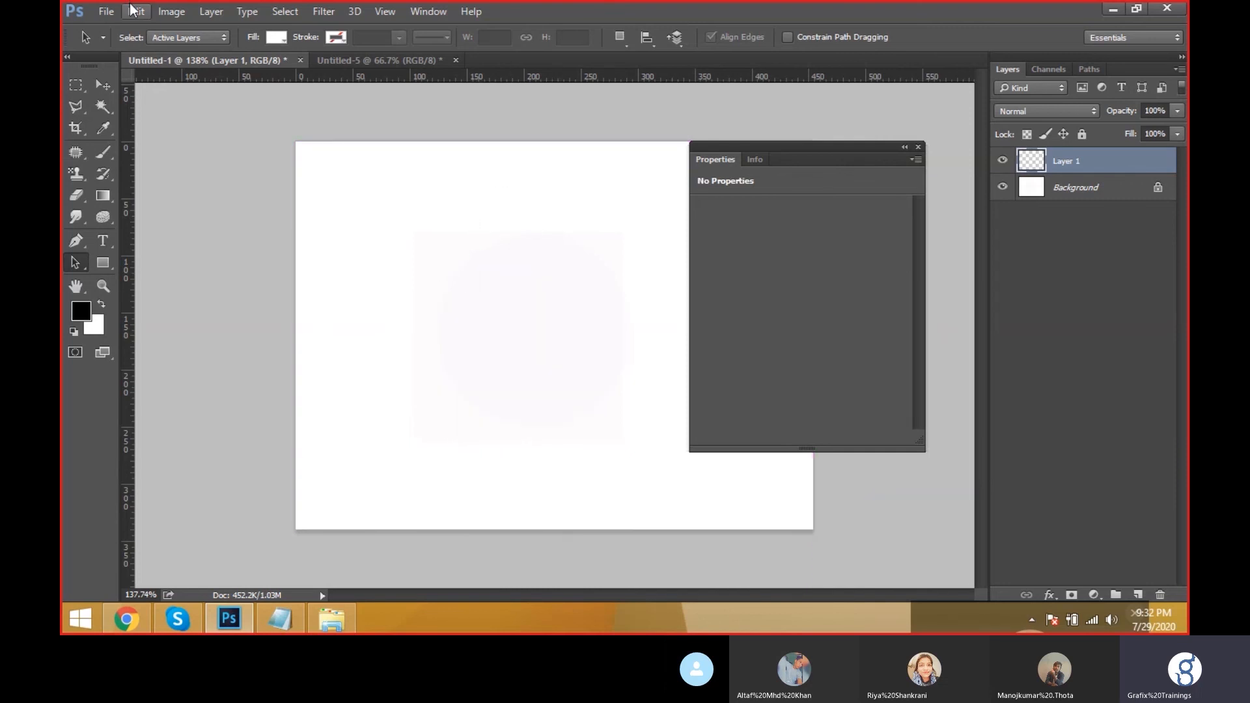
pyautogui.rightClick(104, 268)
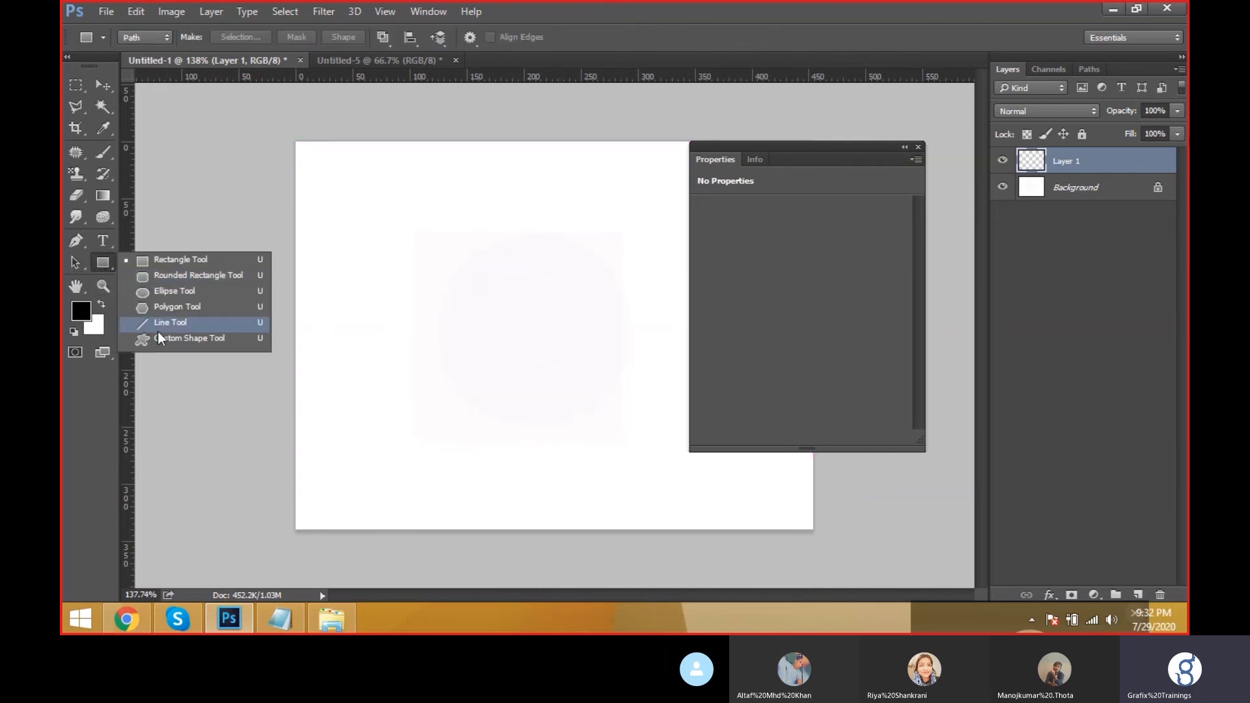
pyautogui.click(168, 341)
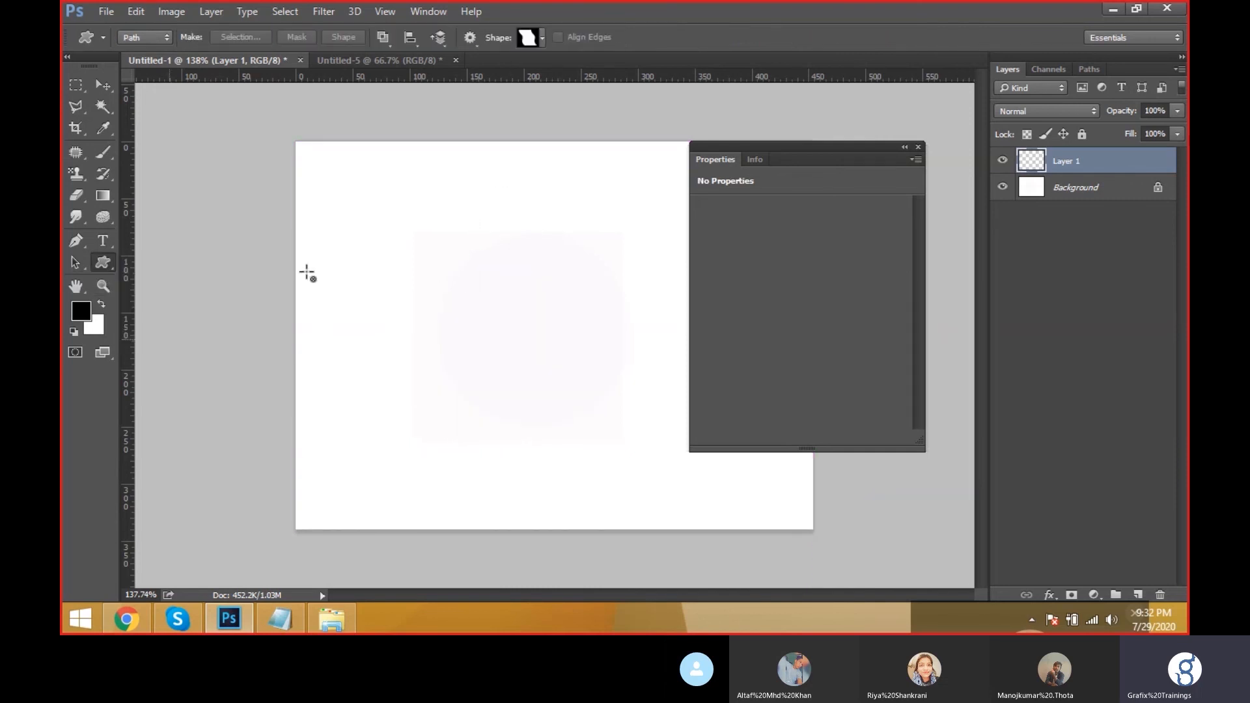
pyautogui.click(539, 38)
pyautogui.scroll(-3, 510, 203)
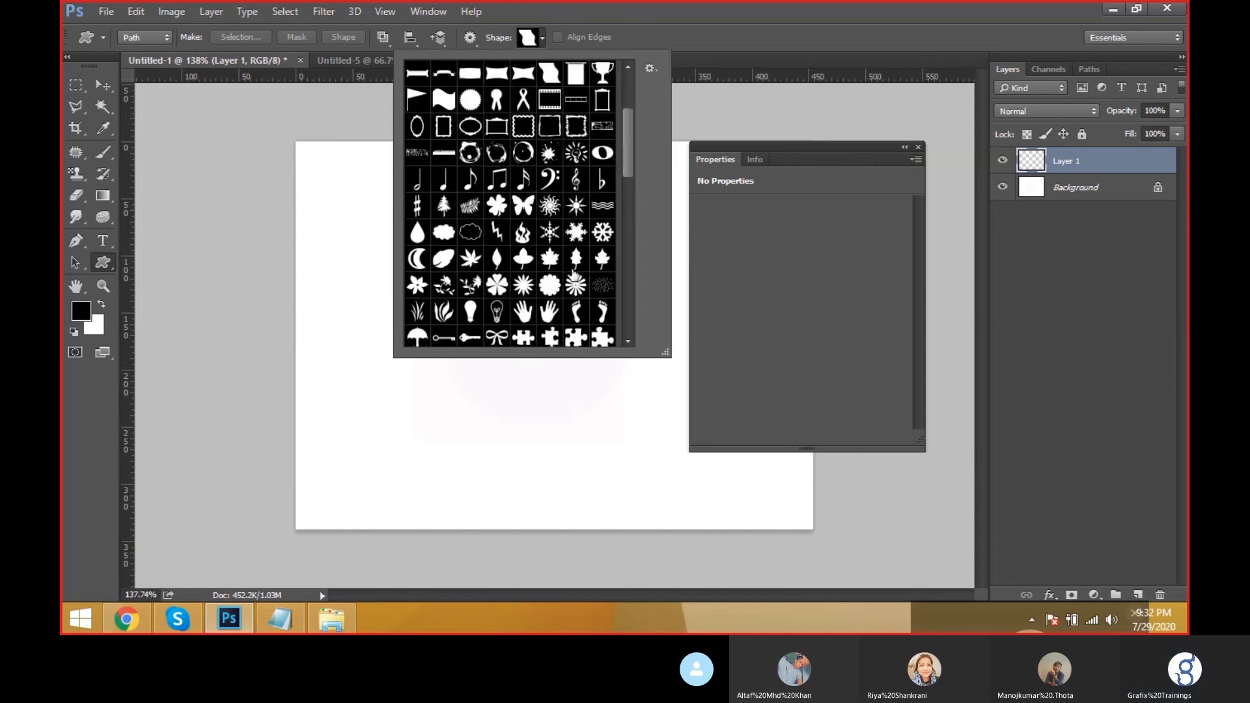
pyautogui.scroll(-2, 622, 186)
pyautogui.scroll(-3, 615, 331)
pyautogui.doubleClick(615, 331)
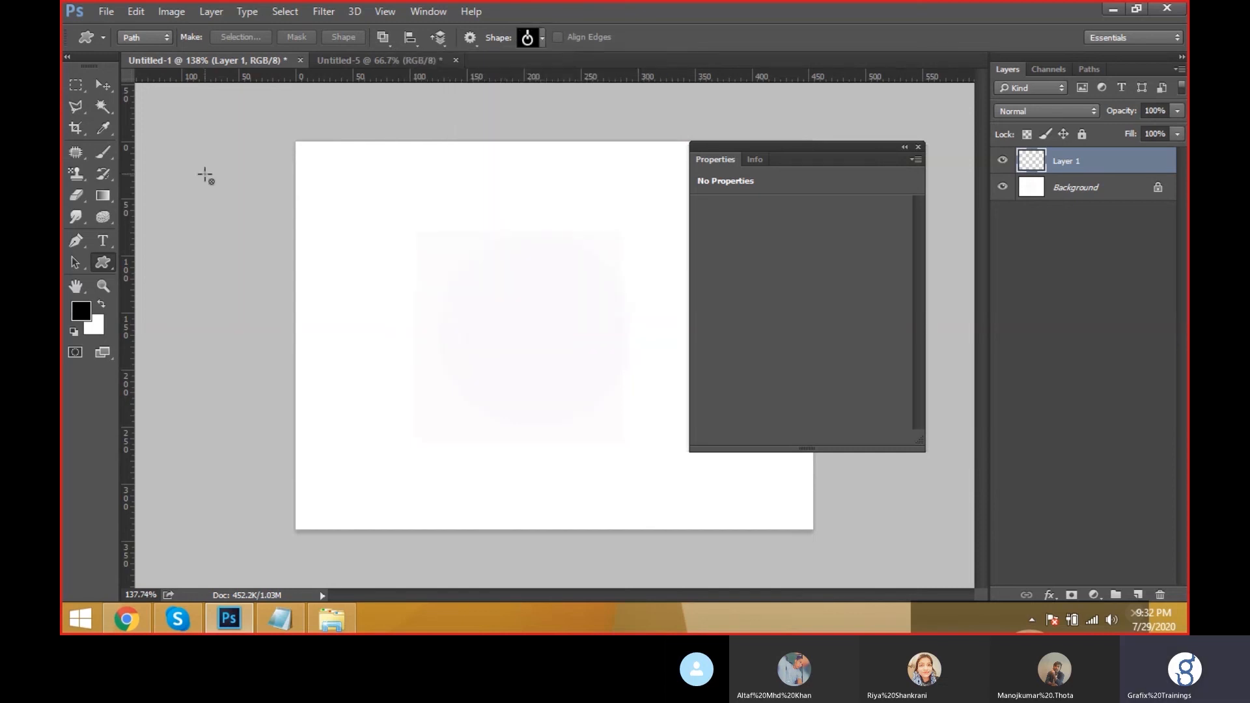
# Step: Draw the power-button custom shape as a path, load it as a selection, and deselect it
pyautogui.moveTo(377, 240); pyautogui.dragTo(571, 457)
pyautogui.hotkey('ctrl', 'Return')
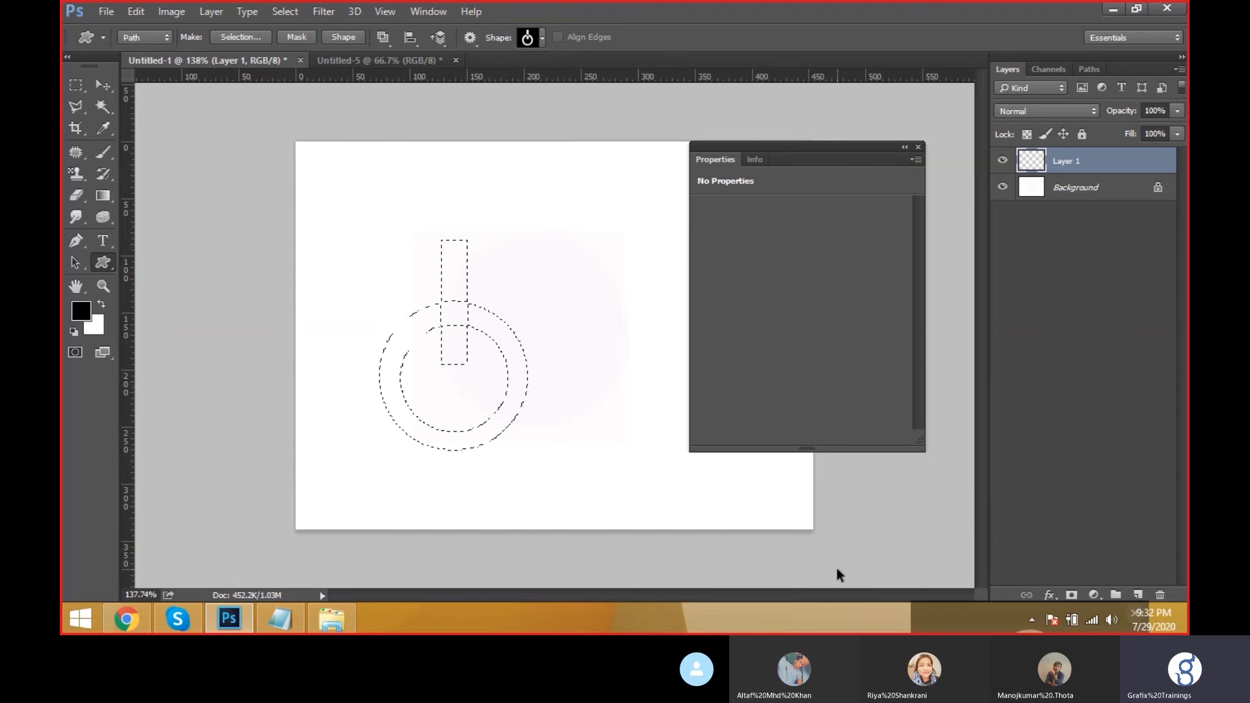
pyautogui.hotkey('ctrl', 'd')
# Step: Switch the drawing mode to Shape and draw the power-button shape about 148 by 210 px, undoing the stray tiny copy
pyautogui.click(164, 40)
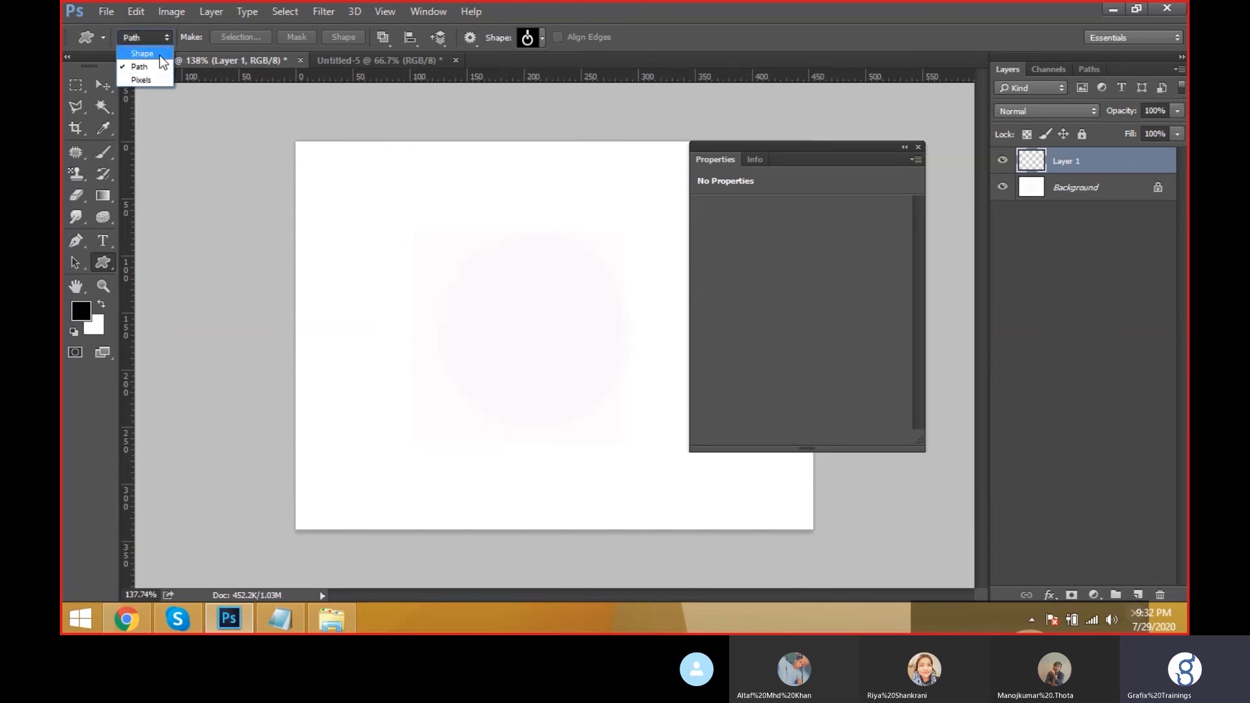
pyautogui.click(158, 56)
pyautogui.moveTo(366, 234); pyautogui.dragTo(563, 473)
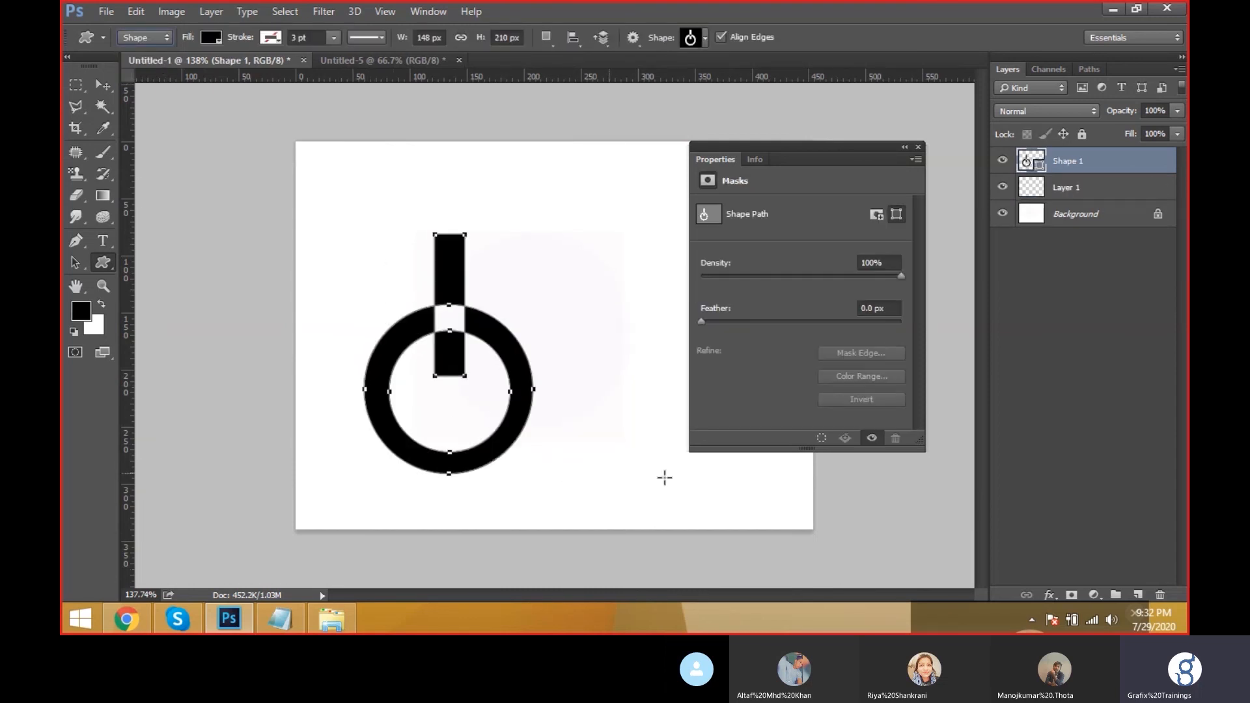
pyautogui.moveTo(501, 329); pyautogui.dragTo(507, 345)
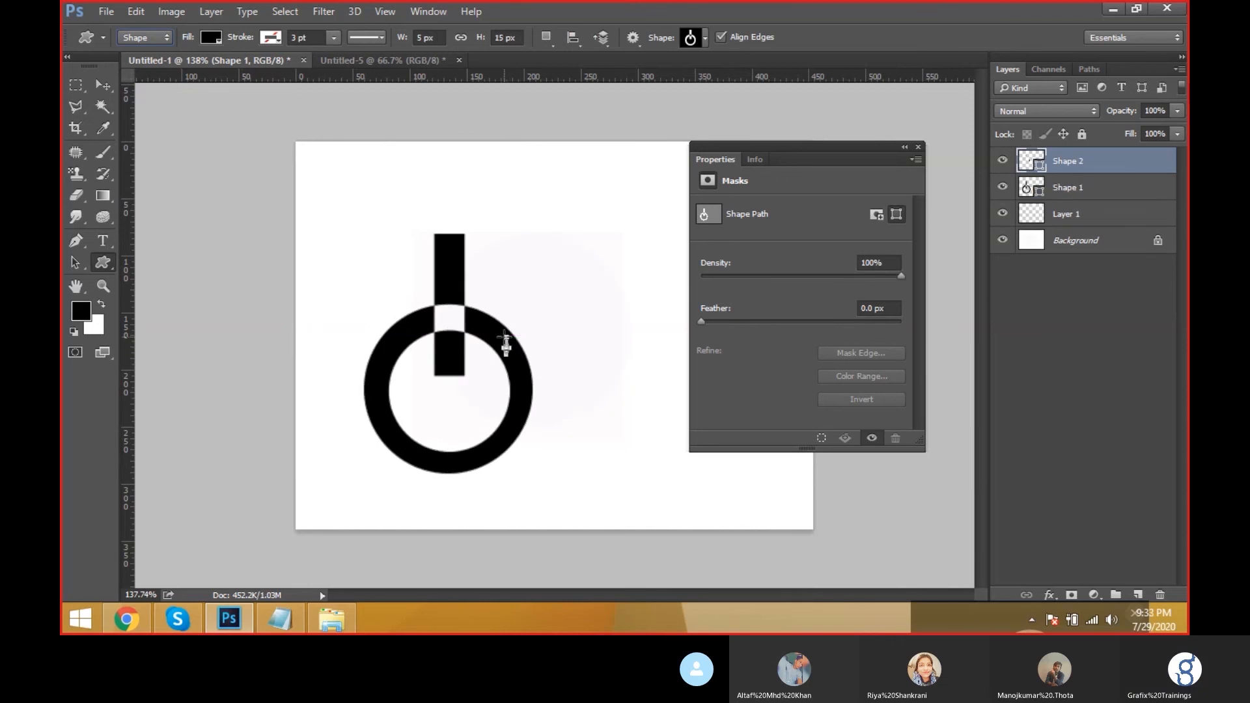
pyautogui.hotkey('ctrl', 'z')
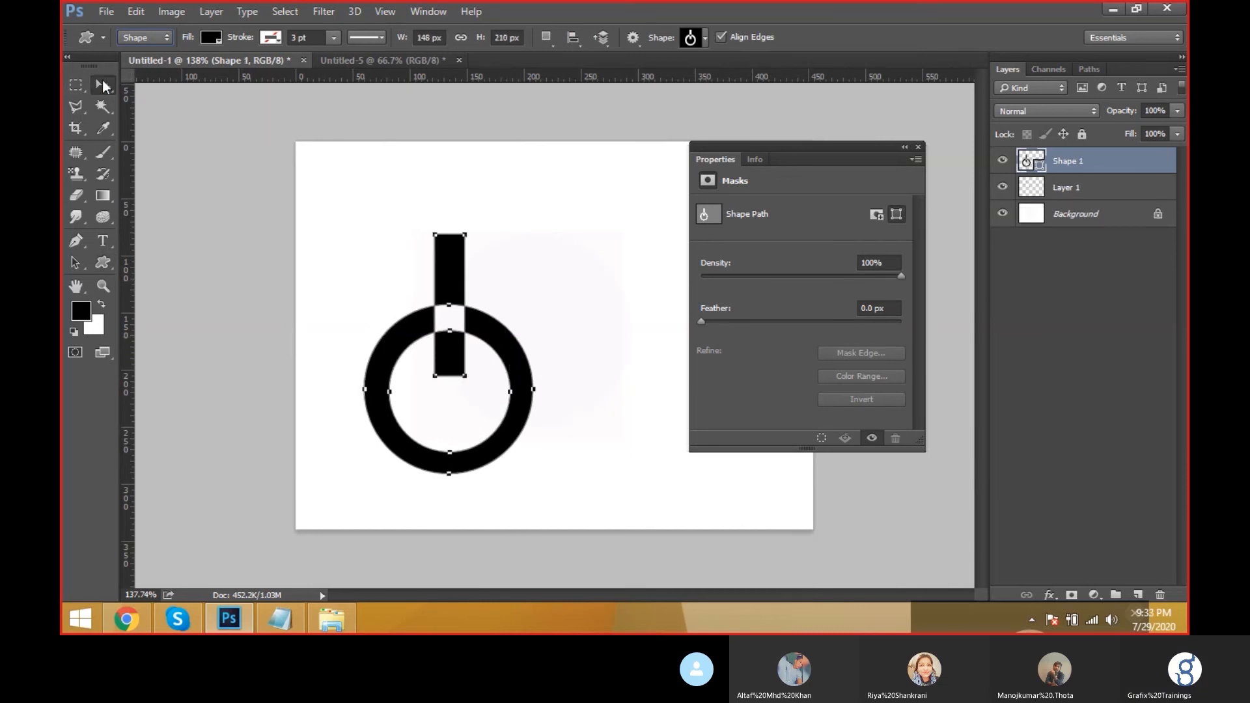
# Step: Move the power-button shape up and left, and shorten its bar from below so it ends just above the ring
pyautogui.click(103, 84)
pyautogui.moveTo(527, 411); pyautogui.dragTo(507, 363)
pyautogui.press('a')
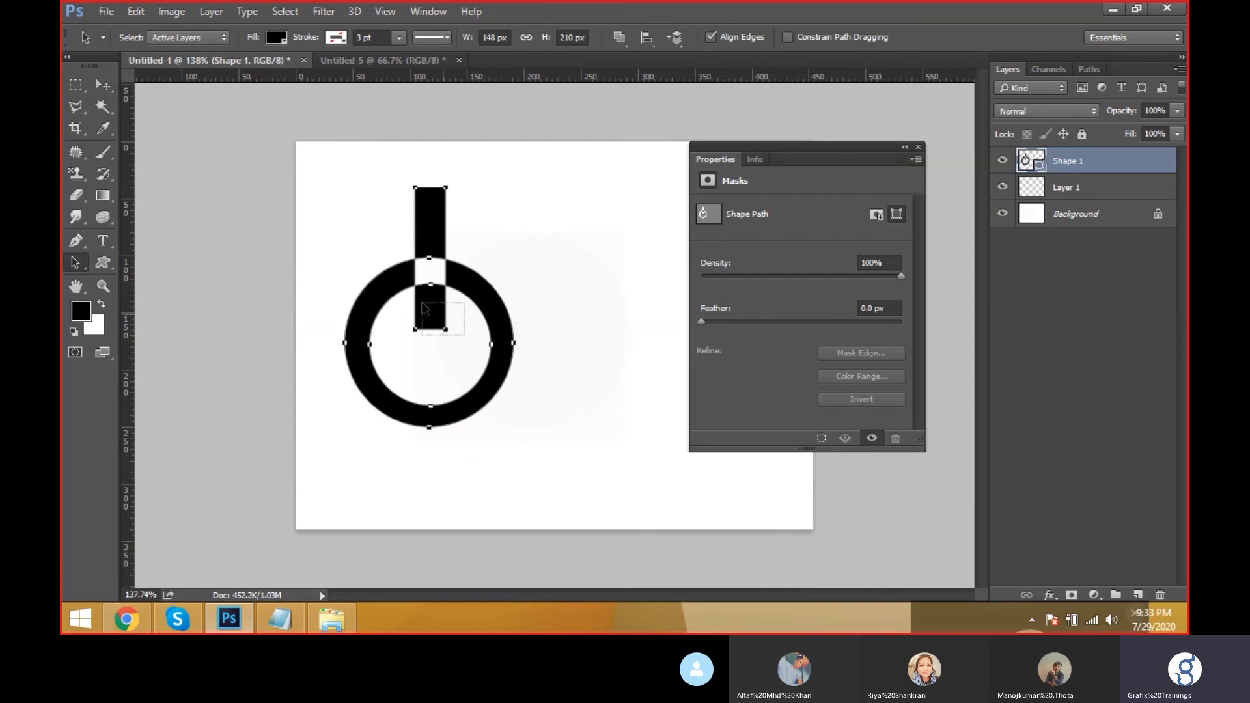
pyautogui.click(76, 262)
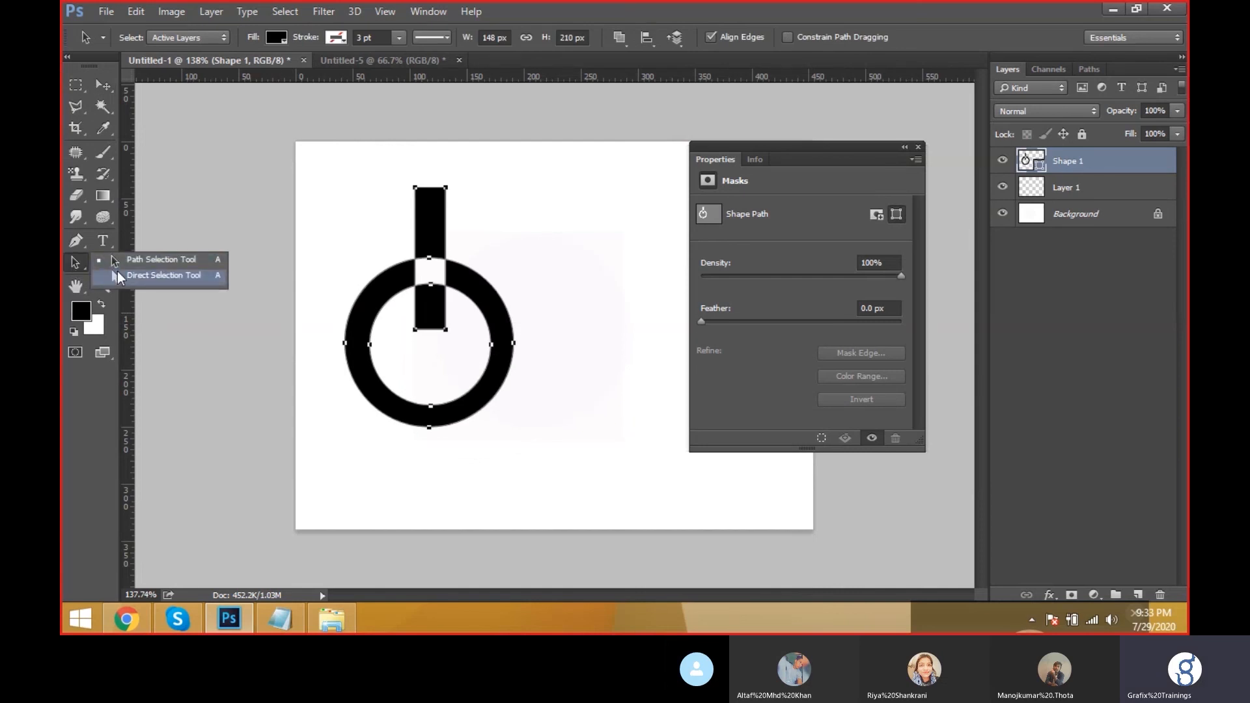
pyautogui.click(156, 257)
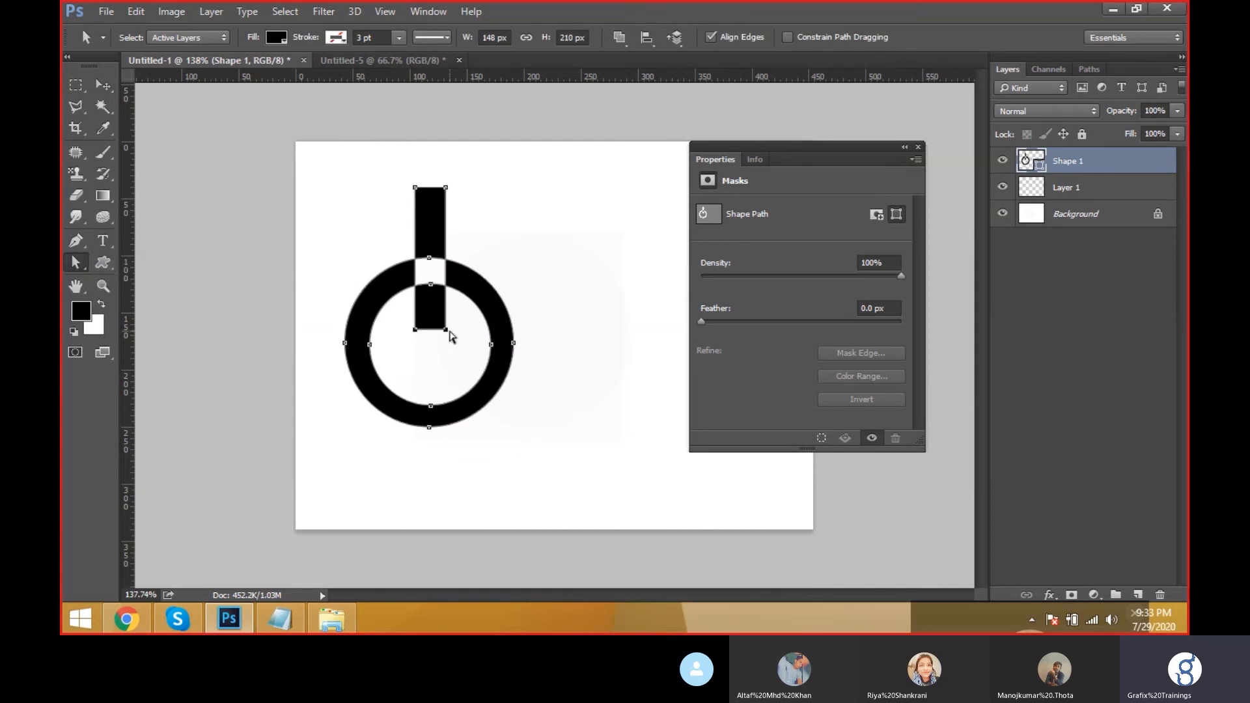
pyautogui.moveTo(447, 329); pyautogui.dragTo(446, 255)
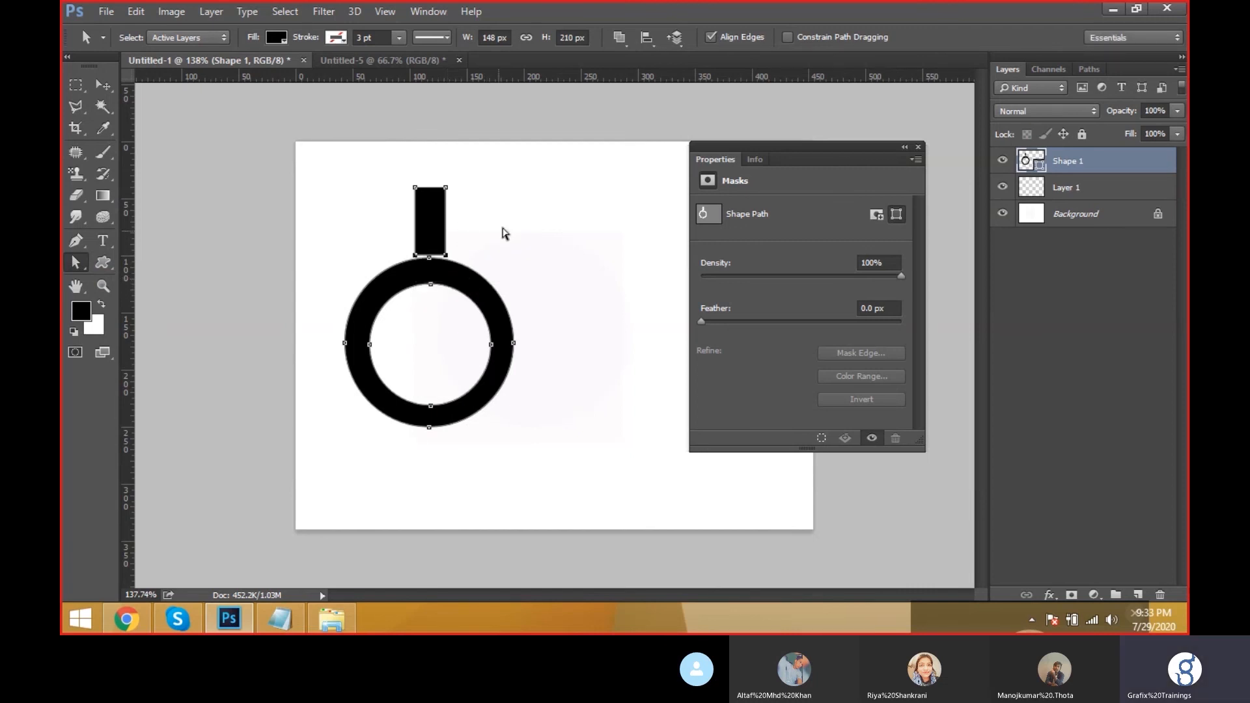
# Step: Leave path editing on the reshaped power-button layer and bring up the editing commands
pyautogui.press('v')
pyautogui.press('space')
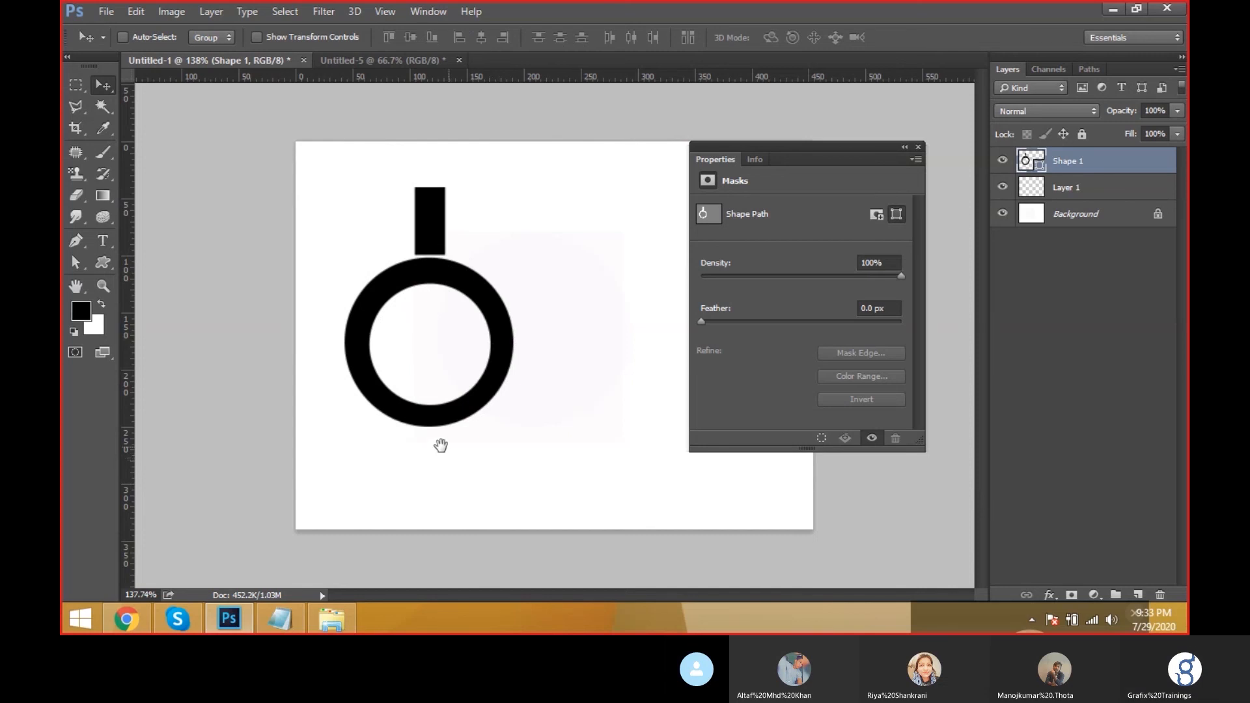
pyautogui.click(138, 11)
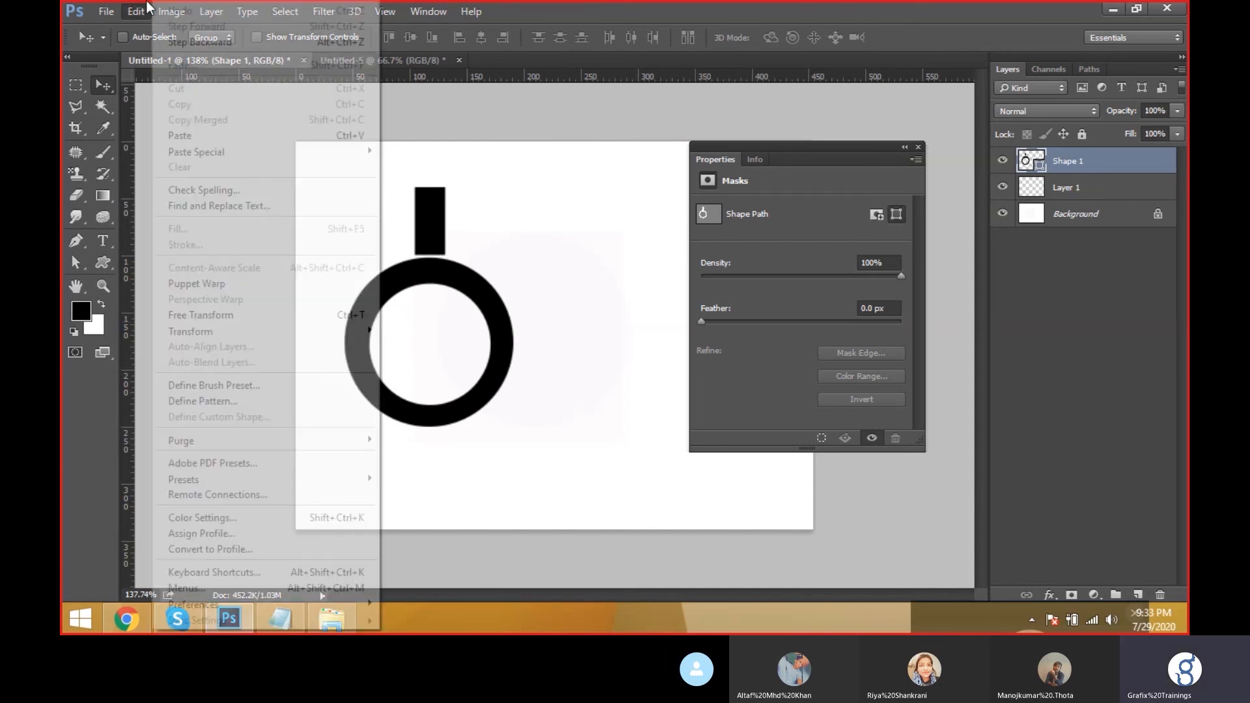